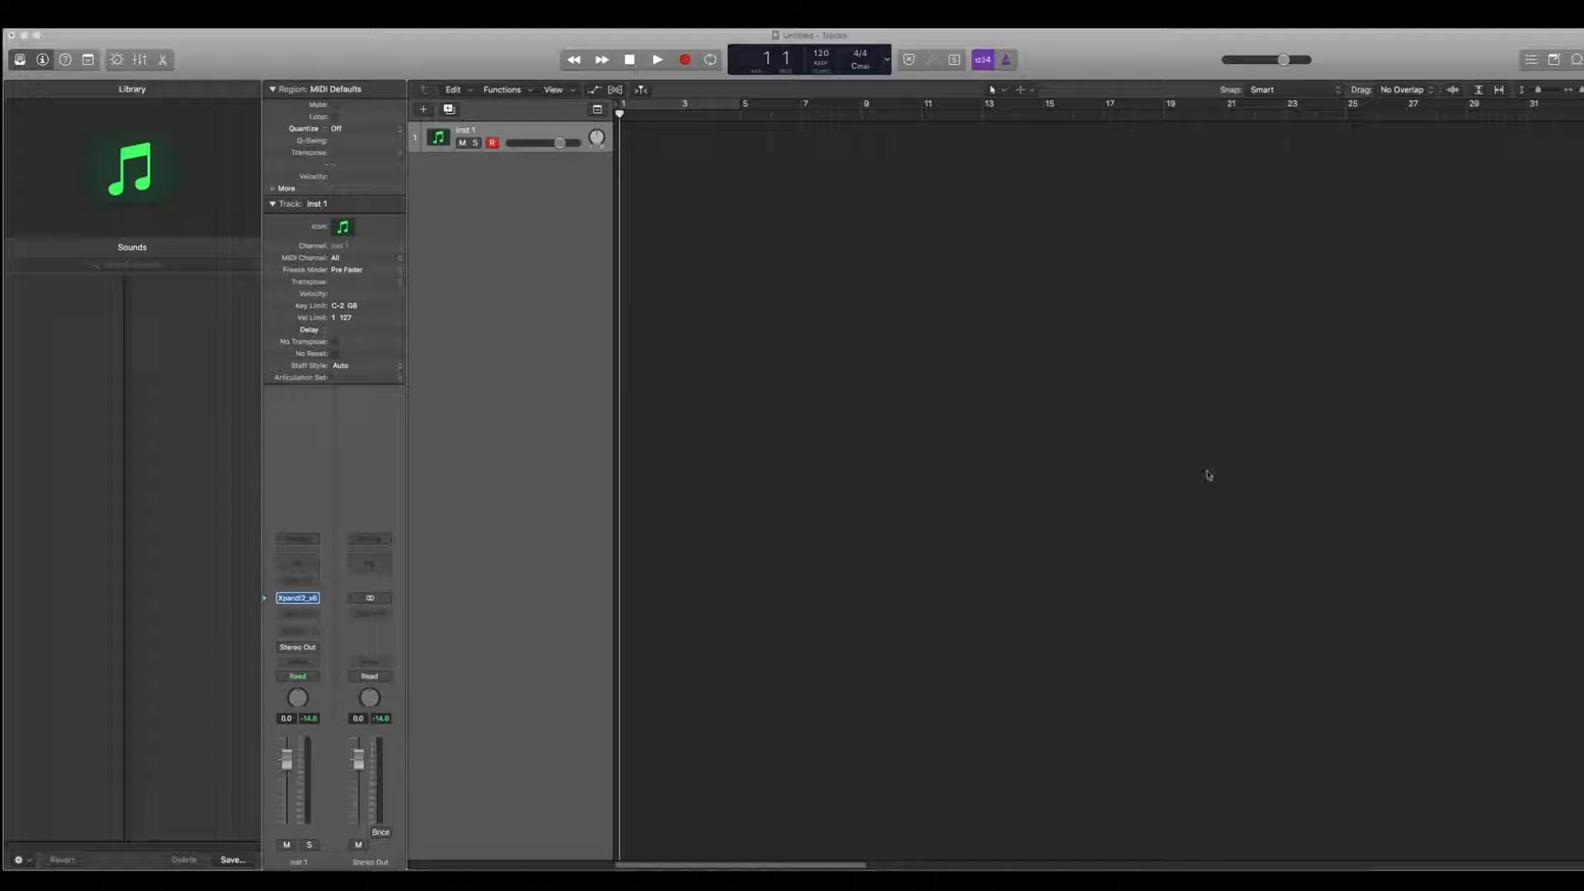
Load the Natural Grand Piano sound from Acoustic Piano into part A of the track's Xpand!2 instrument
left_click(299, 597)
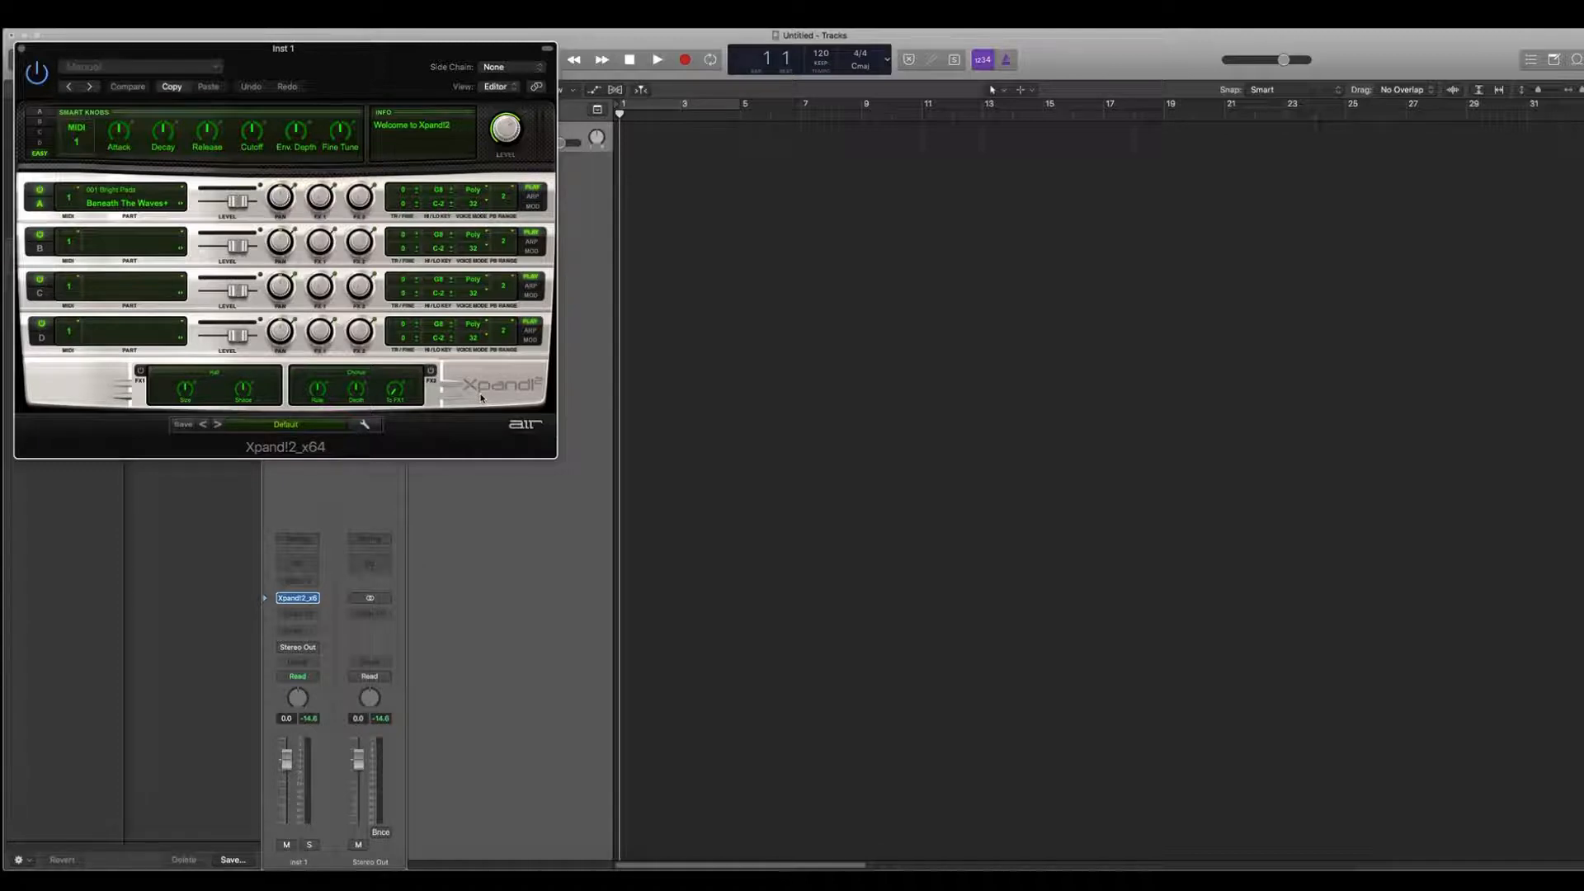
left_click(153, 204)
mouse_move(163, 303)
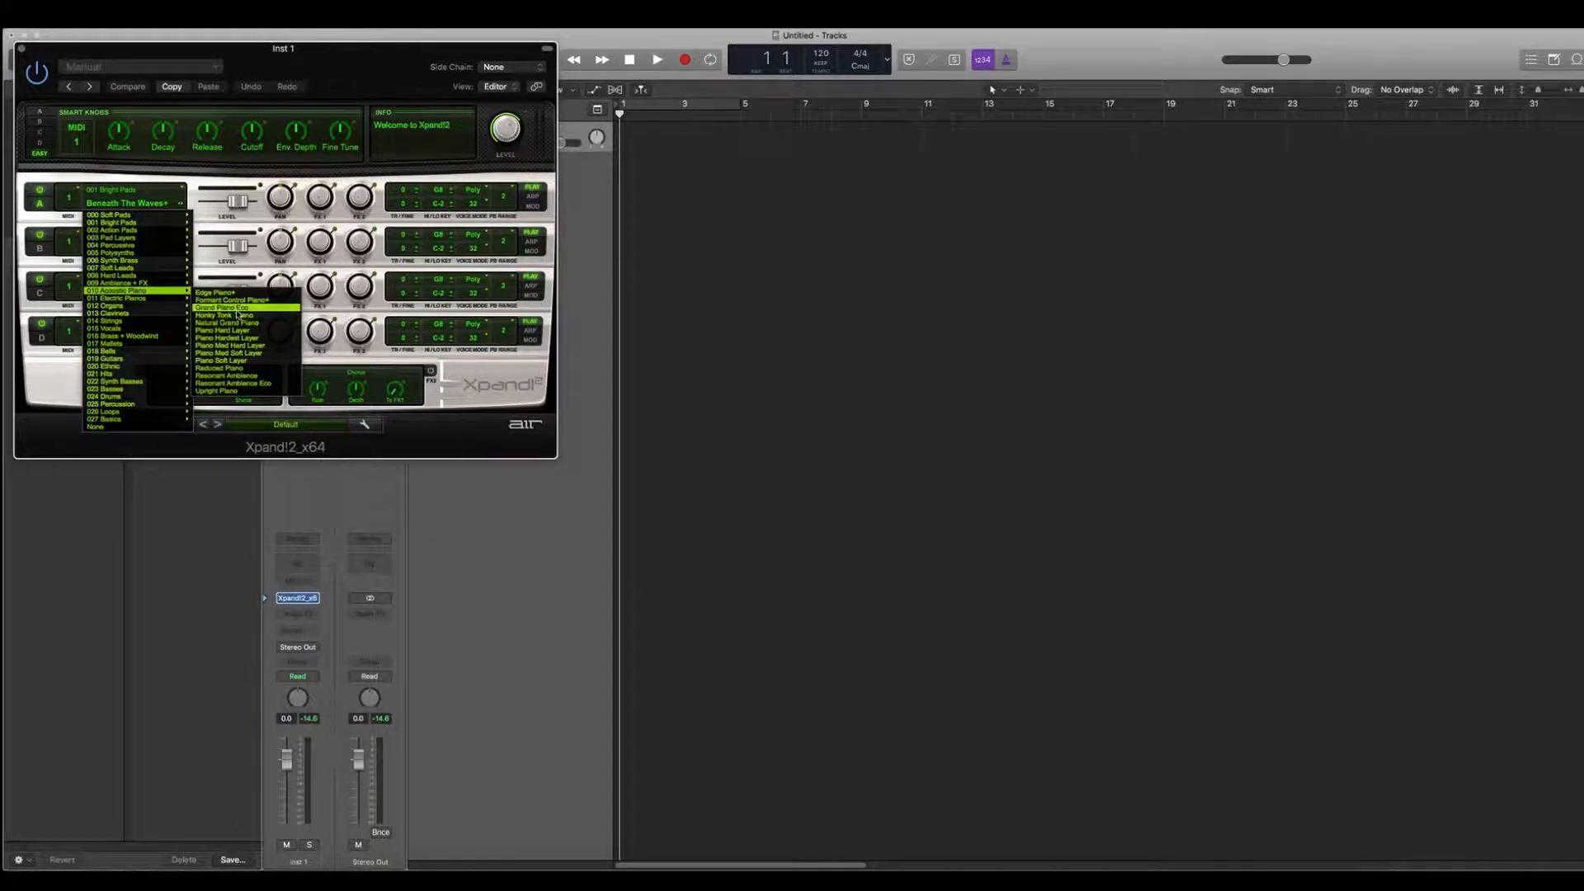
left_click(237, 323)
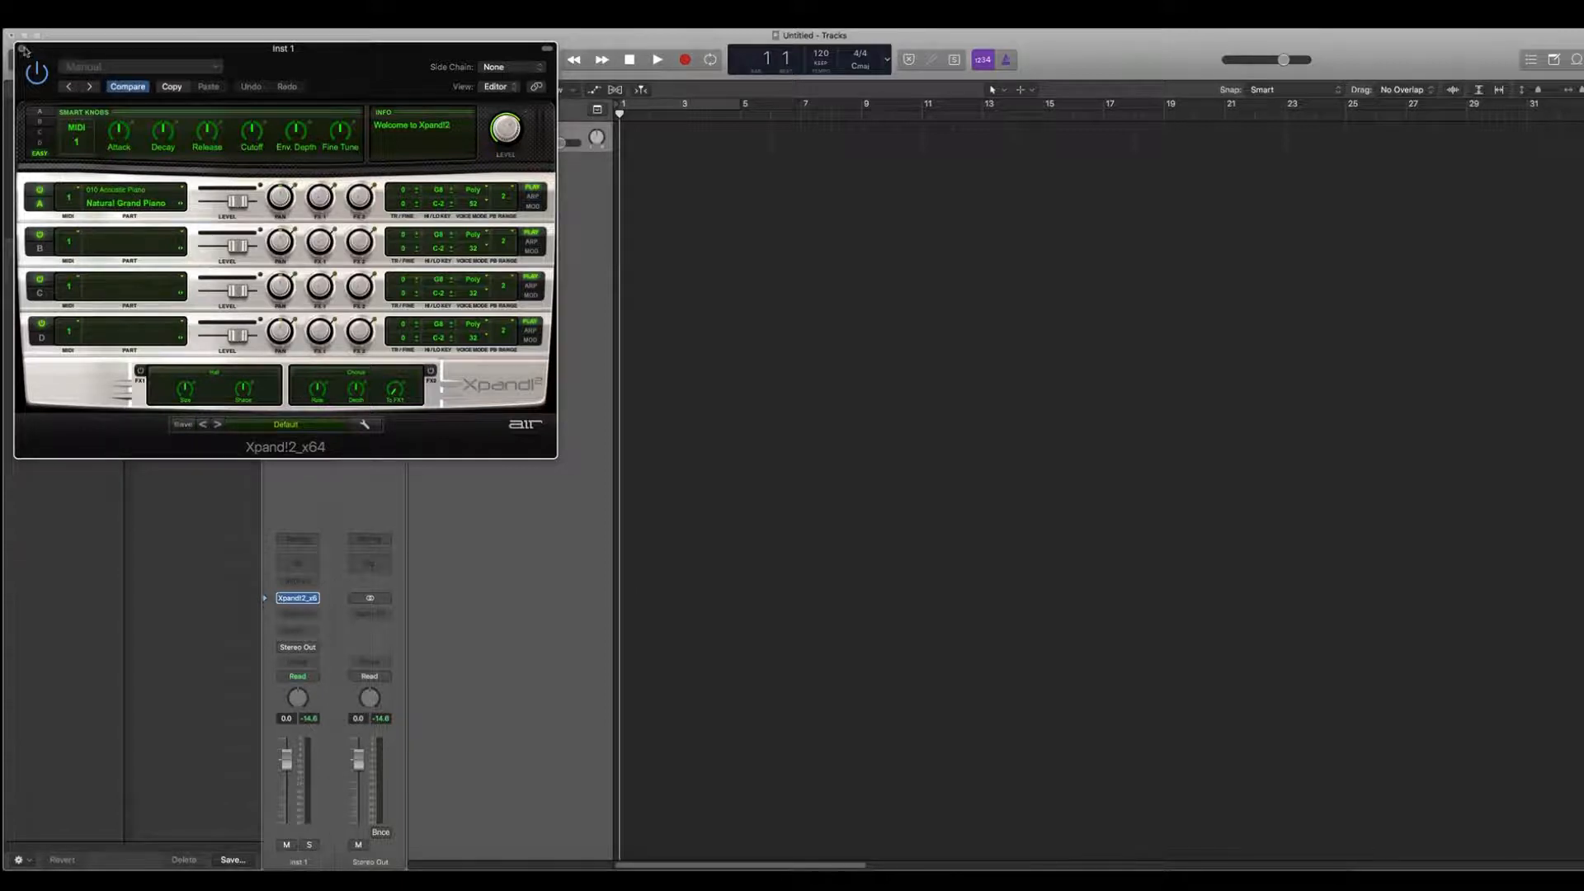
left_click(25, 50)
Play a few test notes on the Inst 1 track with Musical Typing
key("super+k")
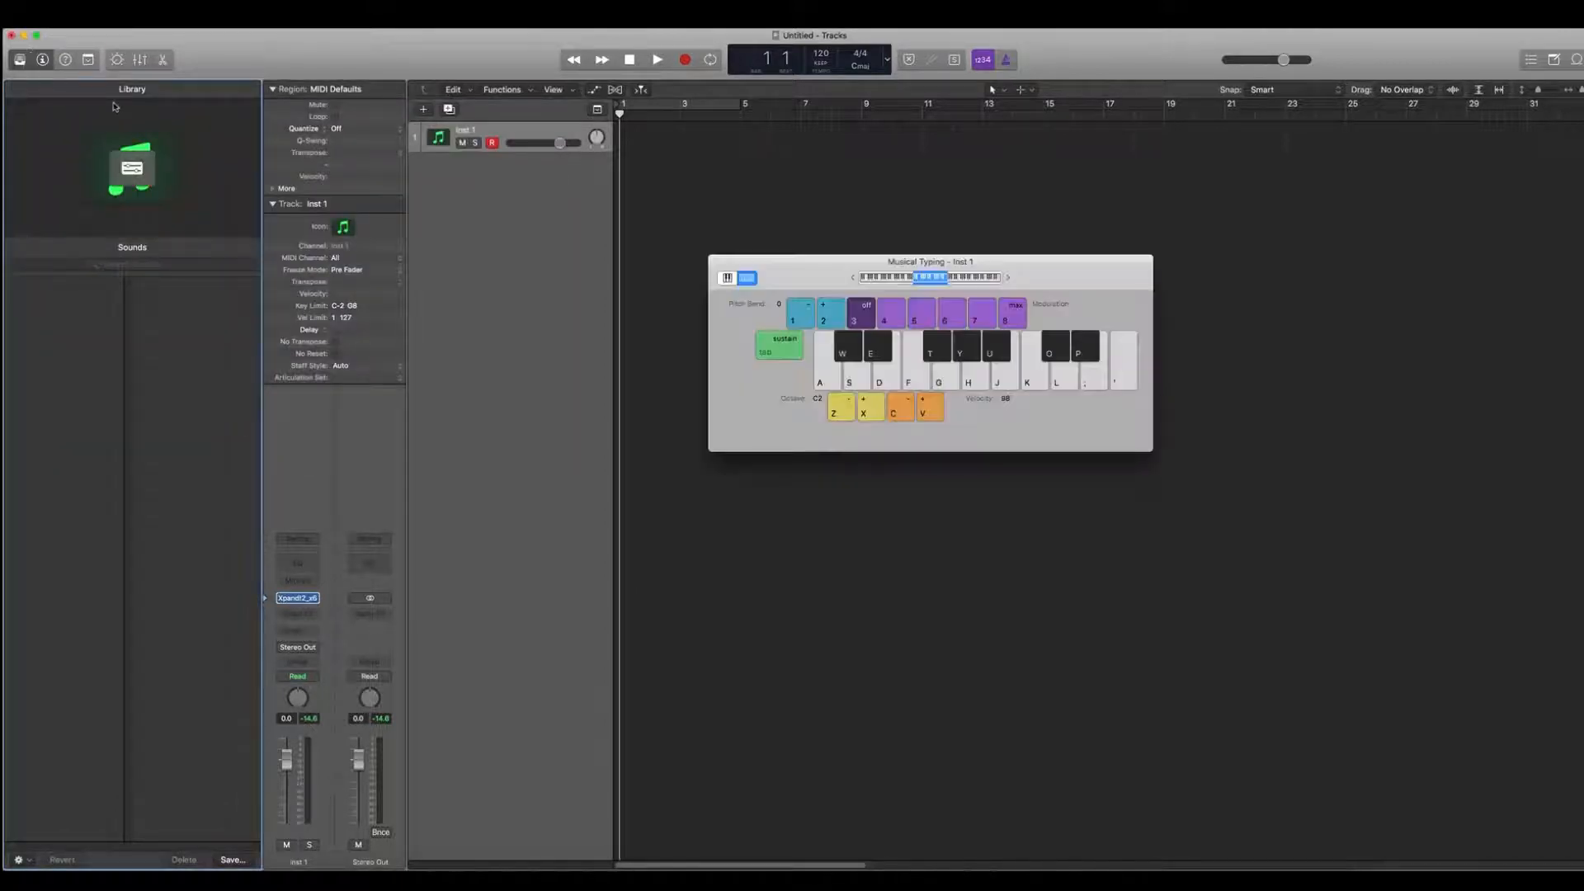
key("h")
key("d")
key("f")
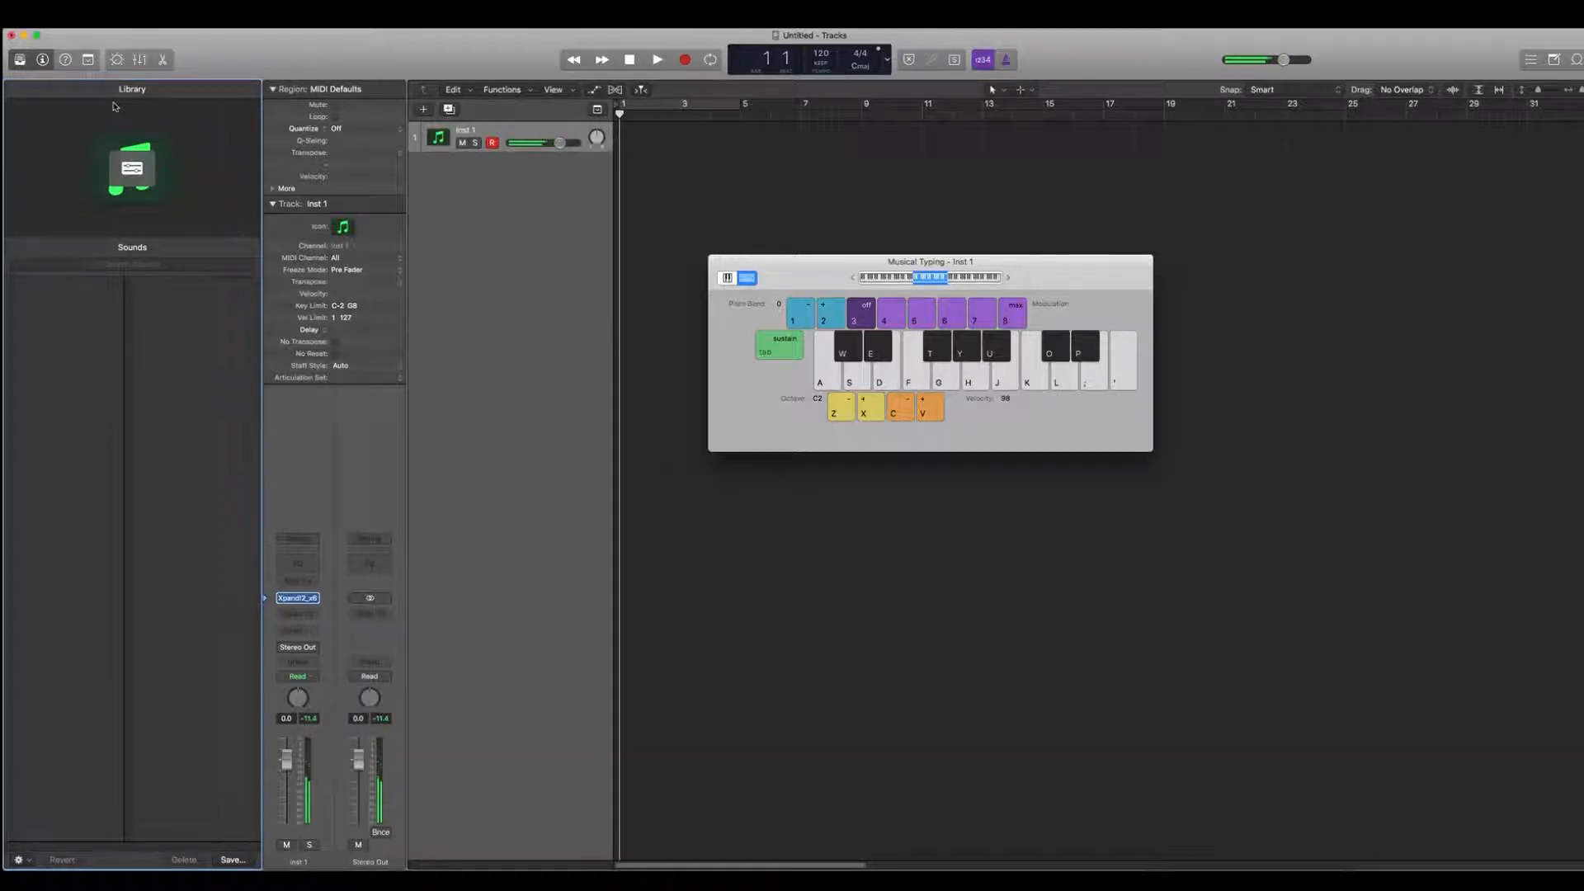
left_click(716, 262)
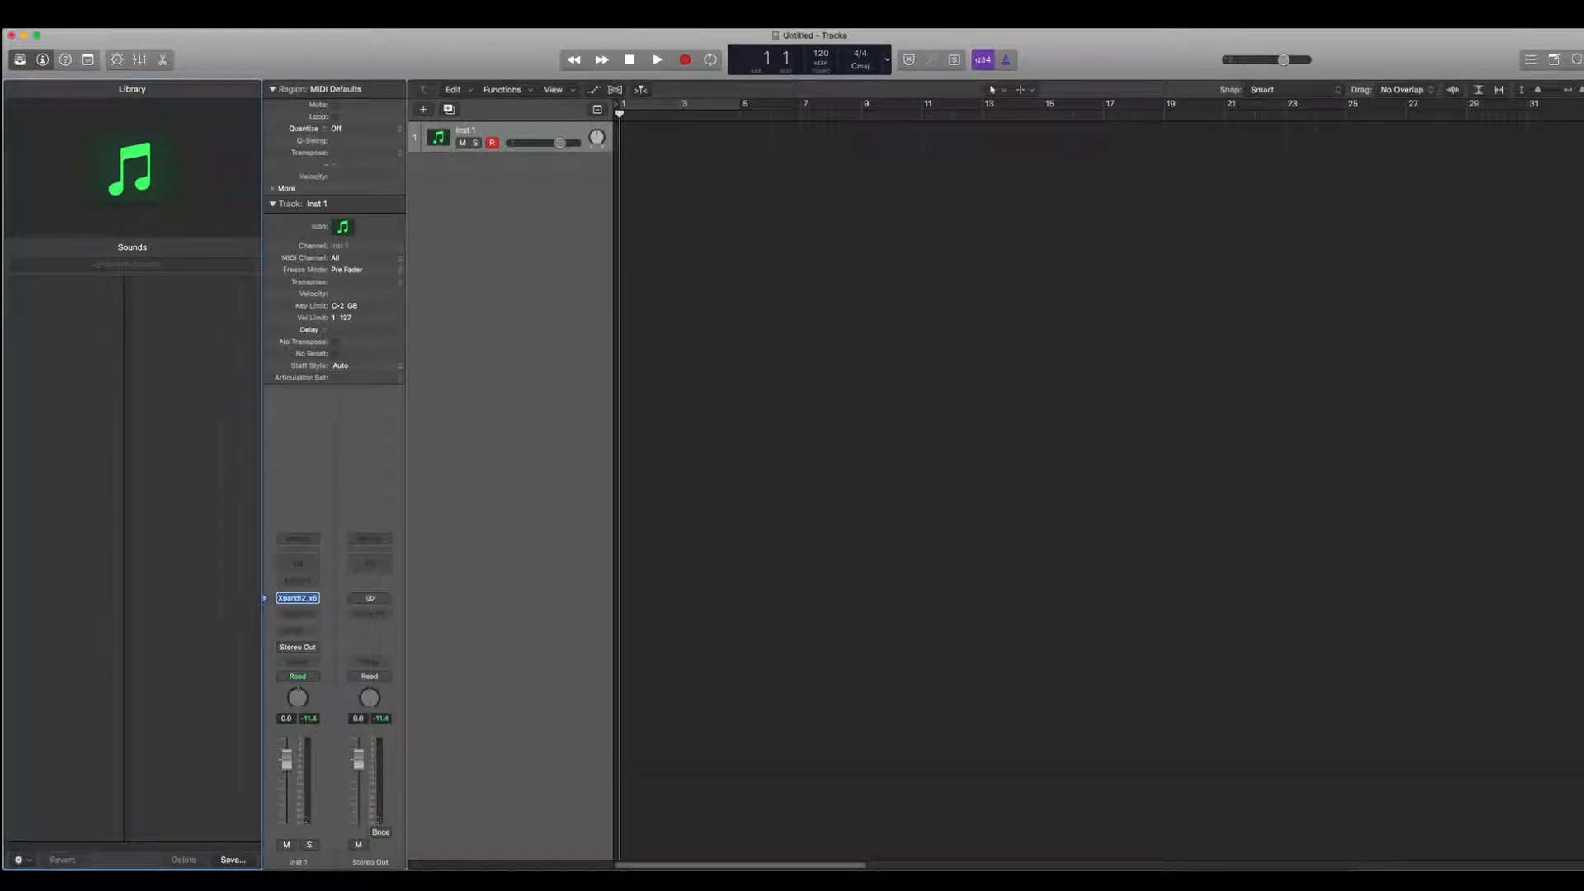
Browse the Desktop's Hit Song Chord Pack to the F# minor progressions inside the 10 - A Major - F# Minor folder
key("f")
left_click(1568, 94)
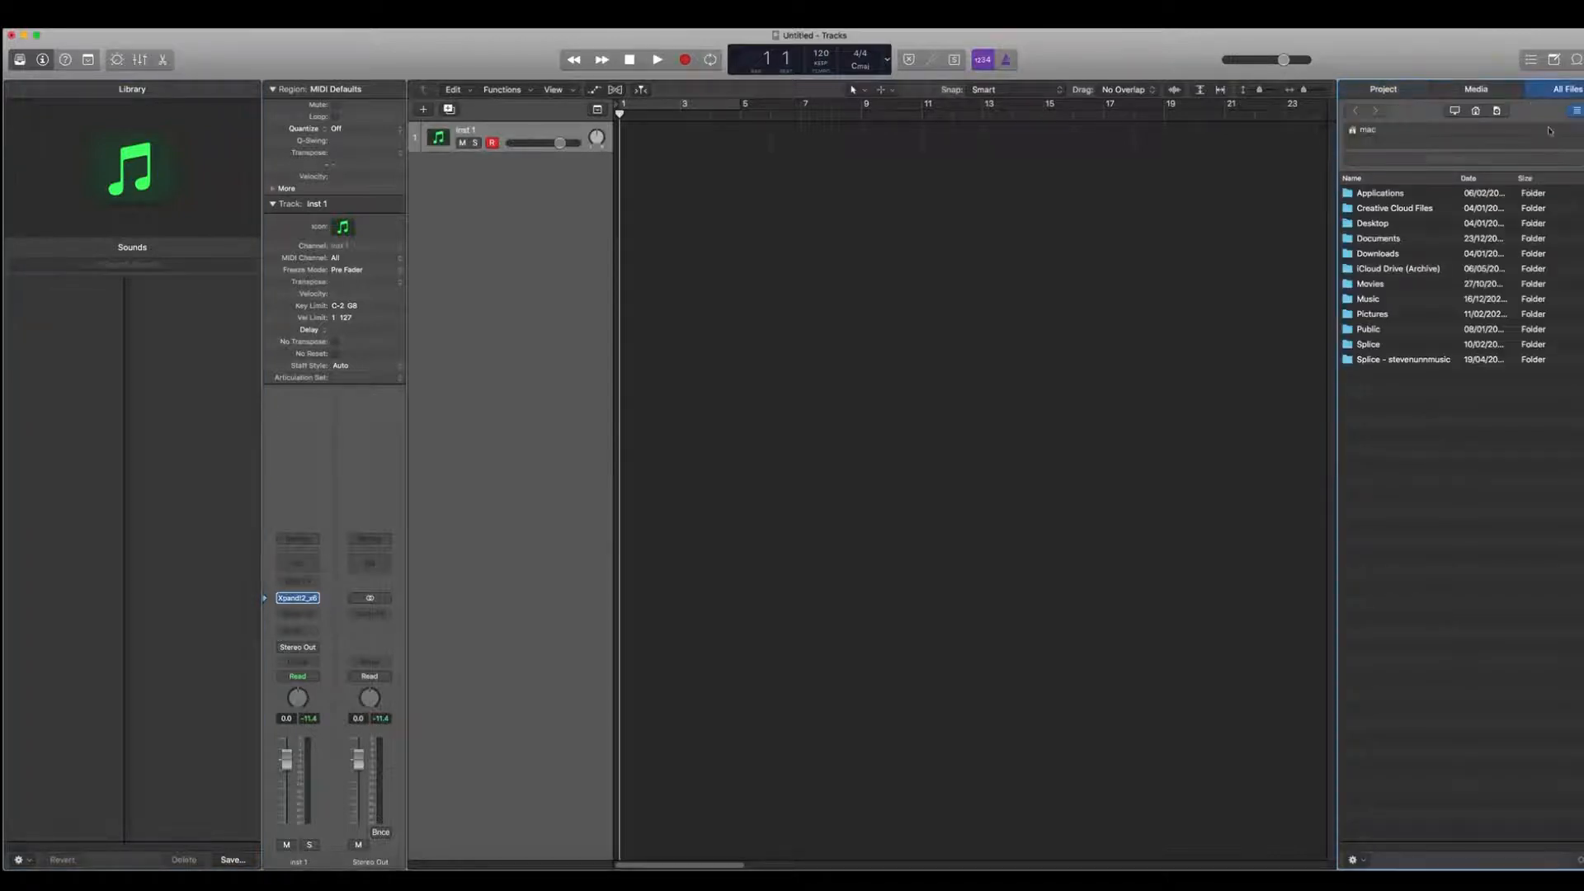
double_click(1384, 228)
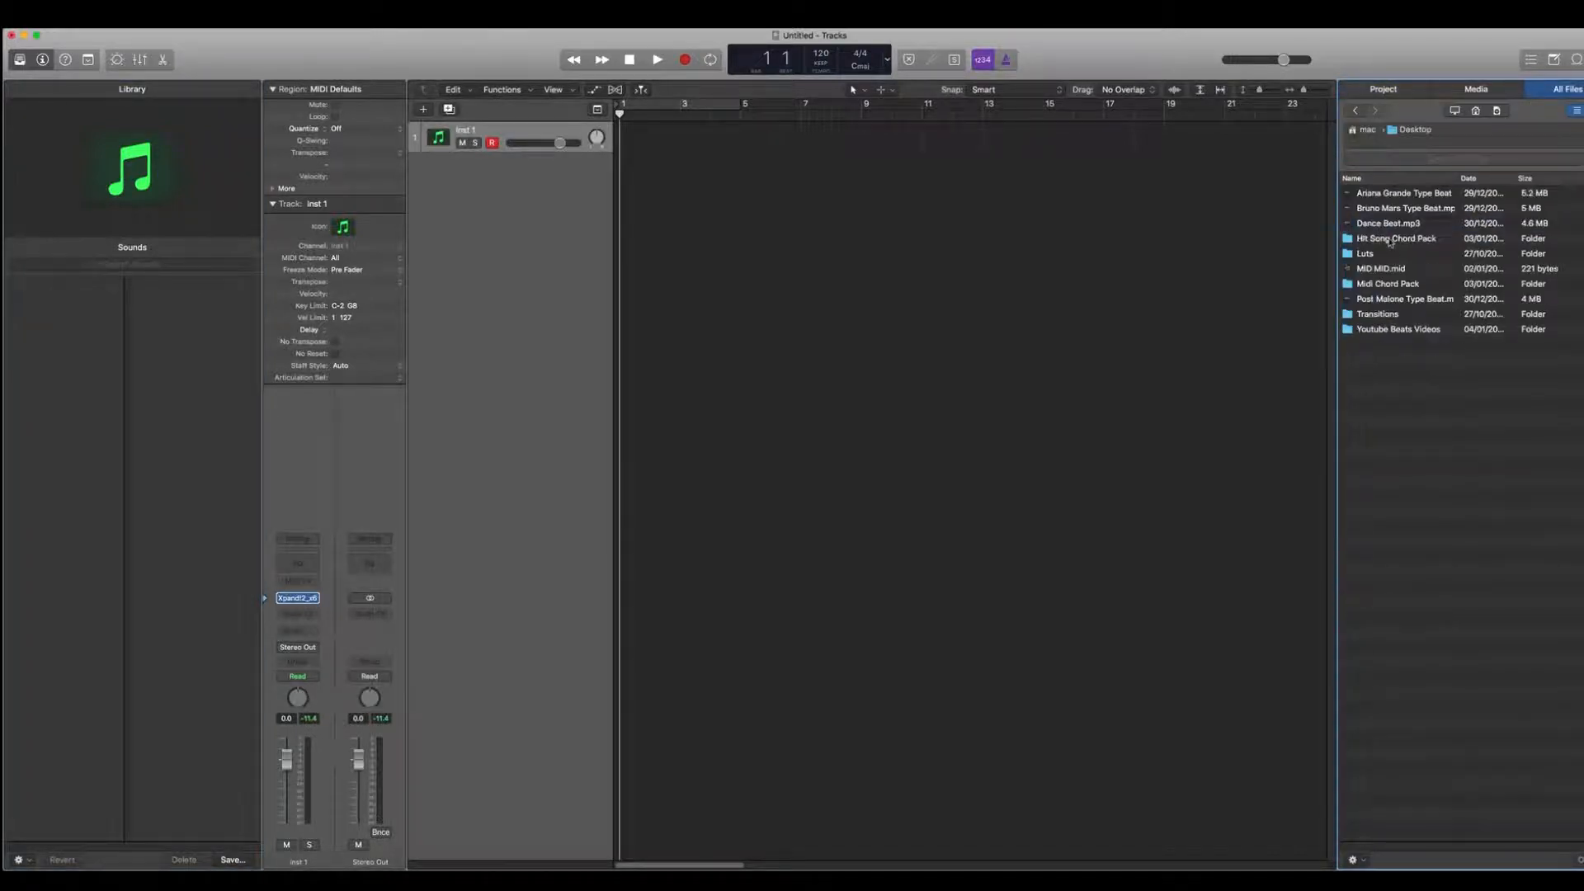
double_click(1391, 239)
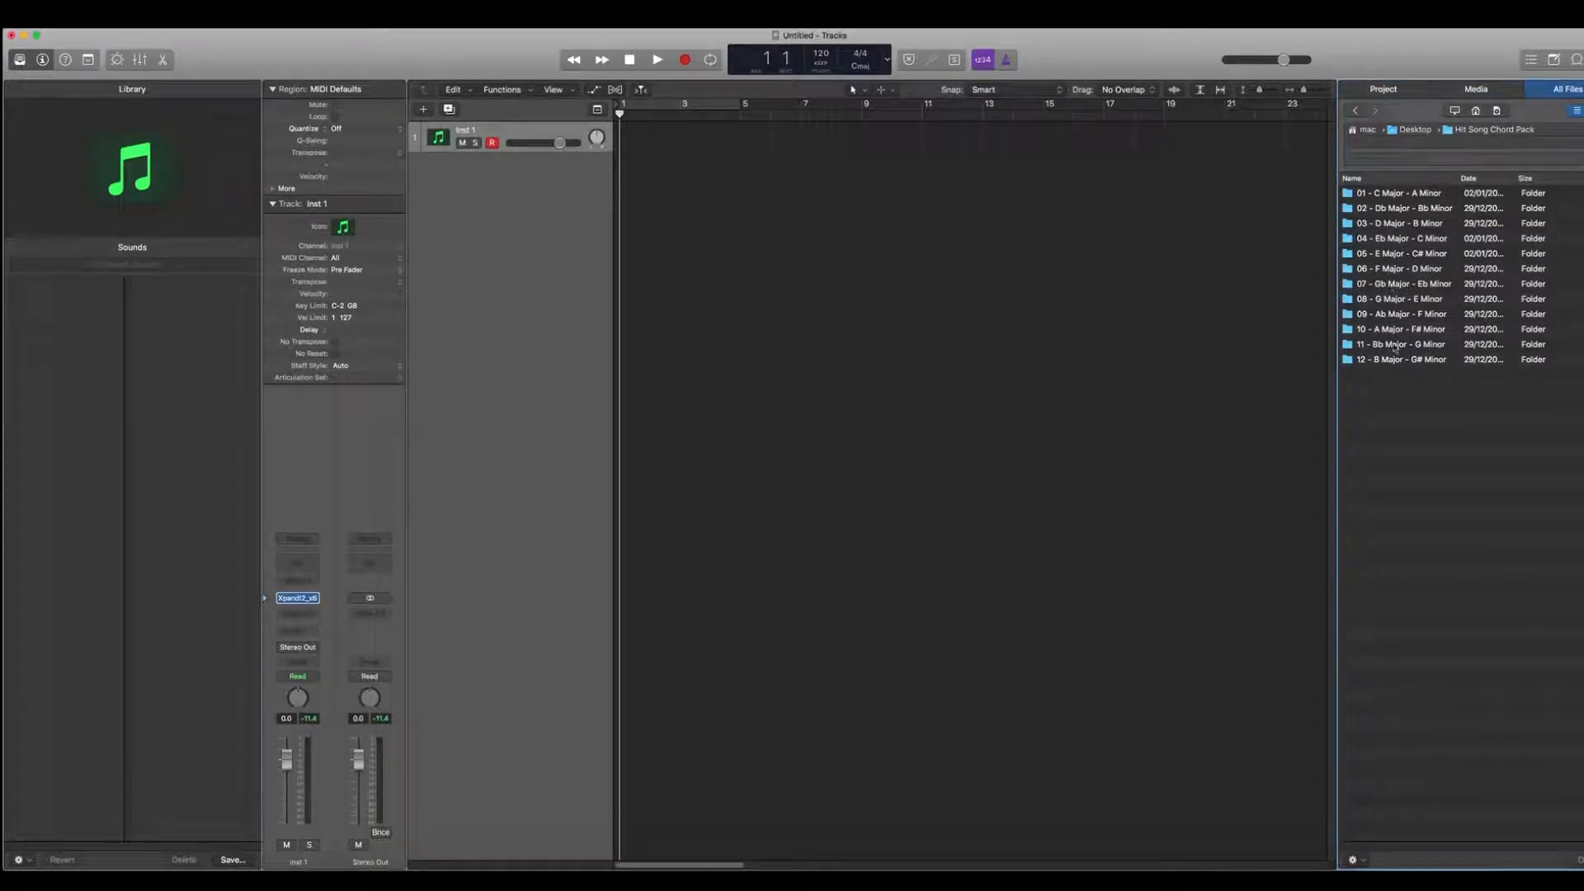
double_click(1420, 332)
left_click(1403, 213)
double_click(1403, 213)
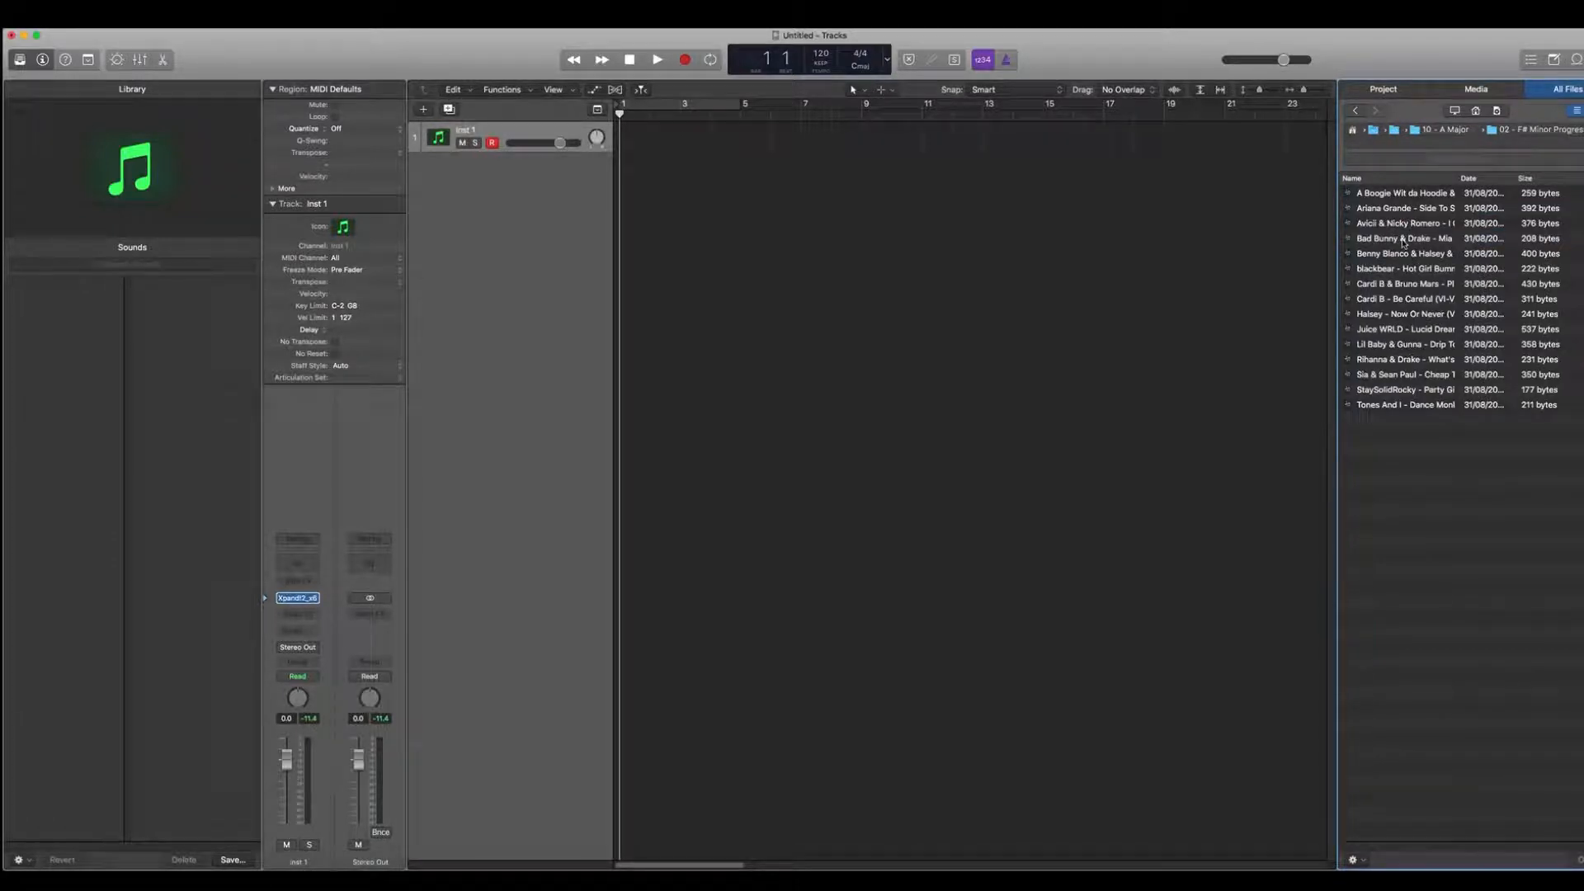
Import the Bad Bunny & Drake - Mia progression at bar 1 of Inst 1 without its tempo information and audition it
left_click_drag(1403, 241, 623, 145)
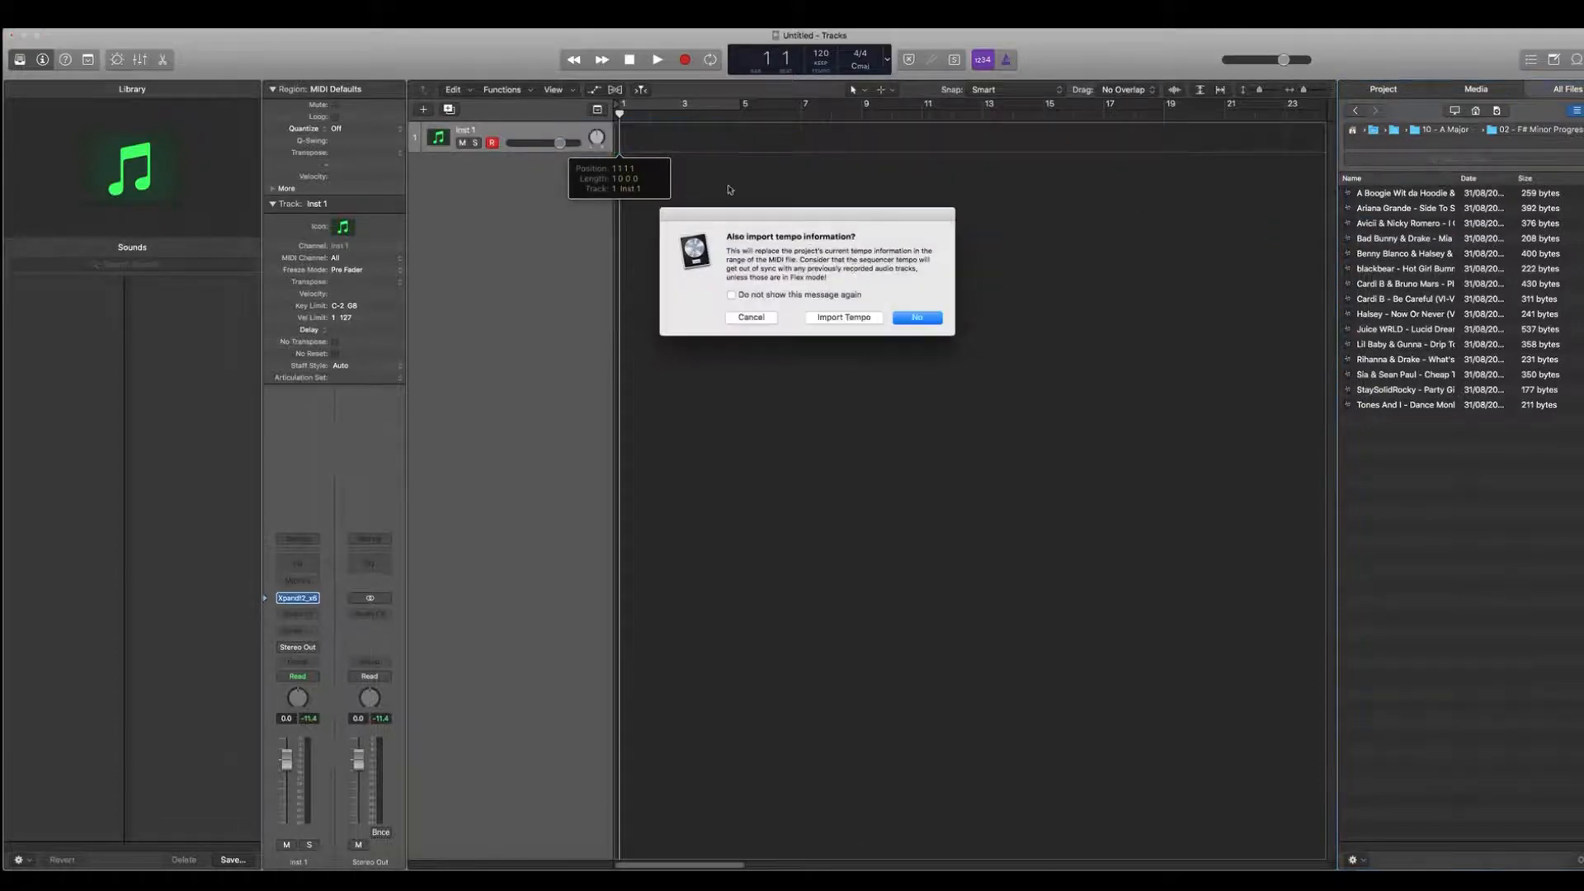
left_click(917, 318)
key("space")
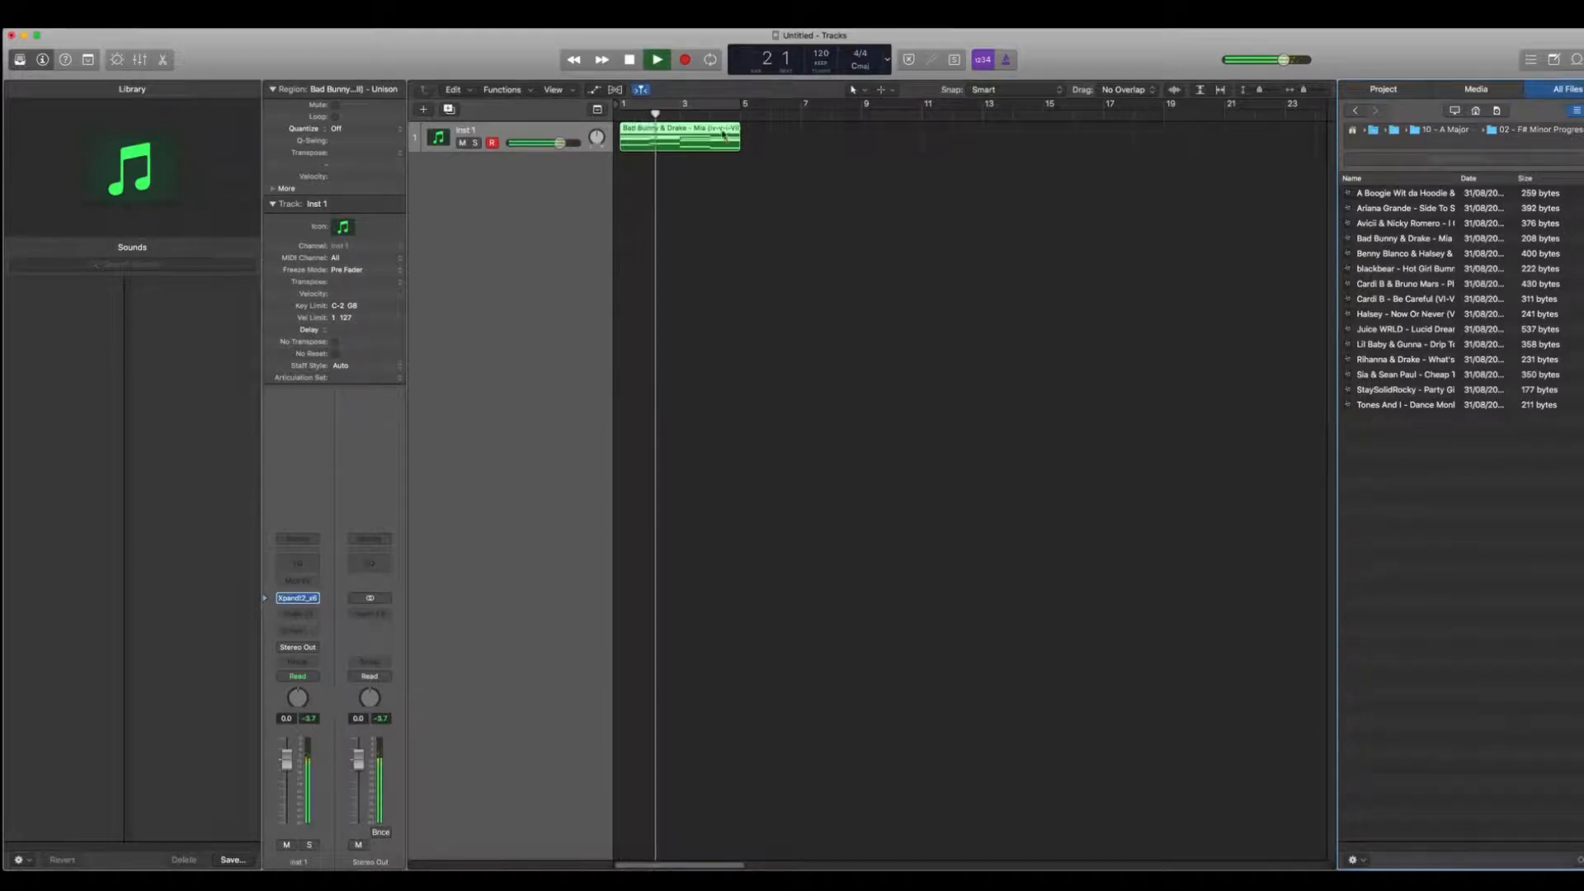
left_click(720, 104)
left_click(721, 104)
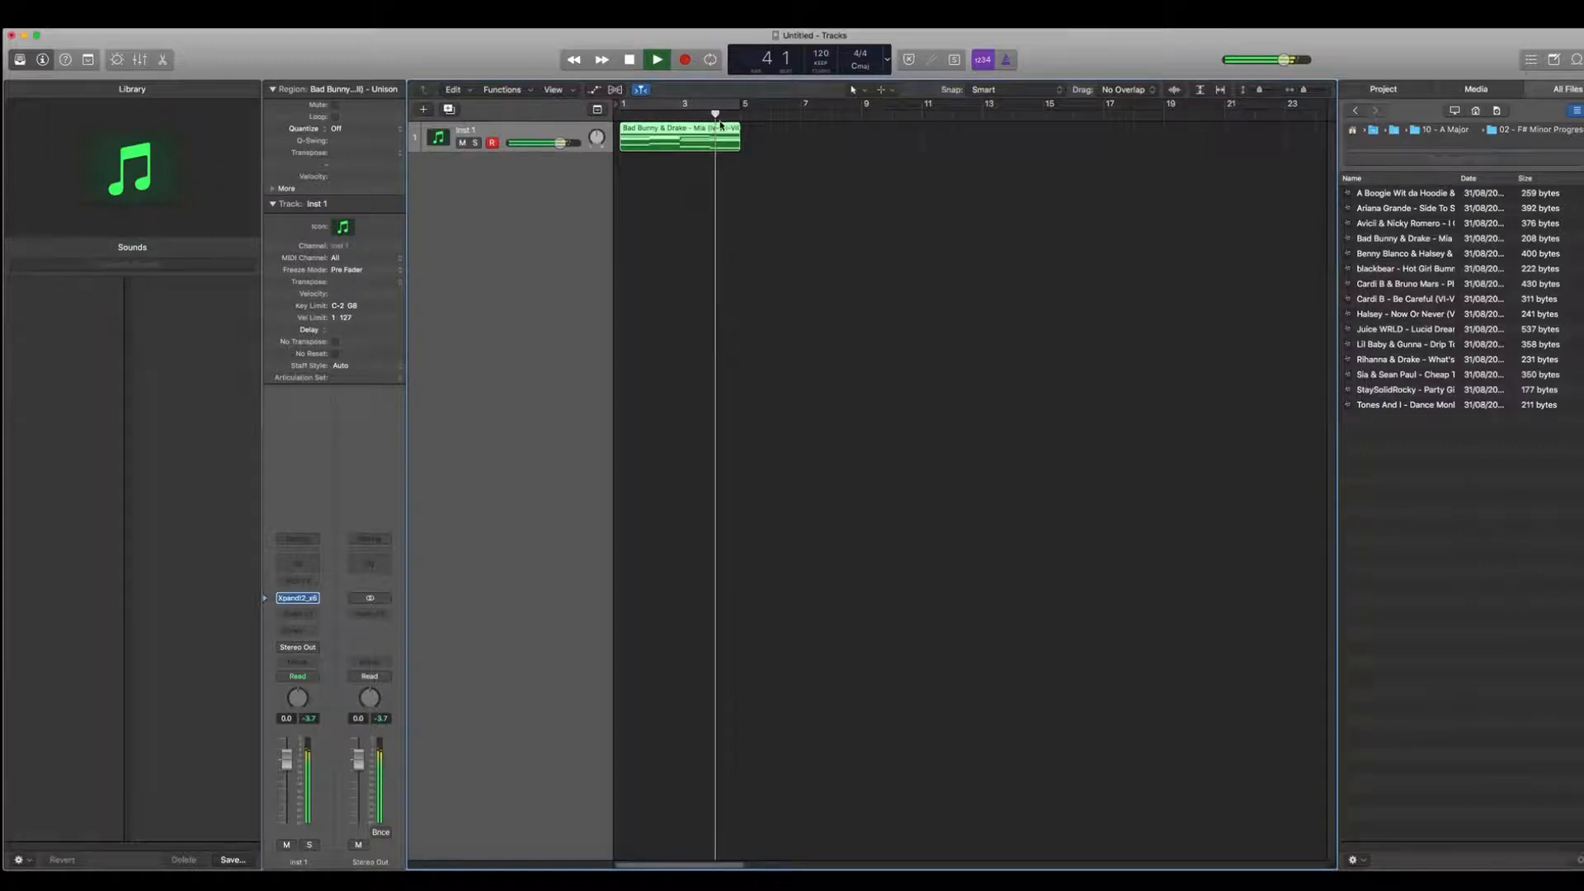
key("space")
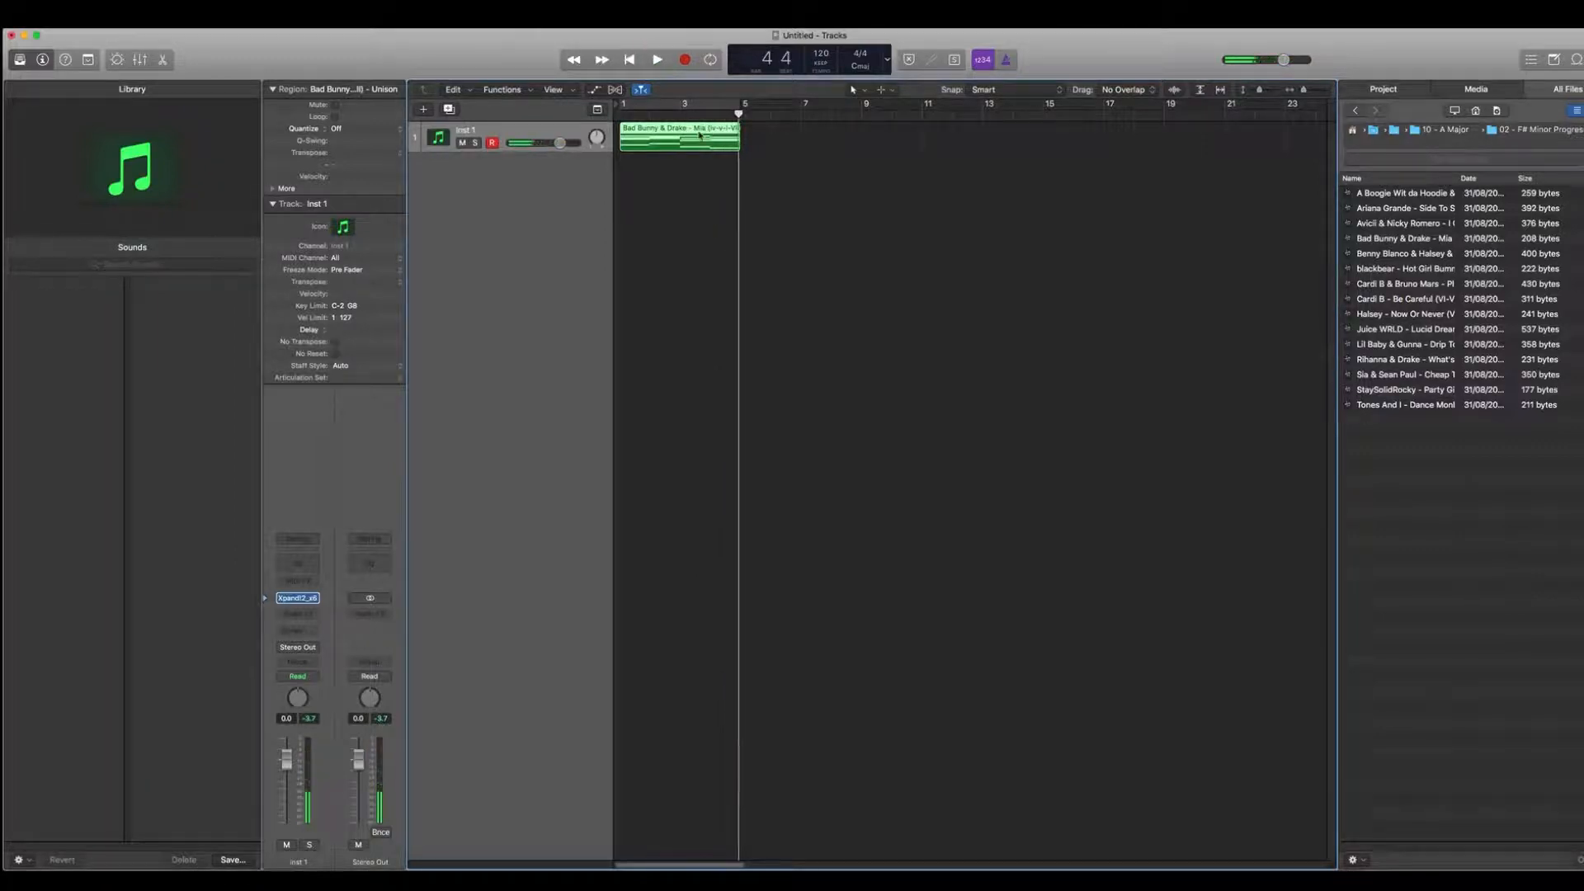
Copy the chord region to bar 5 and cycle bars 1 to 9
left_click_drag(697, 134, 621, 108)
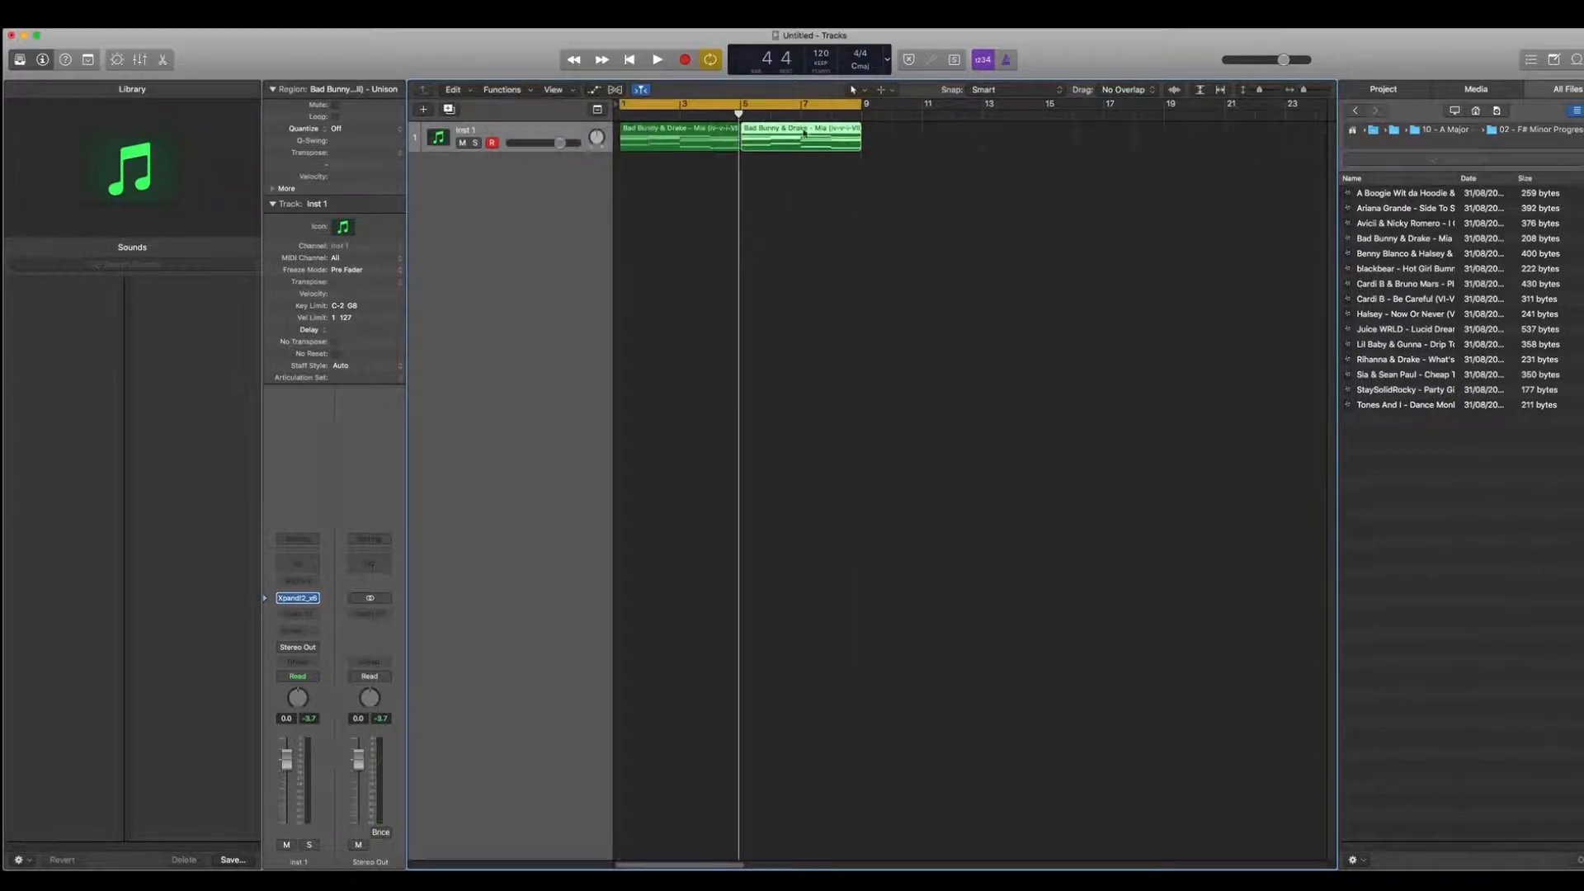
Rename the Inst 1 track as Chords
double_click(462, 130)
type("Cho")
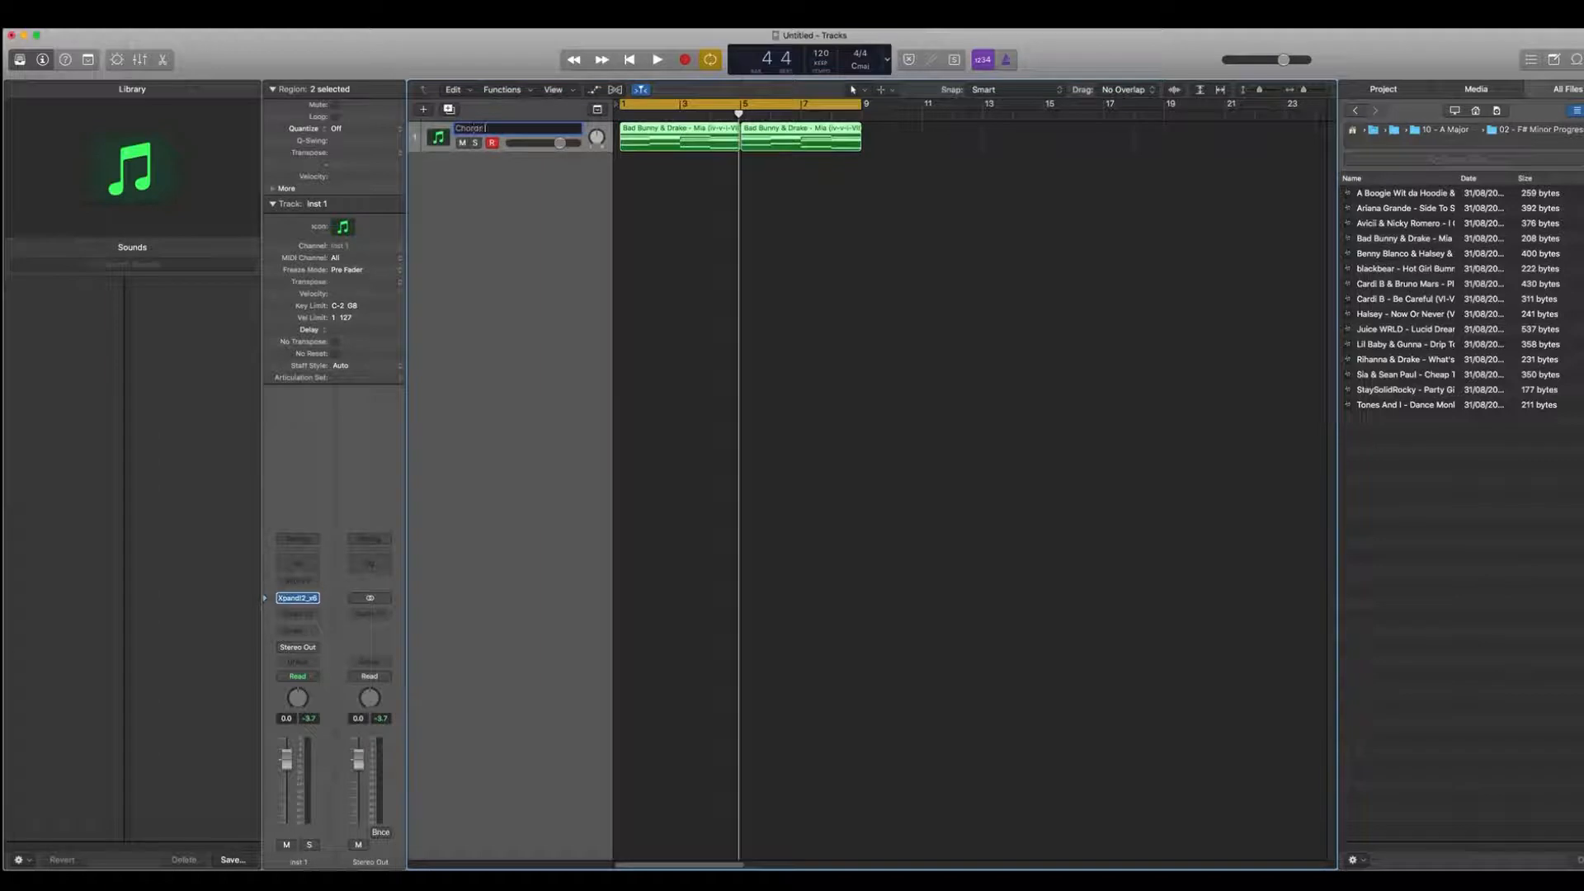
type("rds")
key("Return")
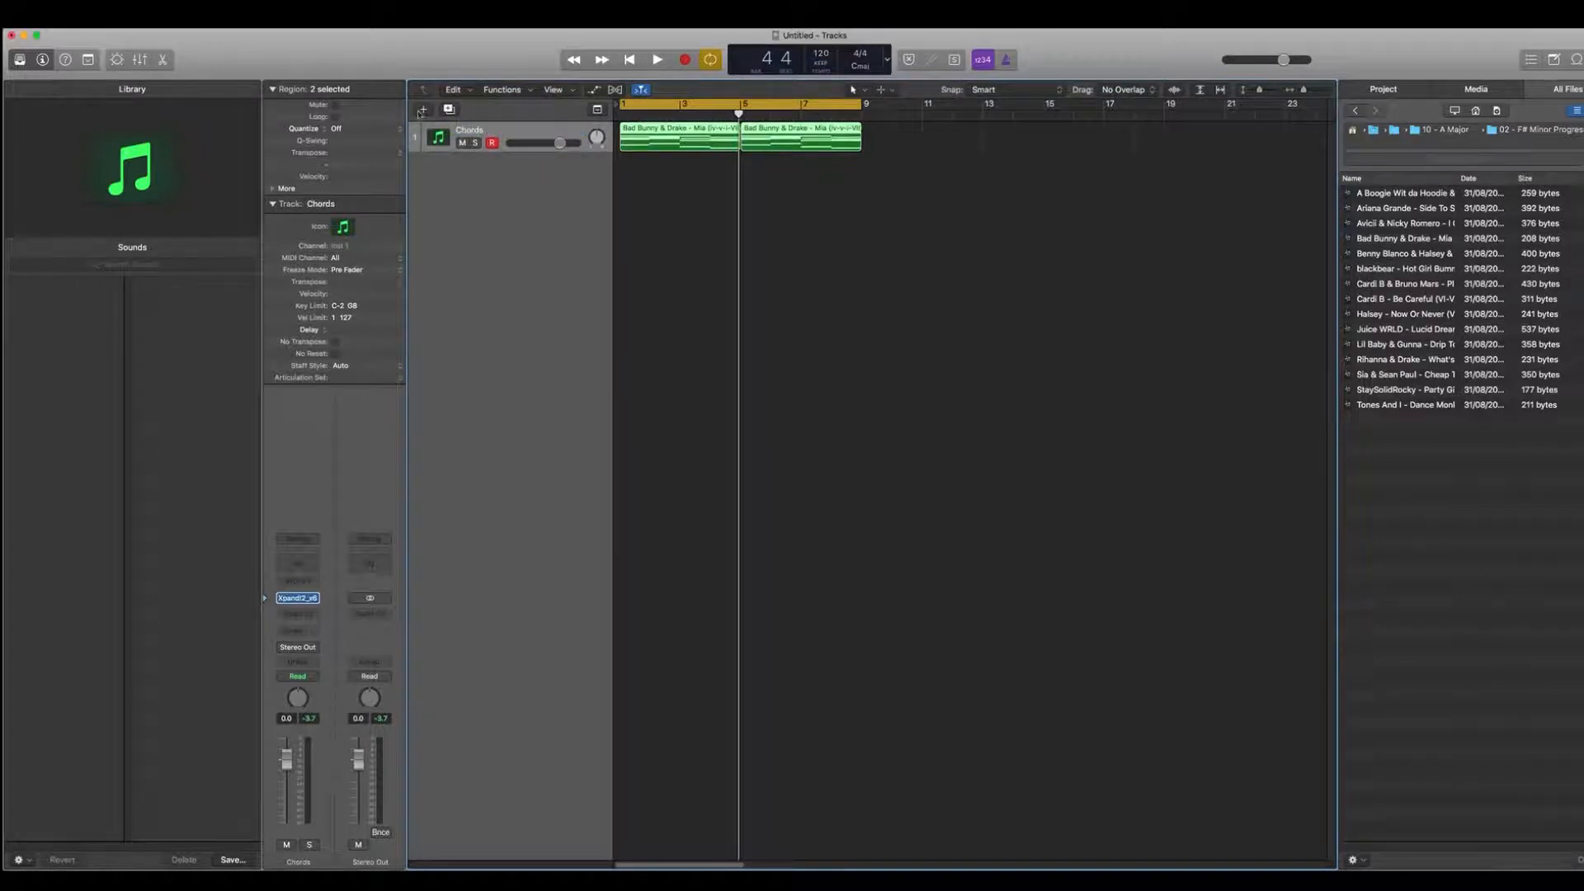
Create a second software instrument track with Xpand!2 and name it Melody
left_click(424, 109)
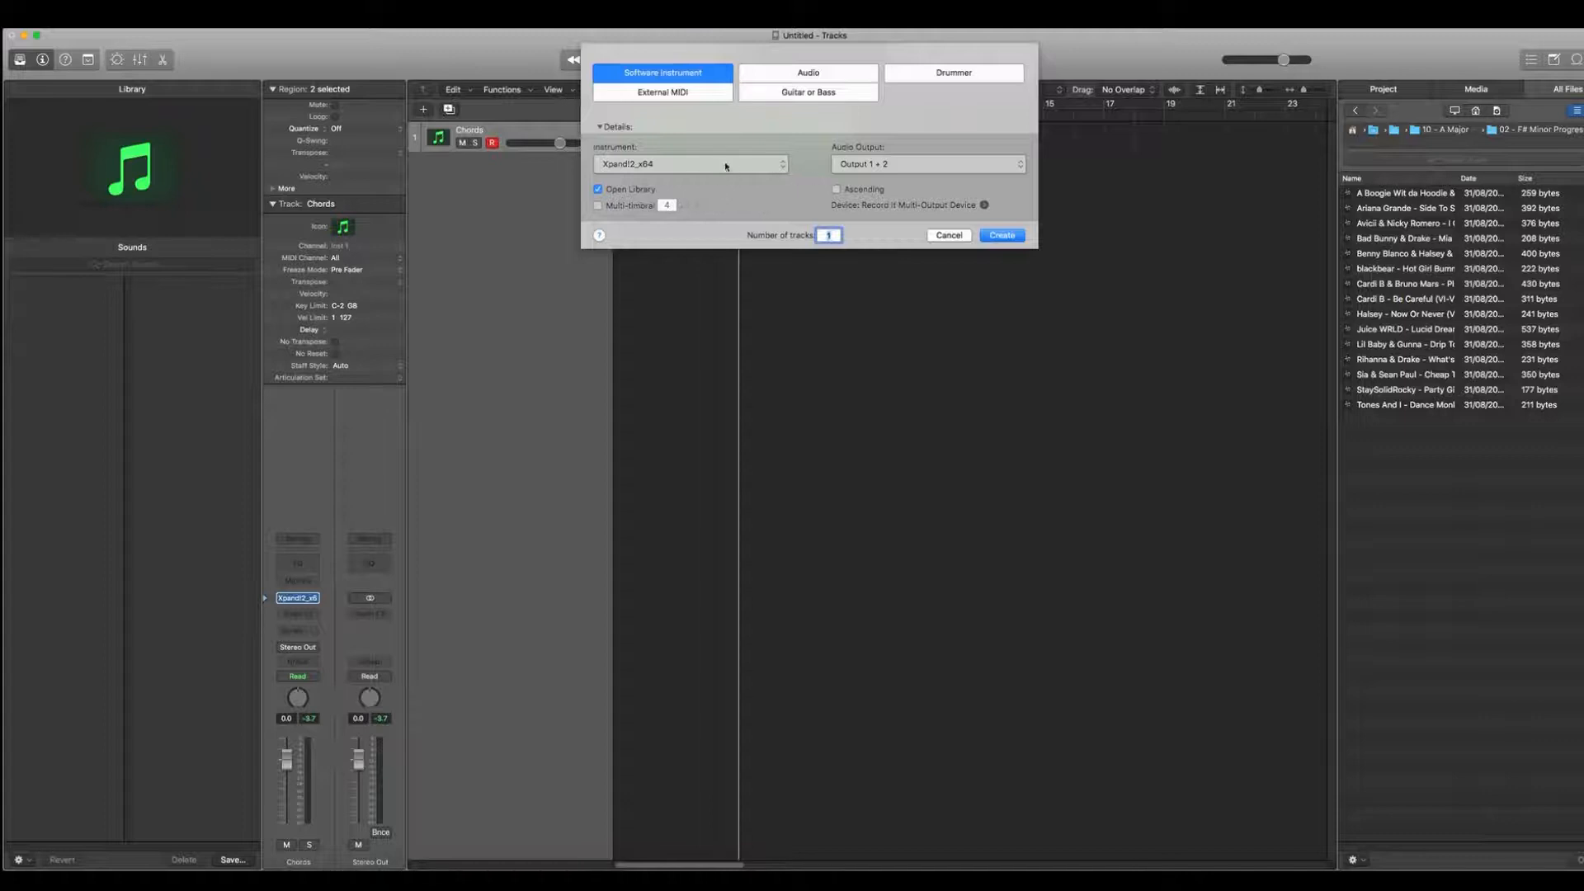
key("Return")
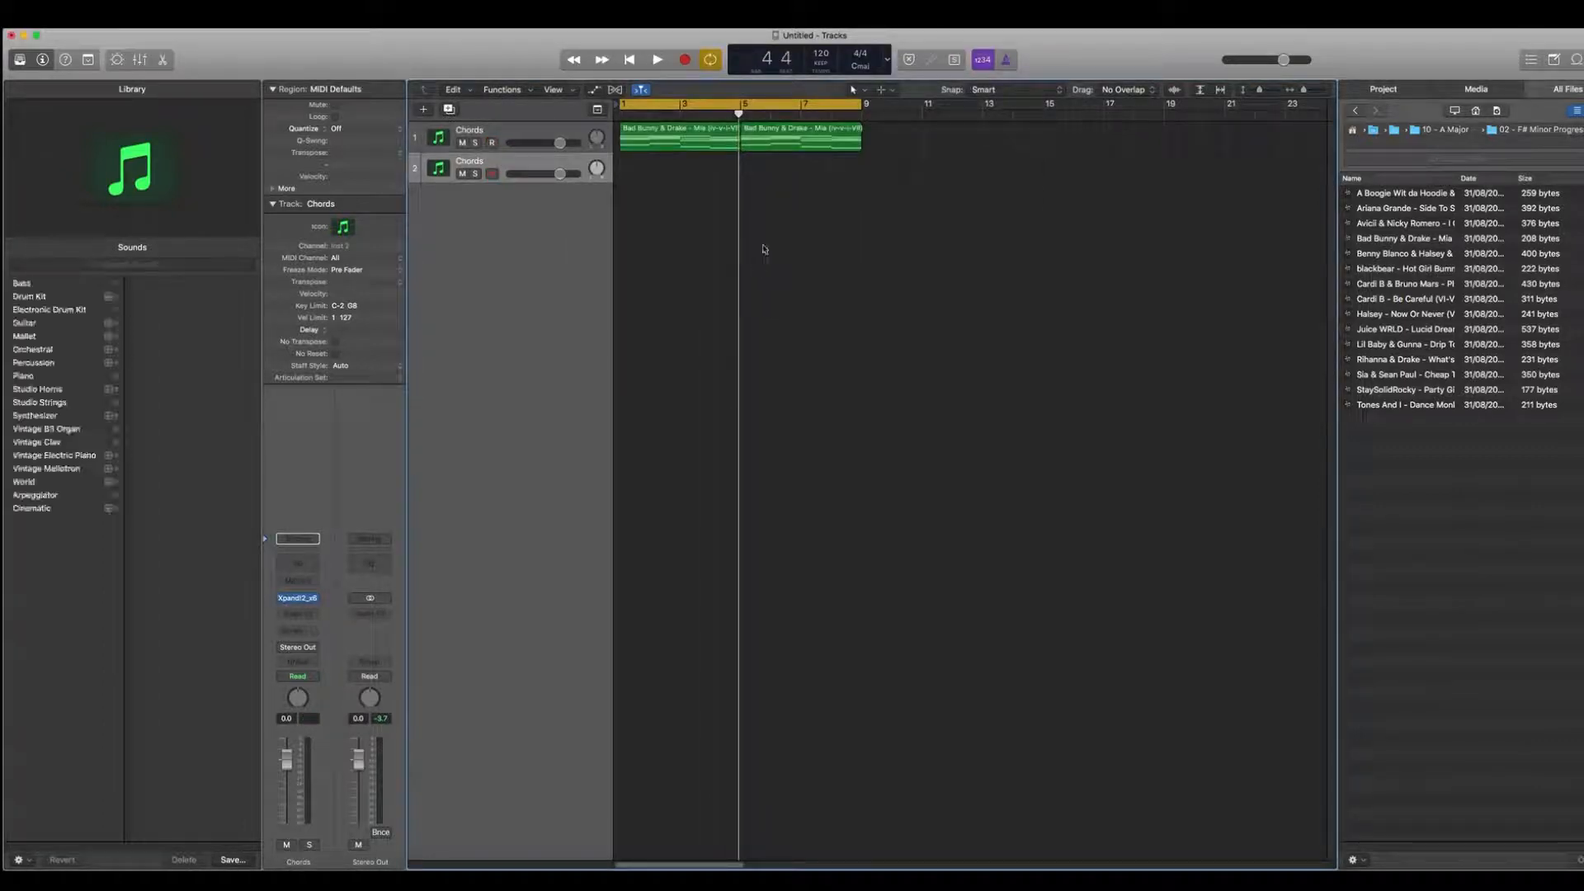
double_click(487, 160)
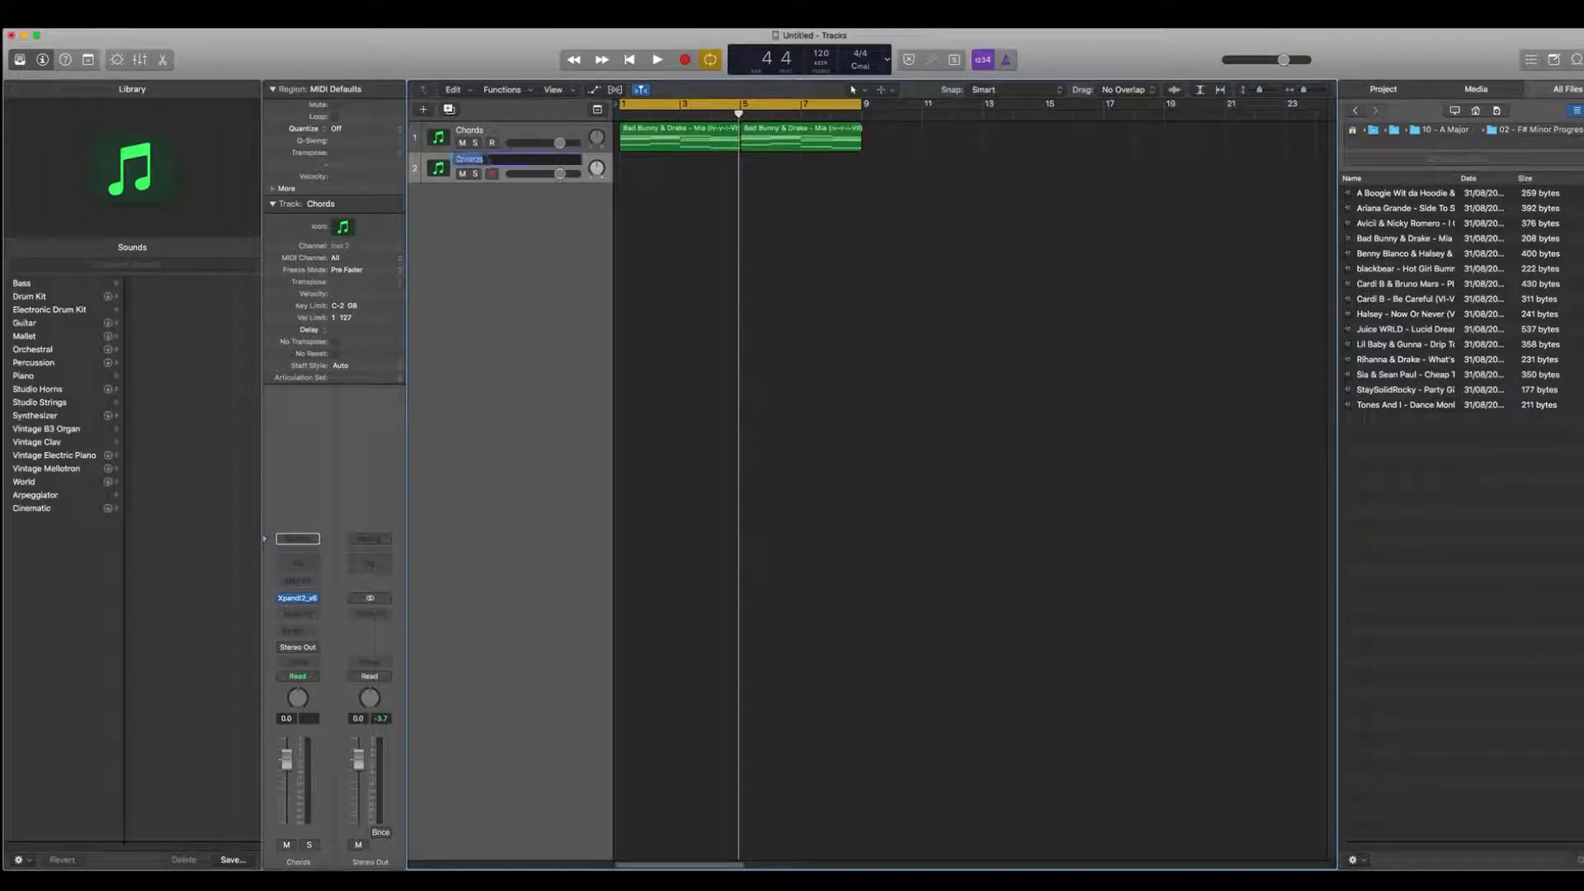
type("Melody")
key("Return")
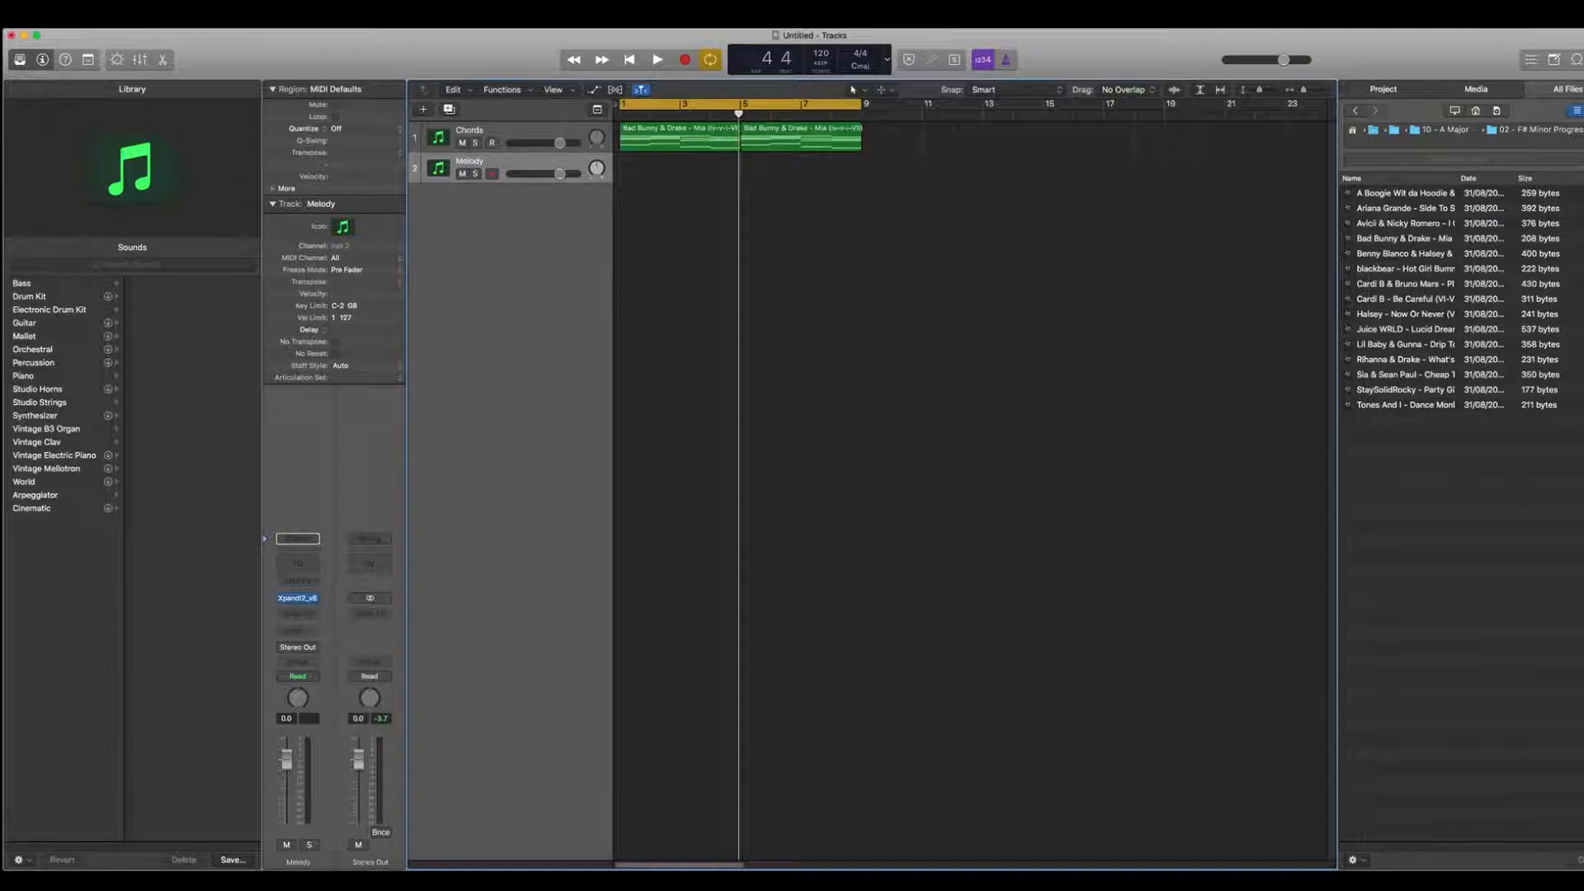
Add the Melody Sauce MIDI effect to the Melody track and move its window clear of the track list
key("f")
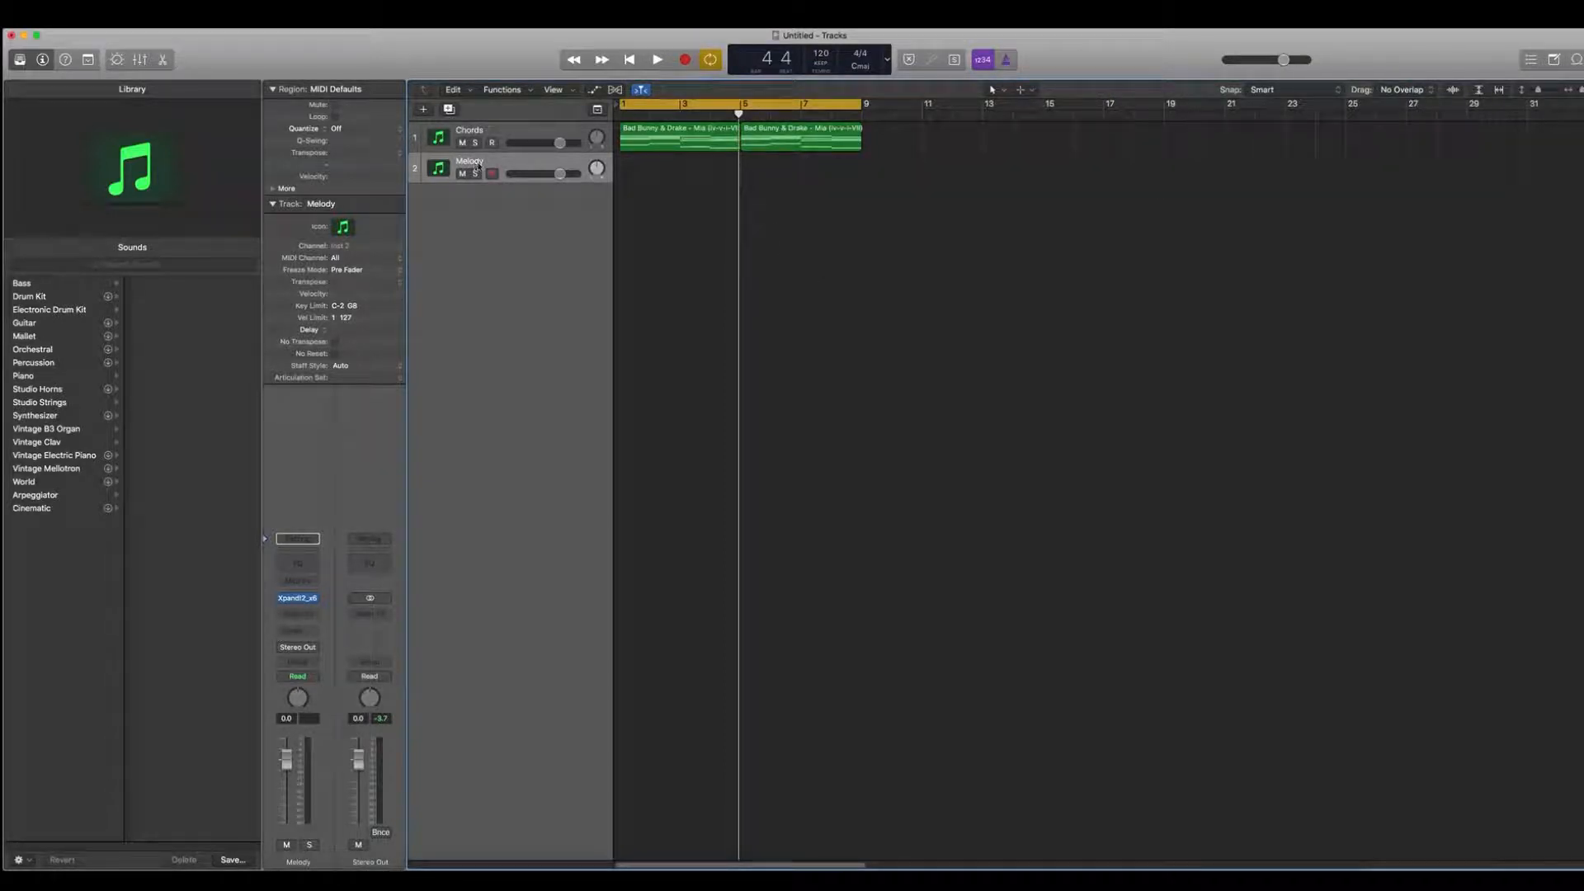
left_click(297, 581)
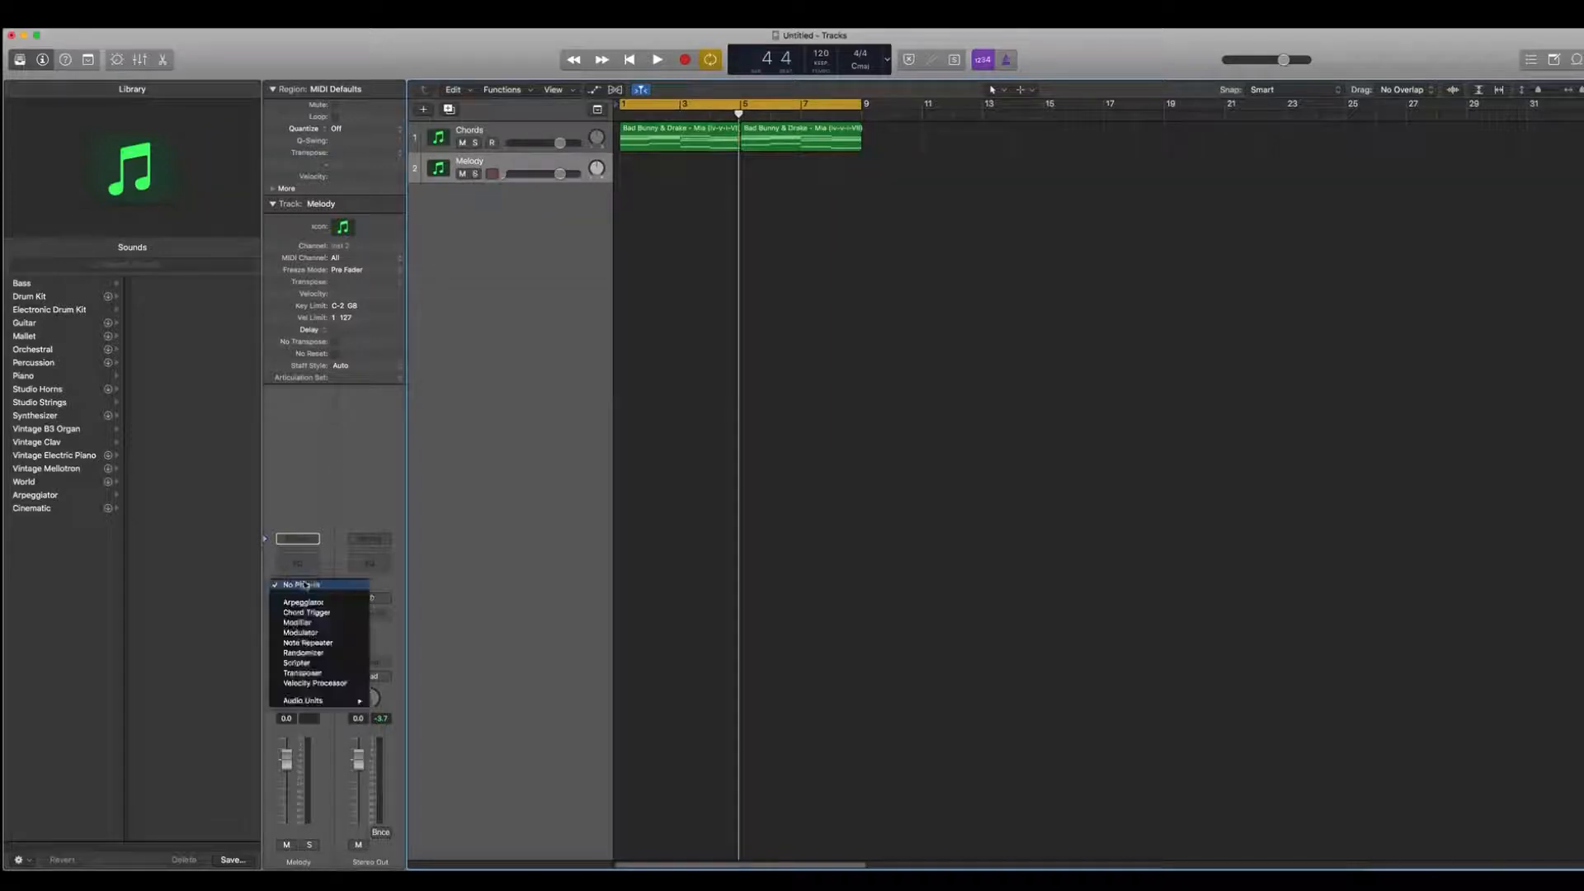
mouse_move(338, 701)
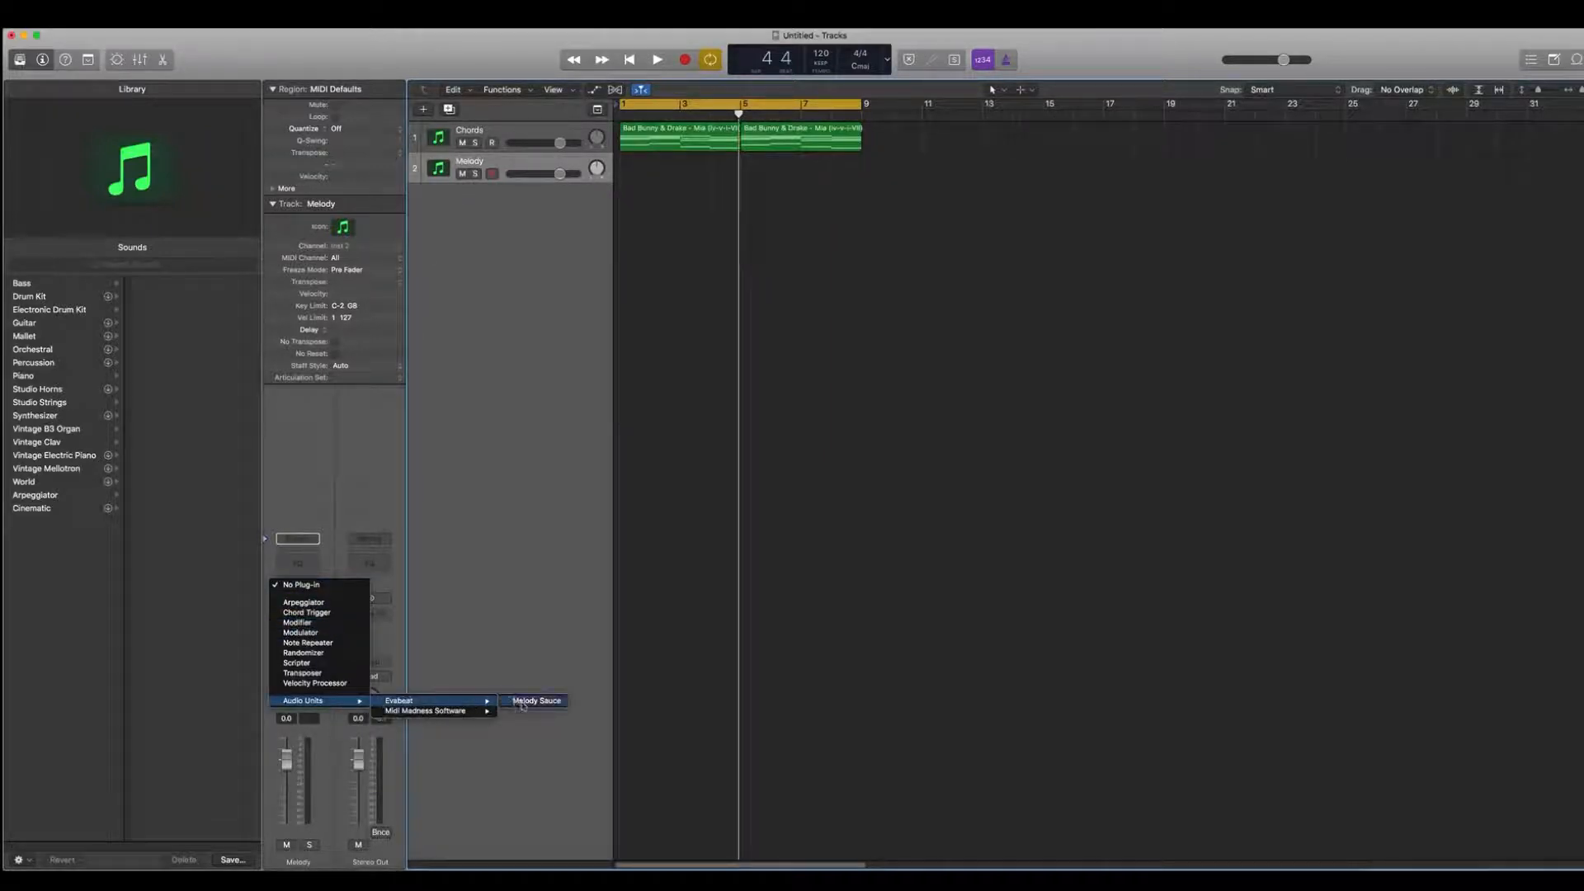
left_click(522, 703)
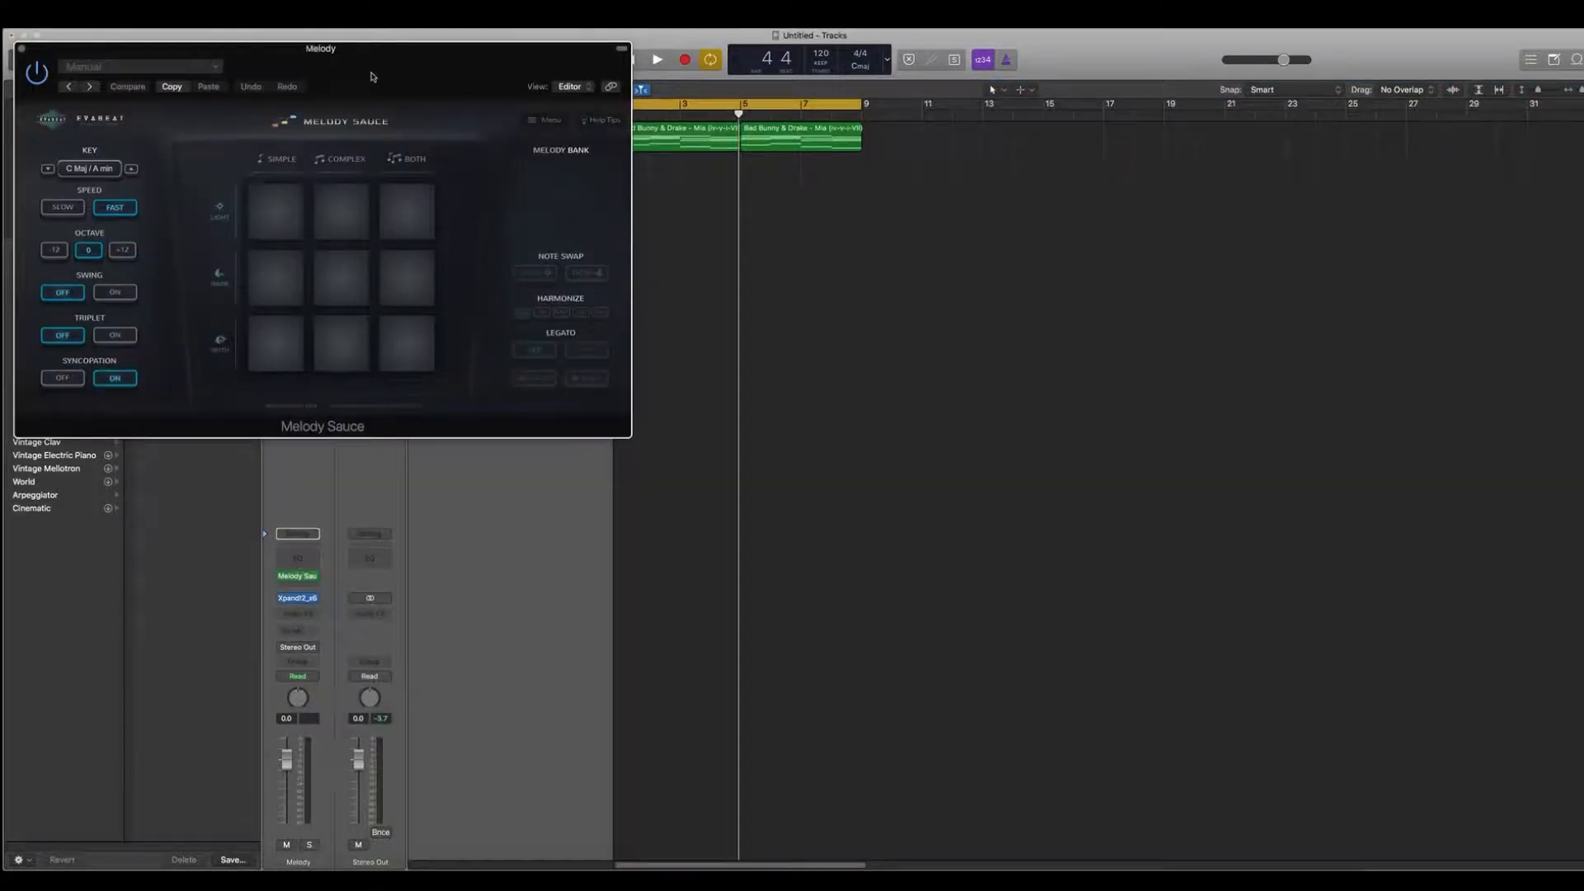
left_click_drag(373, 77, 893, 377)
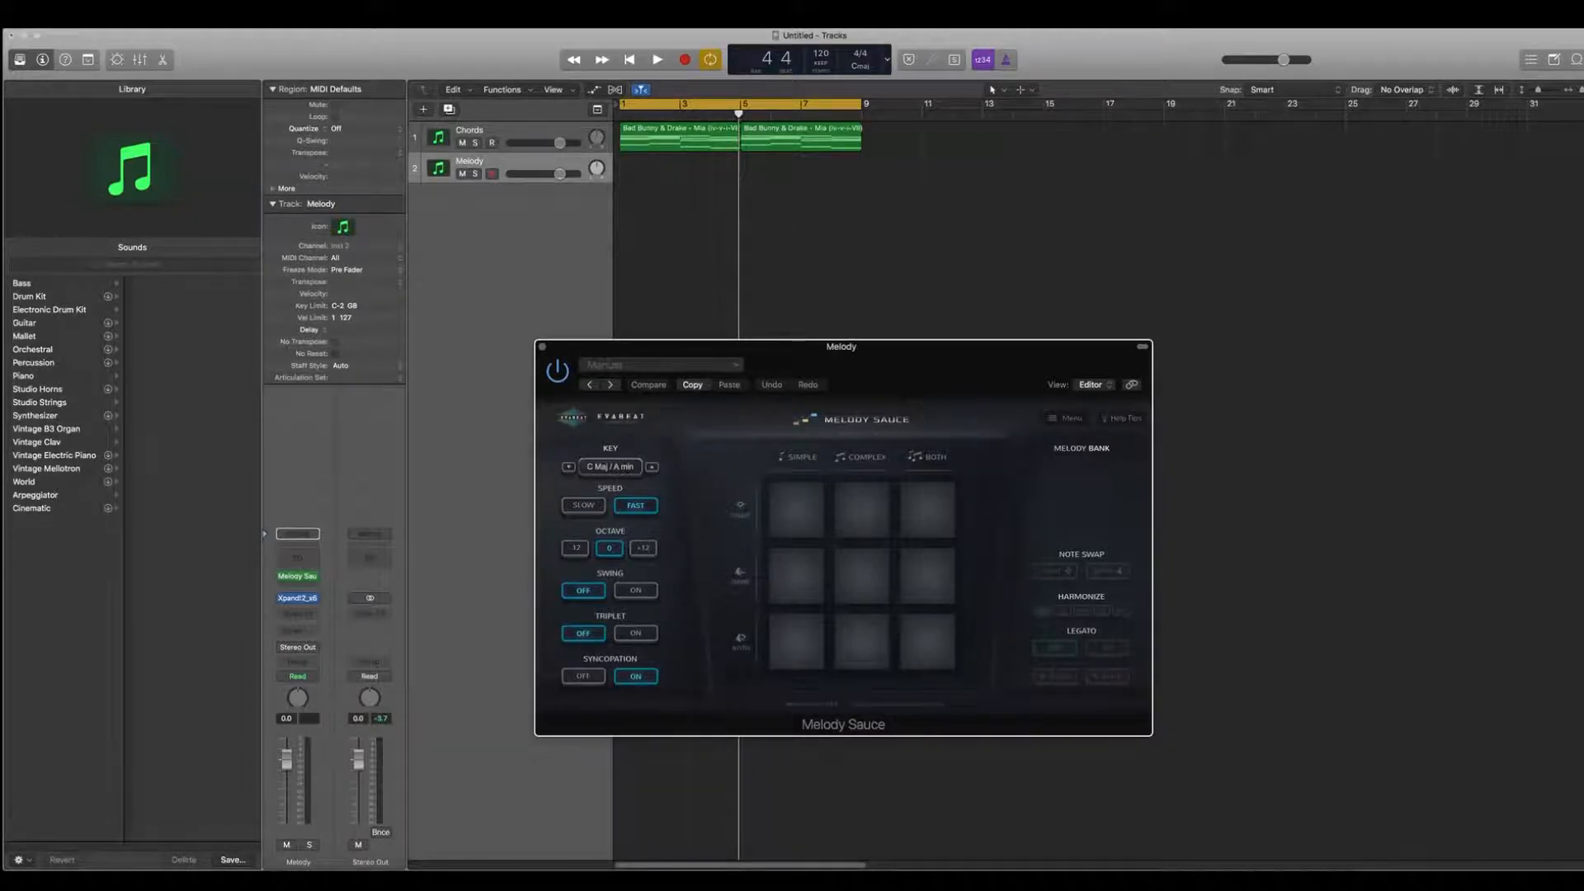
Set Melody Sauce to the key A Maj / F# min, slow speed and the +12 octave
key("f")
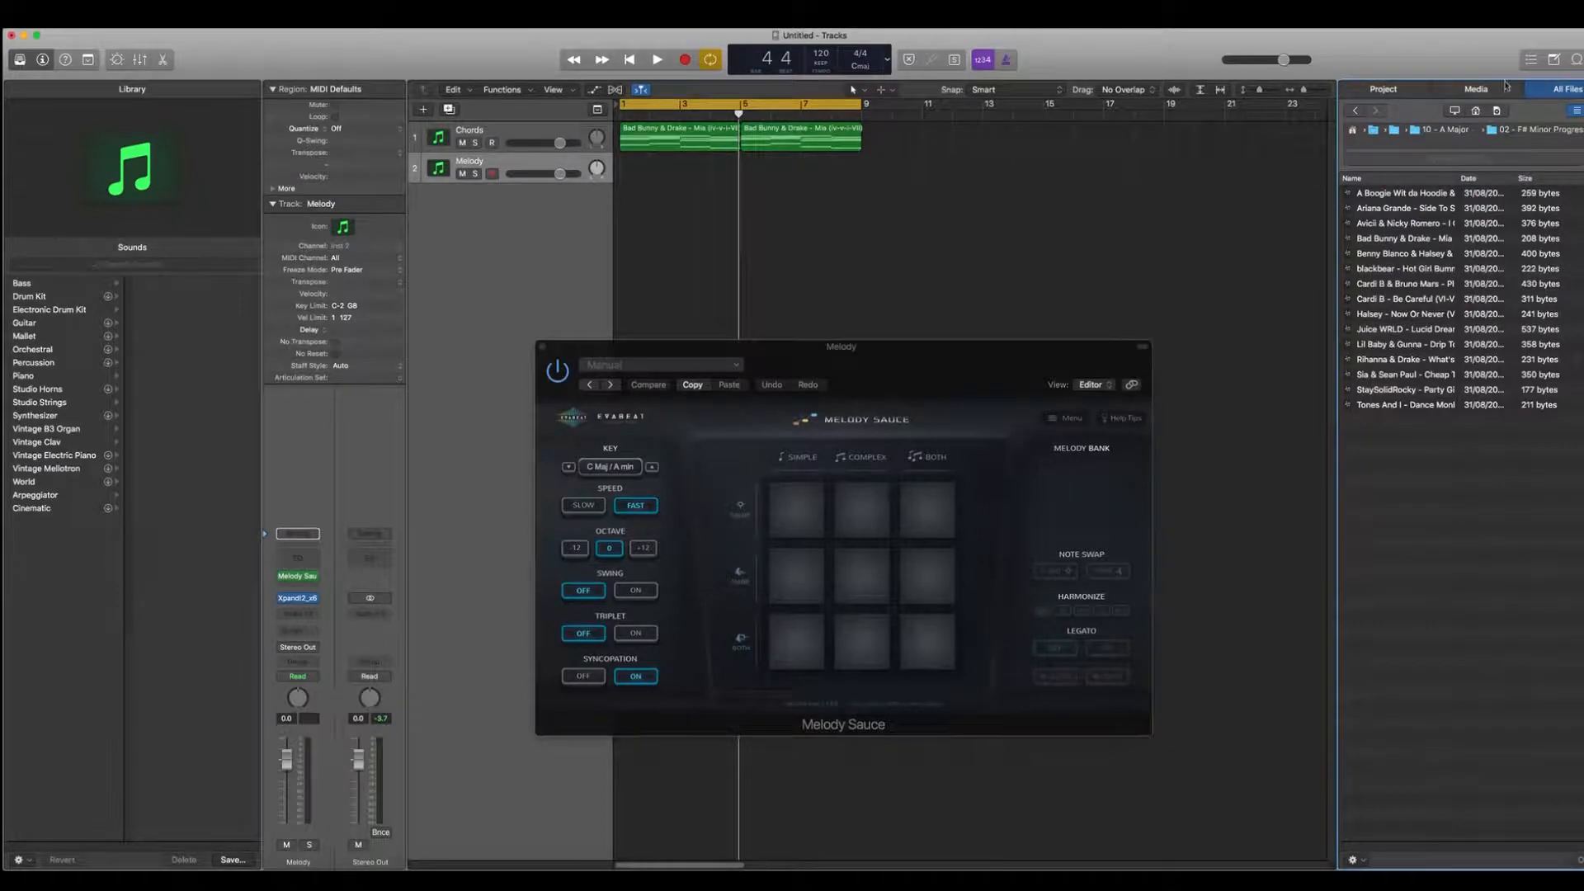
key("f")
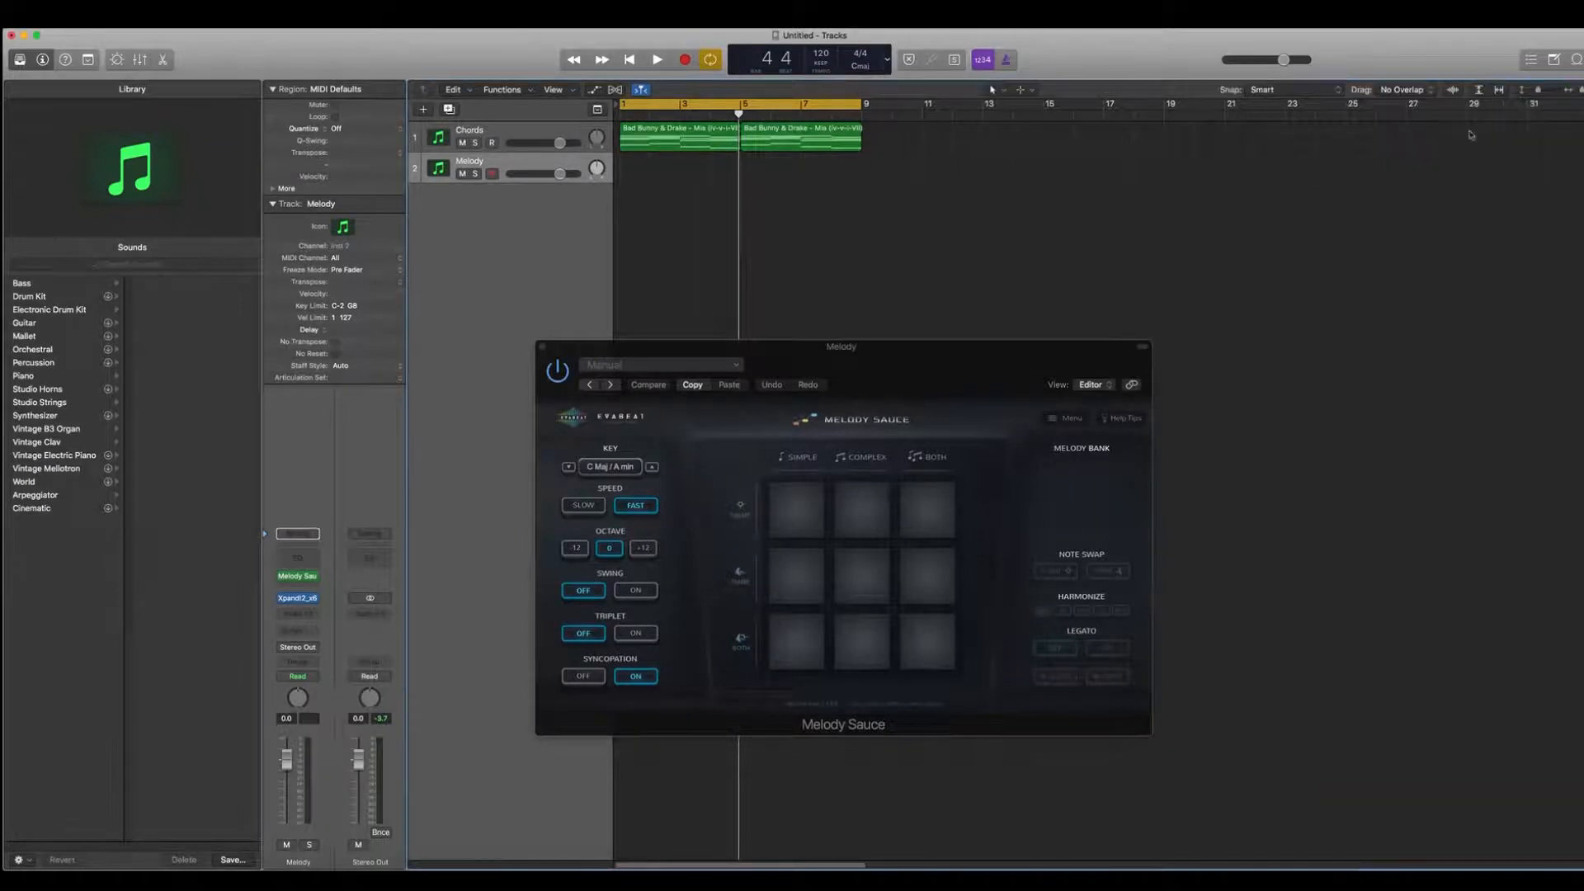
left_click(609, 469)
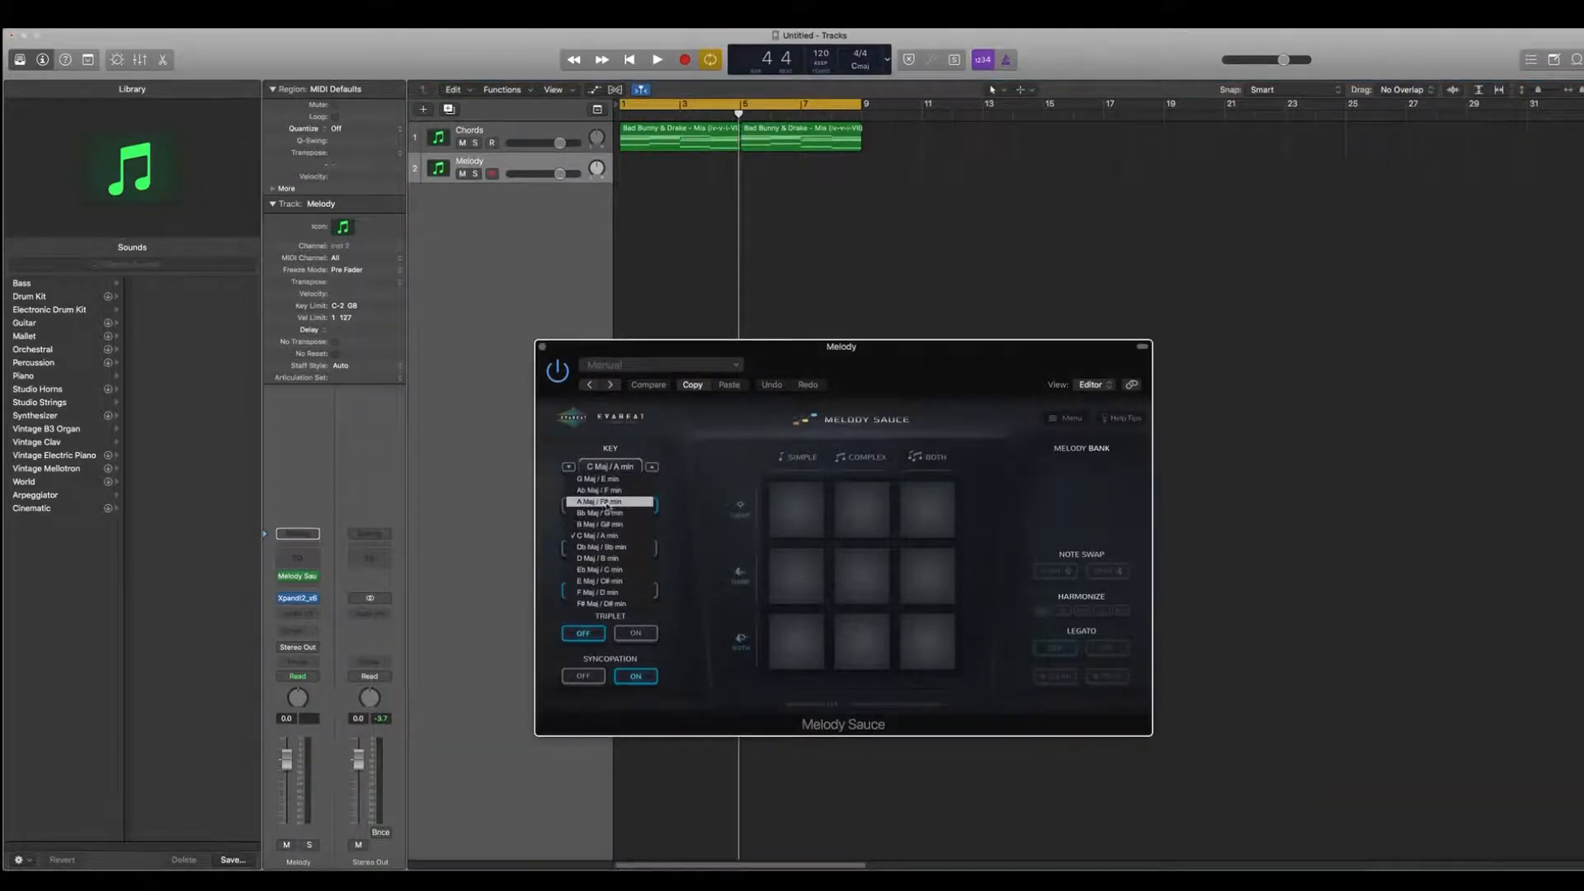
left_click(620, 505)
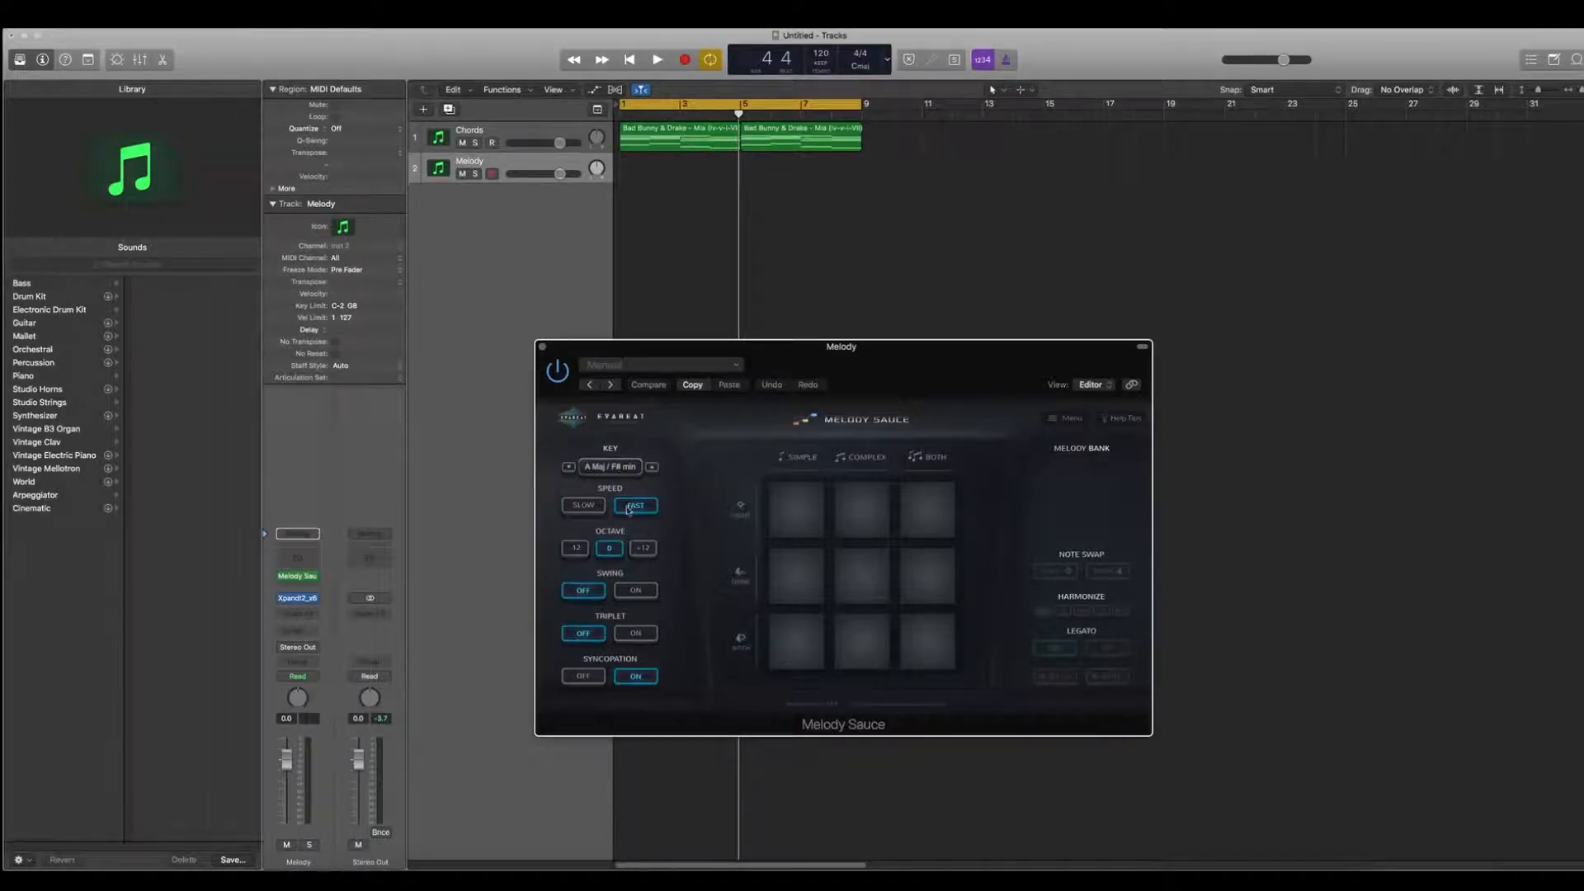
left_click(583, 510)
left_click(649, 553)
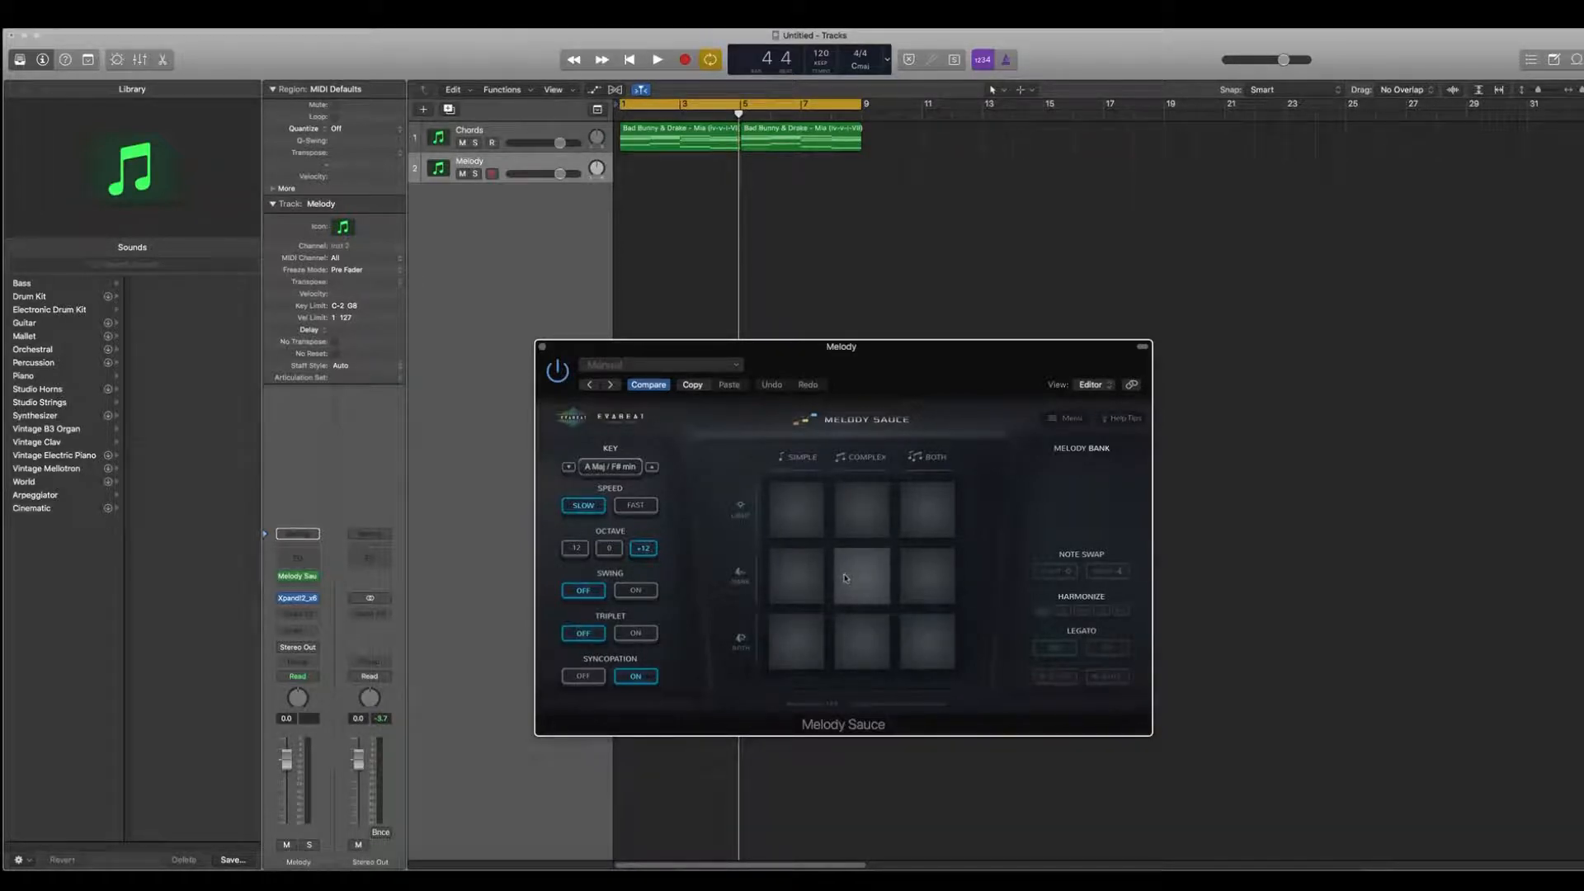
Generate a simple dark melody in Melody Sauce and play the project to audition it against the chords
left_click(808, 583)
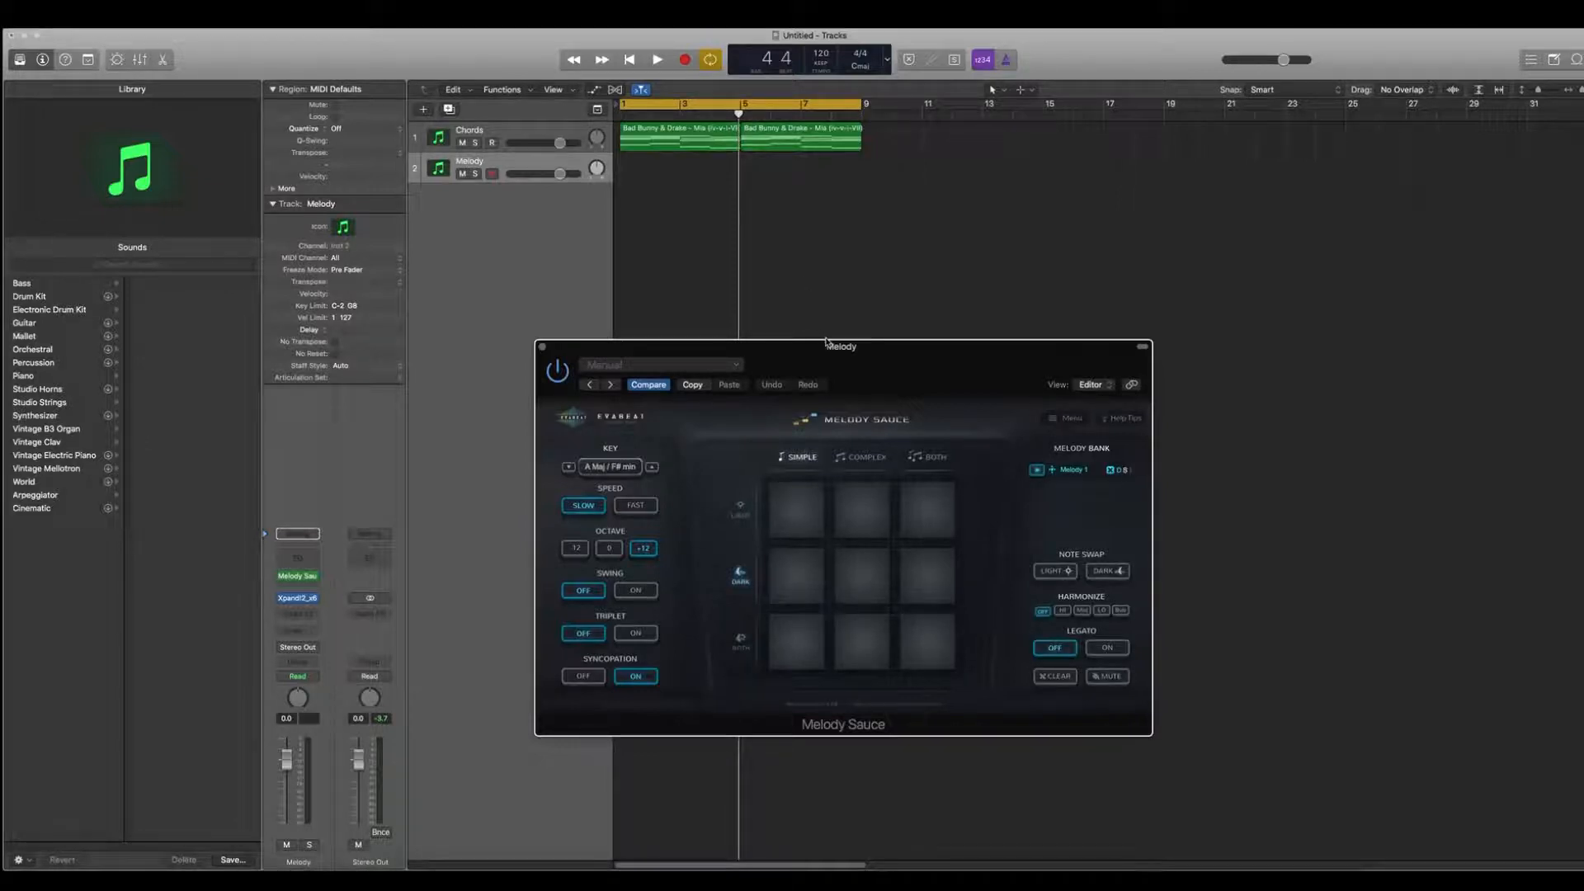
key("space")
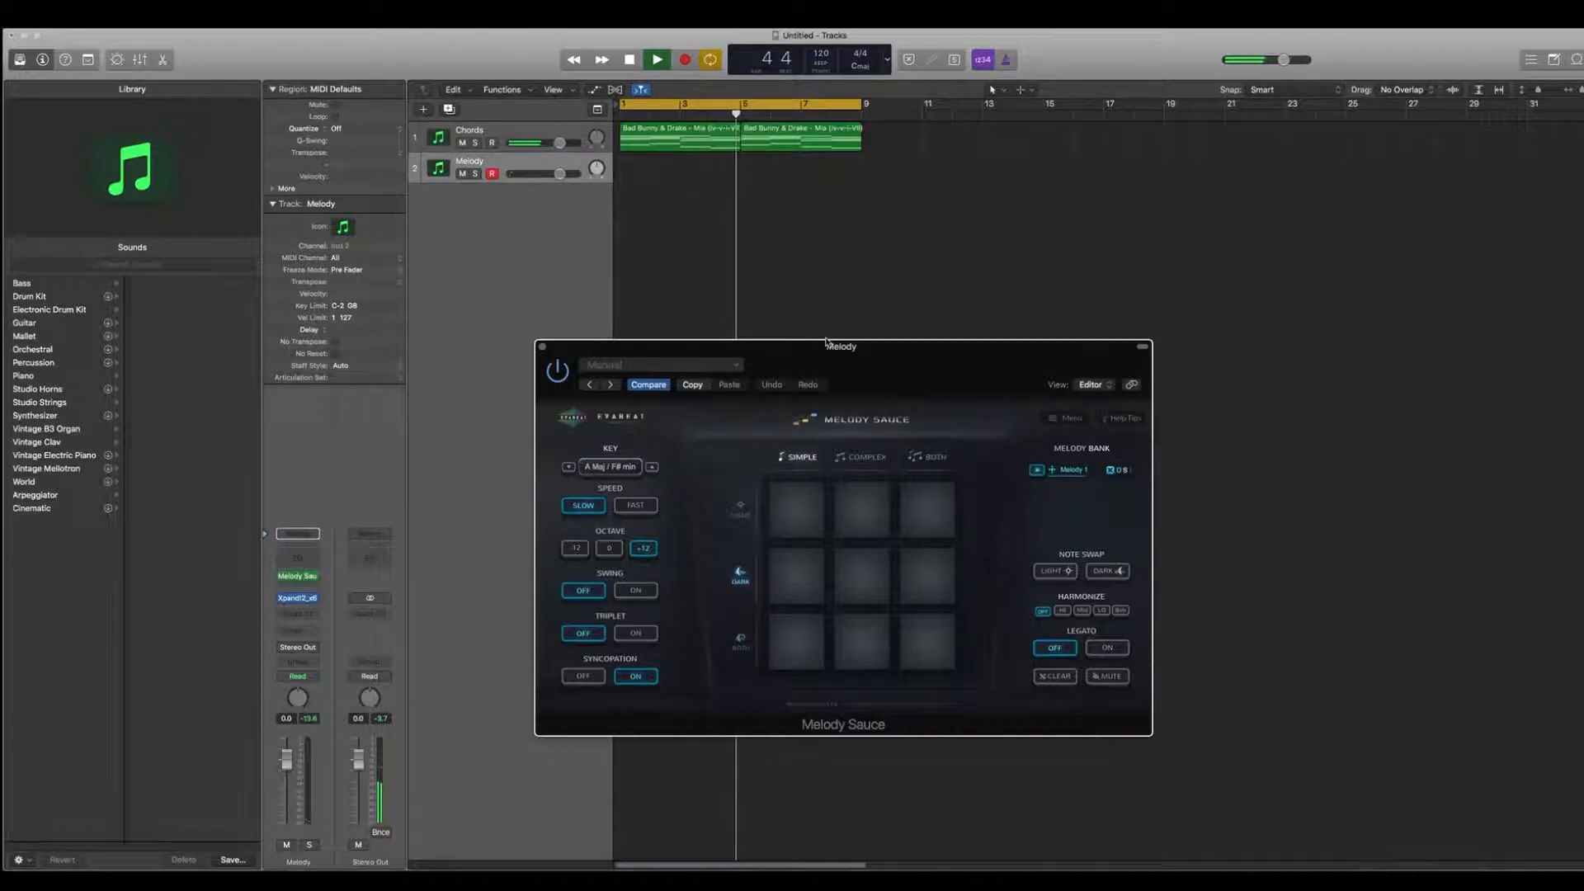
key("space")
Generate a complex dark melody in Melody Sauce and audition it with the chords
left_click(860, 578)
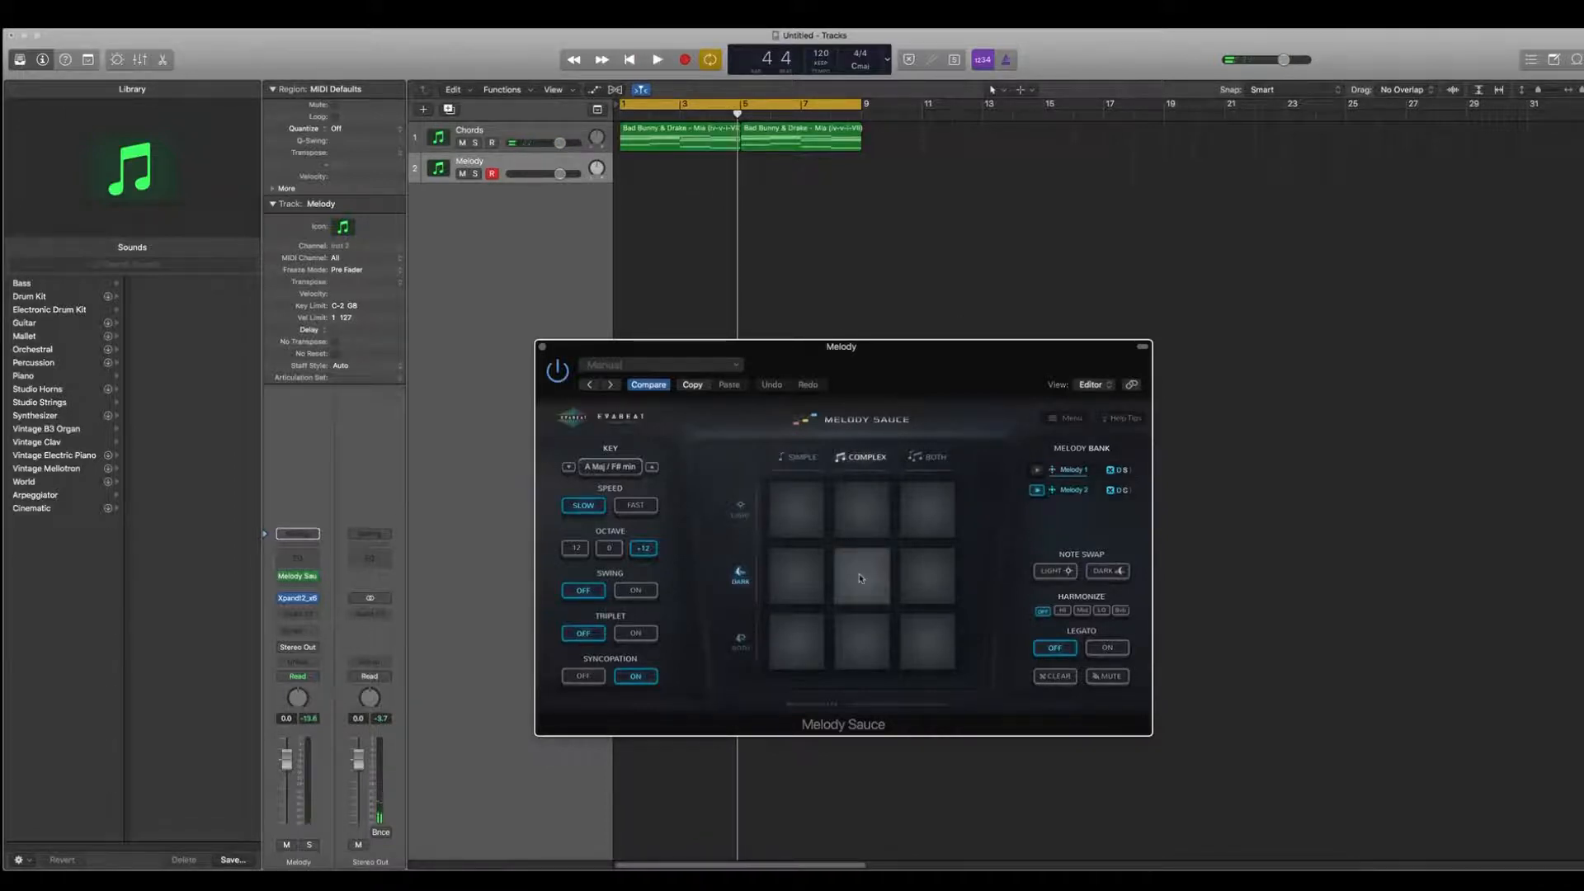
key("space")
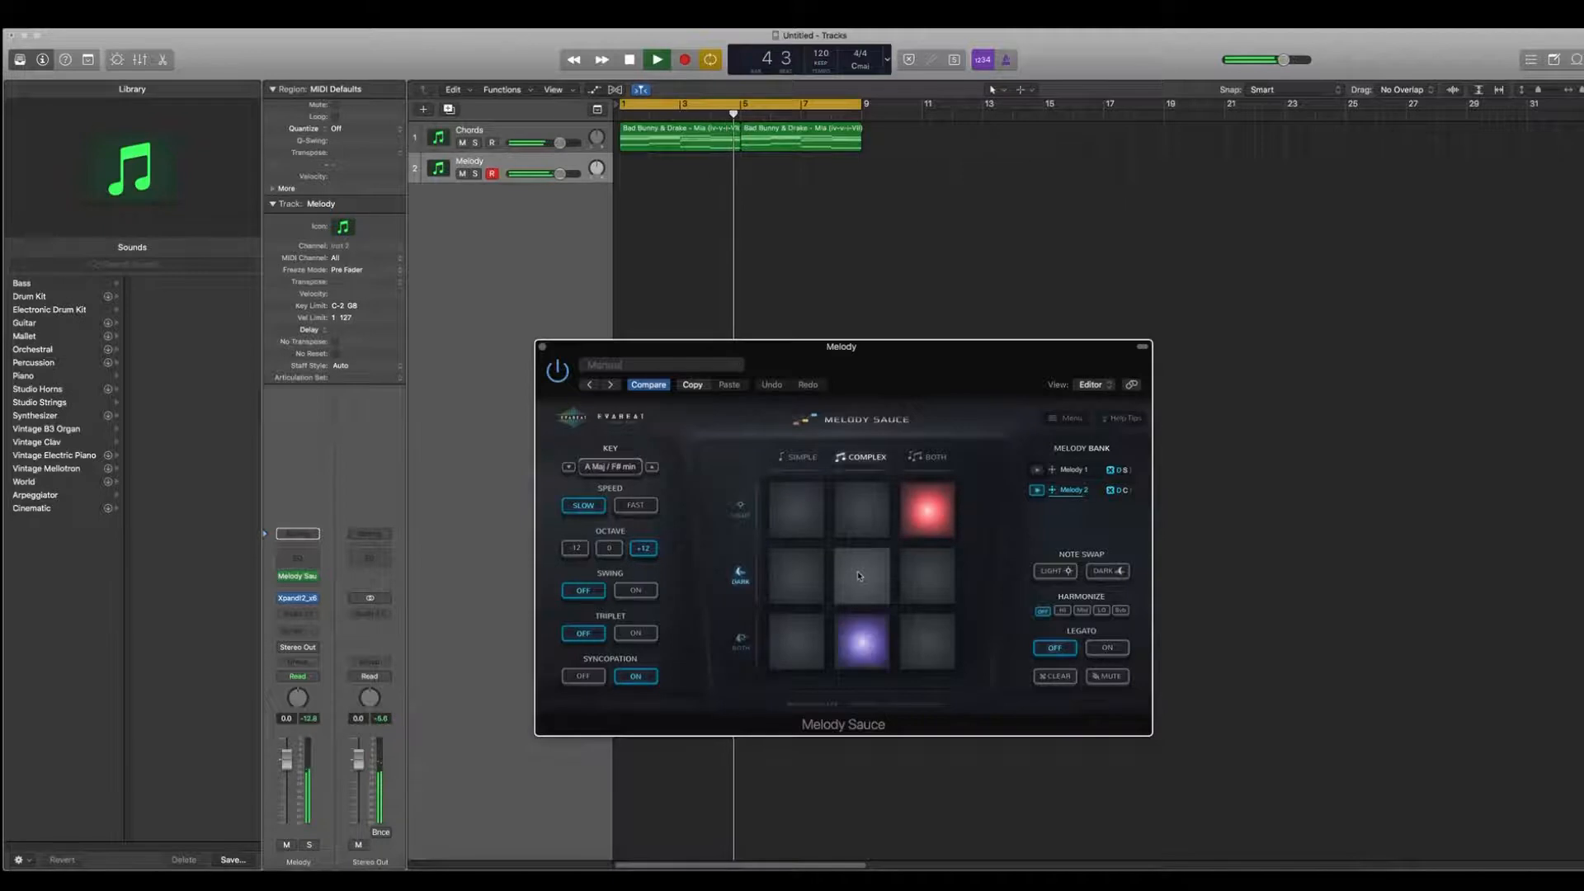
Place Melody 2 from the melody bank on the Melody track at bar 1 without importing tempo, and play it with the chords
key("space")
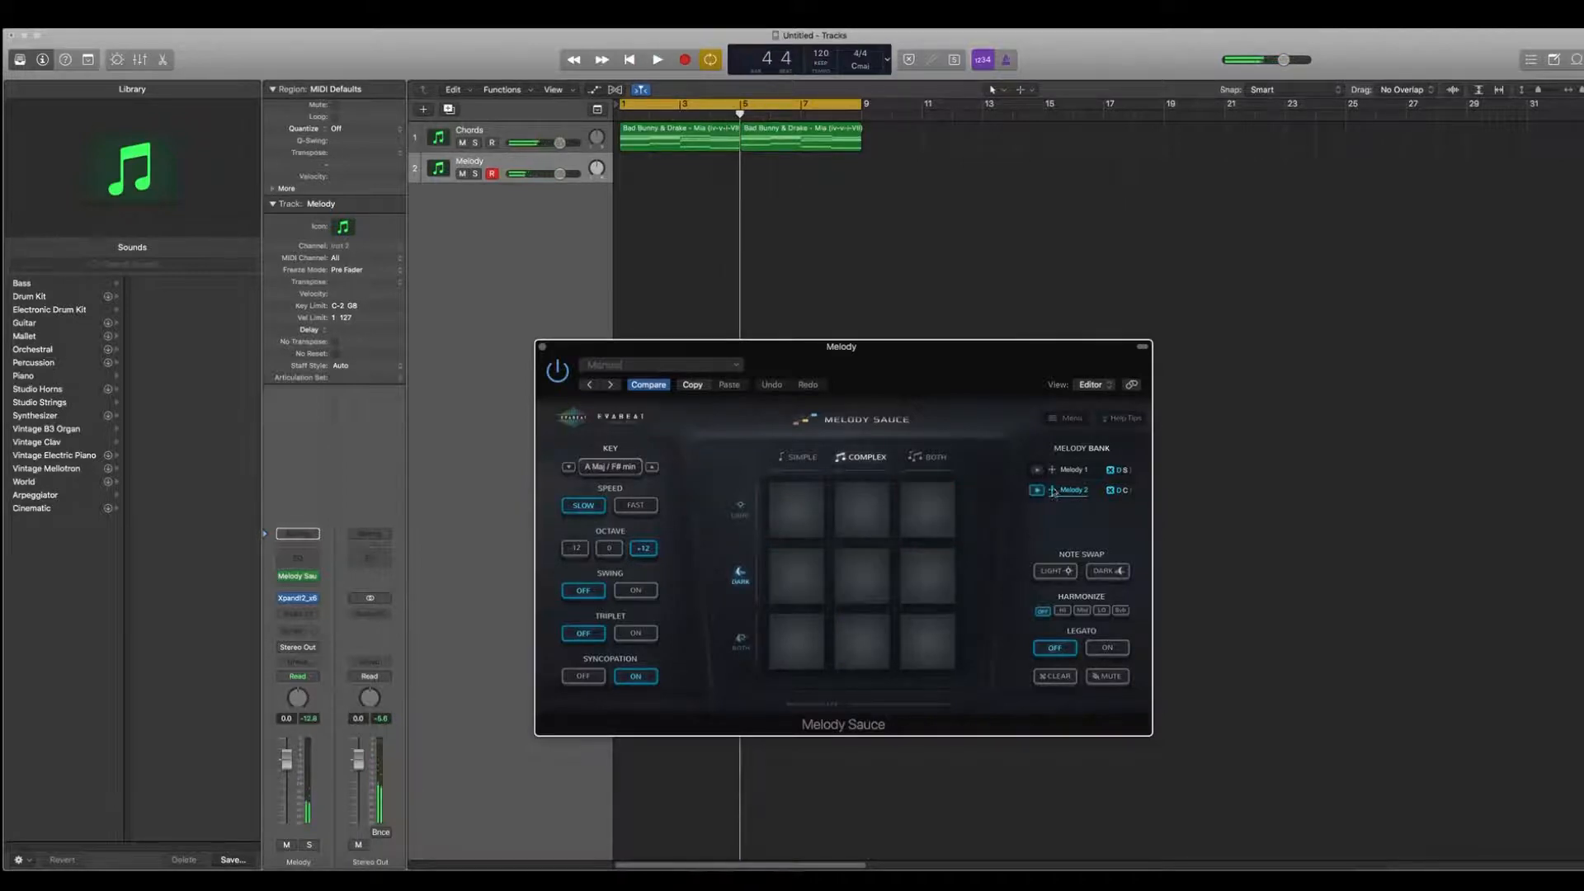
left_click_drag(1052, 491, 650, 178)
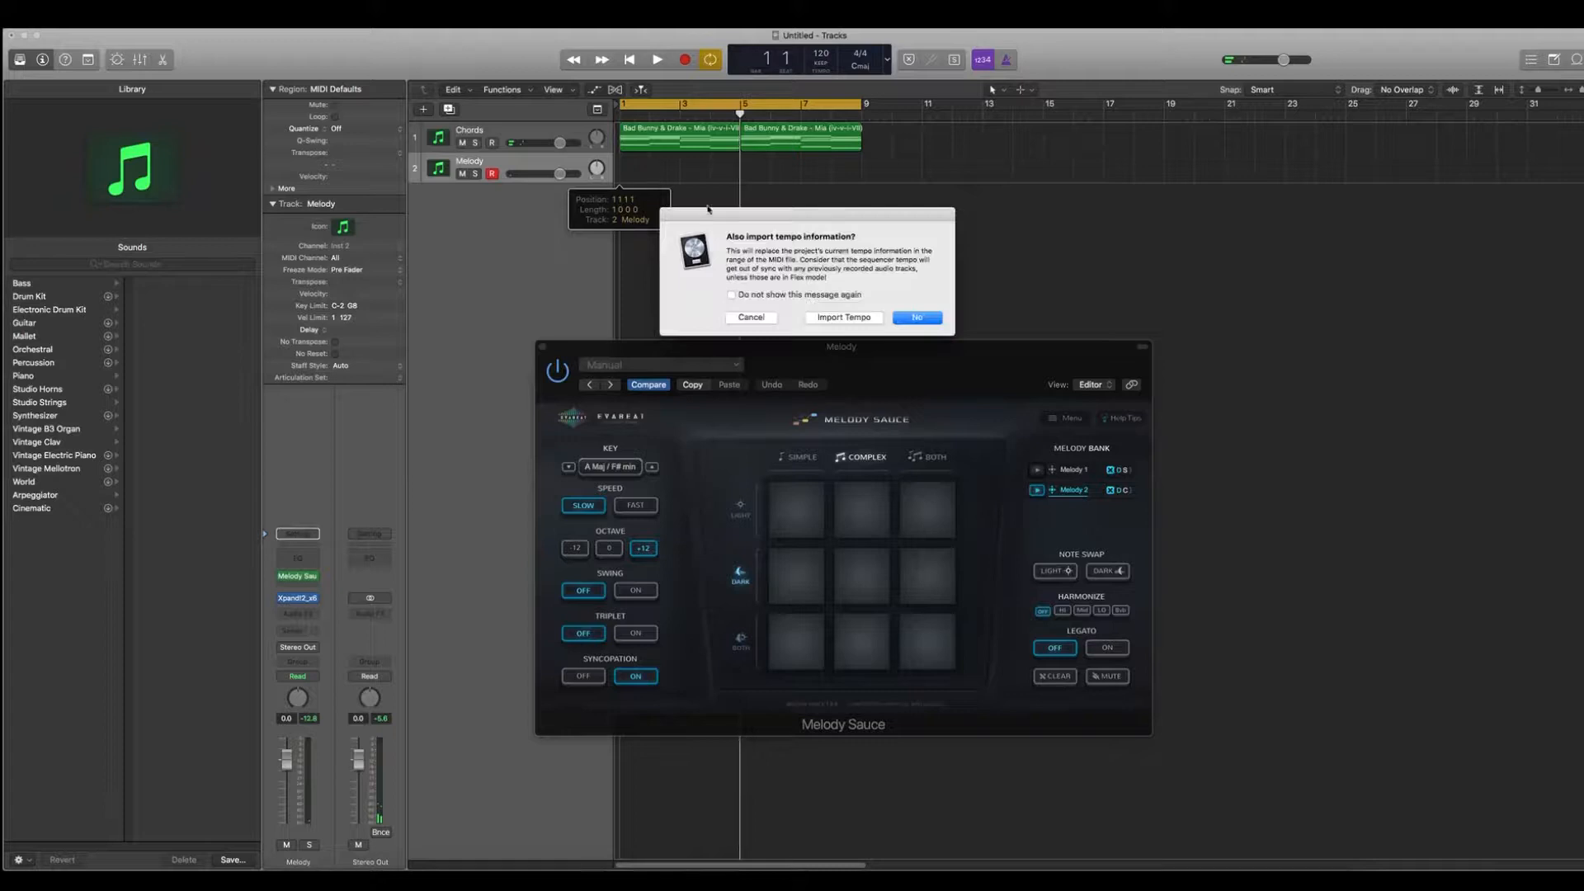
left_click(917, 317)
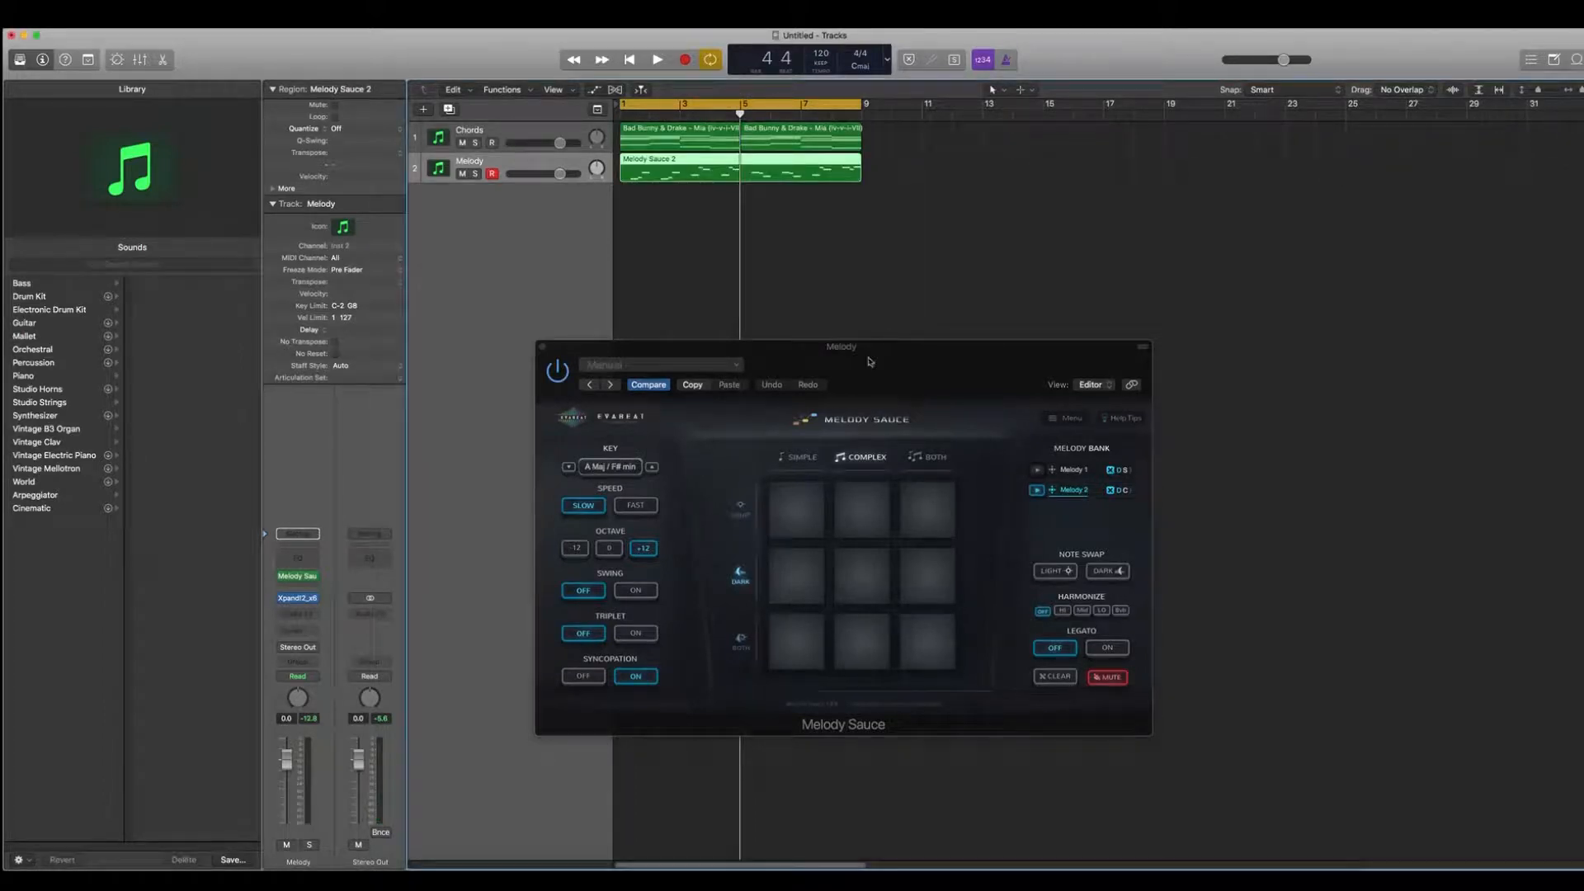
left_click(543, 347)
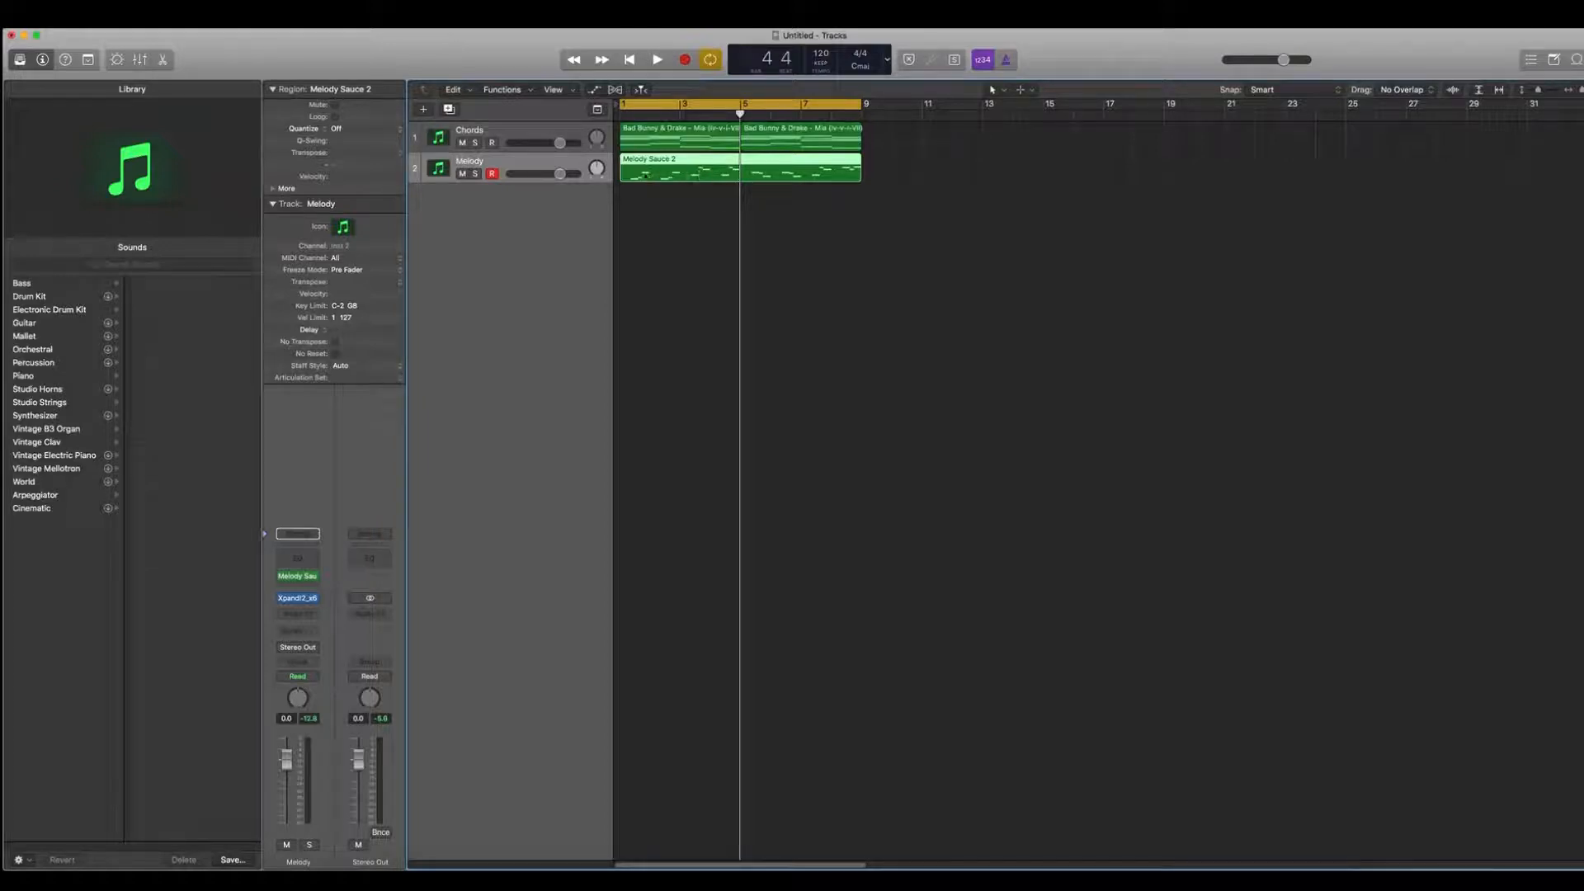
key("space")
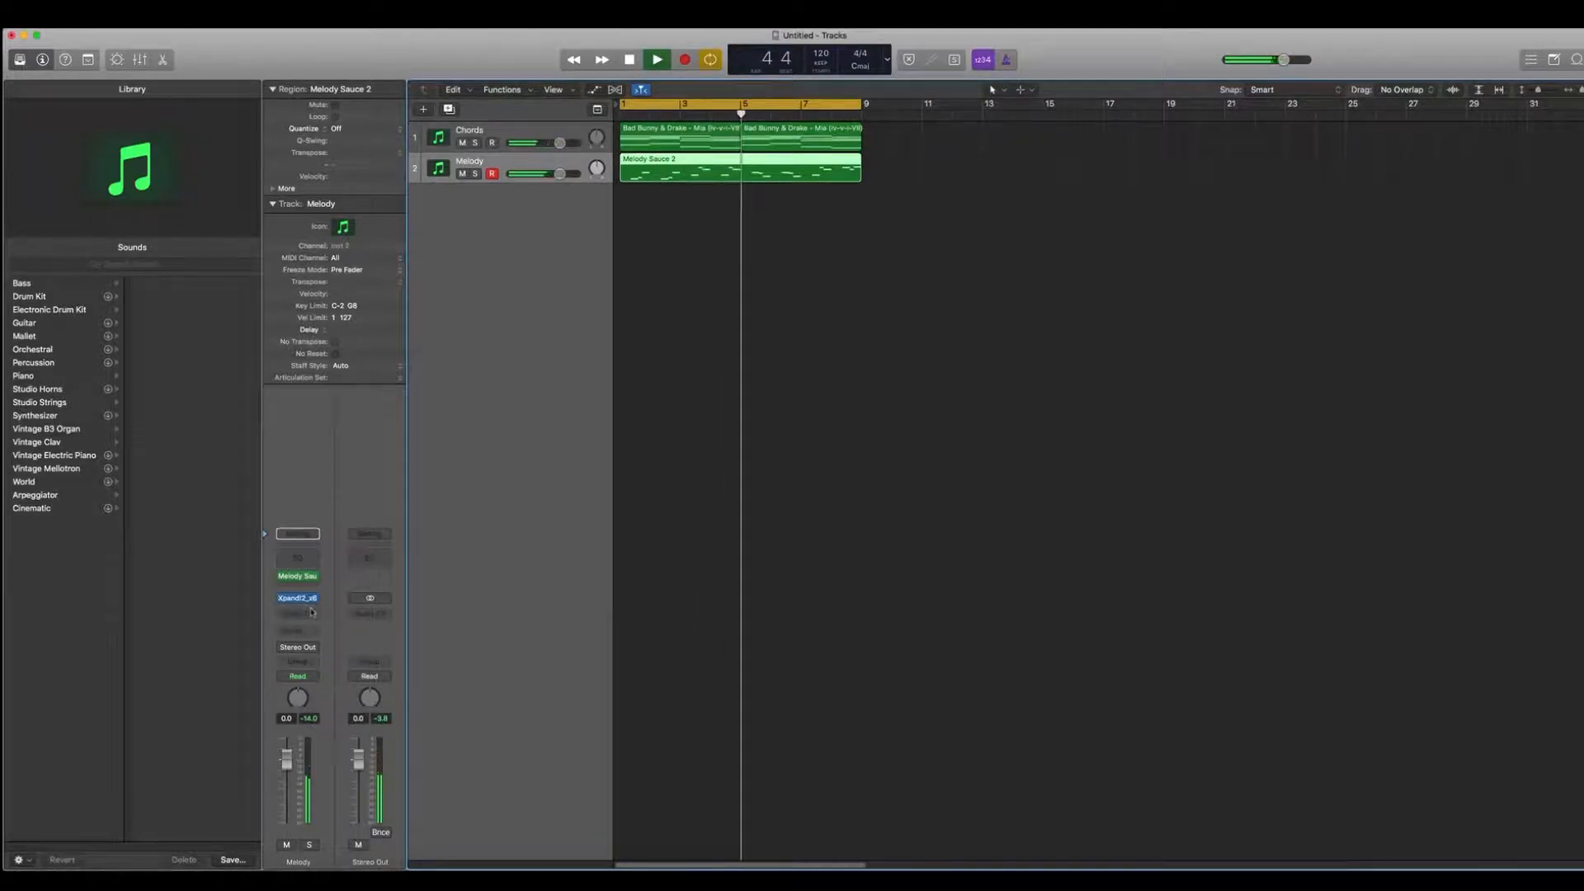
key("space")
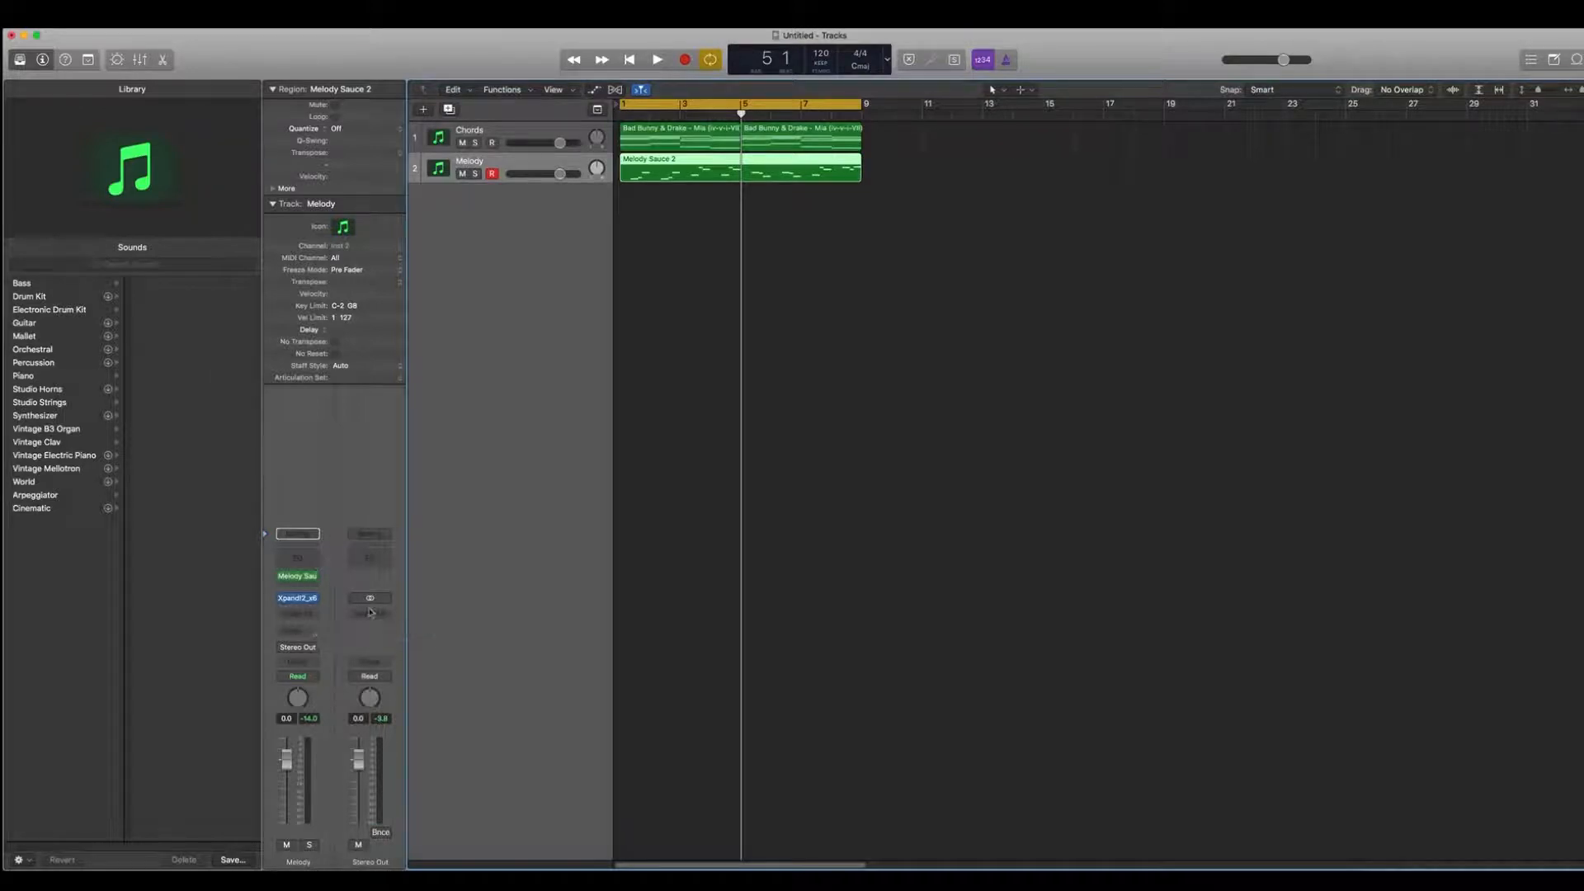
left_click(424, 109)
left_click(690, 164)
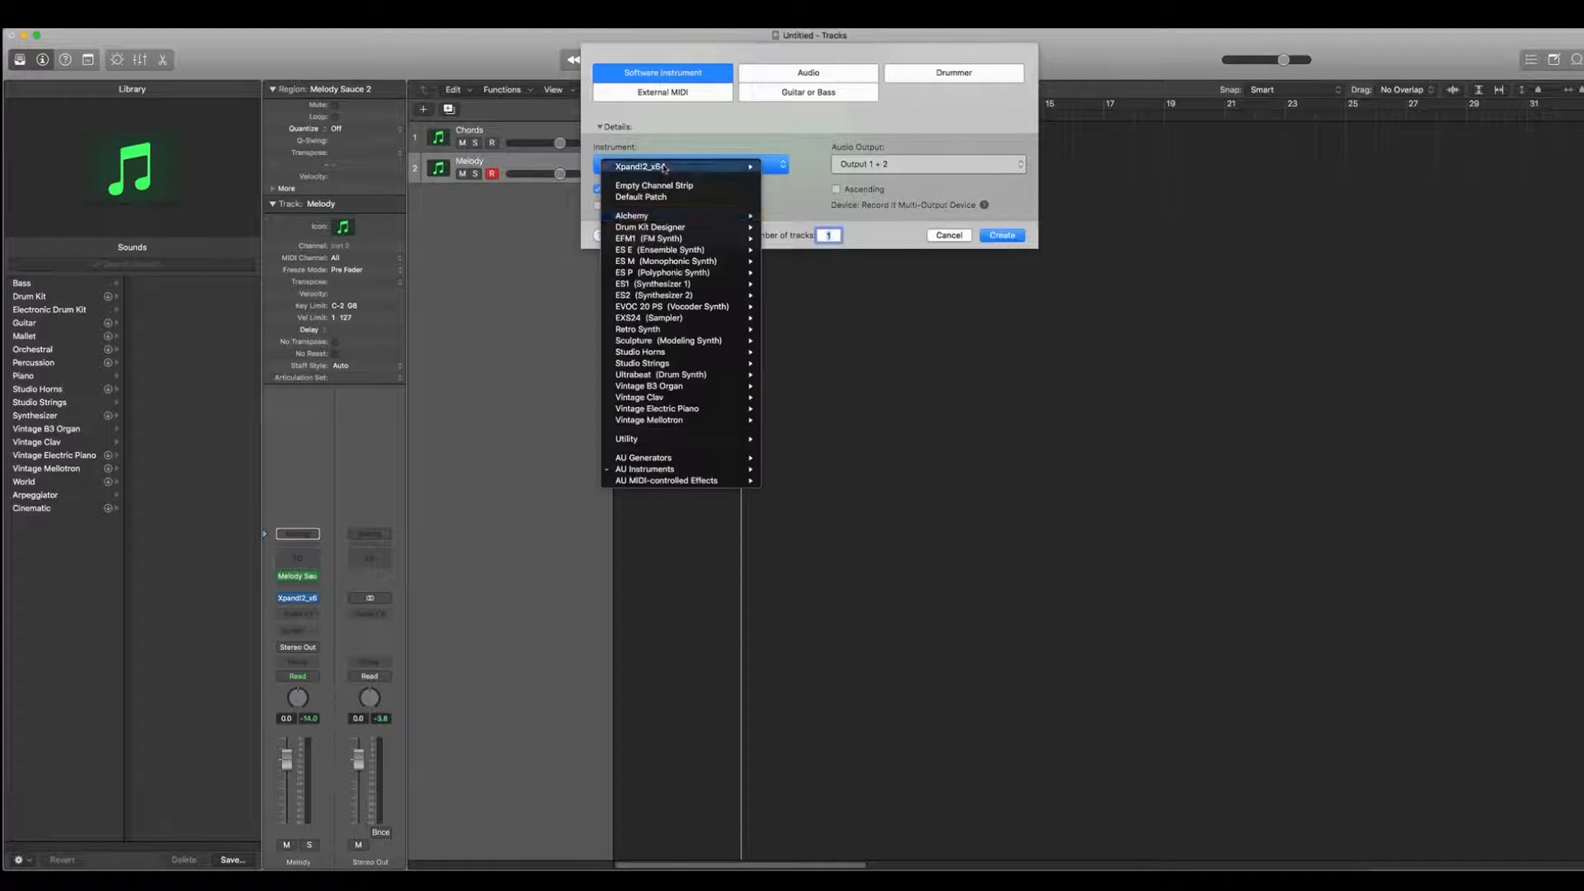
mouse_move(720, 470)
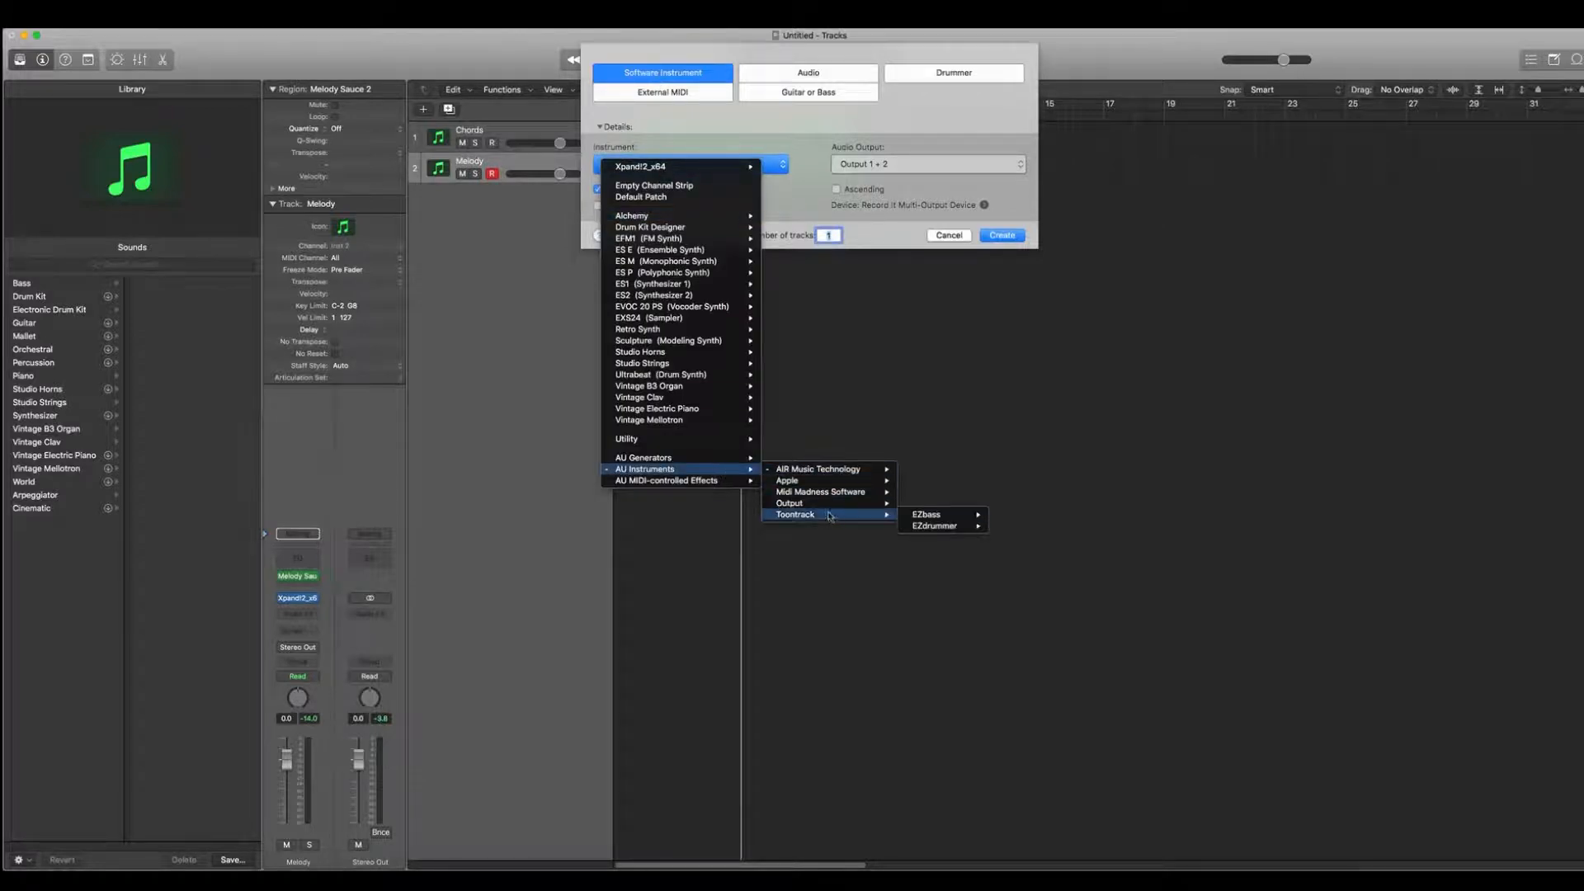
left_click(859, 401)
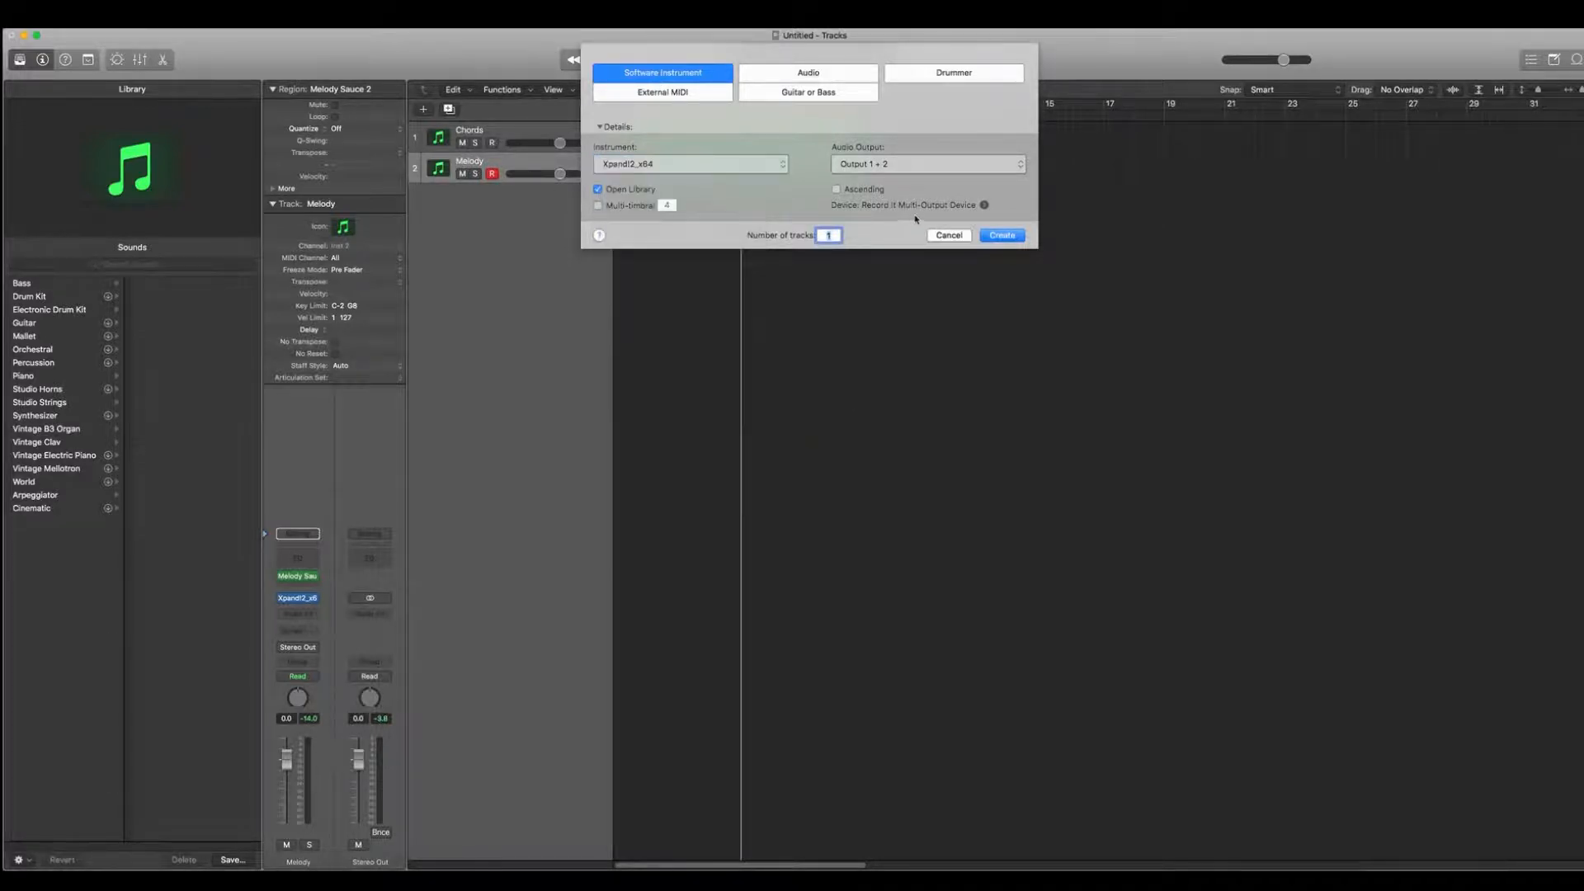
left_click(949, 236)
Duplicate the Chords track, move the copy to the first track position and rename it BAss
left_click(520, 133)
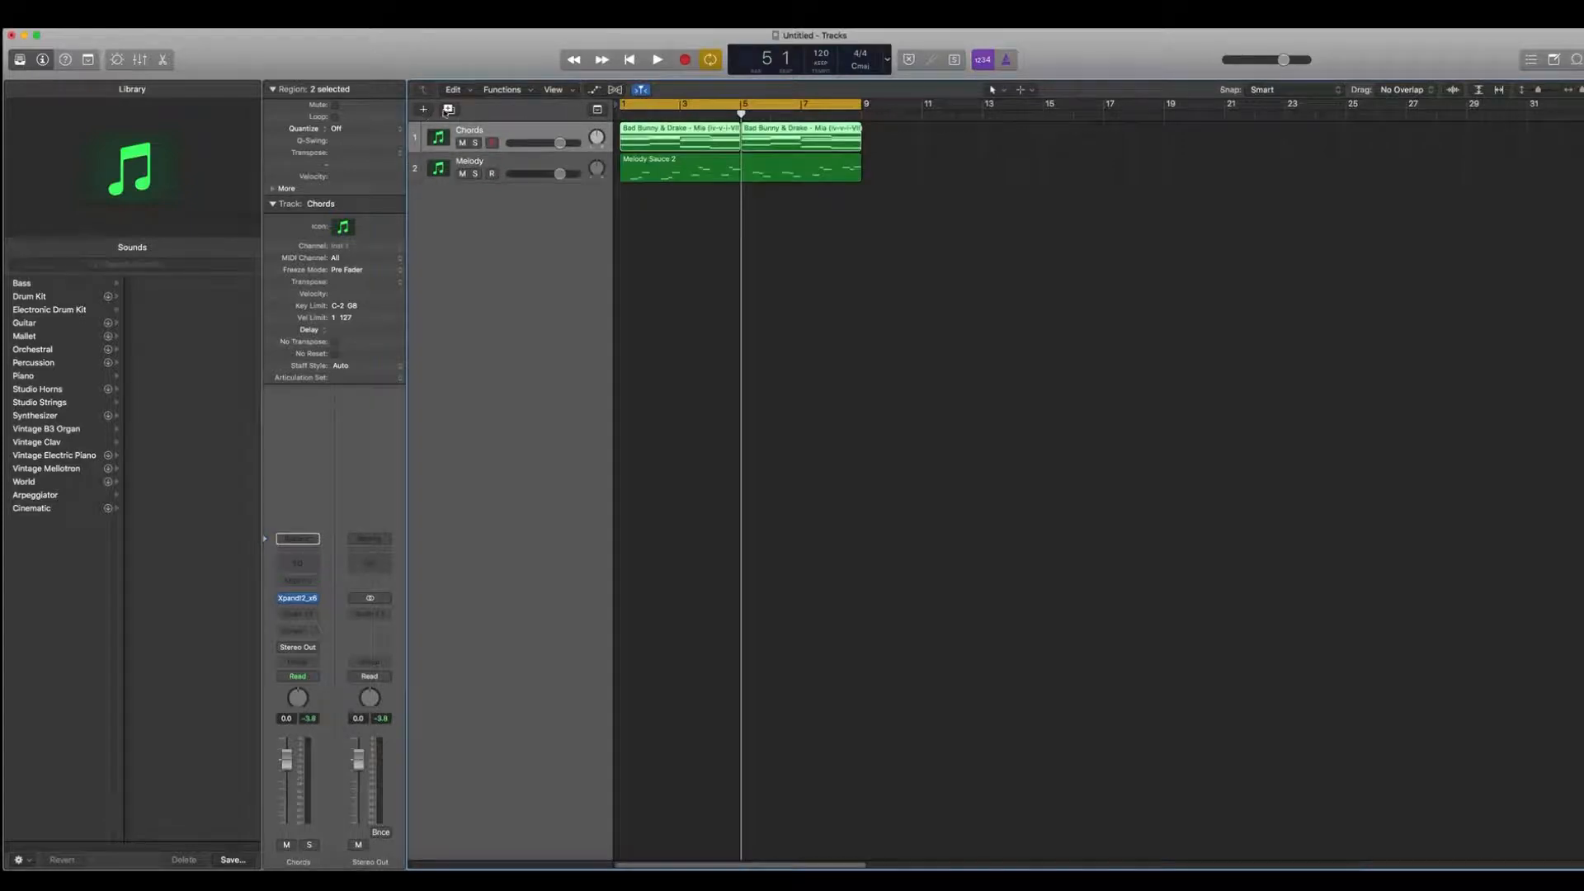
left_click(448, 109)
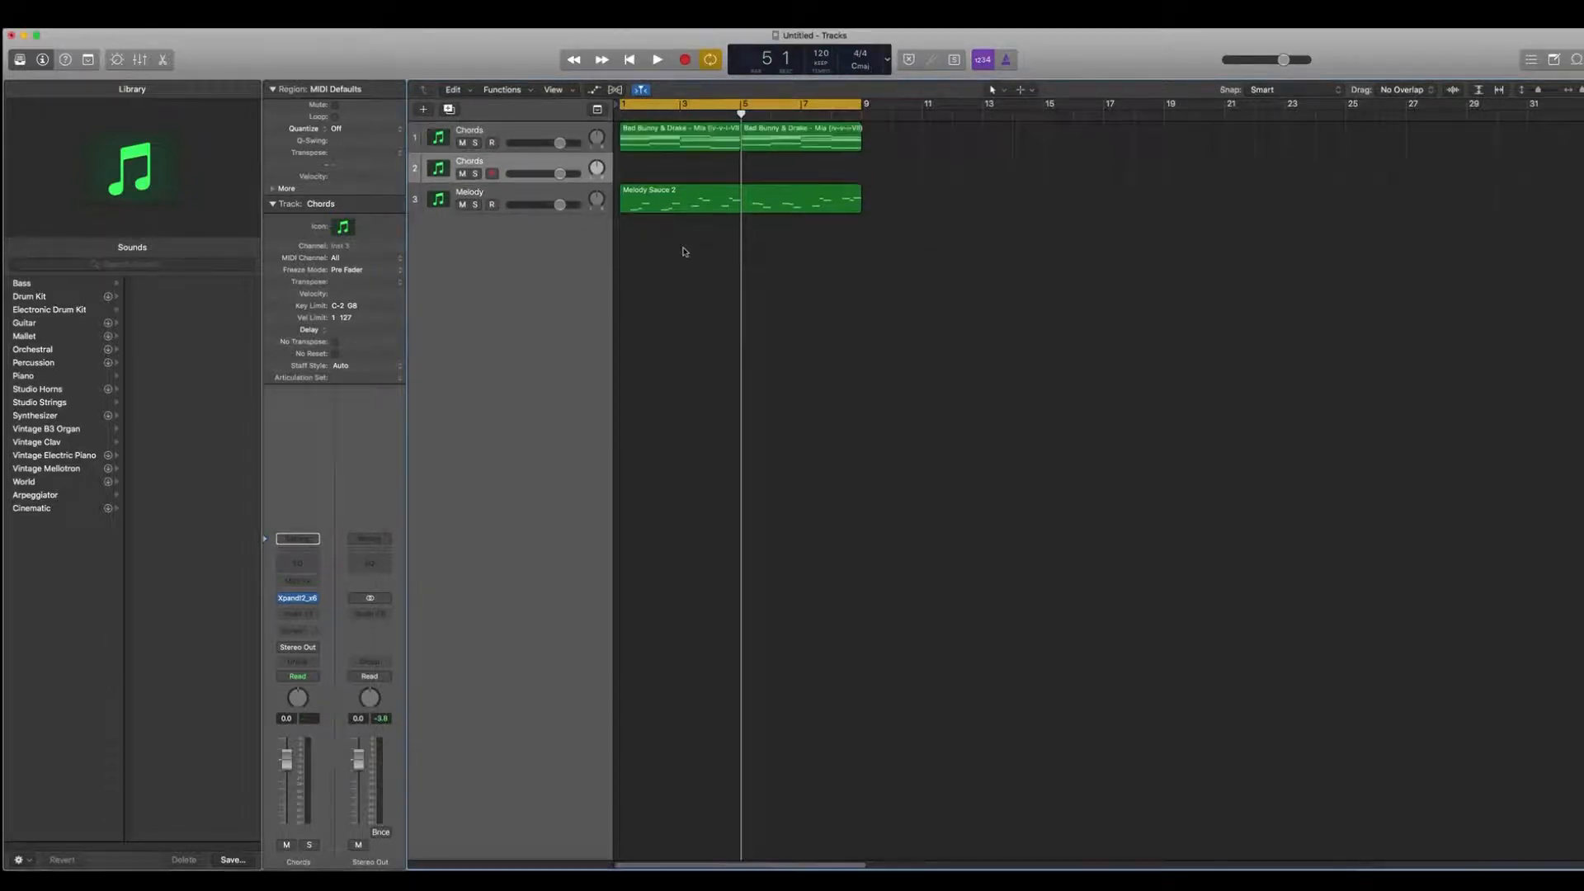
left_click_drag(501, 163, 486, 136)
double_click(479, 132)
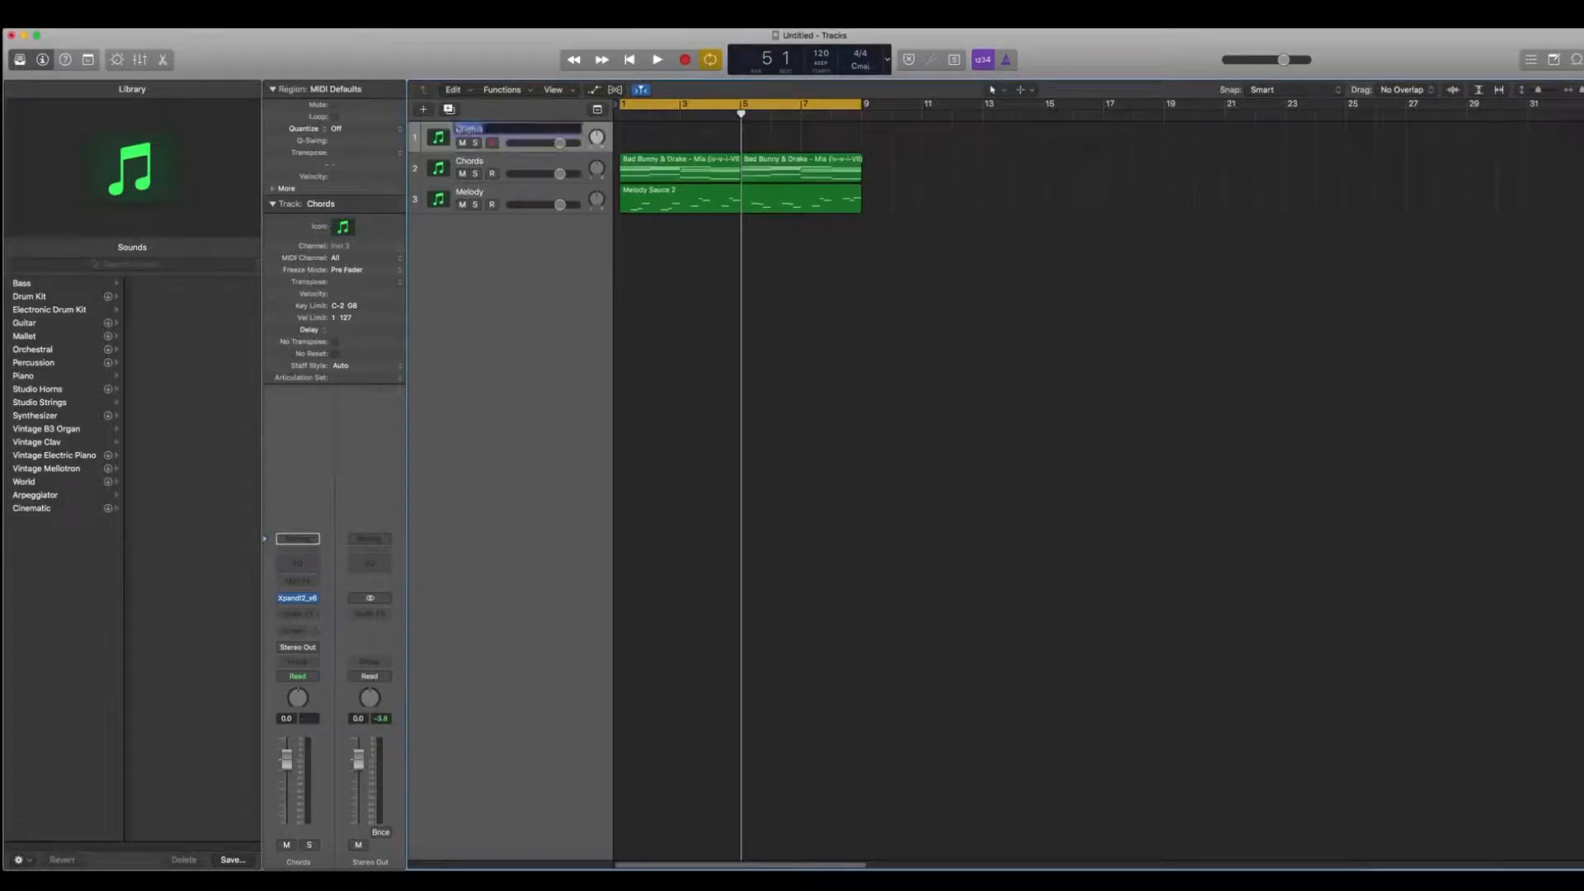
type("Bass")
key("Return")
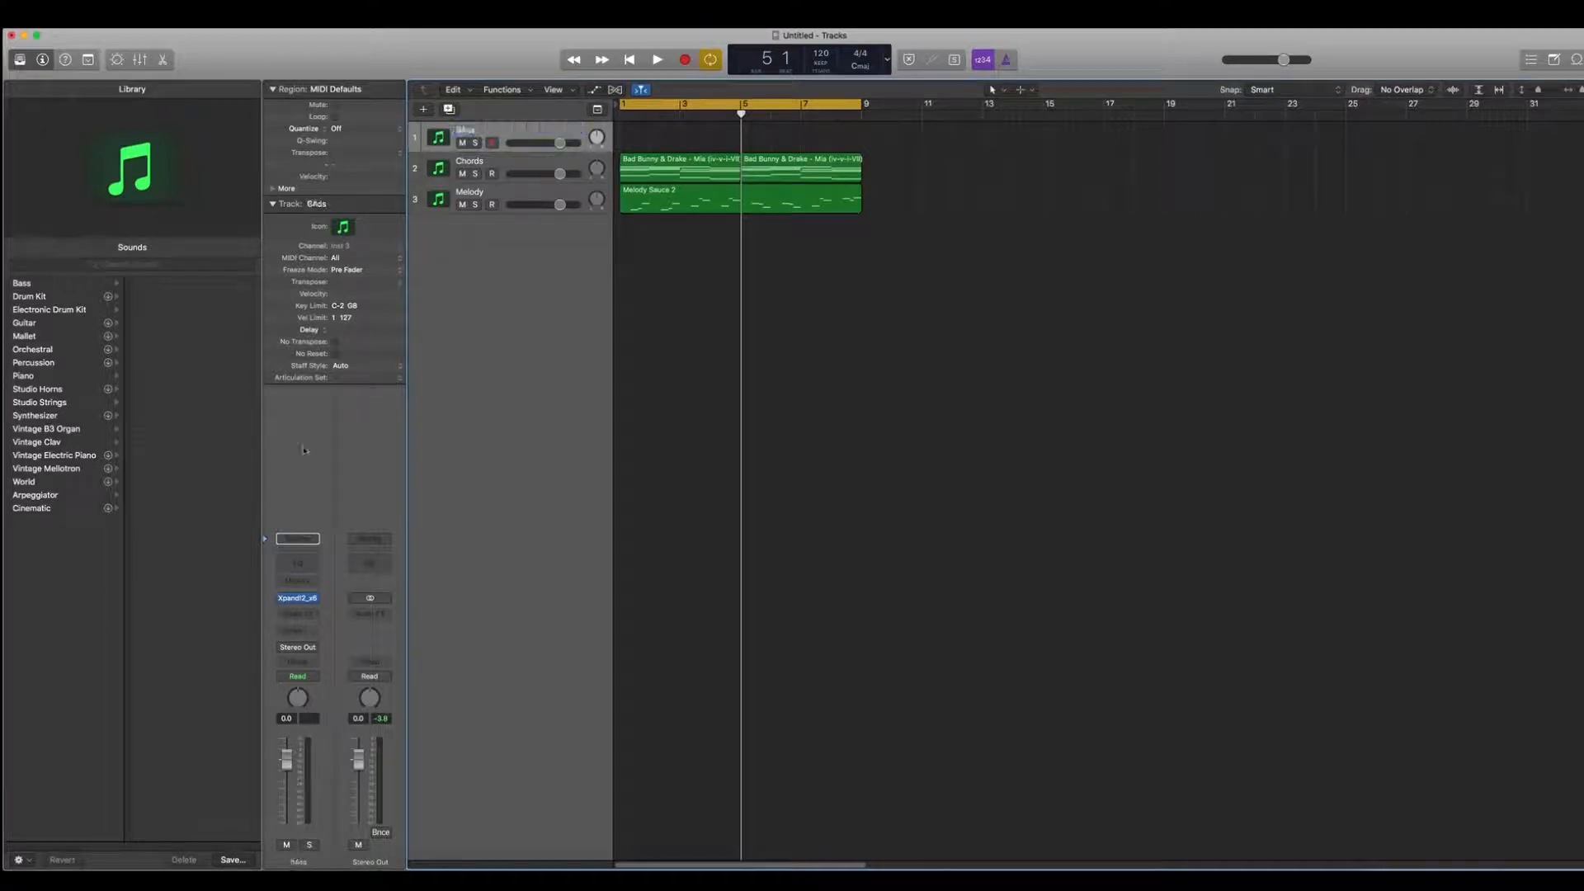
Load the Synth Basses sound Basic Thump Bass+ into part A of Xpand!2 on the bass track
left_click(297, 598)
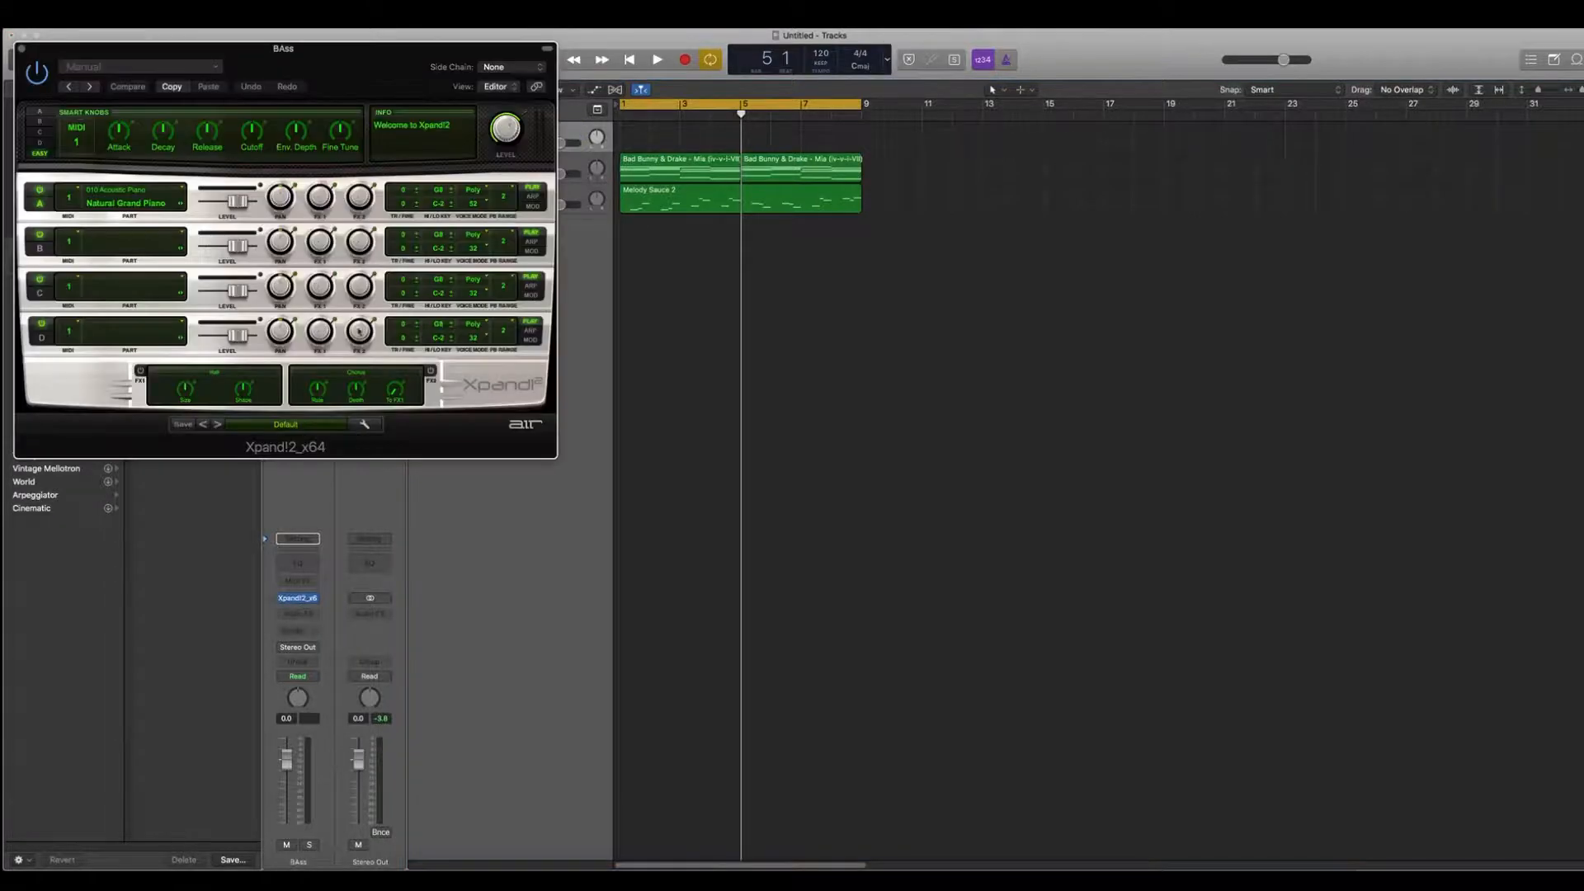
left_click(148, 202)
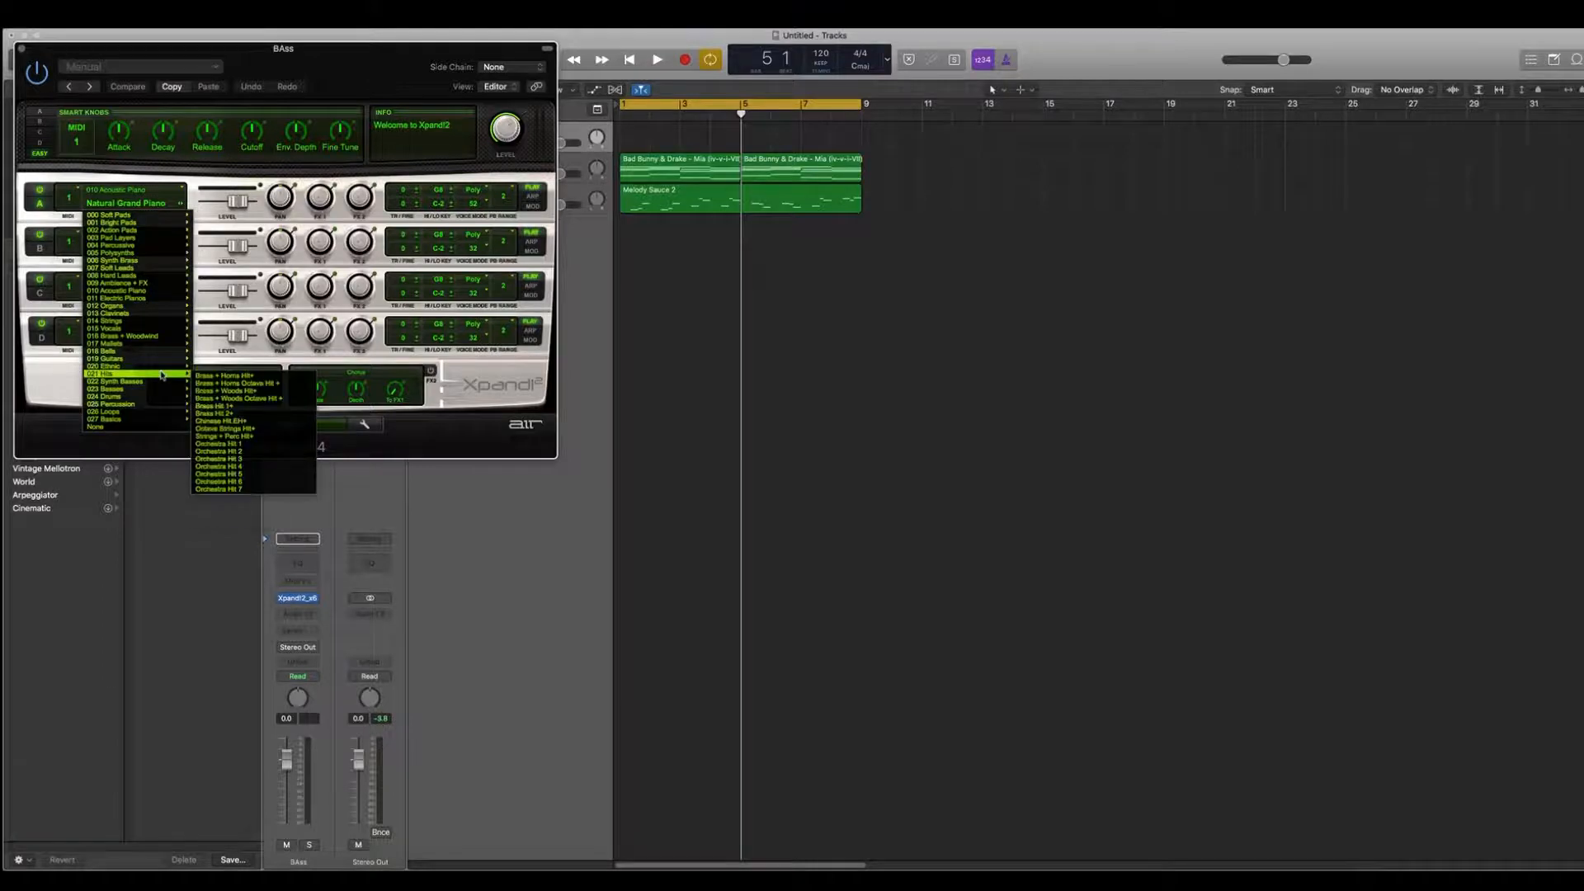
mouse_move(157, 391)
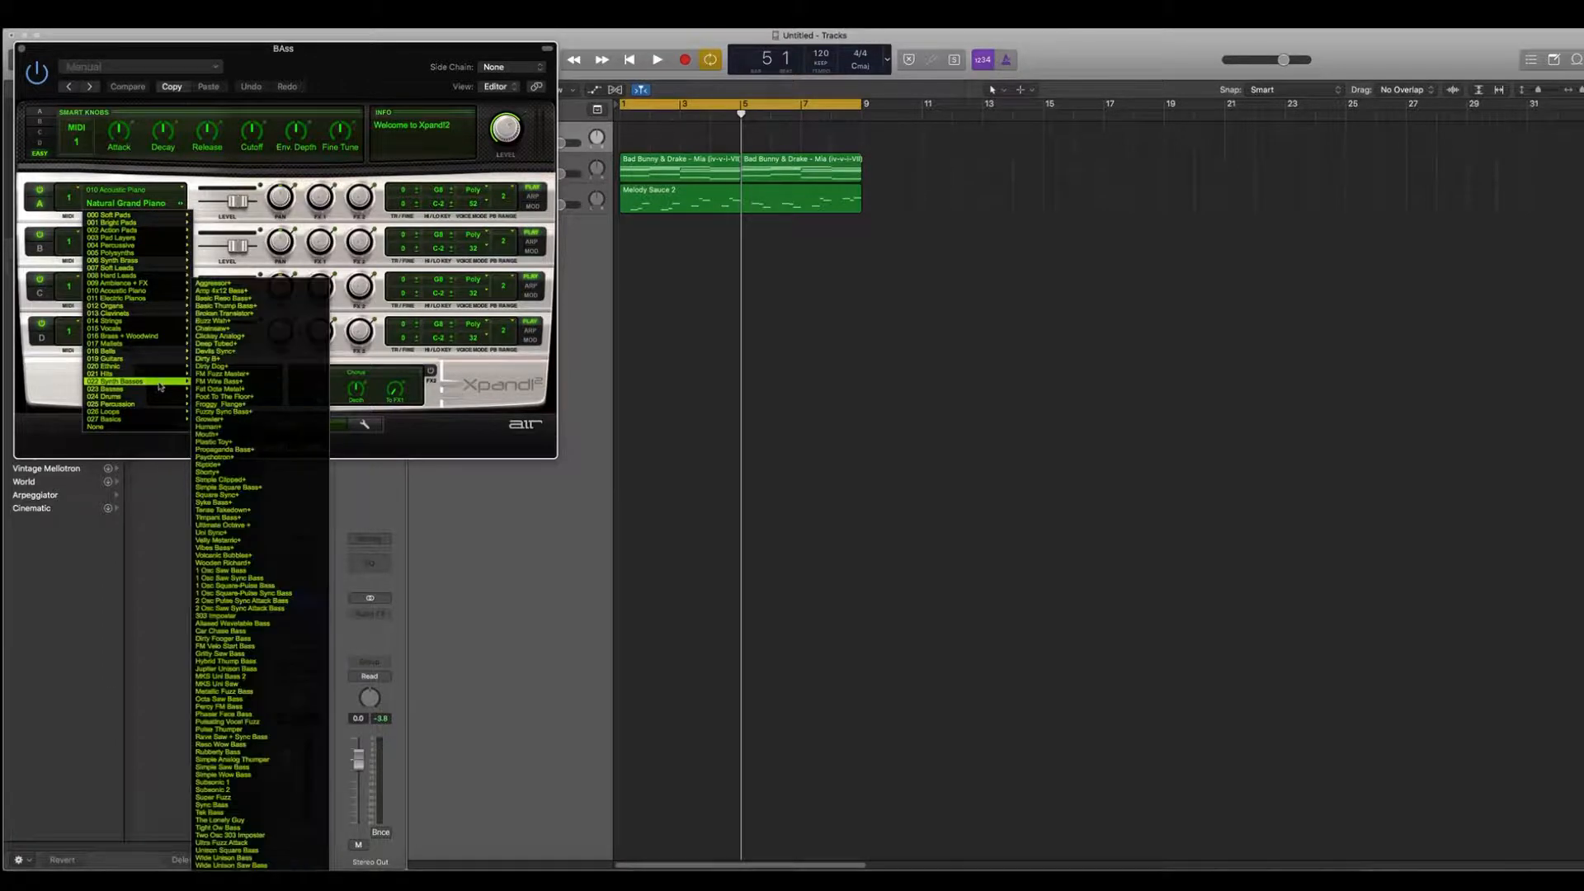
left_click(245, 306)
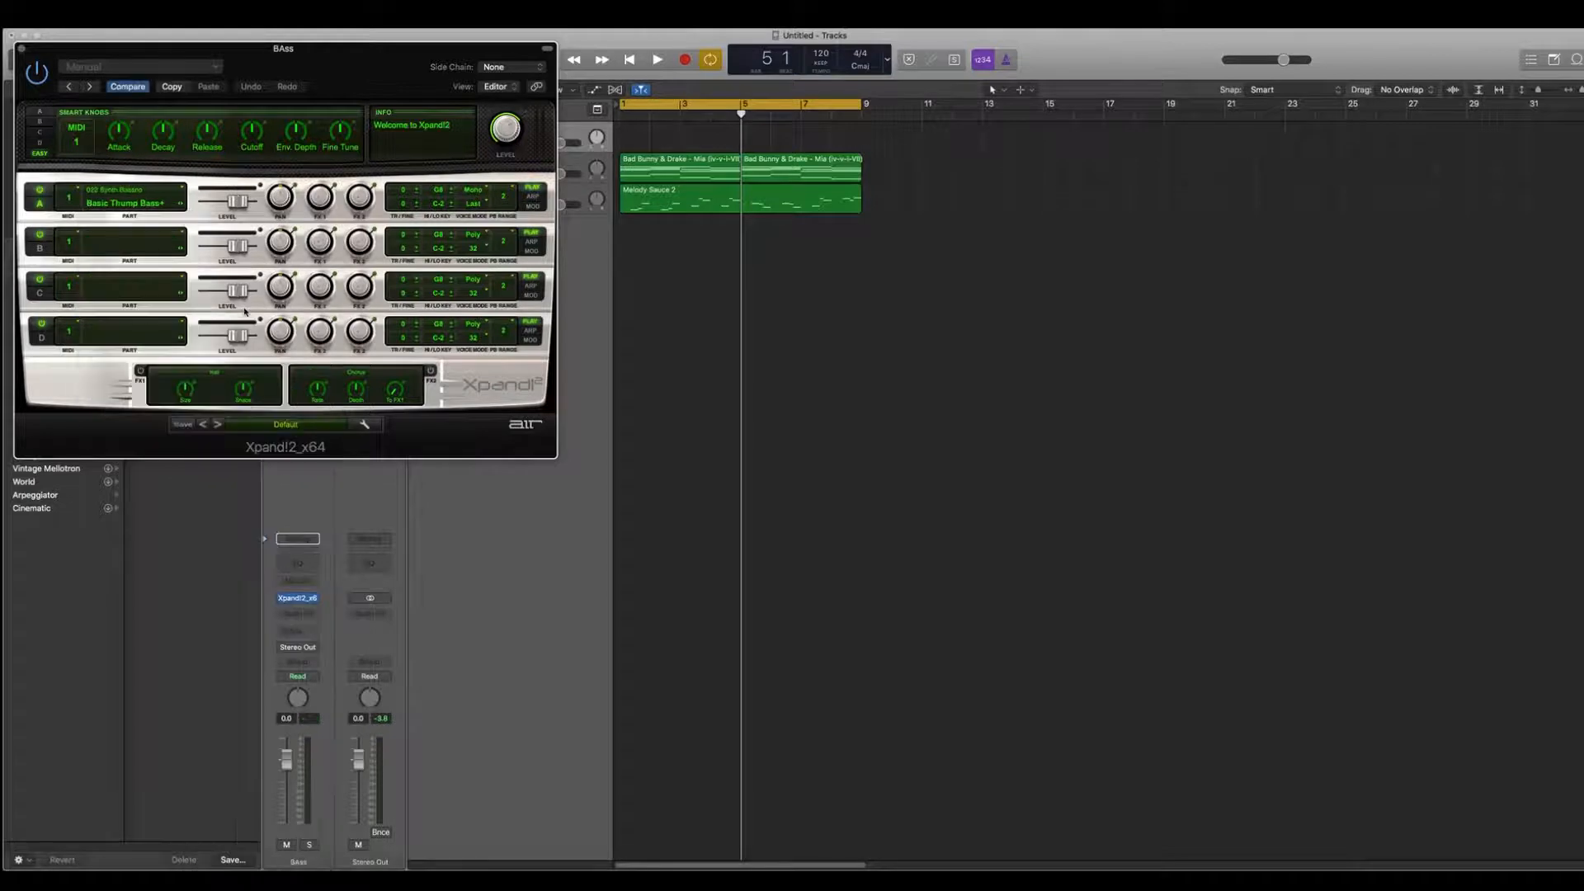
Audition the bass sound by playing notes with Musical Typing, and close the keyboard and instrument windows
key("super+k")
key("k")
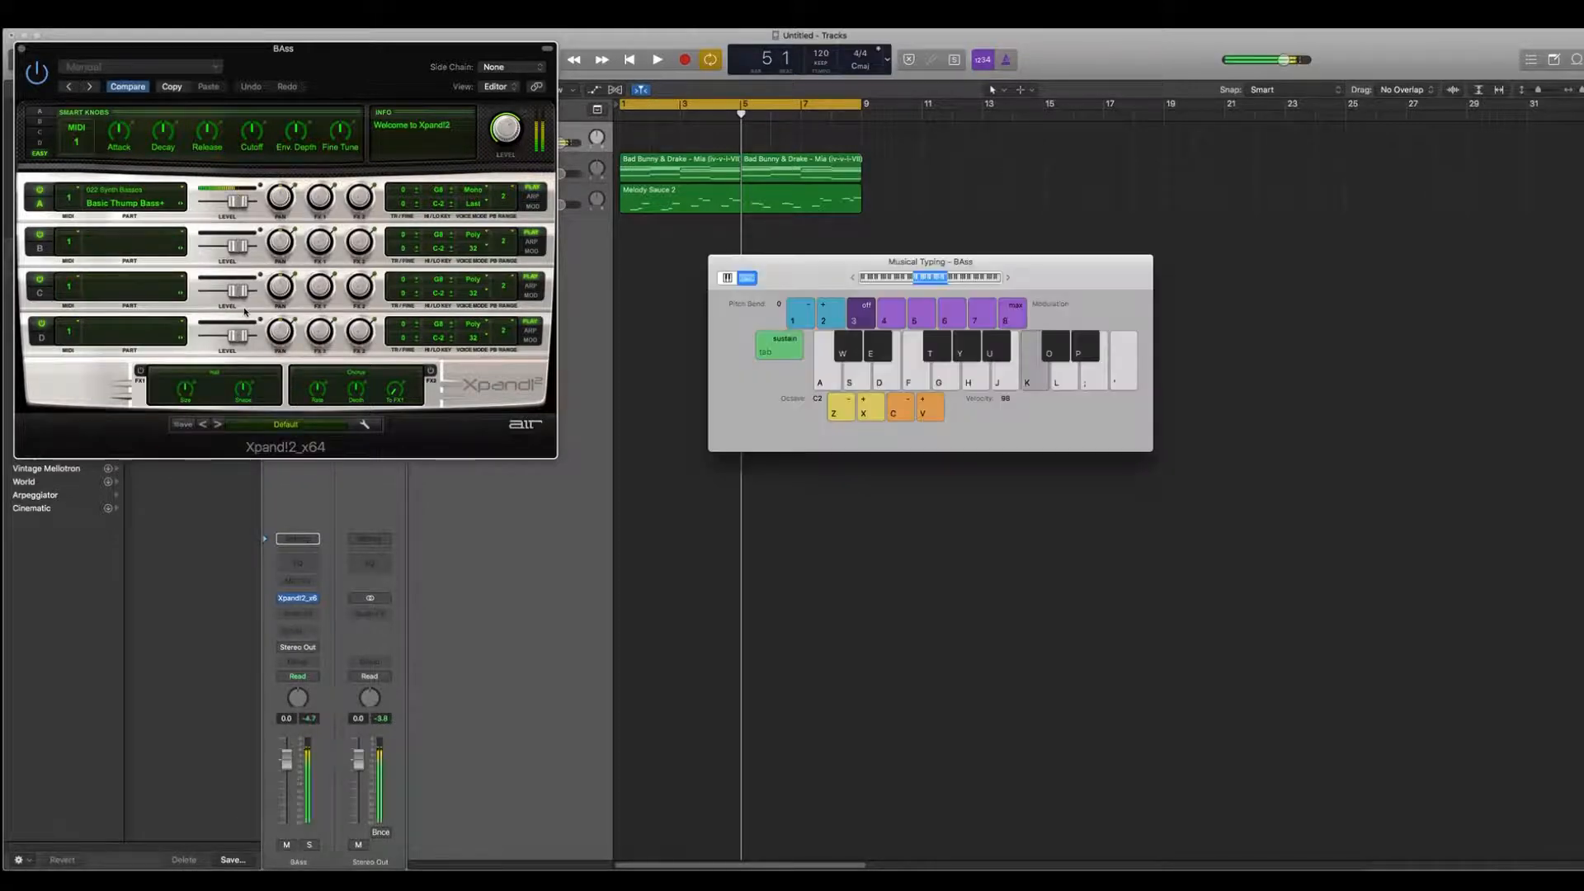
key("j")
key("d")
key("g")
key("a")
key("s")
key("f")
key("g")
key("h")
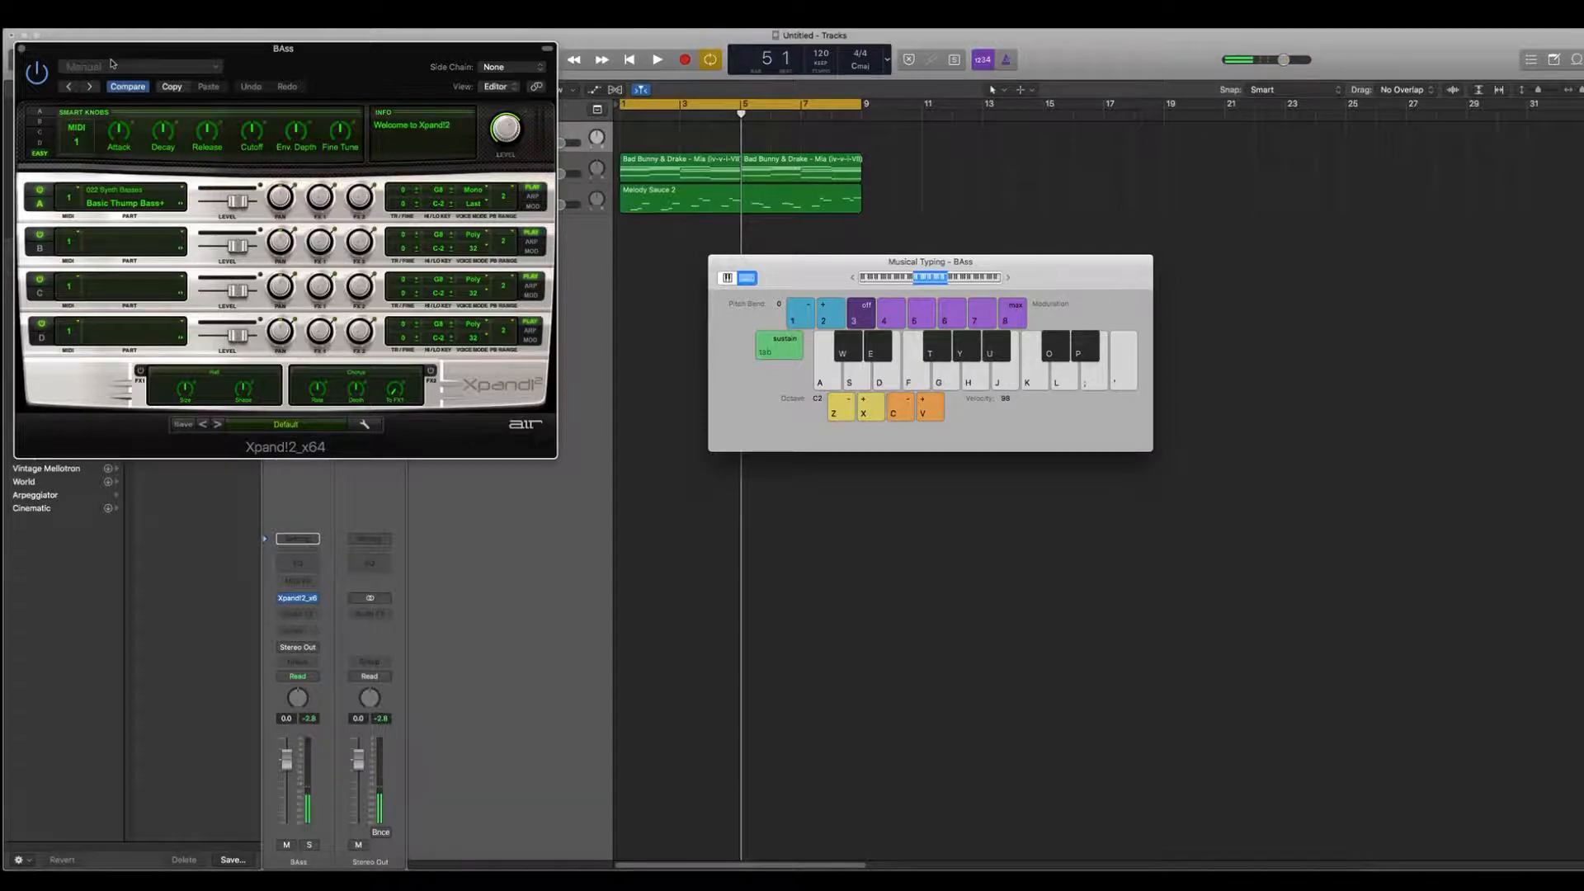
left_click(23, 48)
left_click(718, 263)
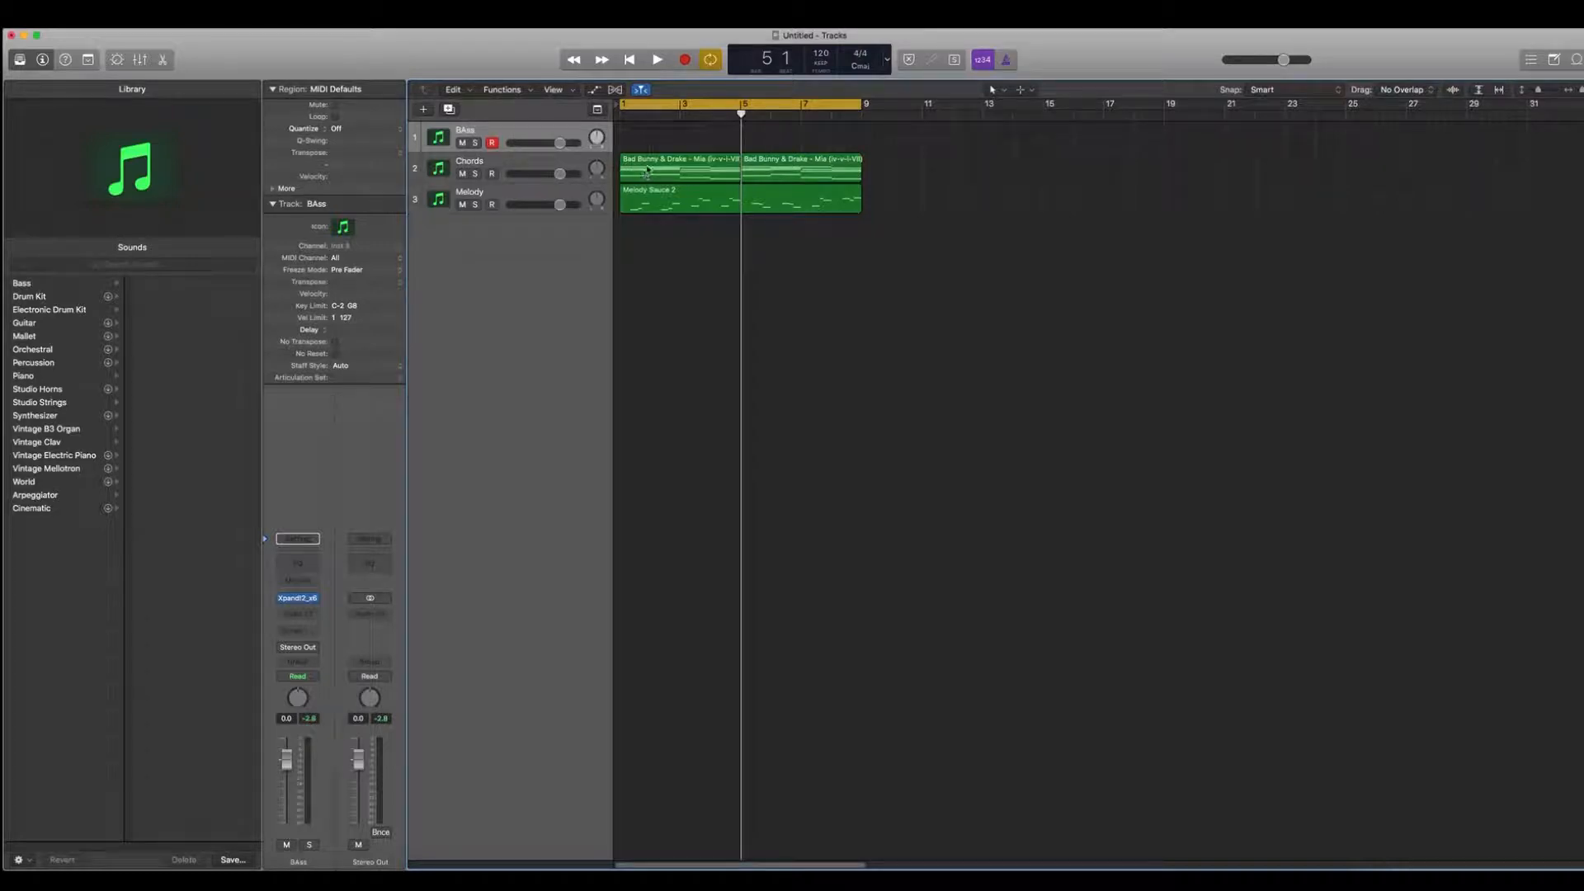
Copy both chord regions onto the bass track at bars 1 and 5, and return the playhead to the start
left_click_drag(648, 171, 647, 150)
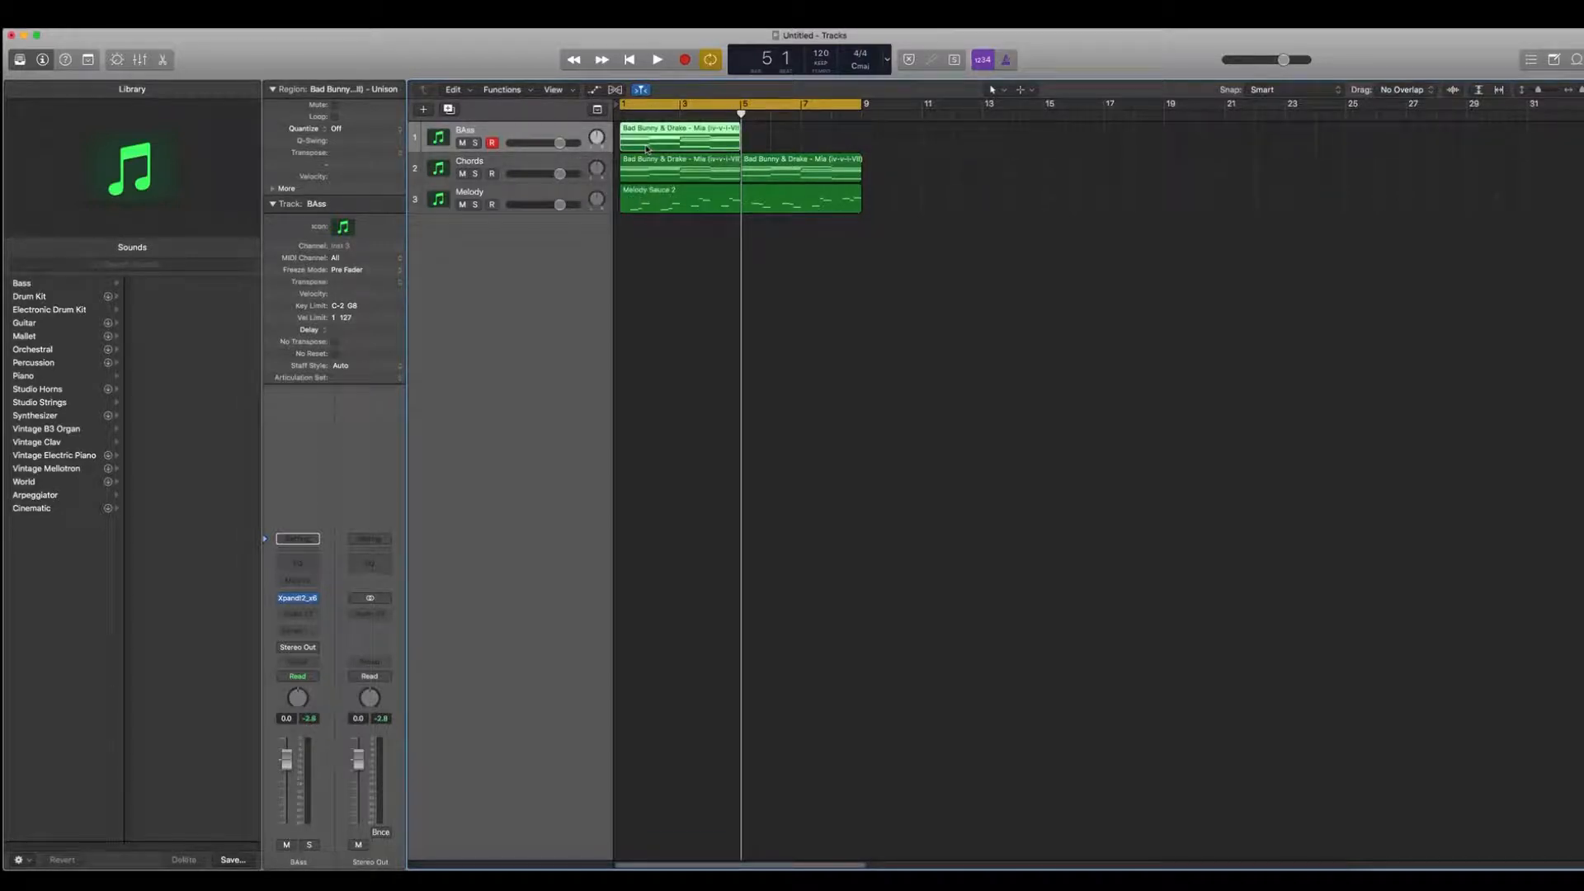
left_click_drag(780, 169, 777, 148)
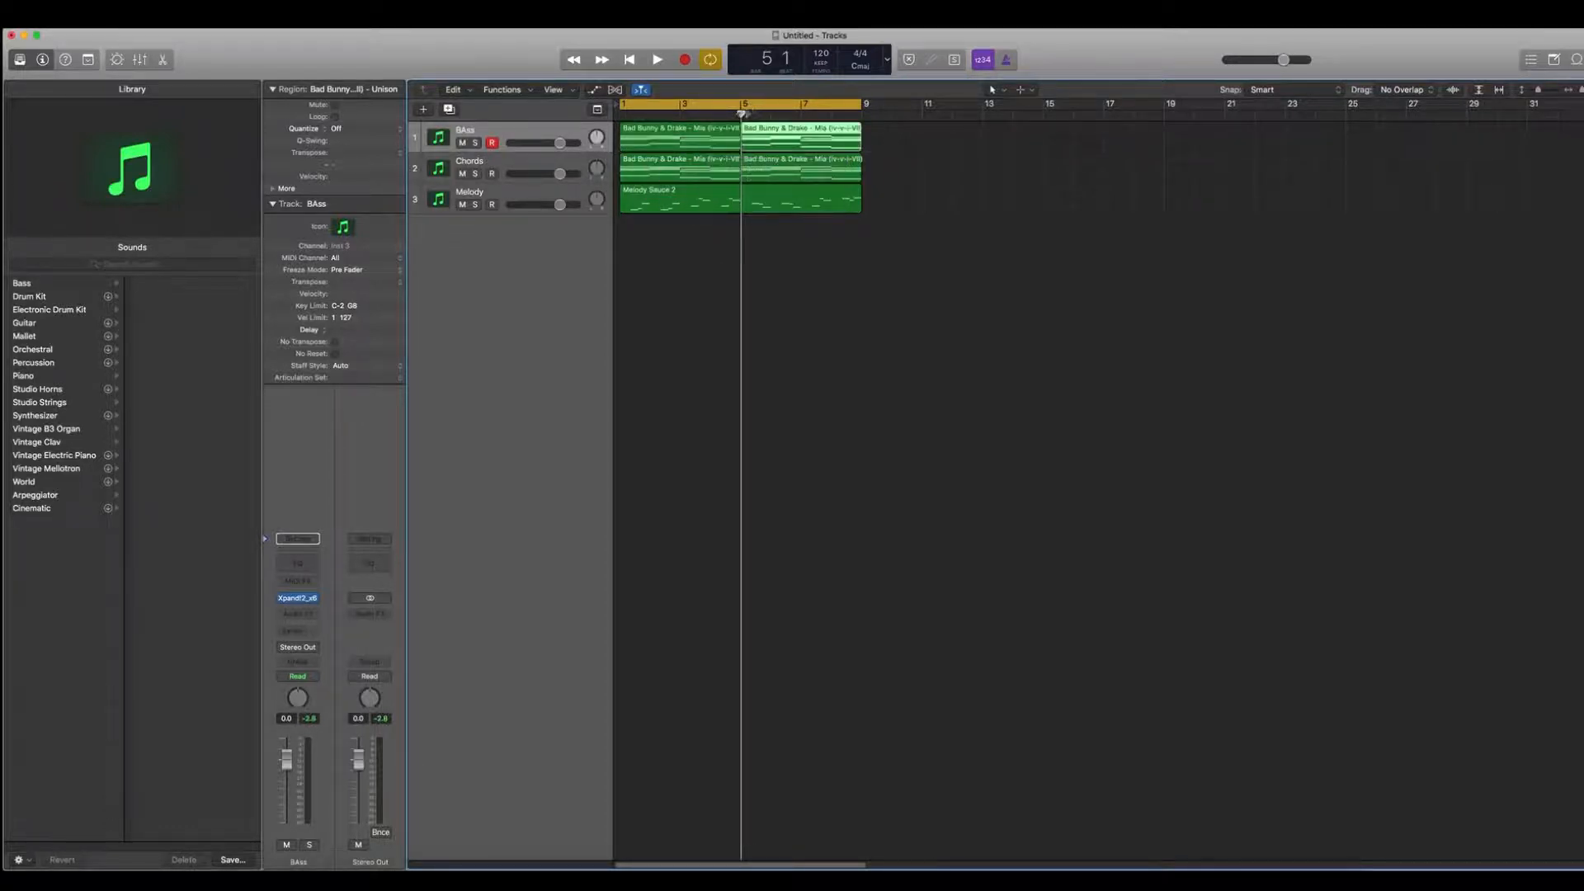
key("Return")
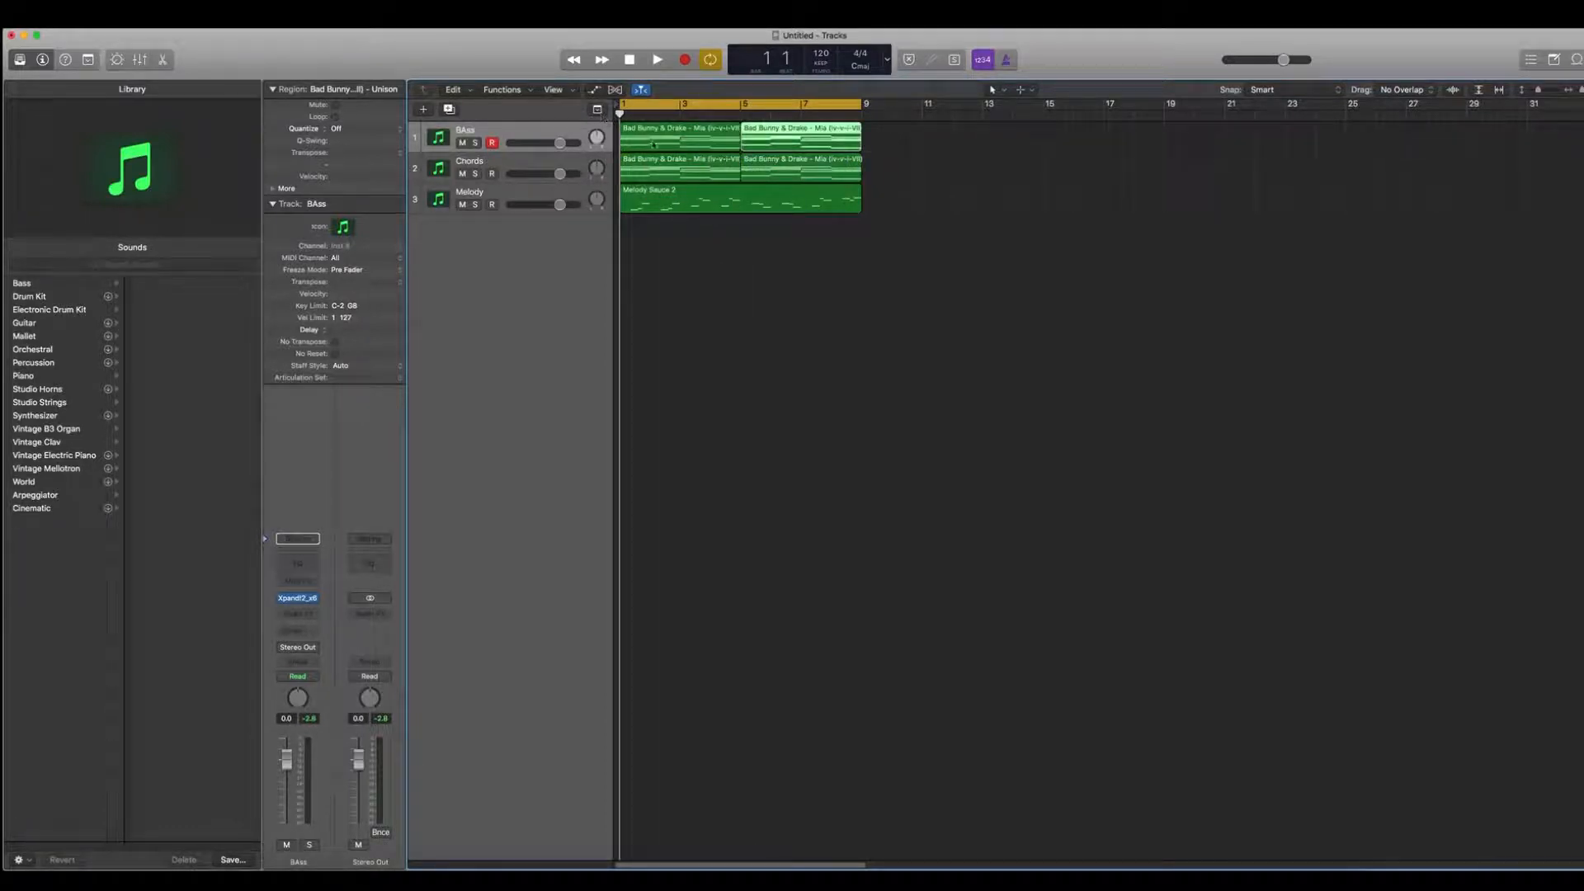
Delete the second bass region and remove the upper chord notes from the first, keeping only the lowest note in each bar
double_click(794, 145)
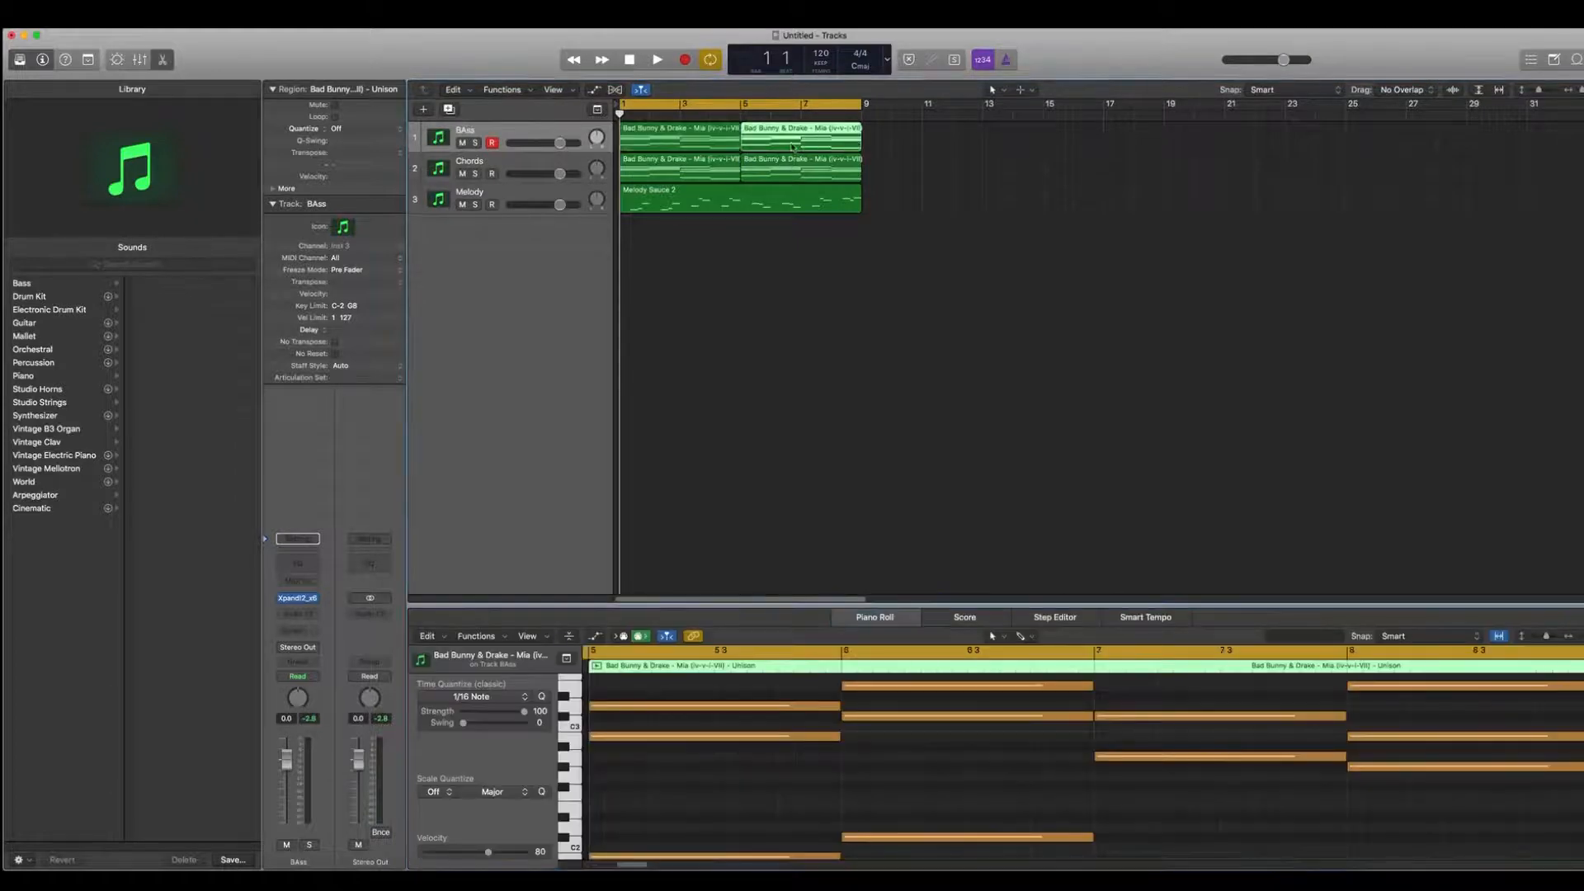
key("Delete")
left_click(709, 147)
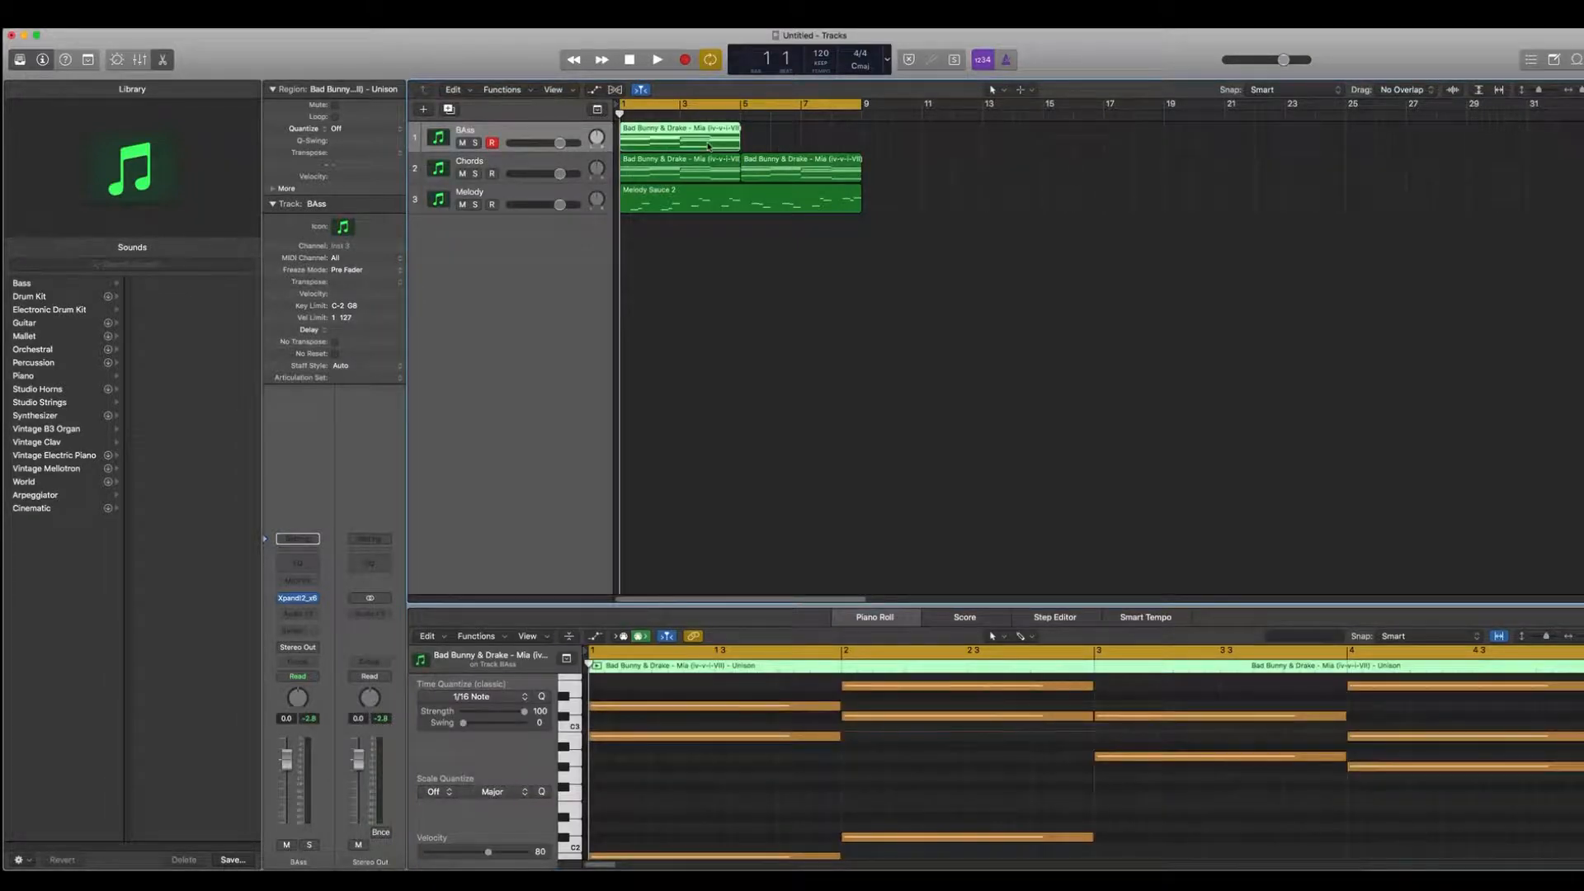
left_click_drag(825, 604, 825, 276)
scroll(940, 527, "up", 3)
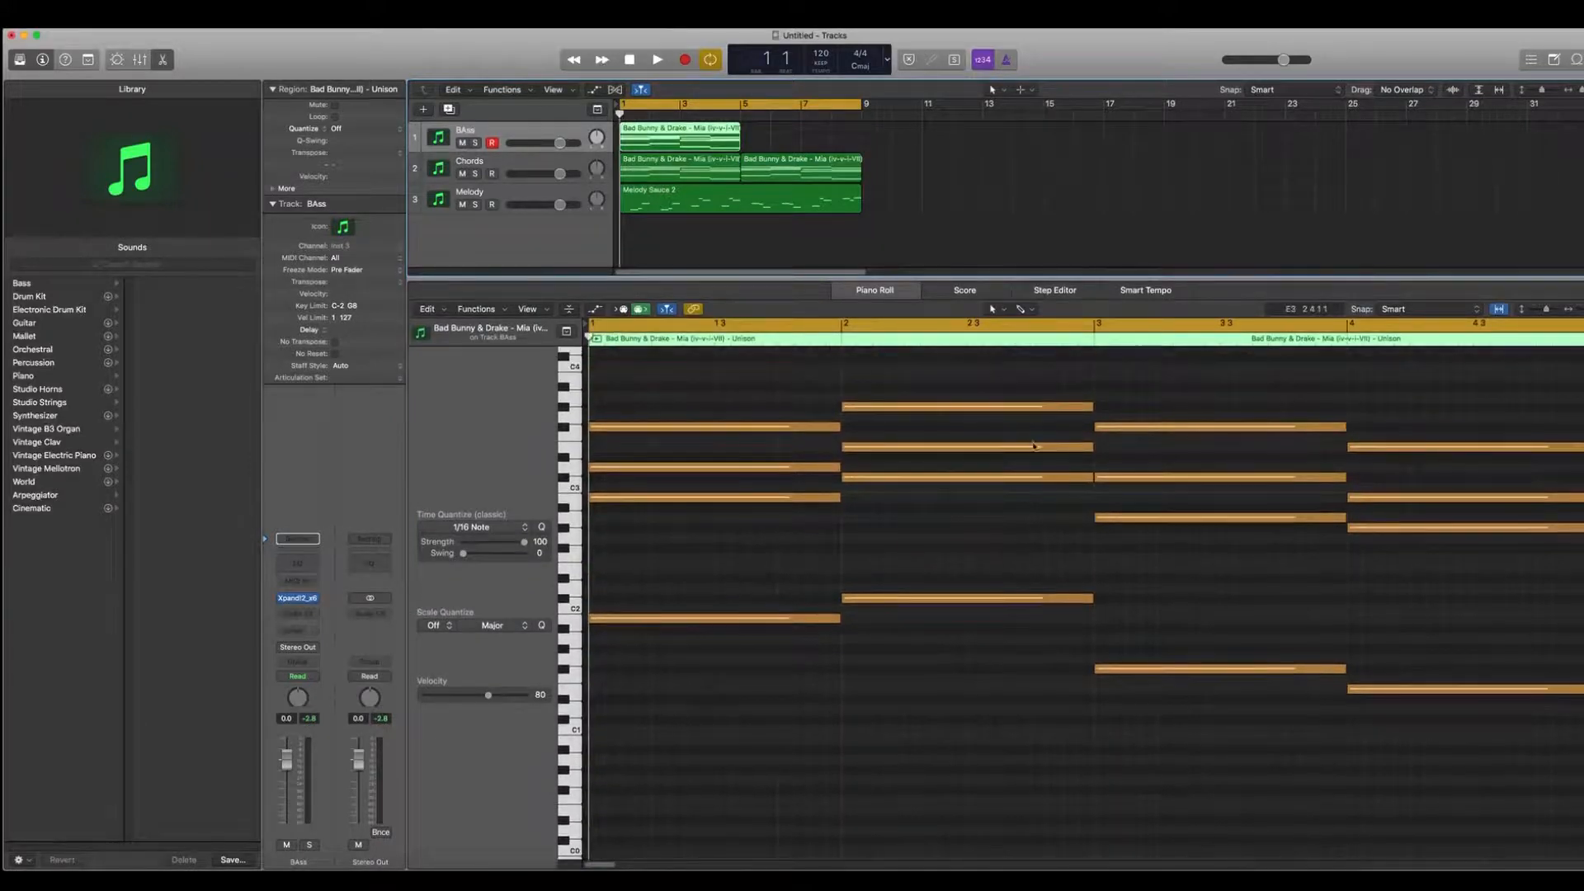
left_click_drag(1583, 308, 1579, 308)
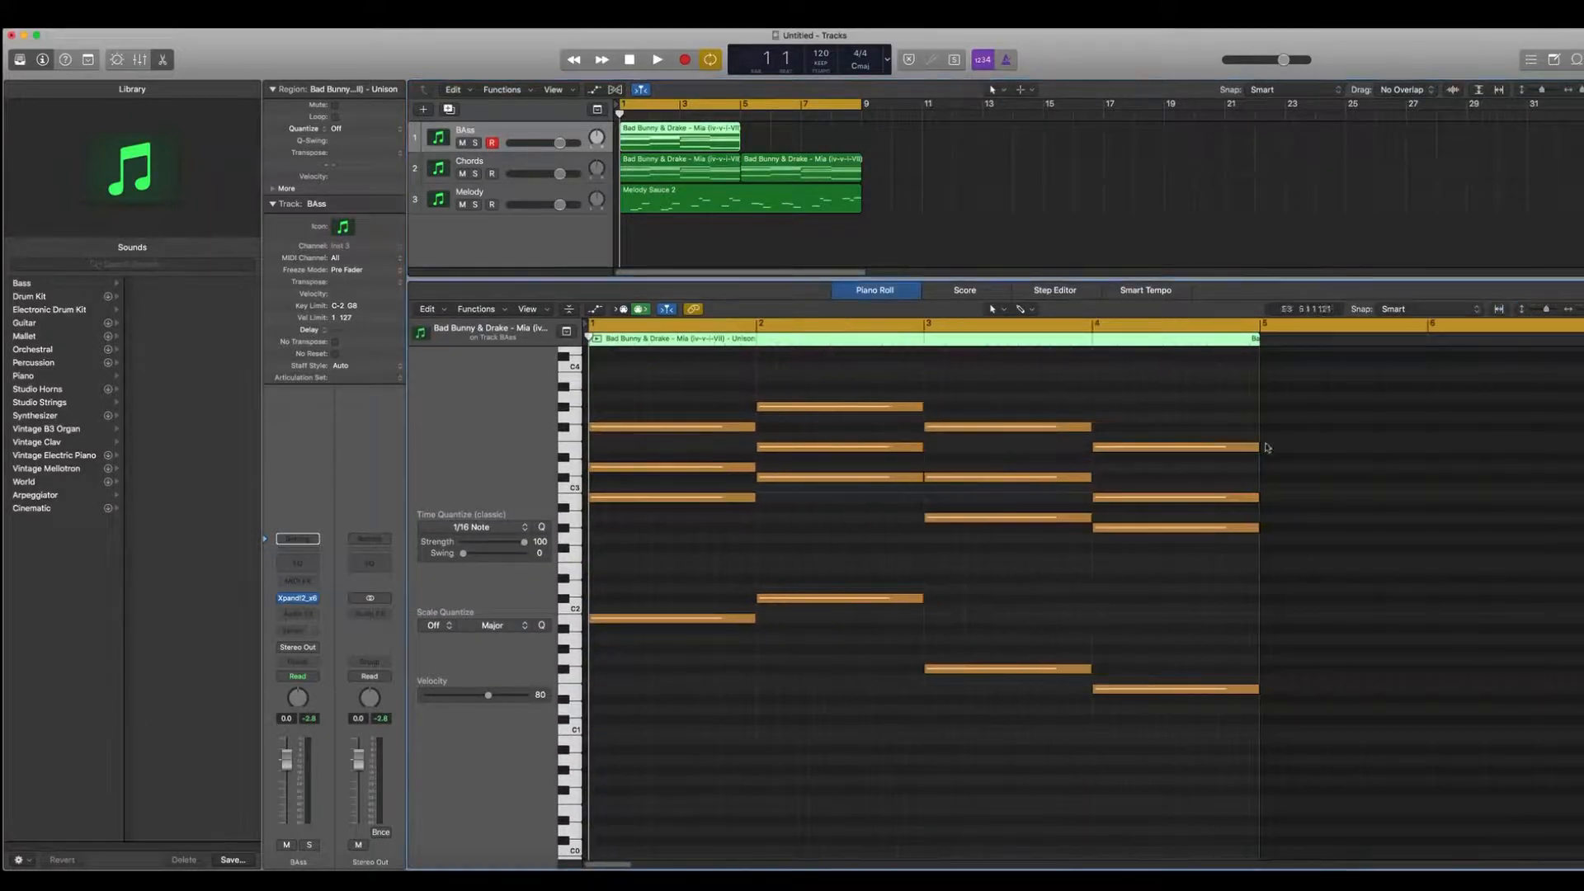
left_click_drag(1230, 381, 675, 537)
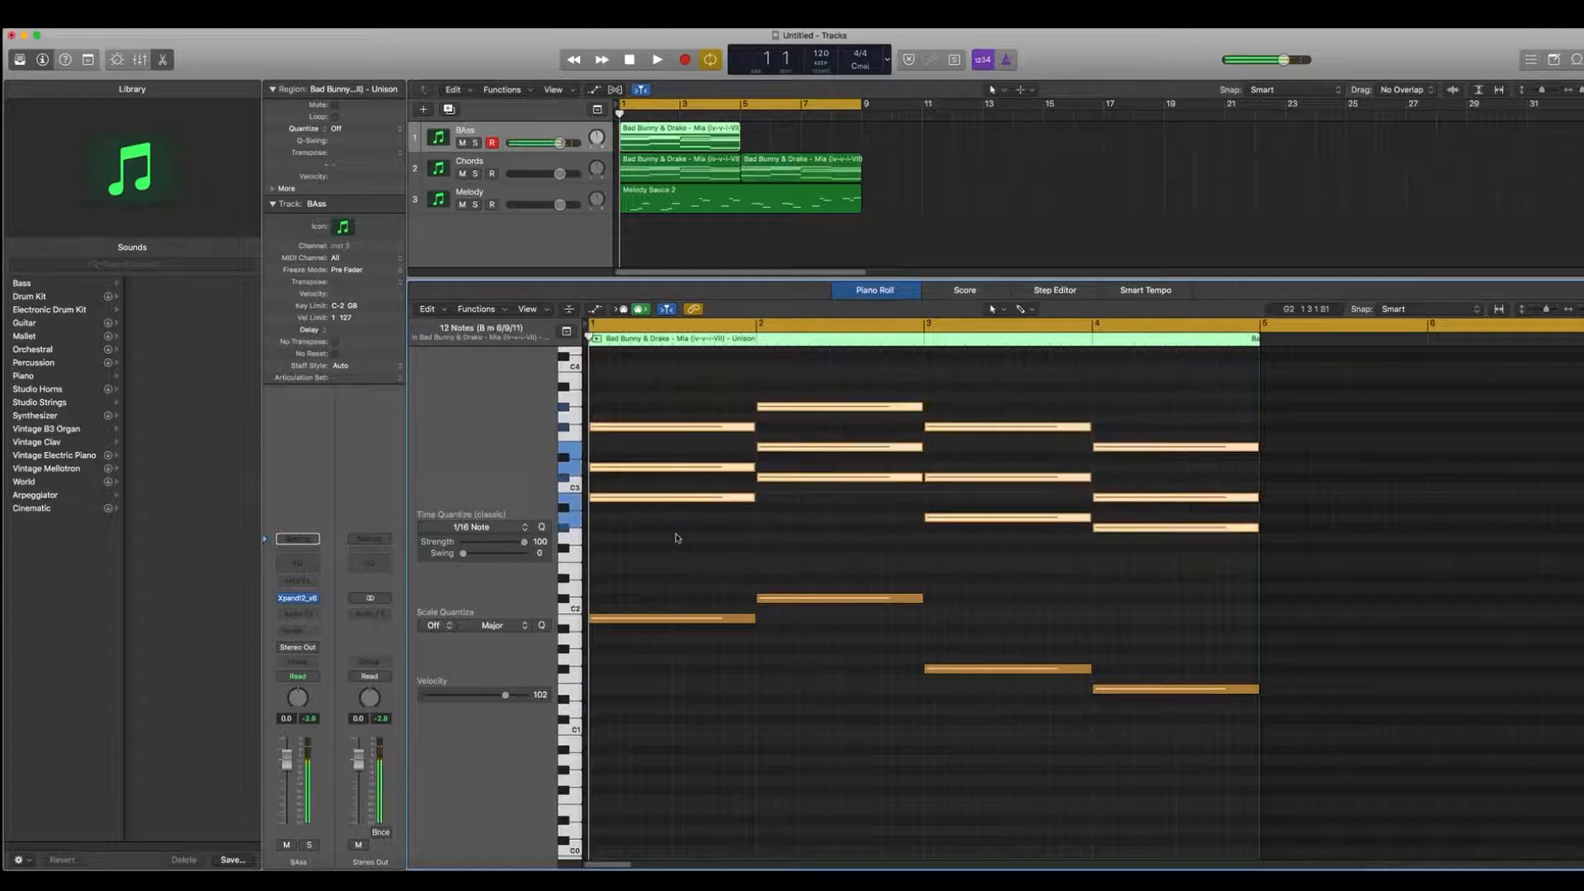
key("Delete")
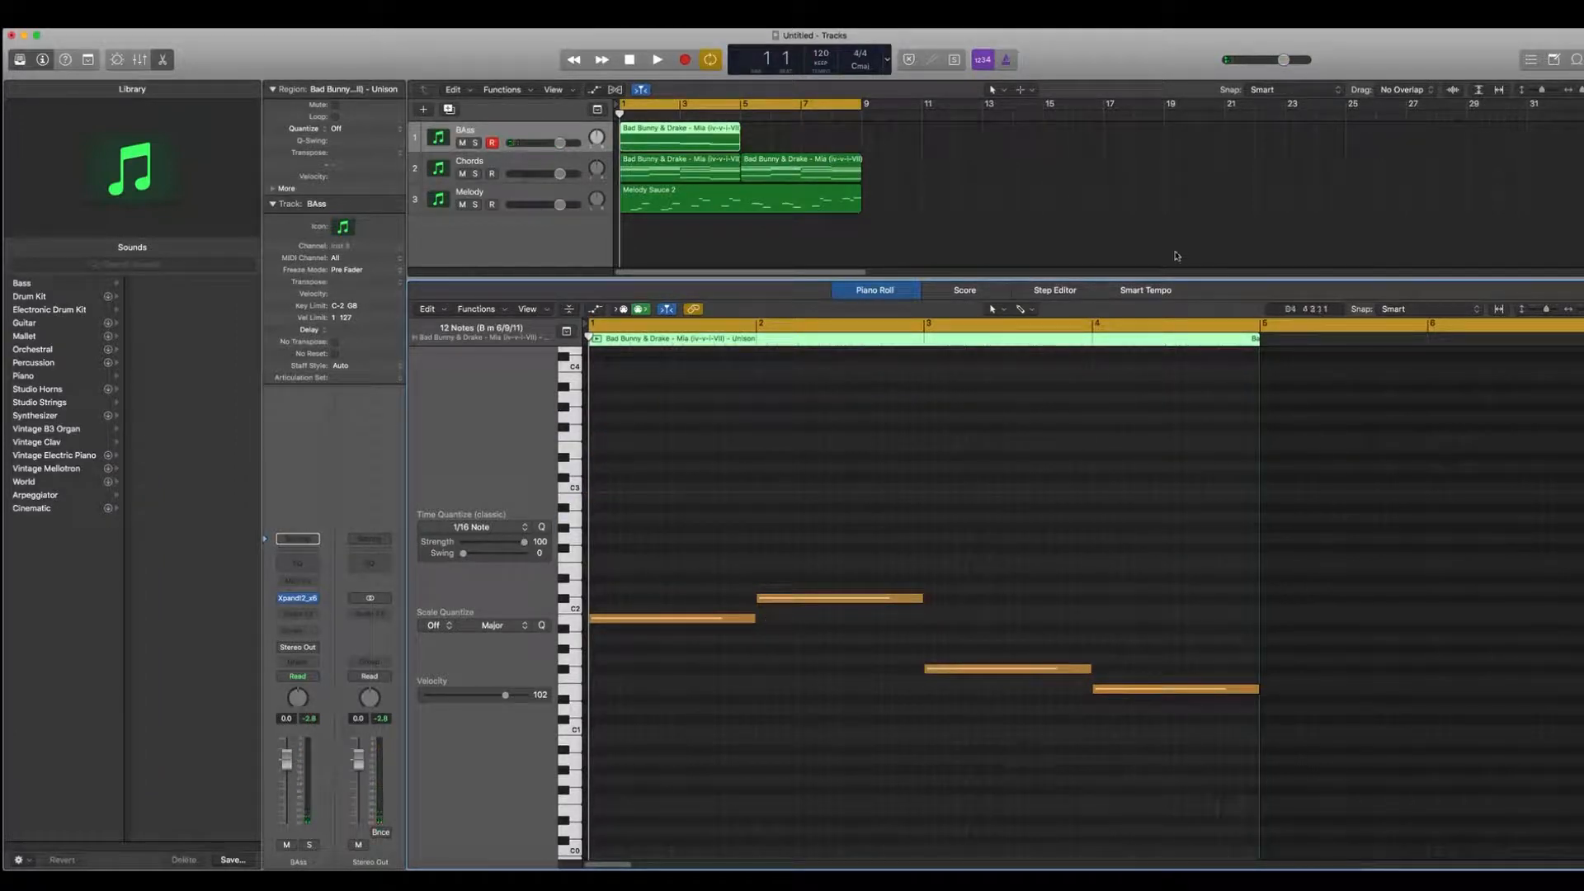
Play the root-note bass line with the chords and melody, and remove its region from the bass track
key("space")
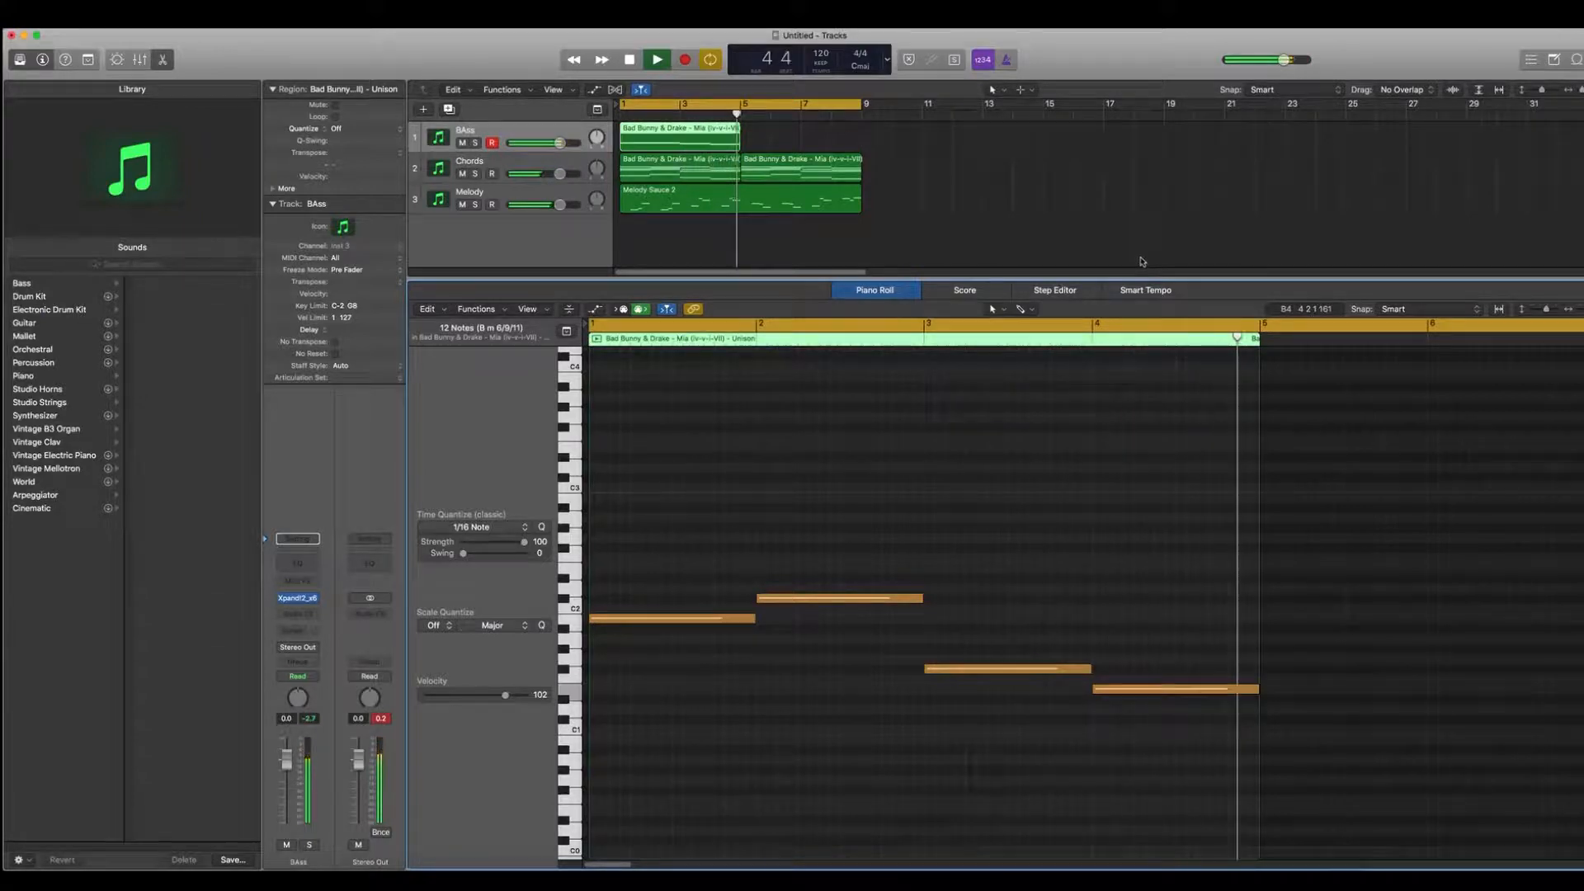
key("space")
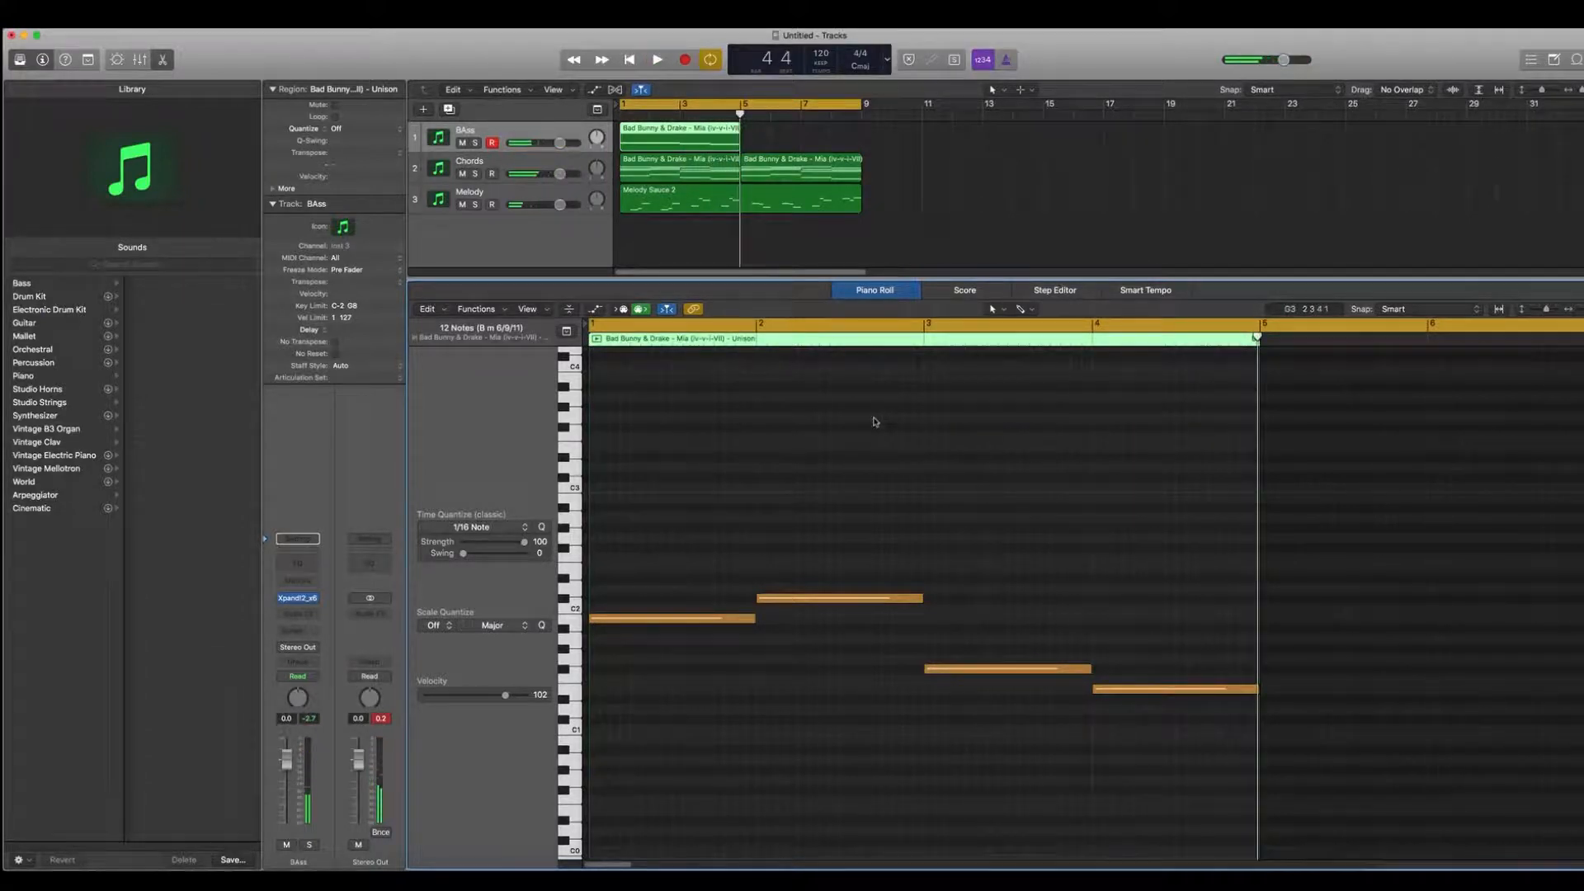
mouse_move(752, 618)
left_mouse_down()
mouse_move(680, 620)
mouse_move(755, 623)
left_mouse_up()
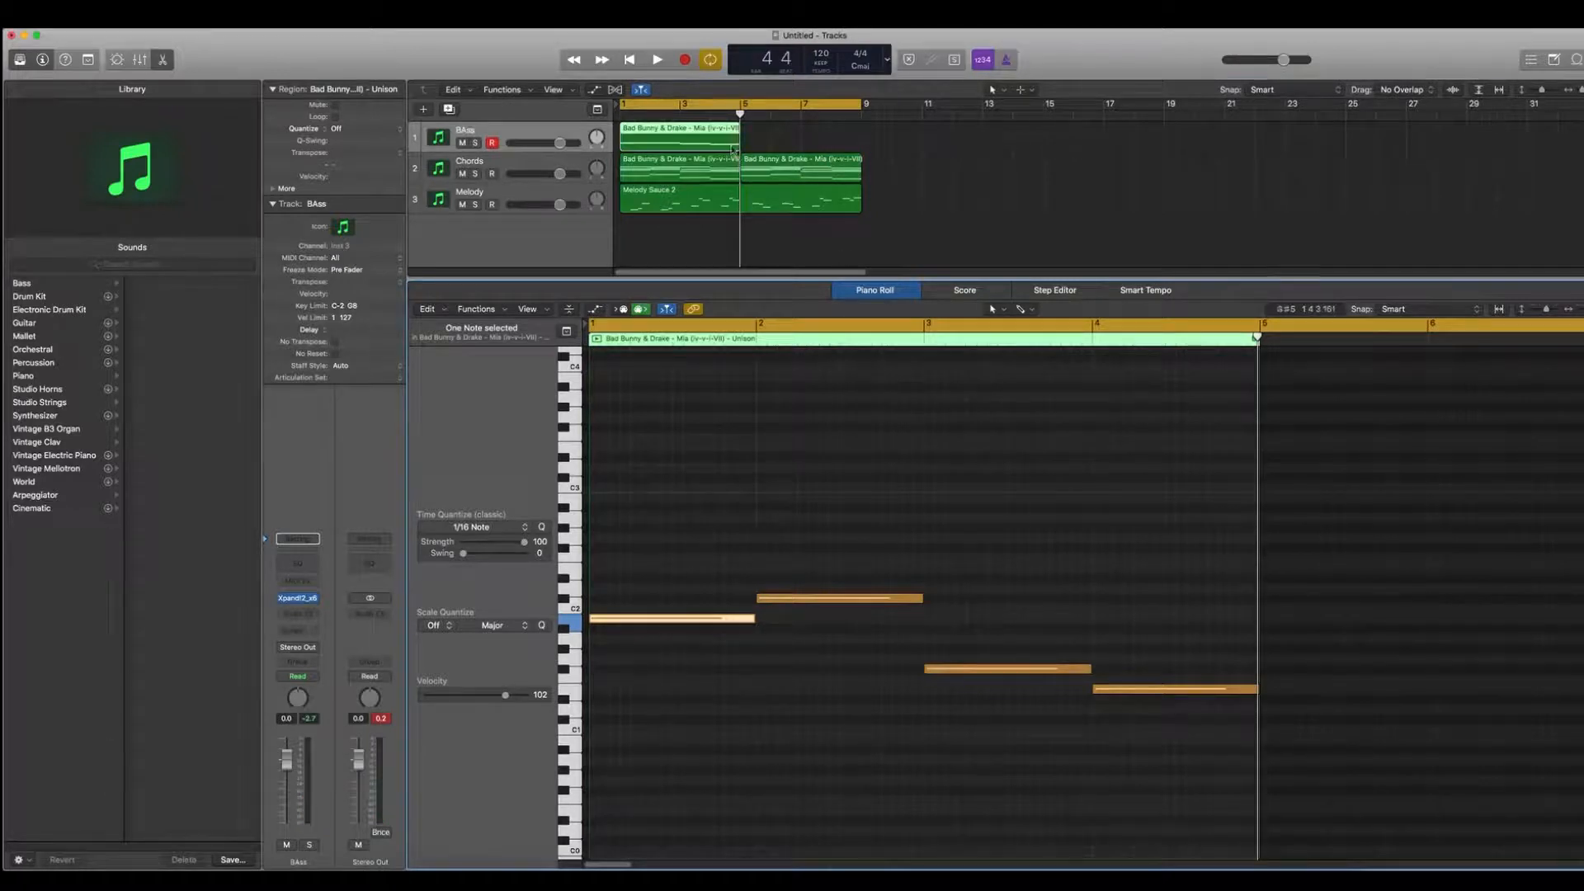
key("Delete")
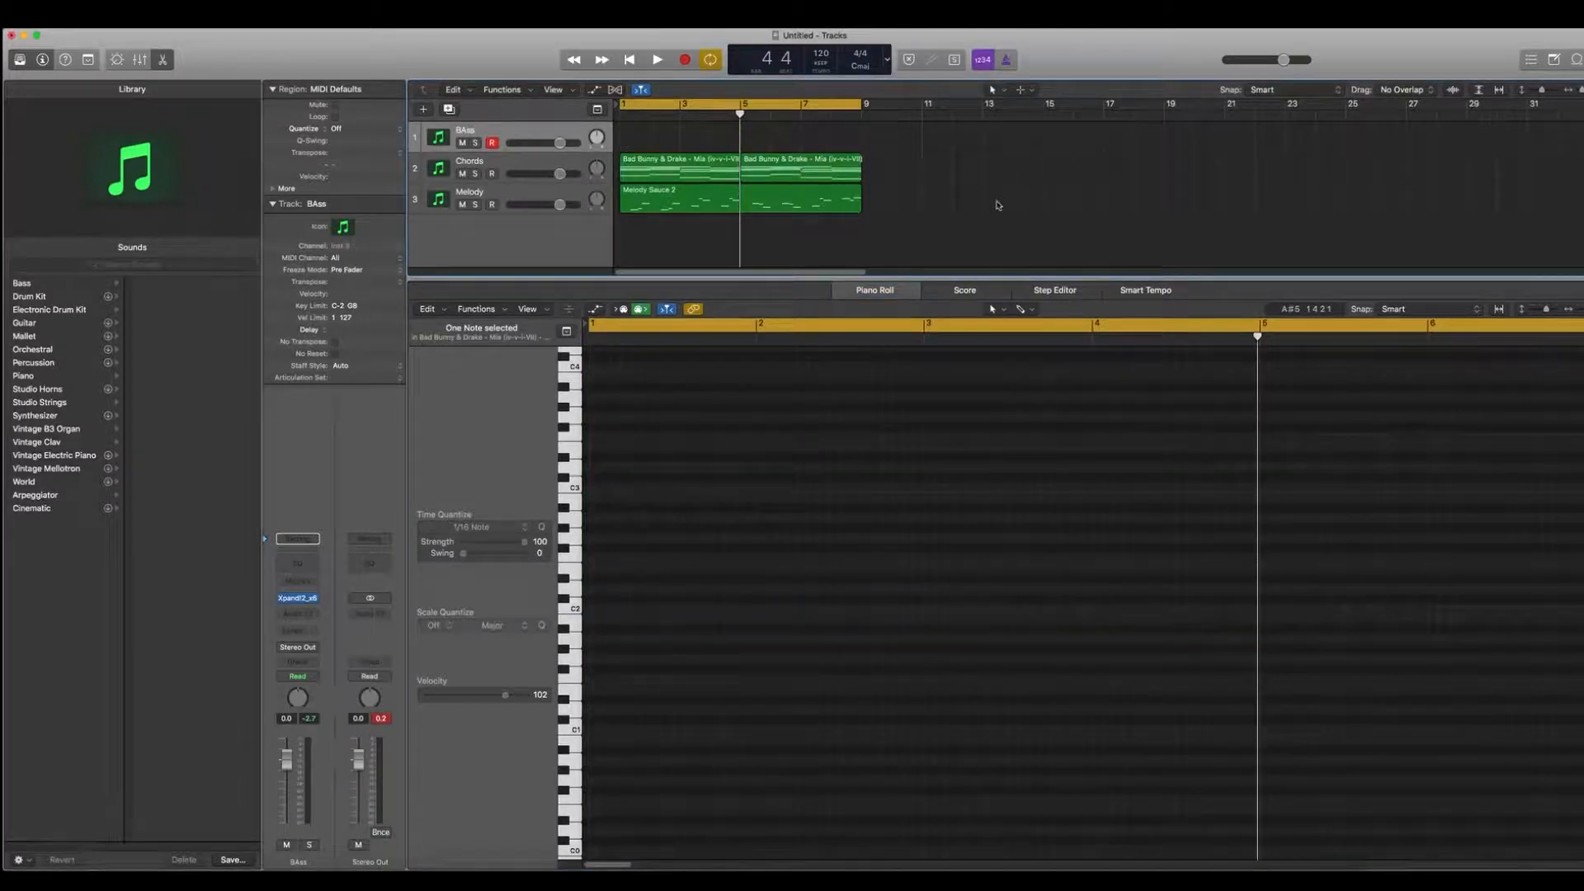
Show the project's file browser and shrink the Piano Roll to give the tracks area more room
key("f")
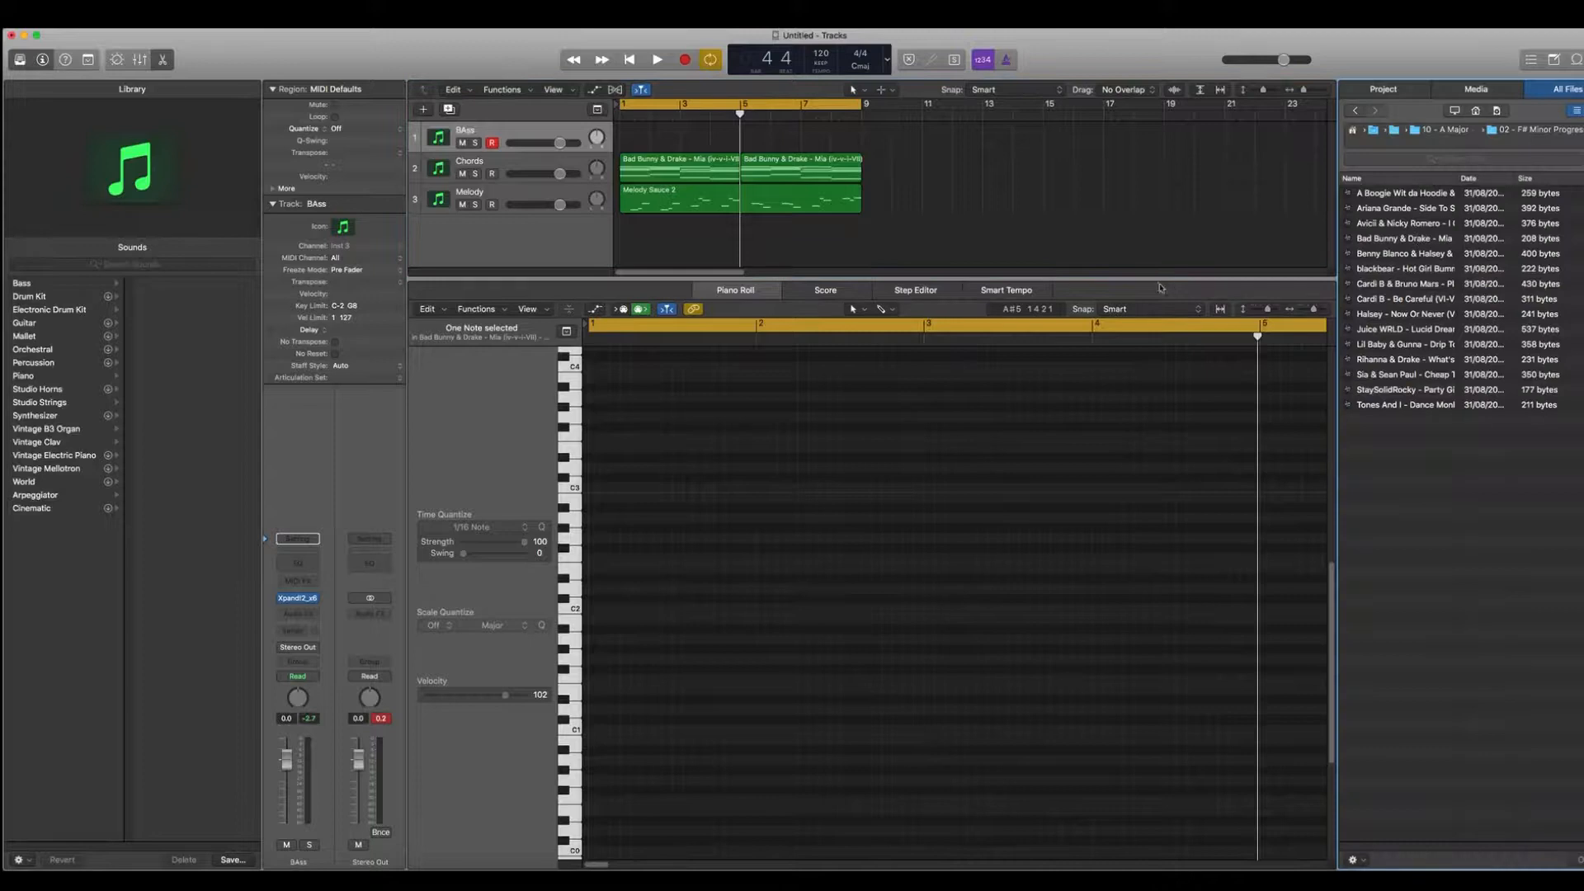
left_click_drag(1159, 280, 1137, 530)
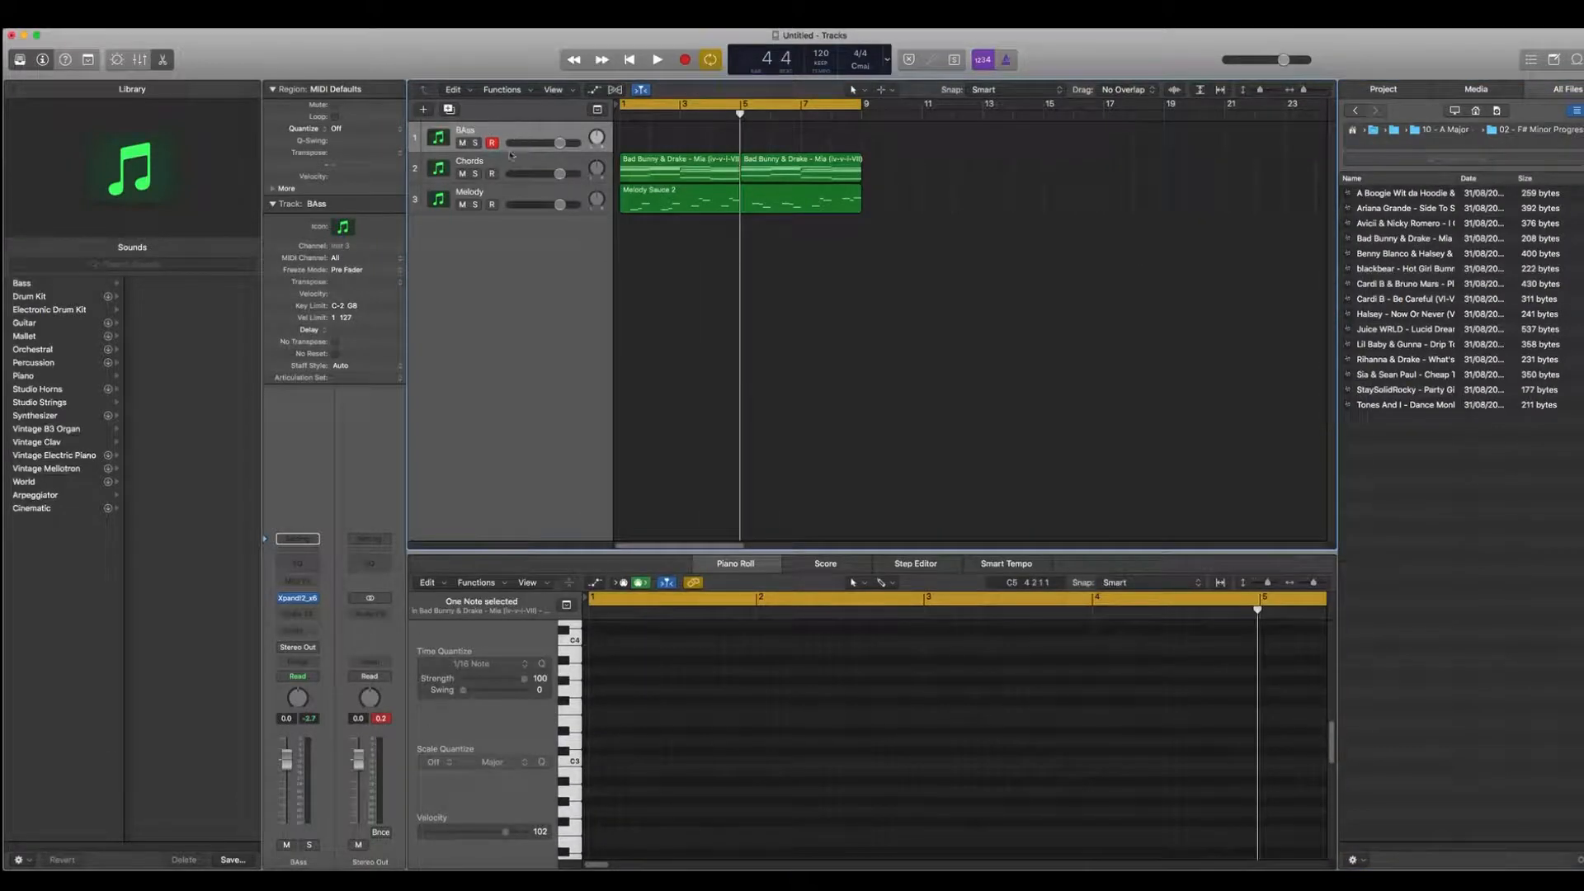
Create a new software instrument track that uses Toontrack's EZbass as its instrument
left_click(427, 110)
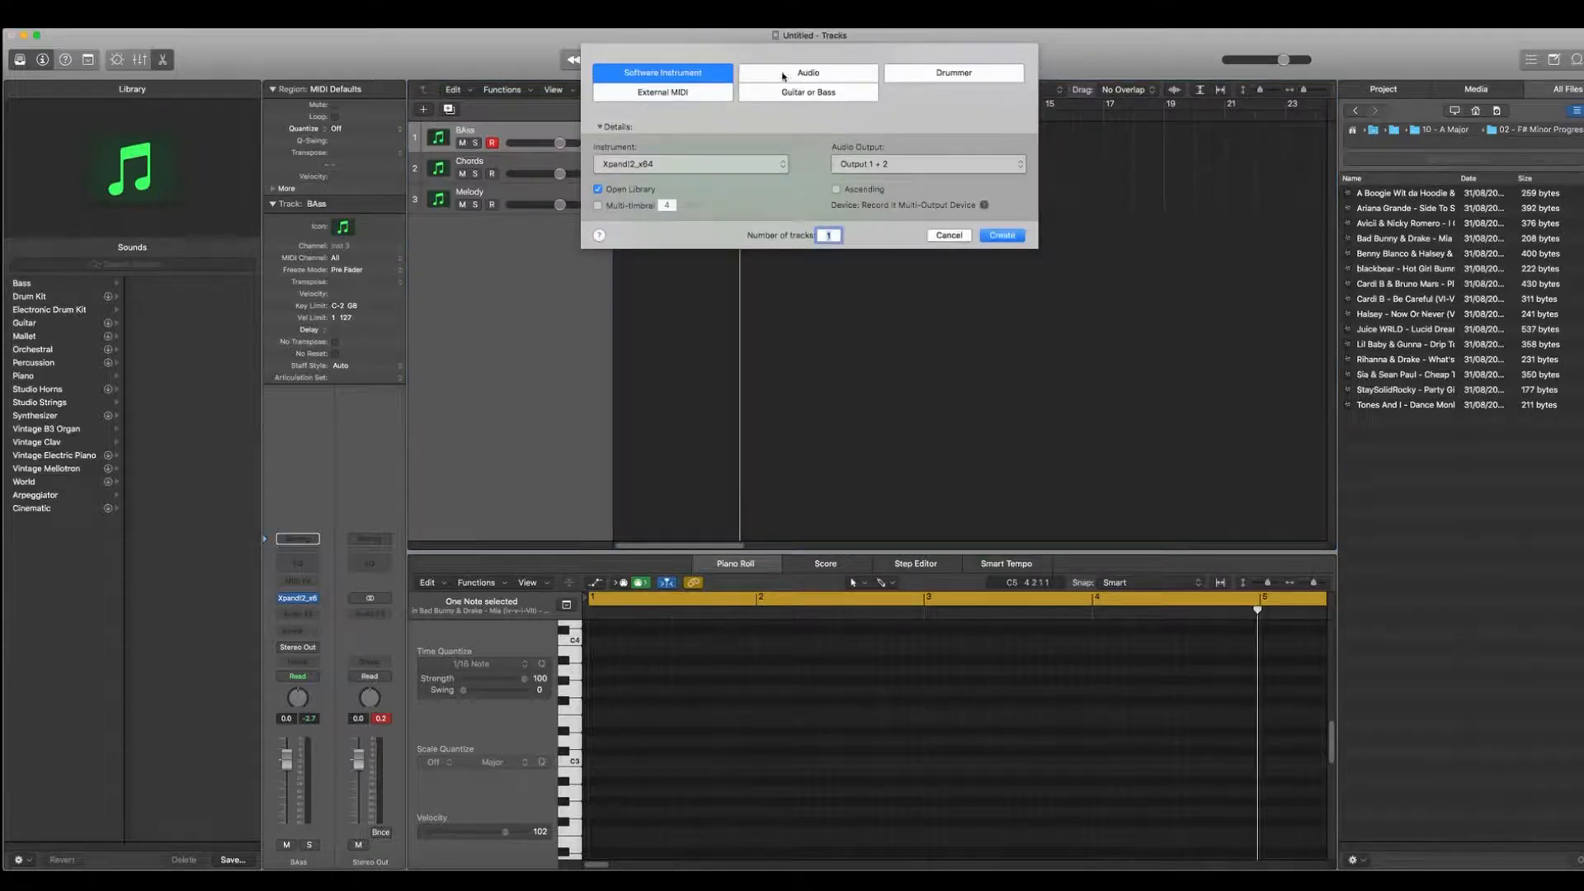
left_click(736, 162)
mouse_move(731, 469)
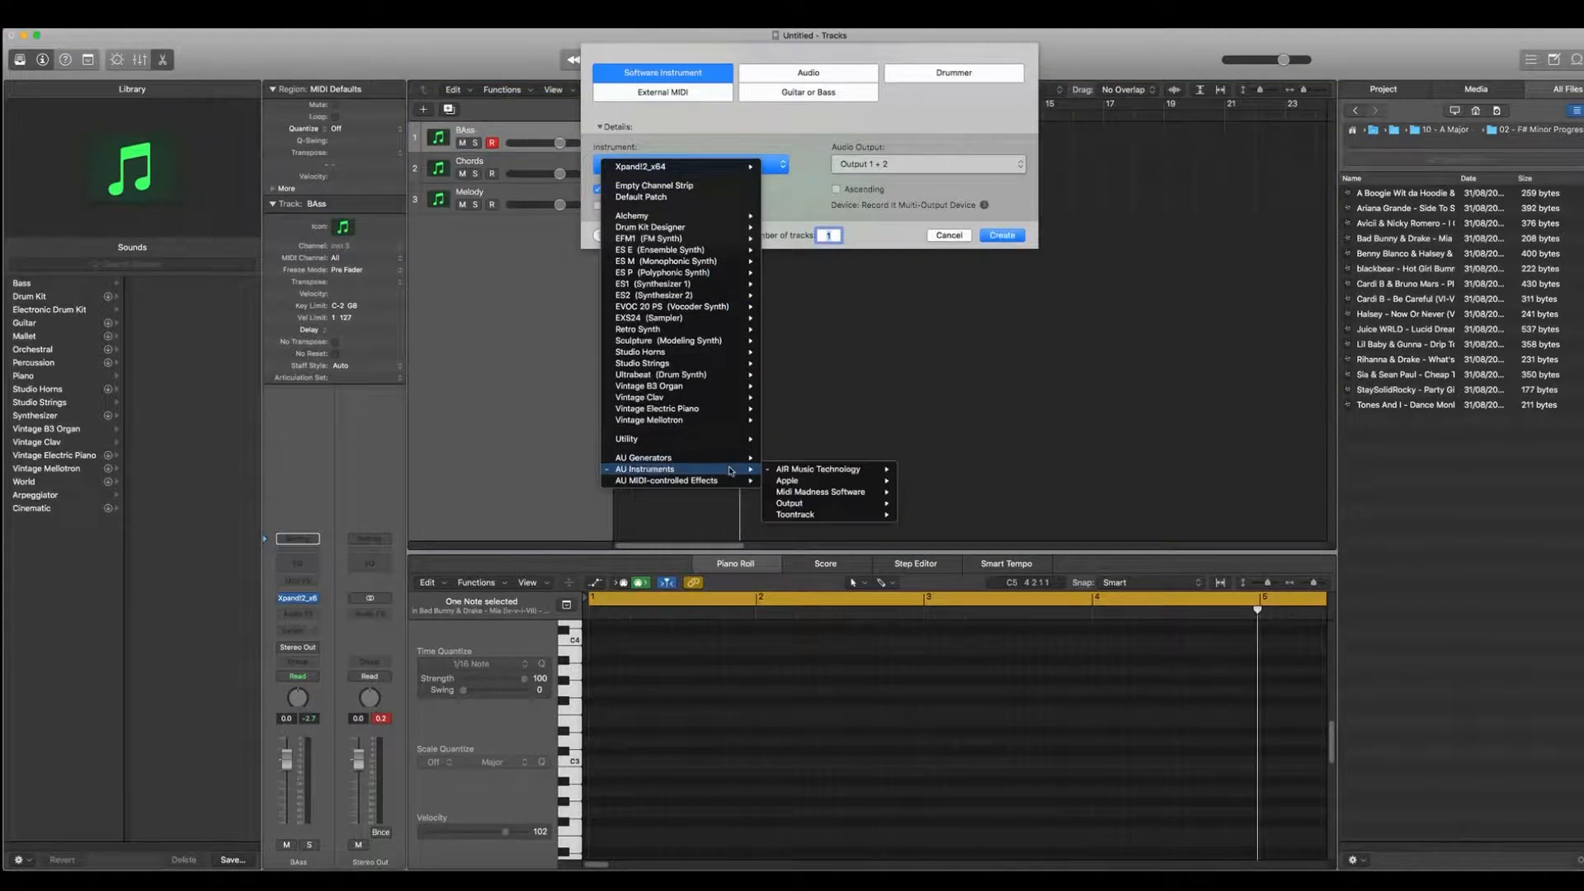
mouse_move(881, 520)
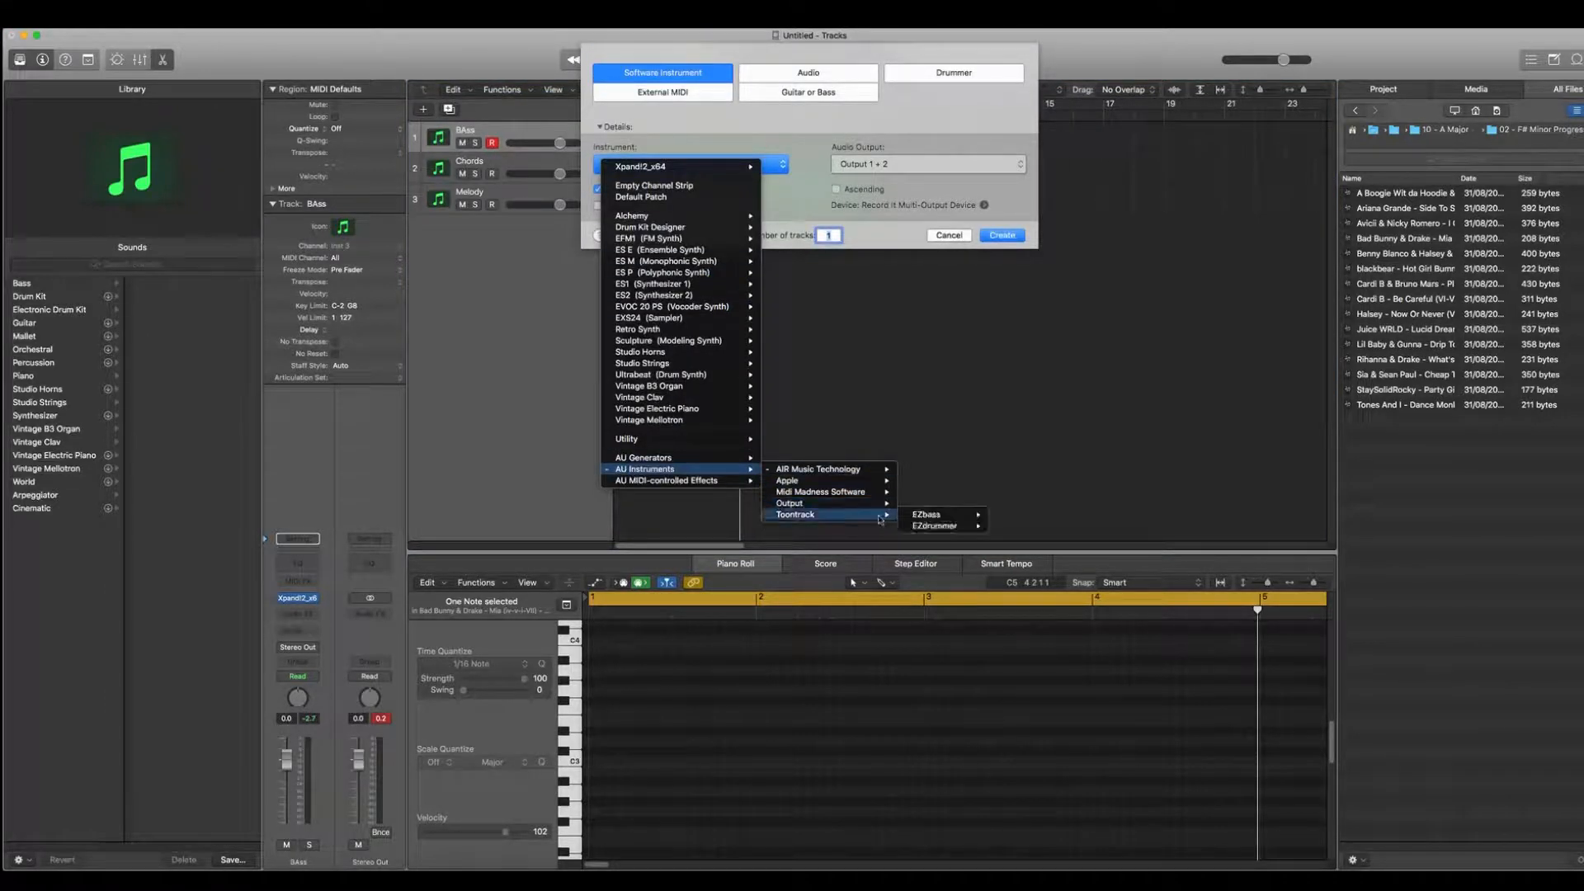
left_click(1016, 515)
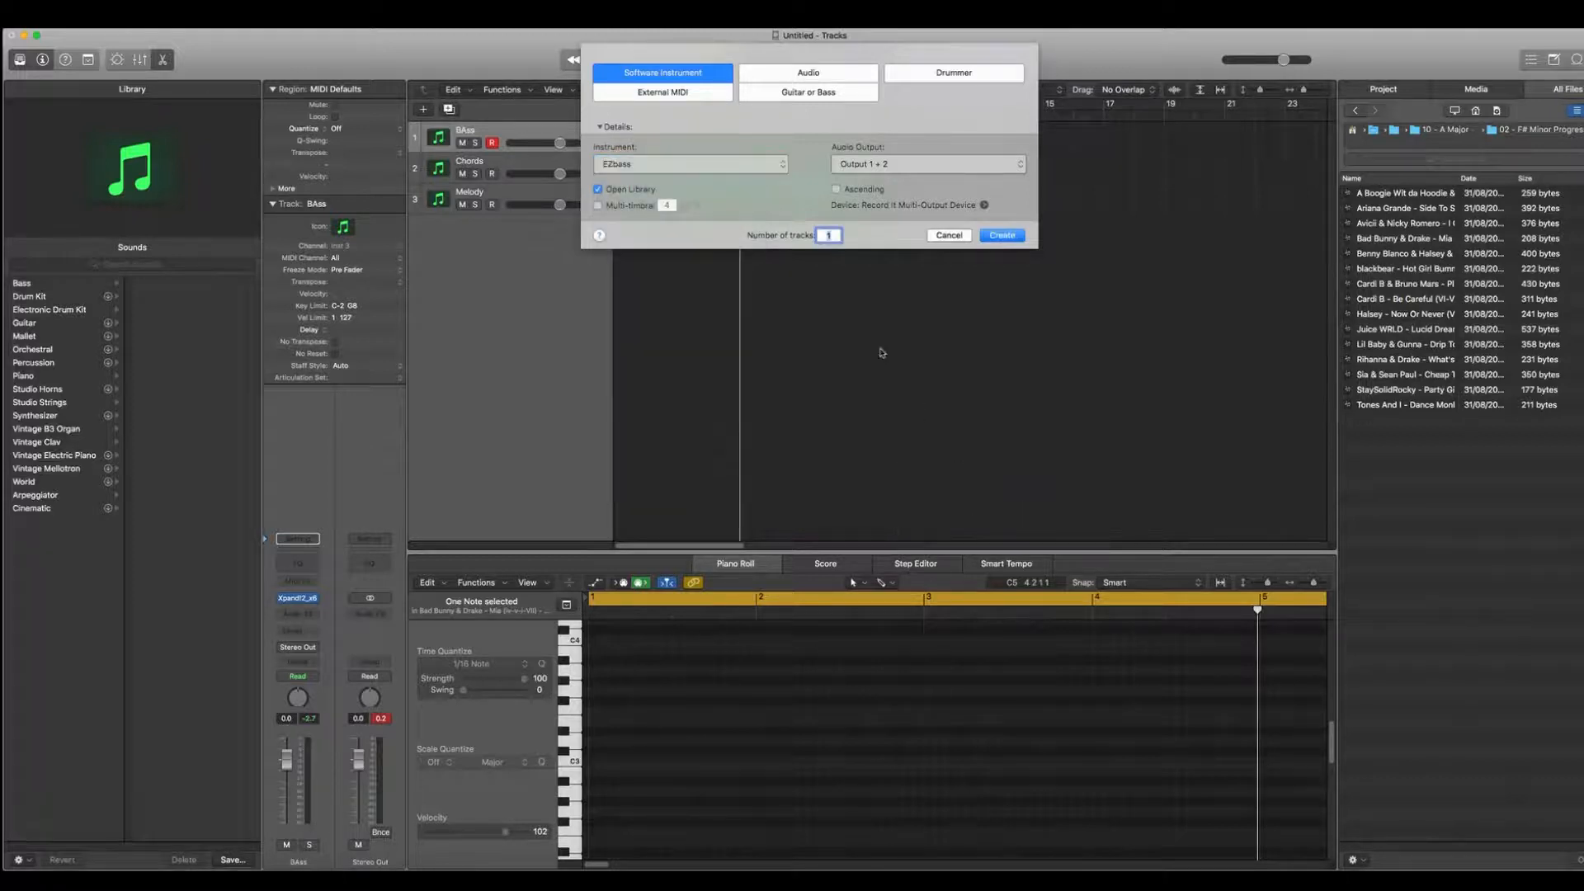
left_click(1002, 235)
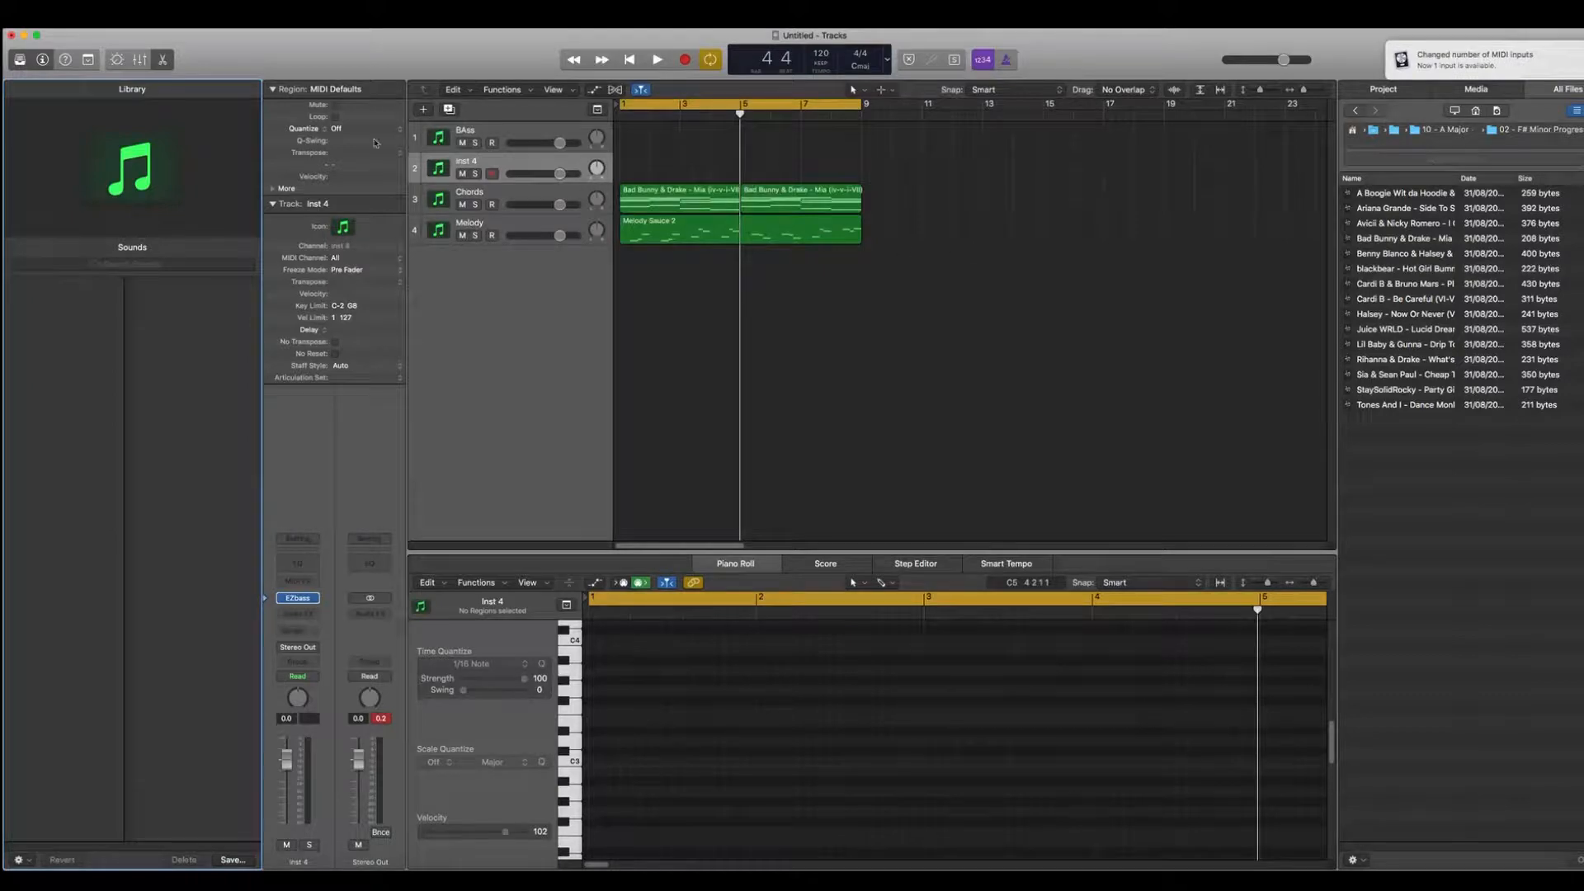
Rename the new EZbass instrument track to ezbass
double_click(475, 162)
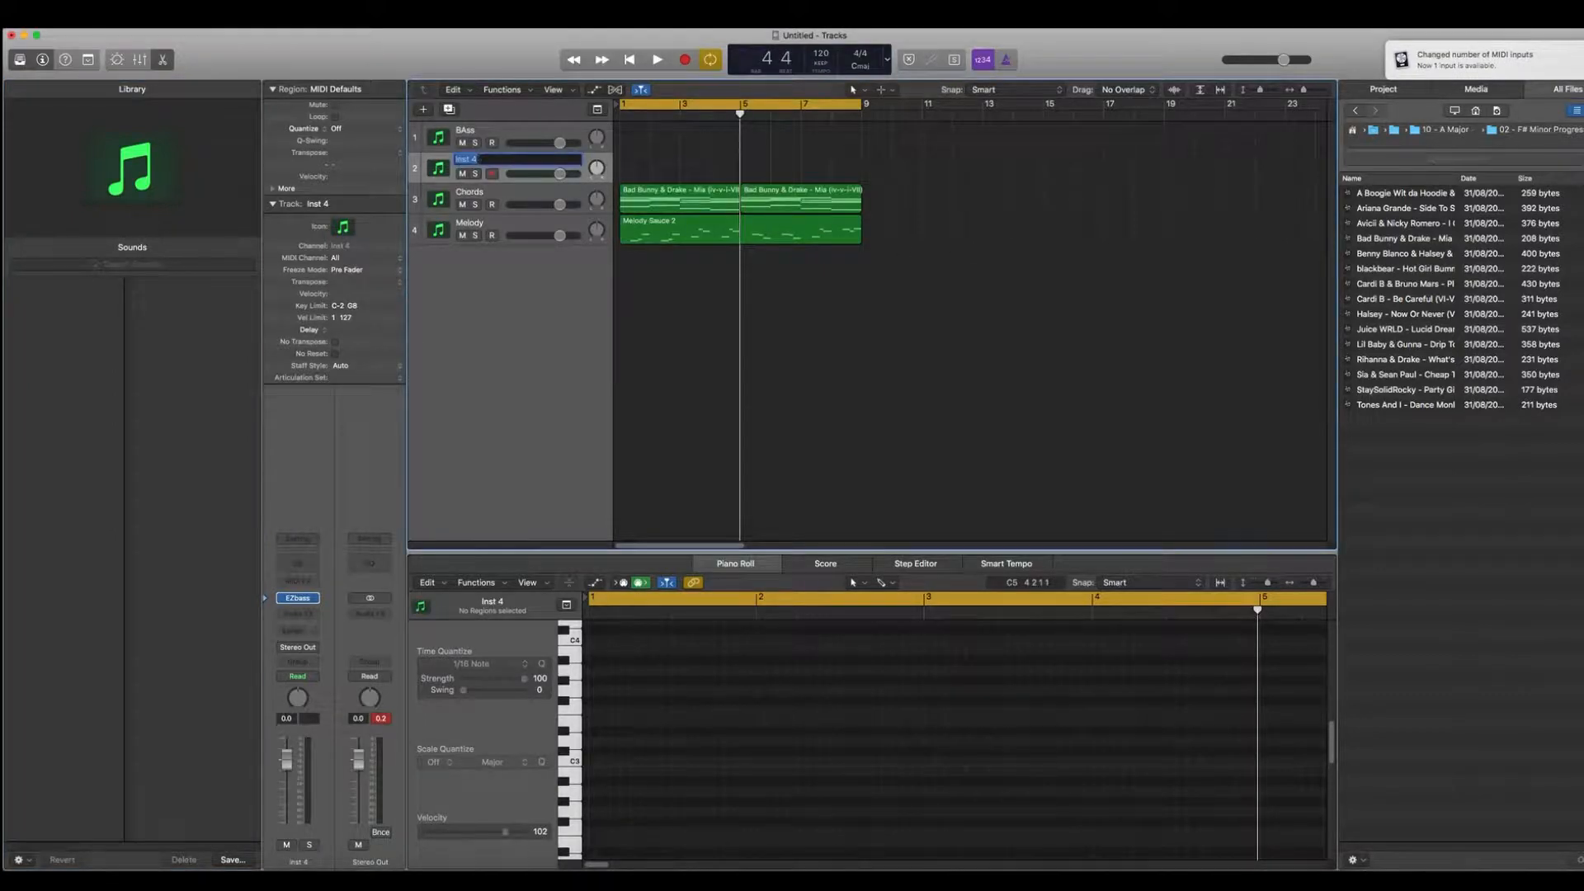
type("ezbass")
key("Return")
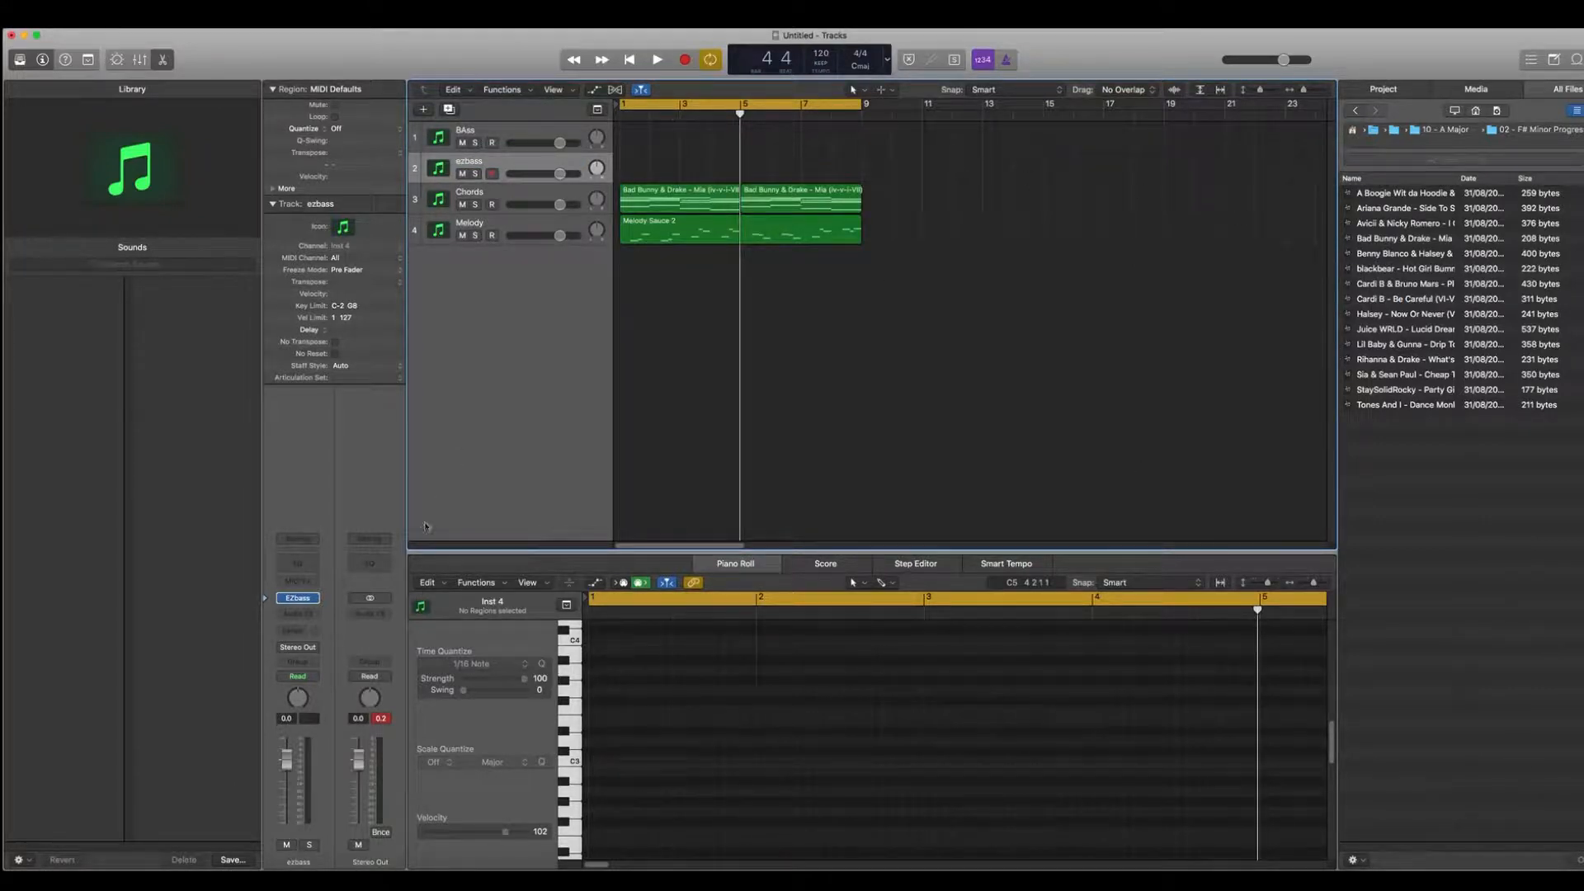
Open the ezbass track's plug-in window and move it clear of the track regions and the file list
mouse_move(299, 603)
left_click(300, 603)
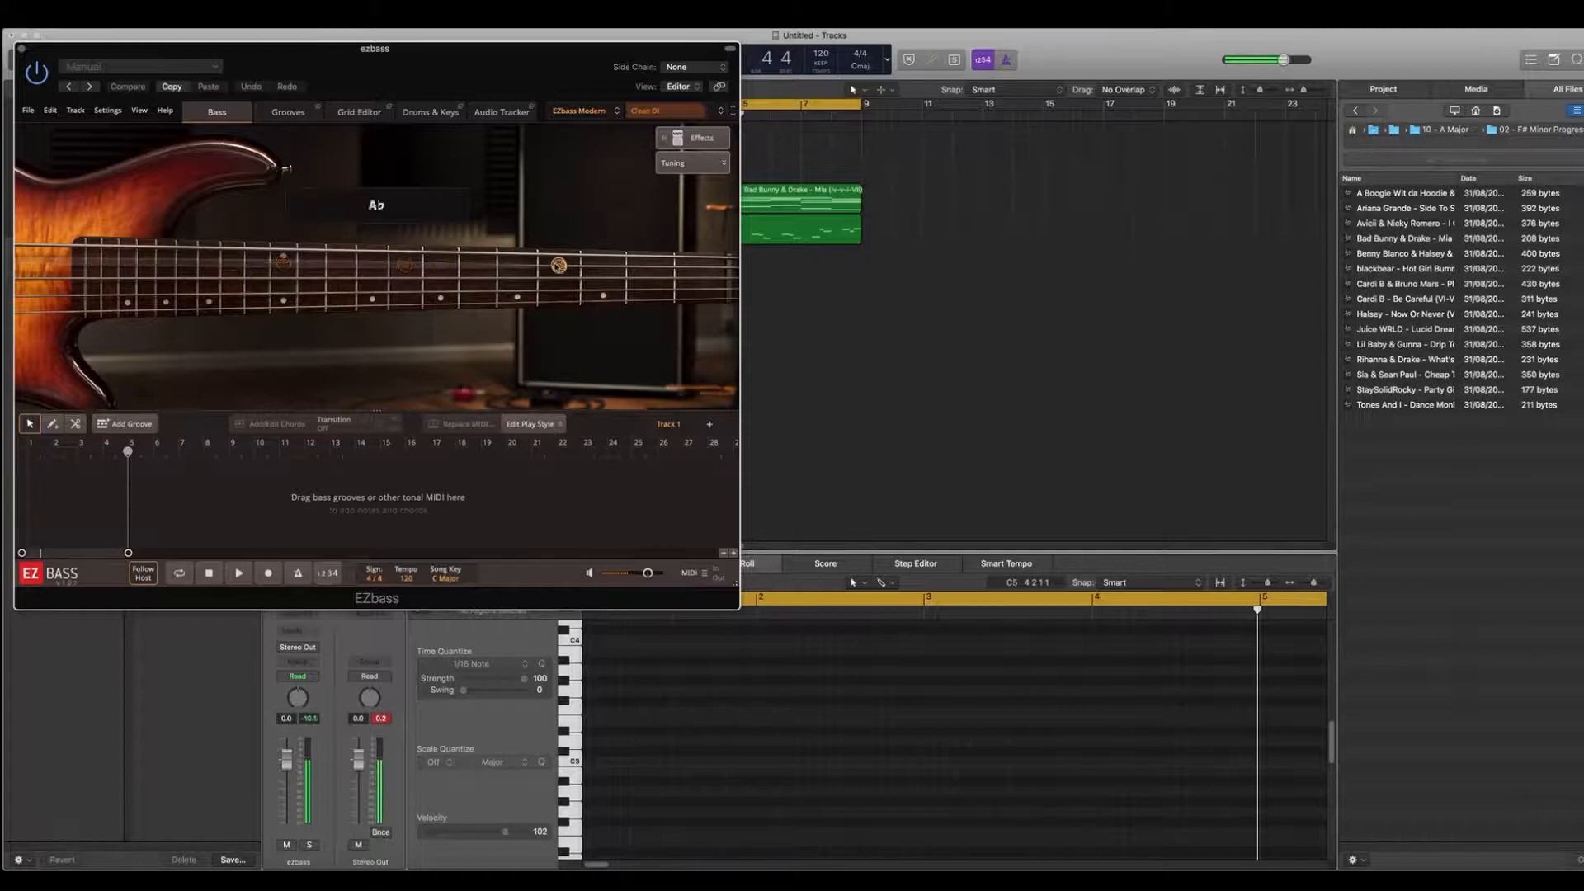
left_click_drag(528, 85, 886, 120)
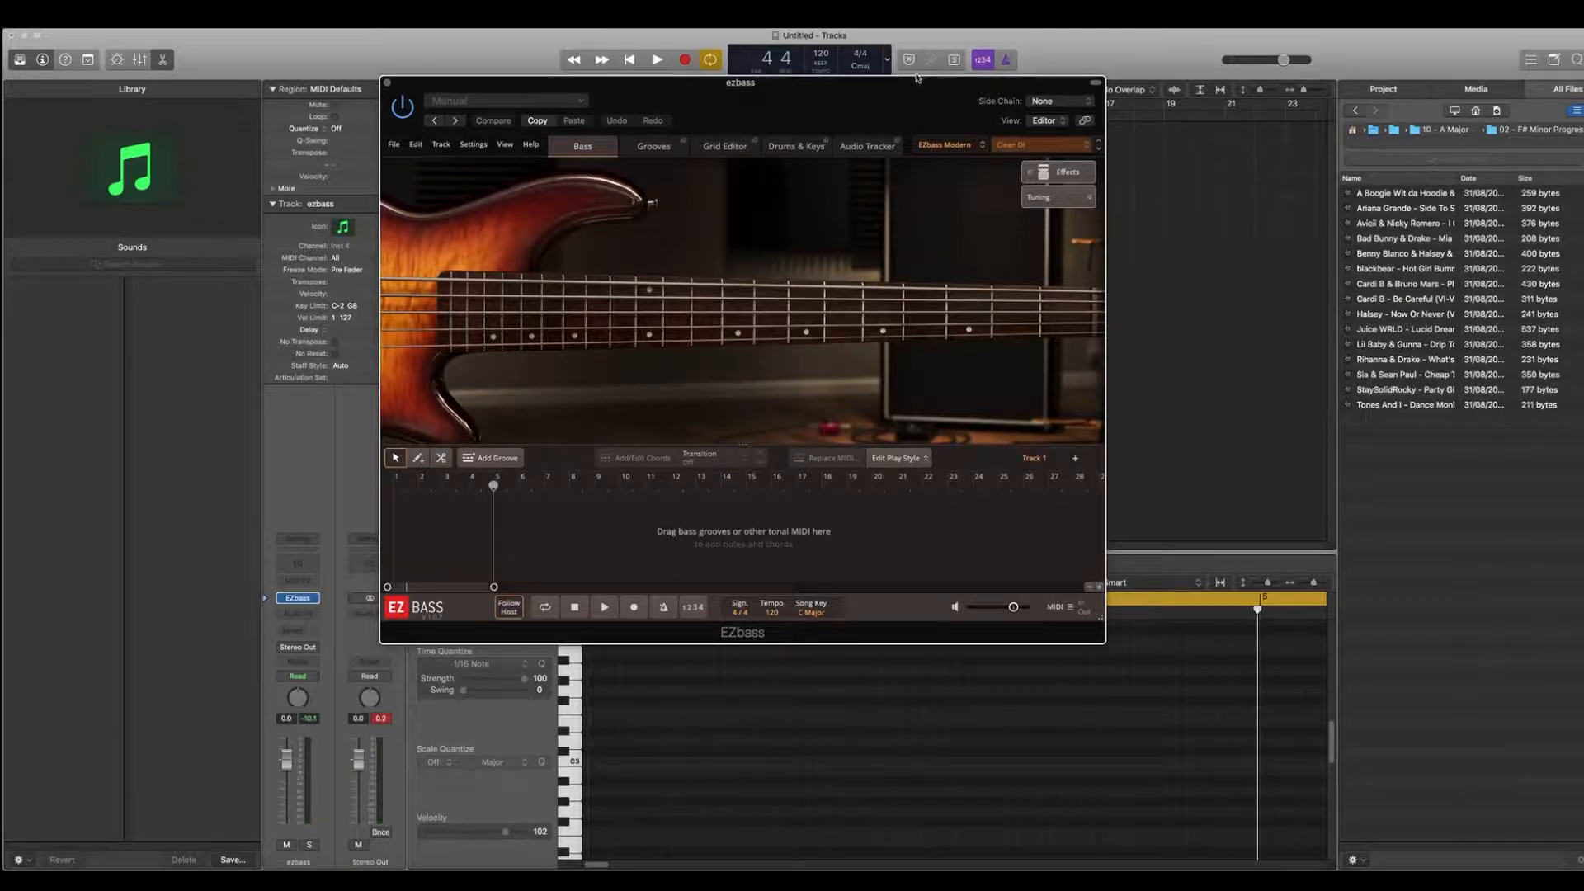
left_click_drag(911, 76, 1056, 259)
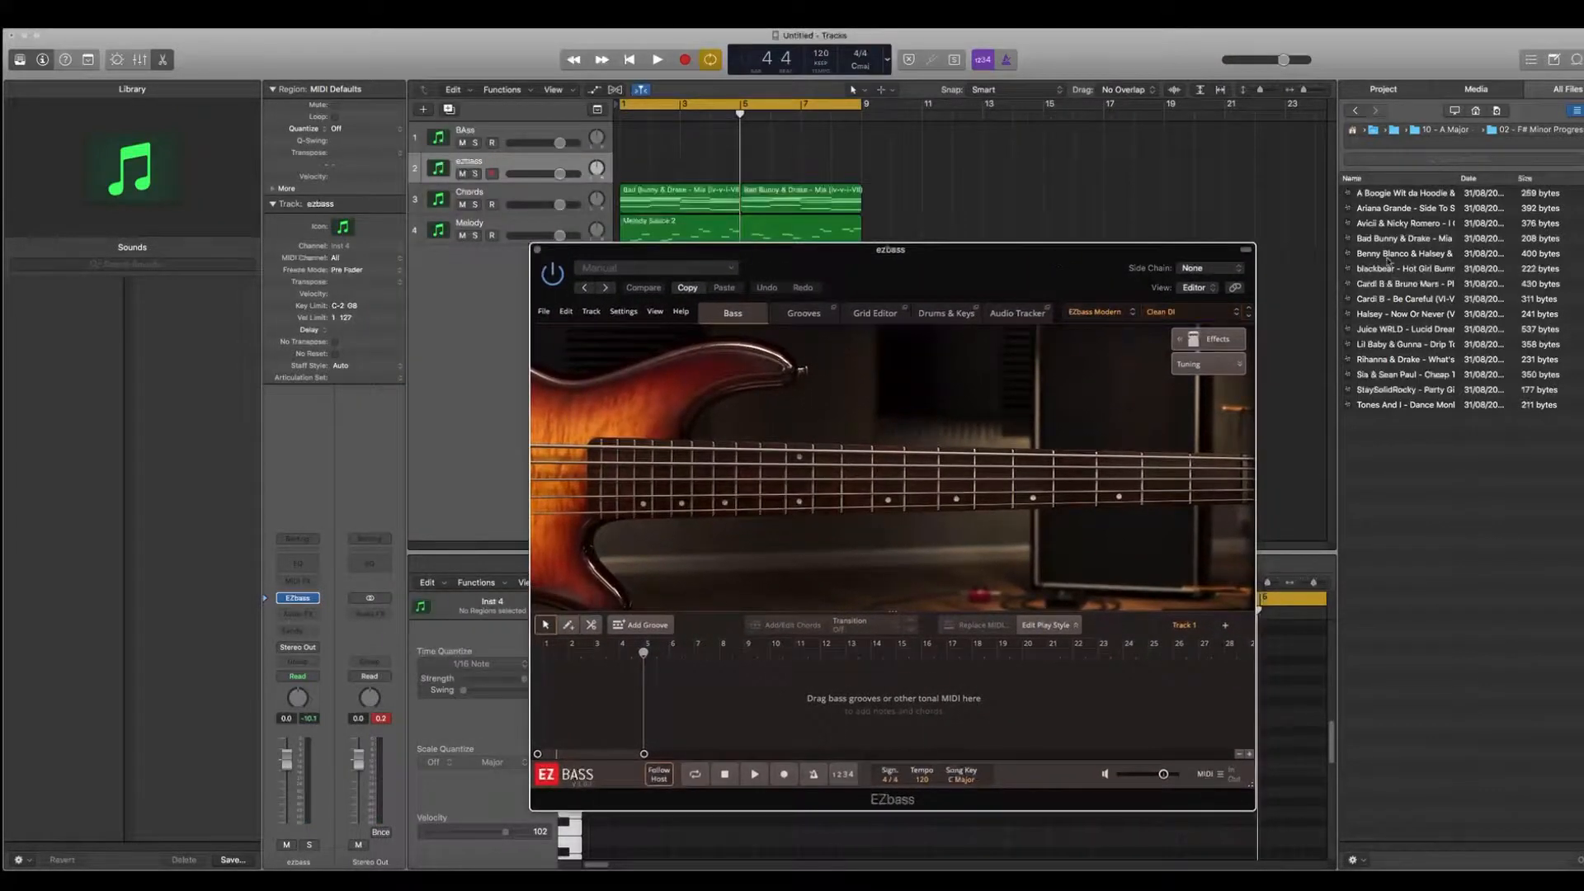
Generate accompanying bass MIDI from the Bad Bunny & Drake - Mia file and place the Left Hand version at bar 1 of EZbass's song track
mouse_move(1376, 243)
left_mouse_down()
mouse_move(1303, 247)
mouse_move(1377, 250)
left_mouse_up()
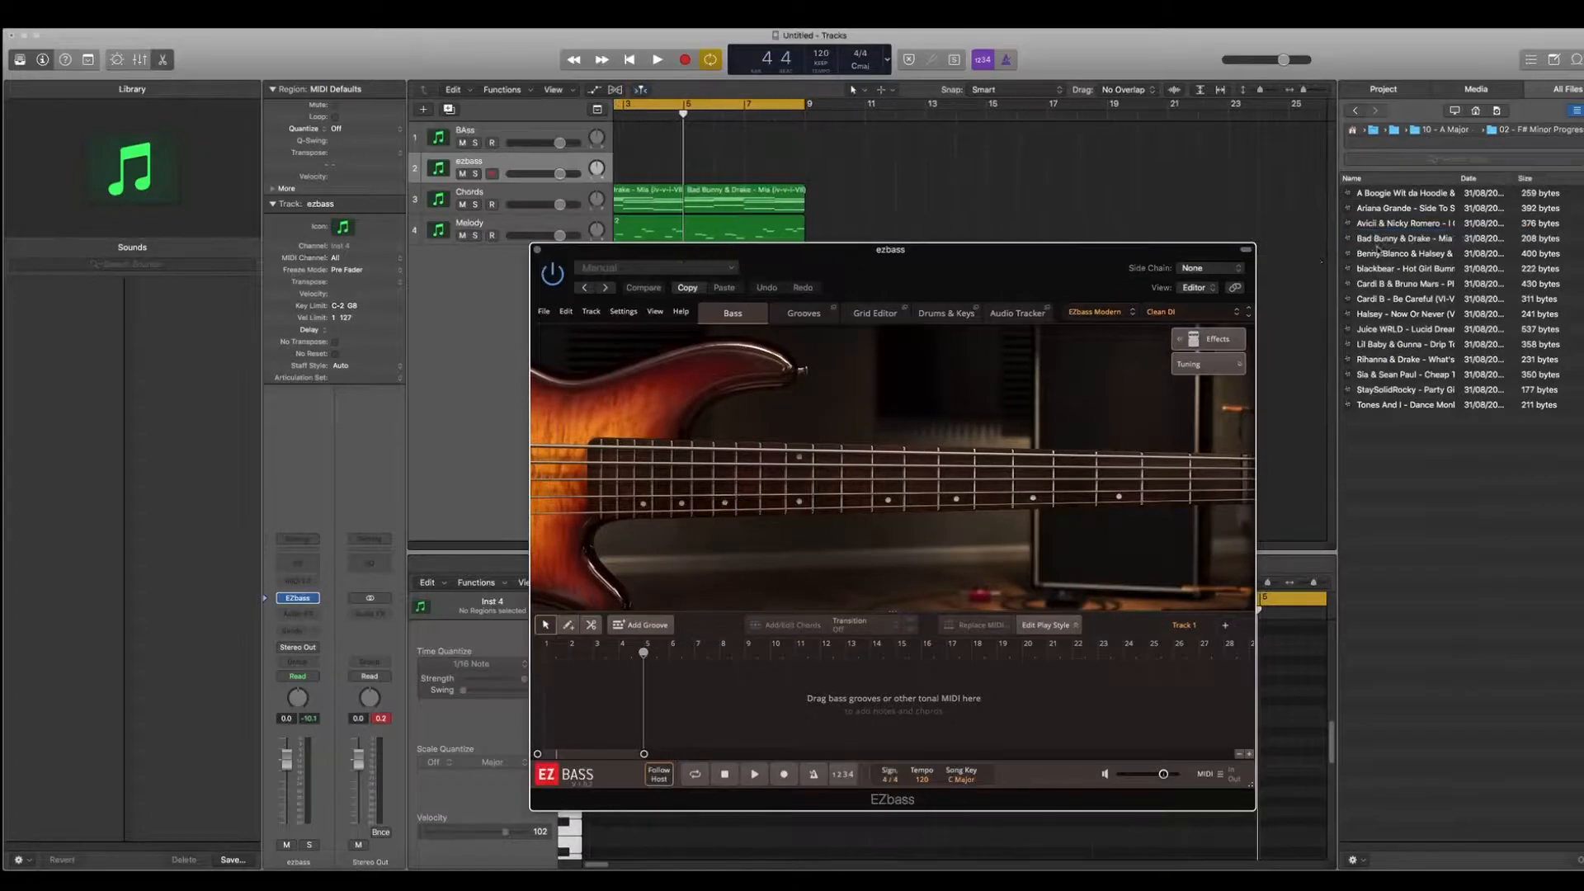
left_click(944, 315)
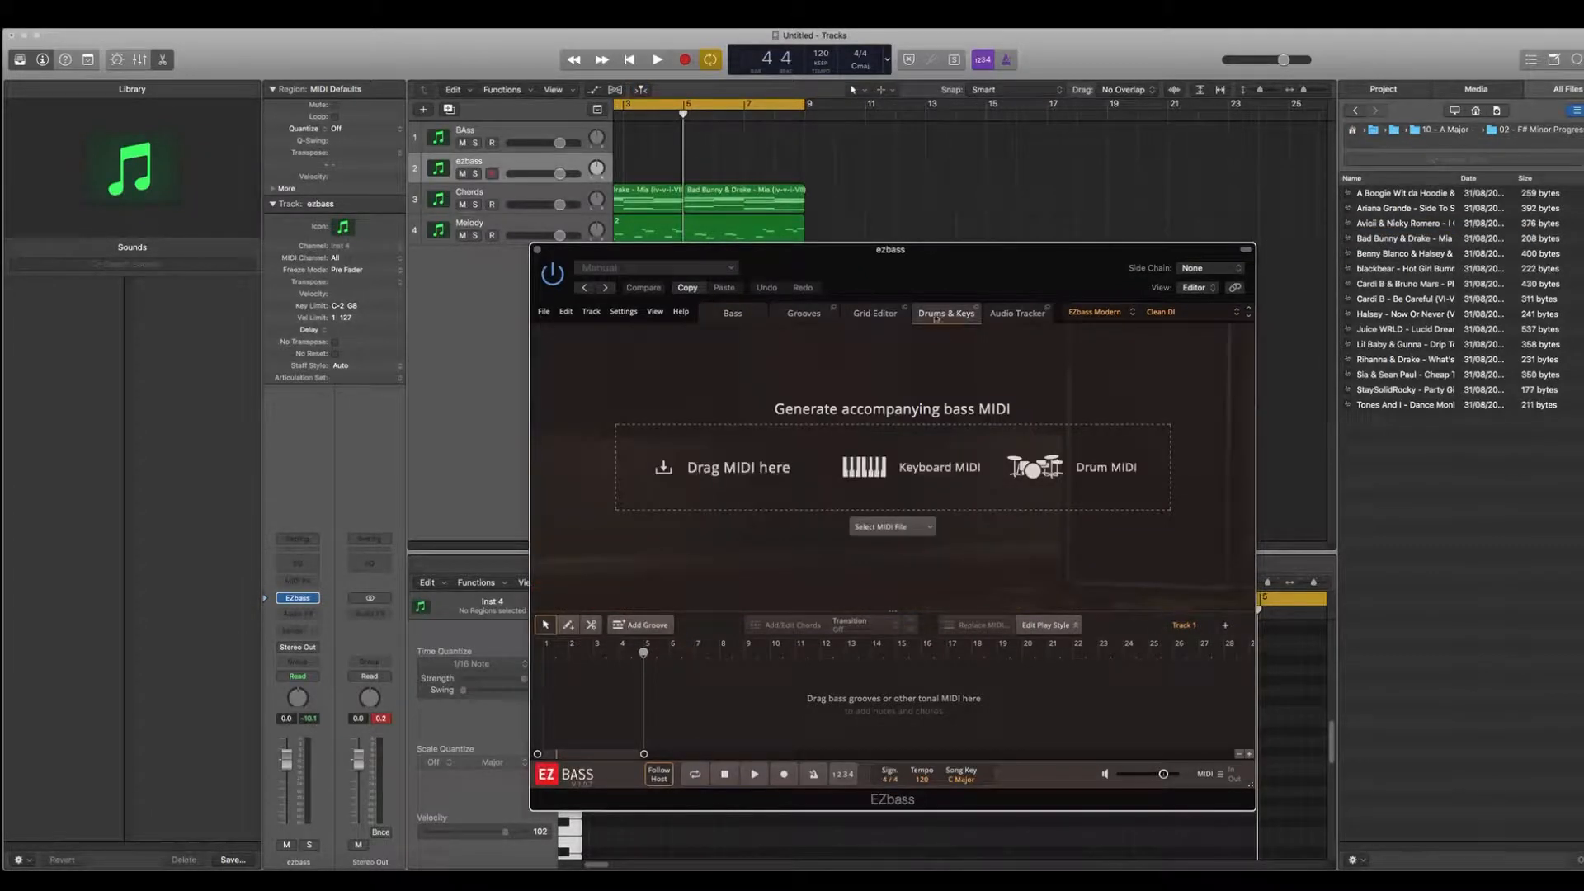
left_click_drag(1376, 241, 907, 483)
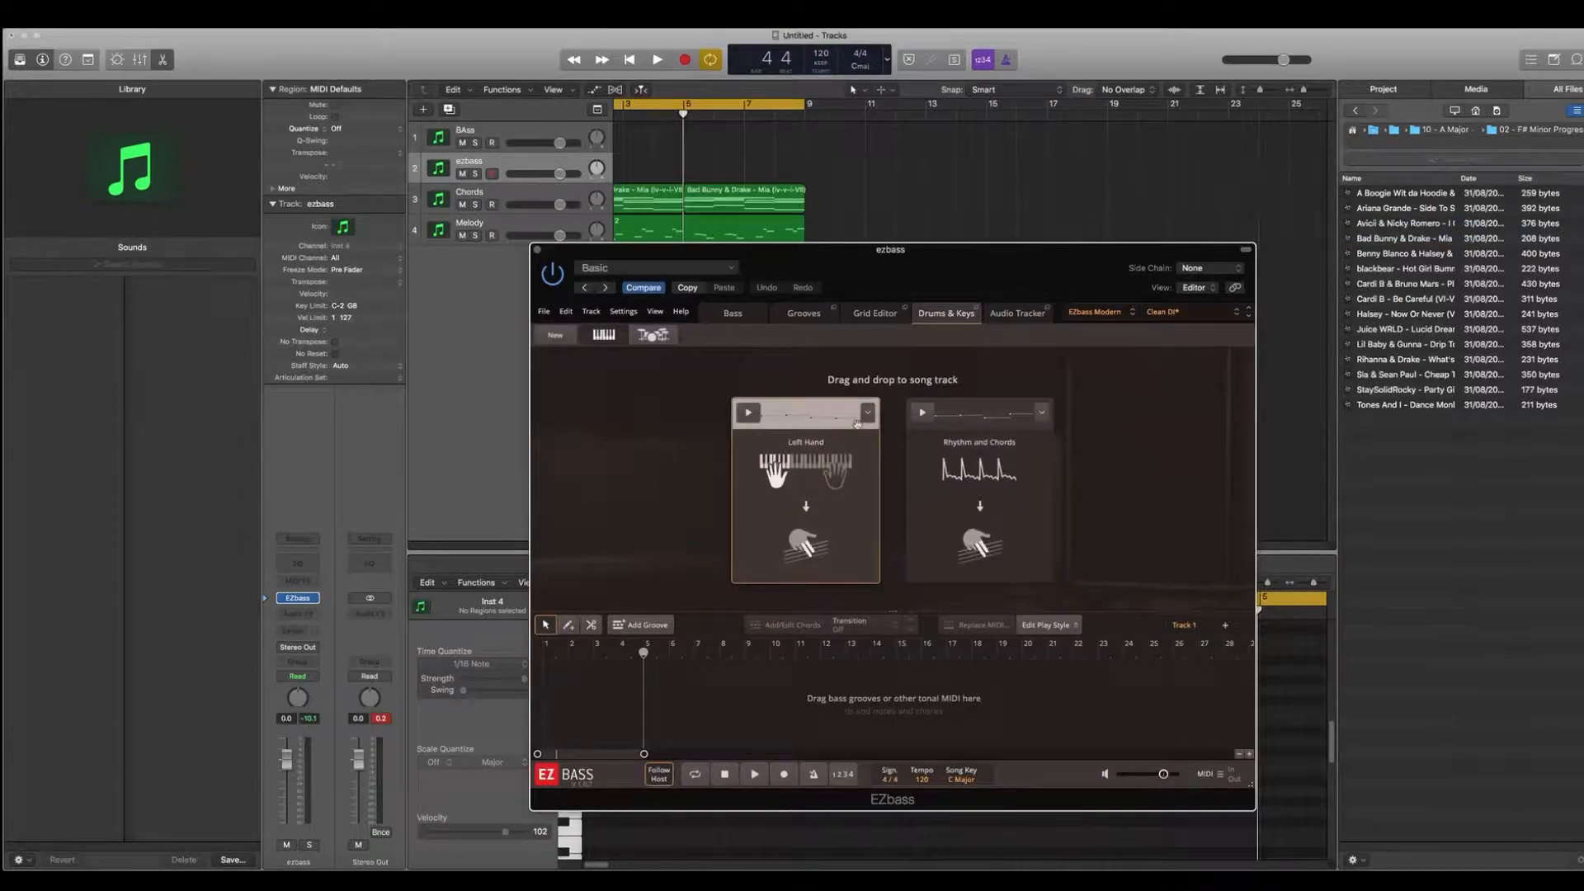
left_click_drag(791, 446, 548, 693)
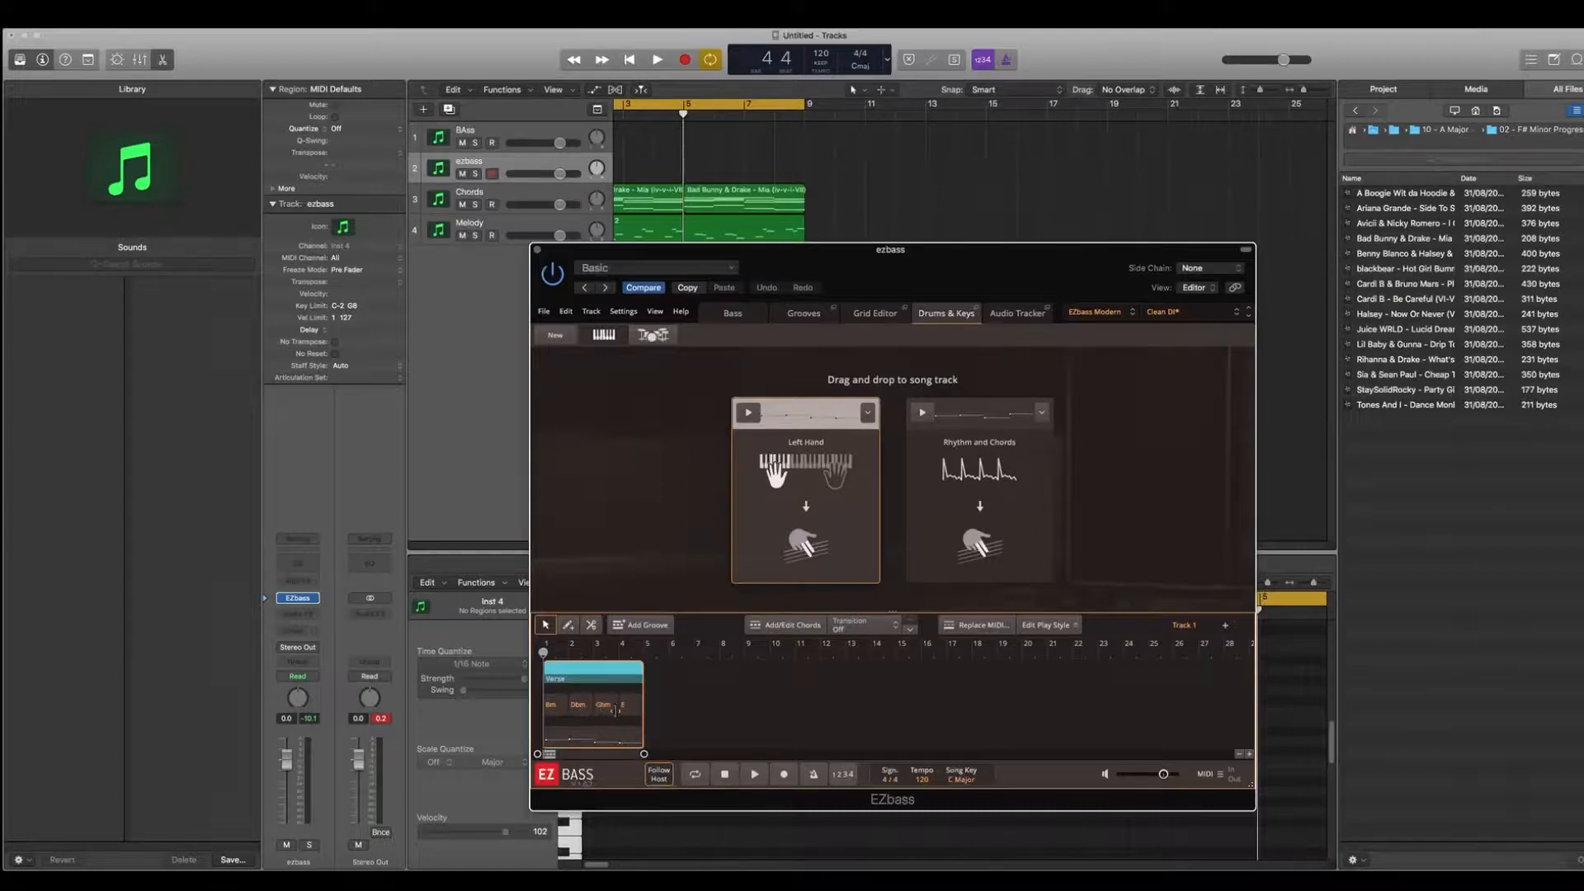
Play the Left Hand bass line with the chords and melody, and return EZbass's playhead to bar 1
key("space")
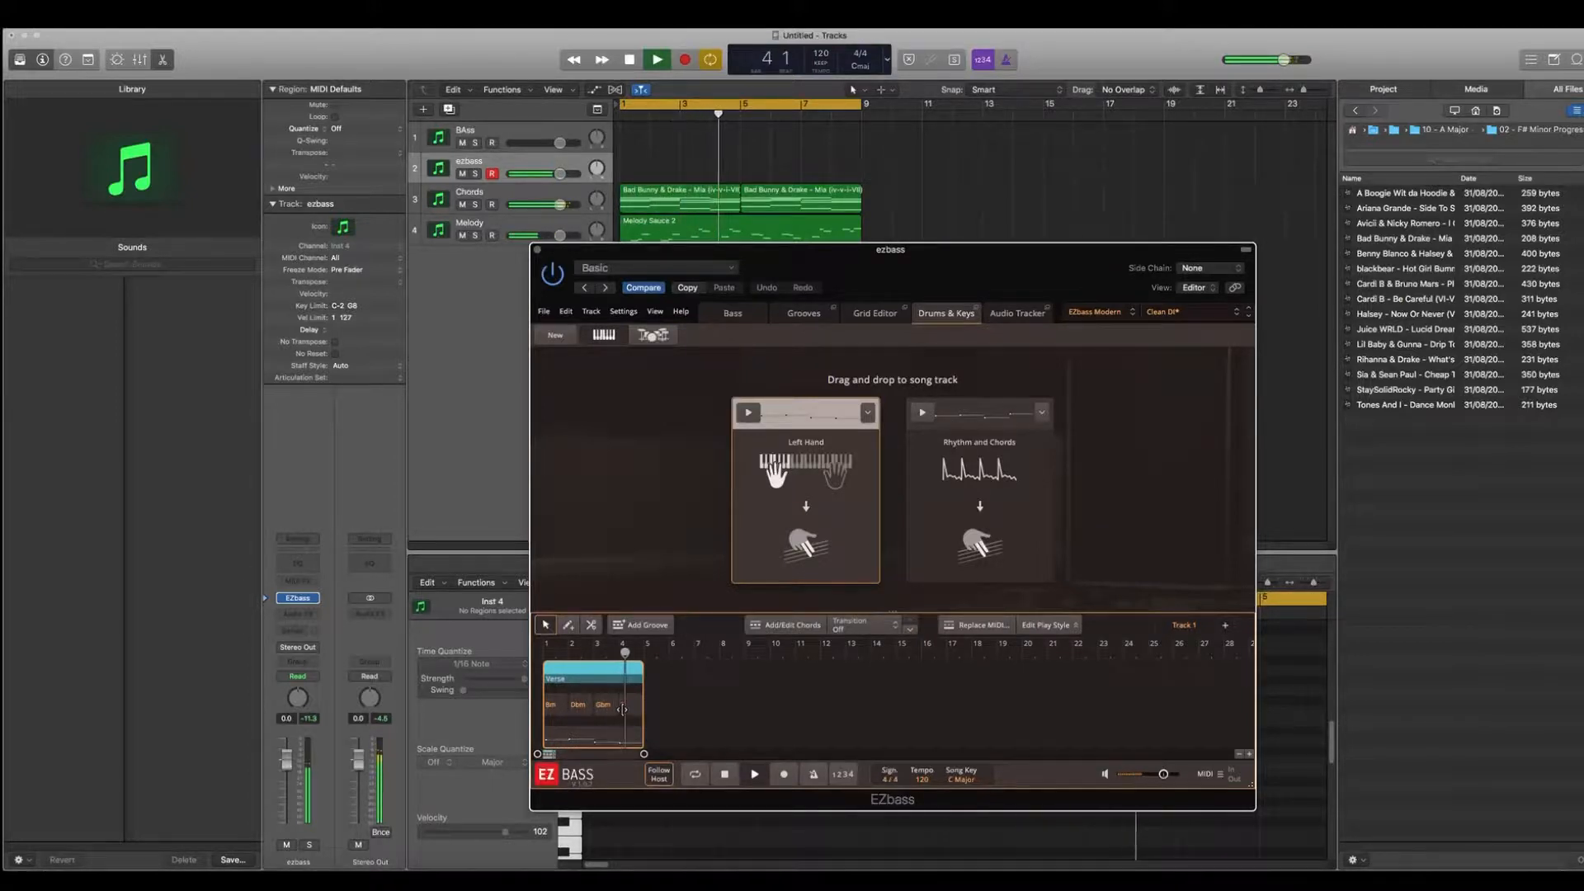
key("space")
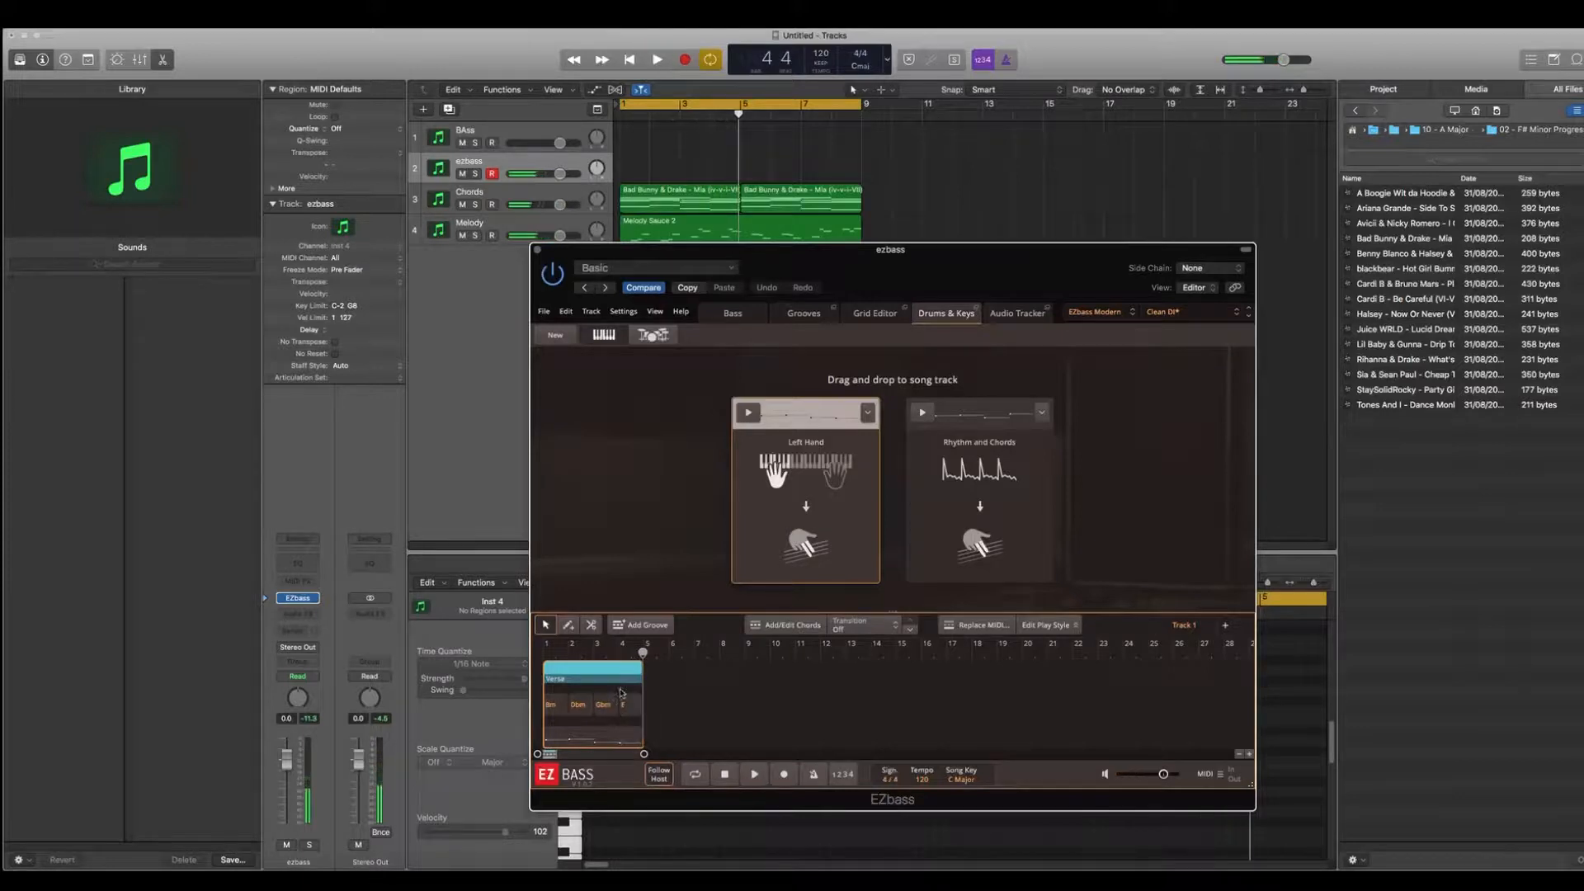
left_click(623, 654)
left_click_drag(625, 655, 525, 655)
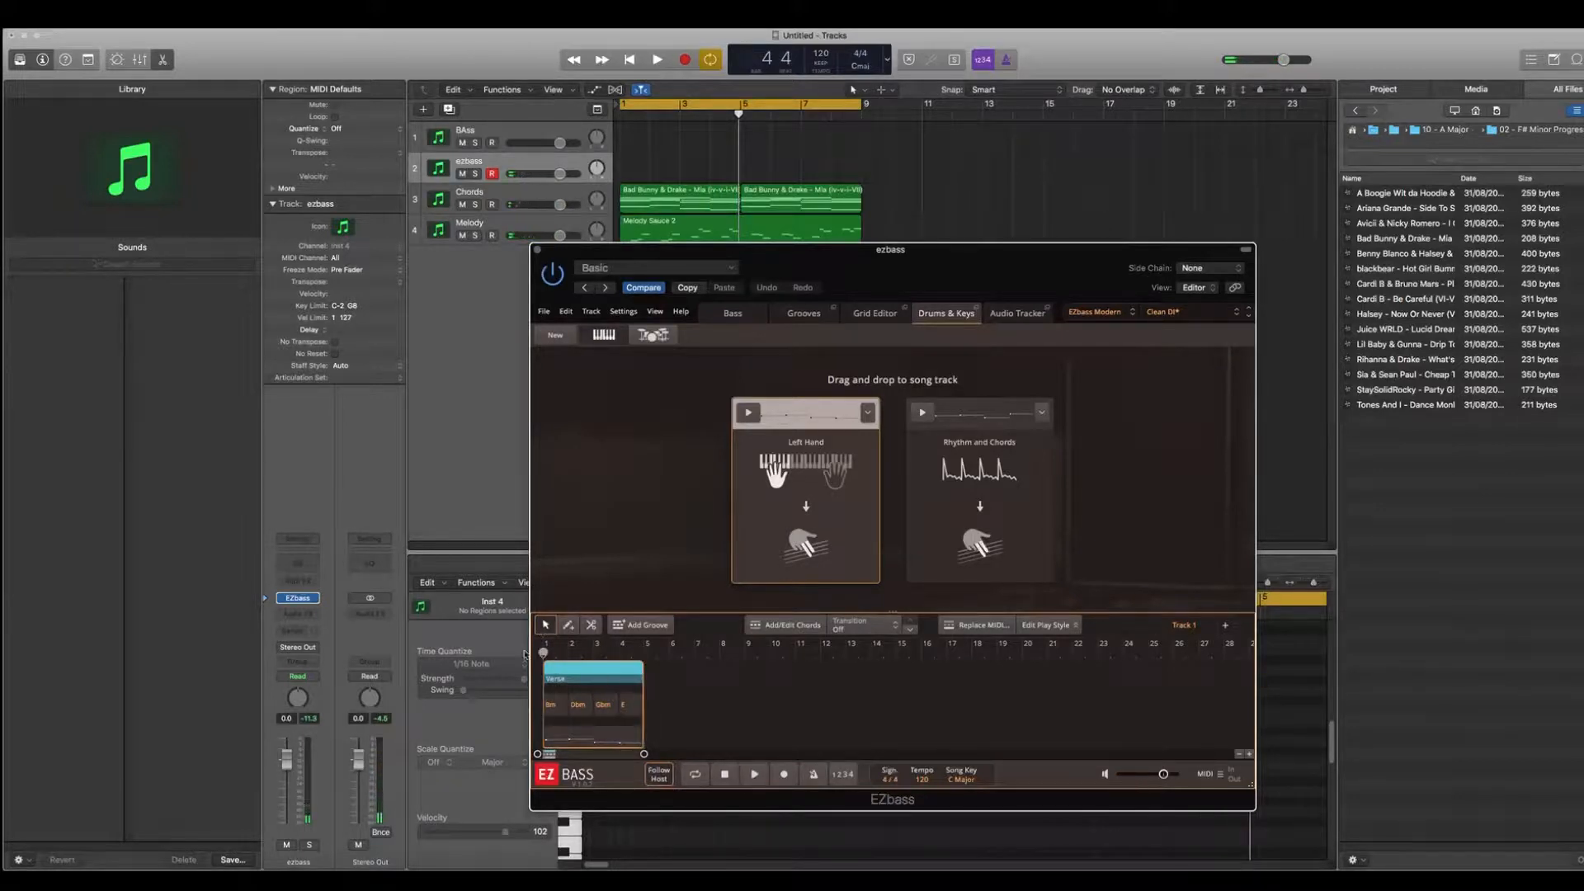
Show the EZbass groove library and filter it to the Pop/Rock genre
left_click(804, 313)
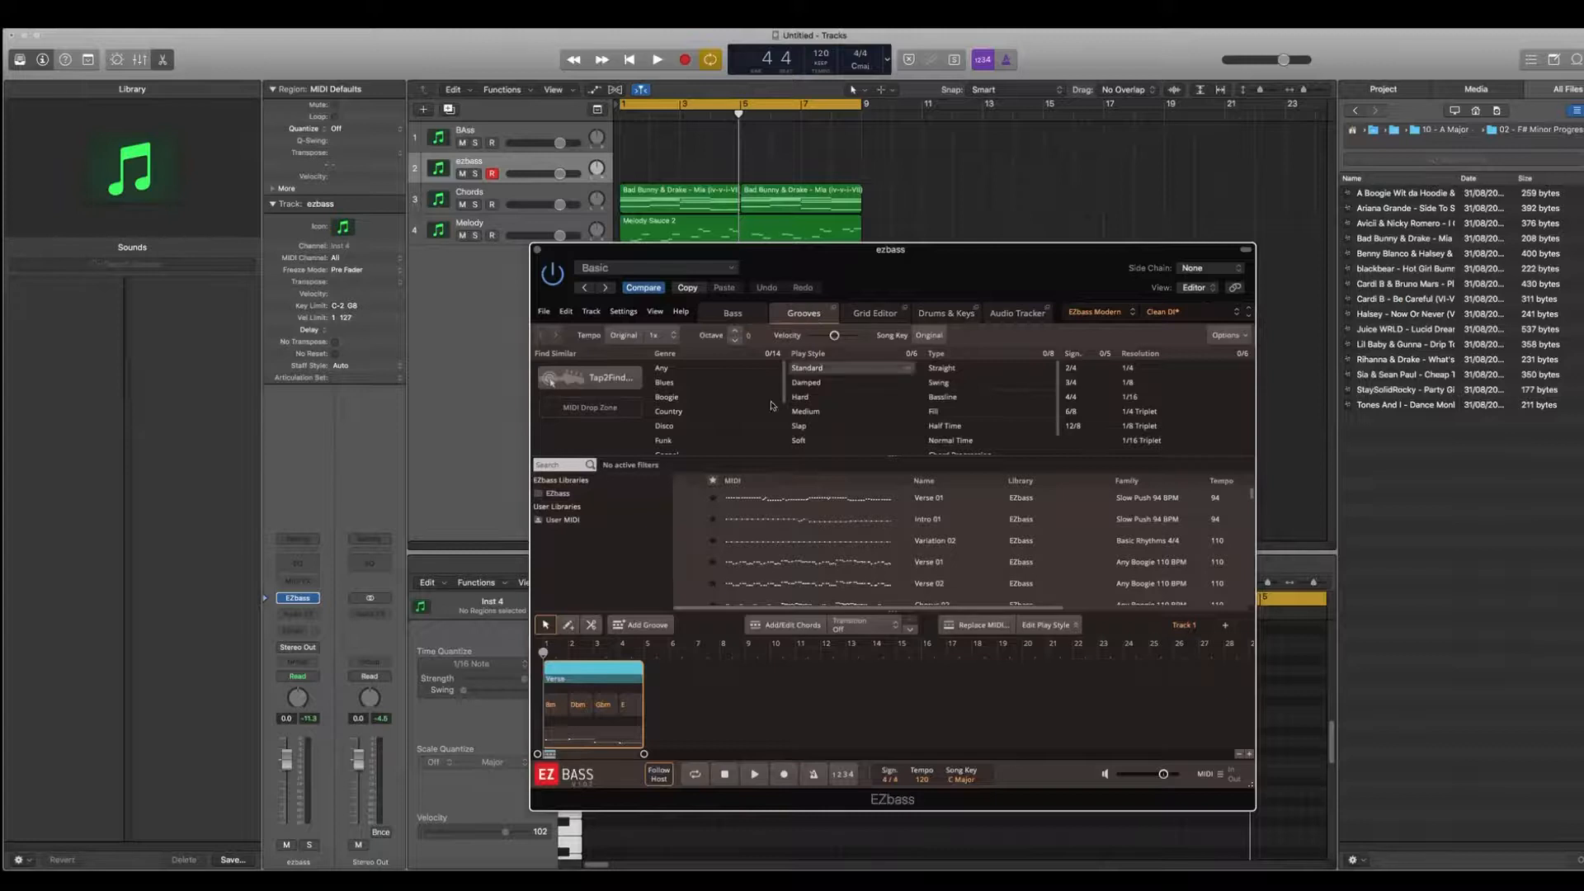
scroll(681, 423, "down", 5)
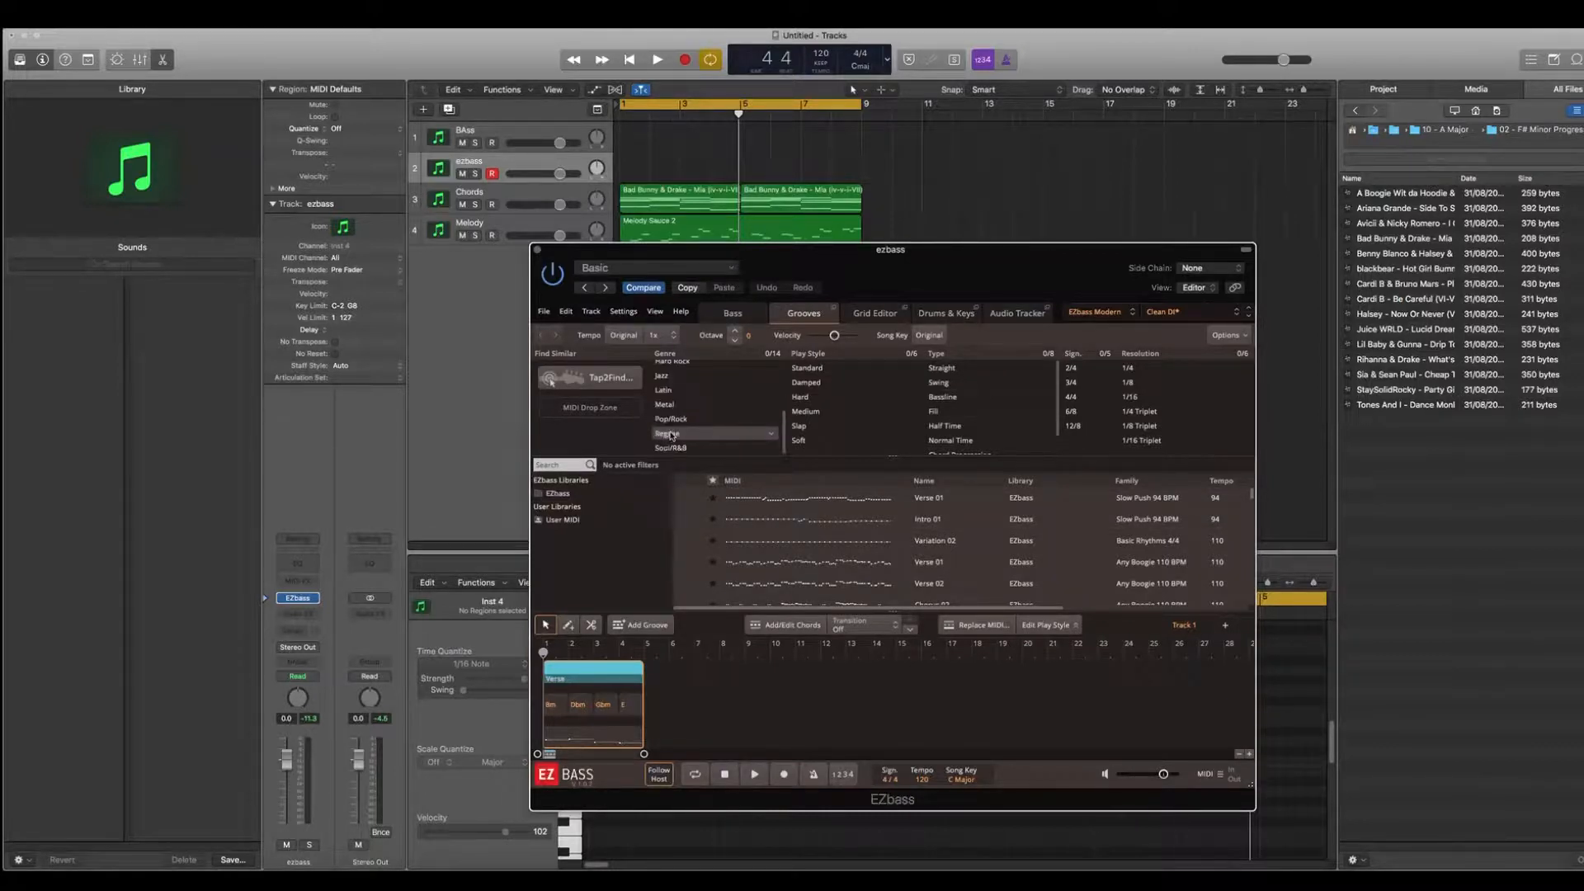
scroll(672, 436, "down", 2)
left_click(676, 419)
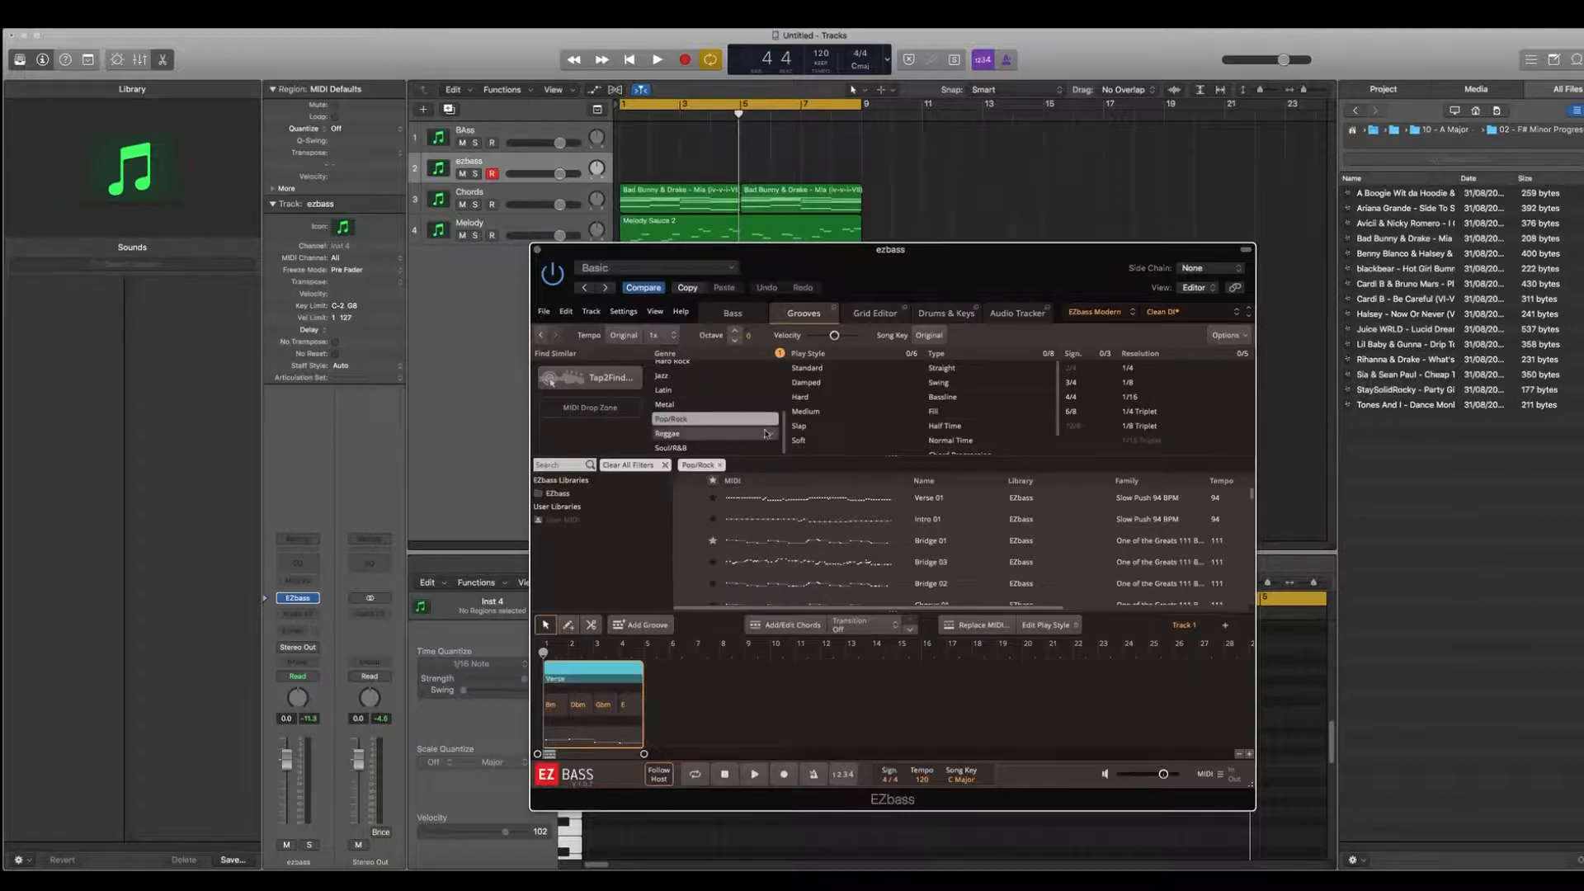
Audition the Tennessee 131 BPM grooves Intro 02, Bridge 01 and Bridge 02
scroll(728, 564, "down", 5)
scroll(728, 565, "down", 5)
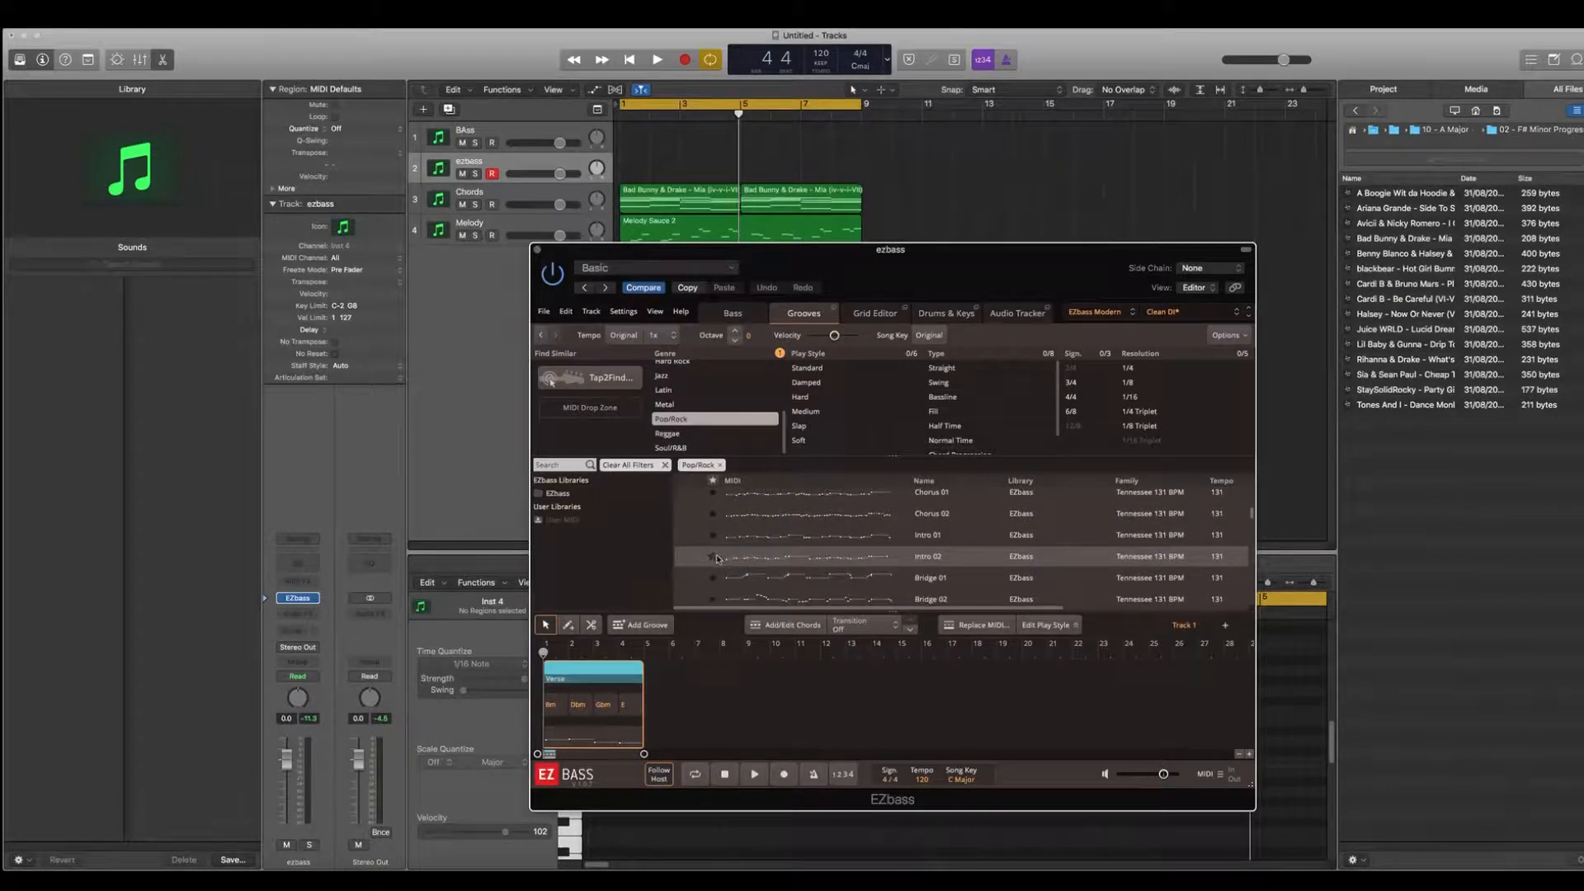
left_click(688, 557)
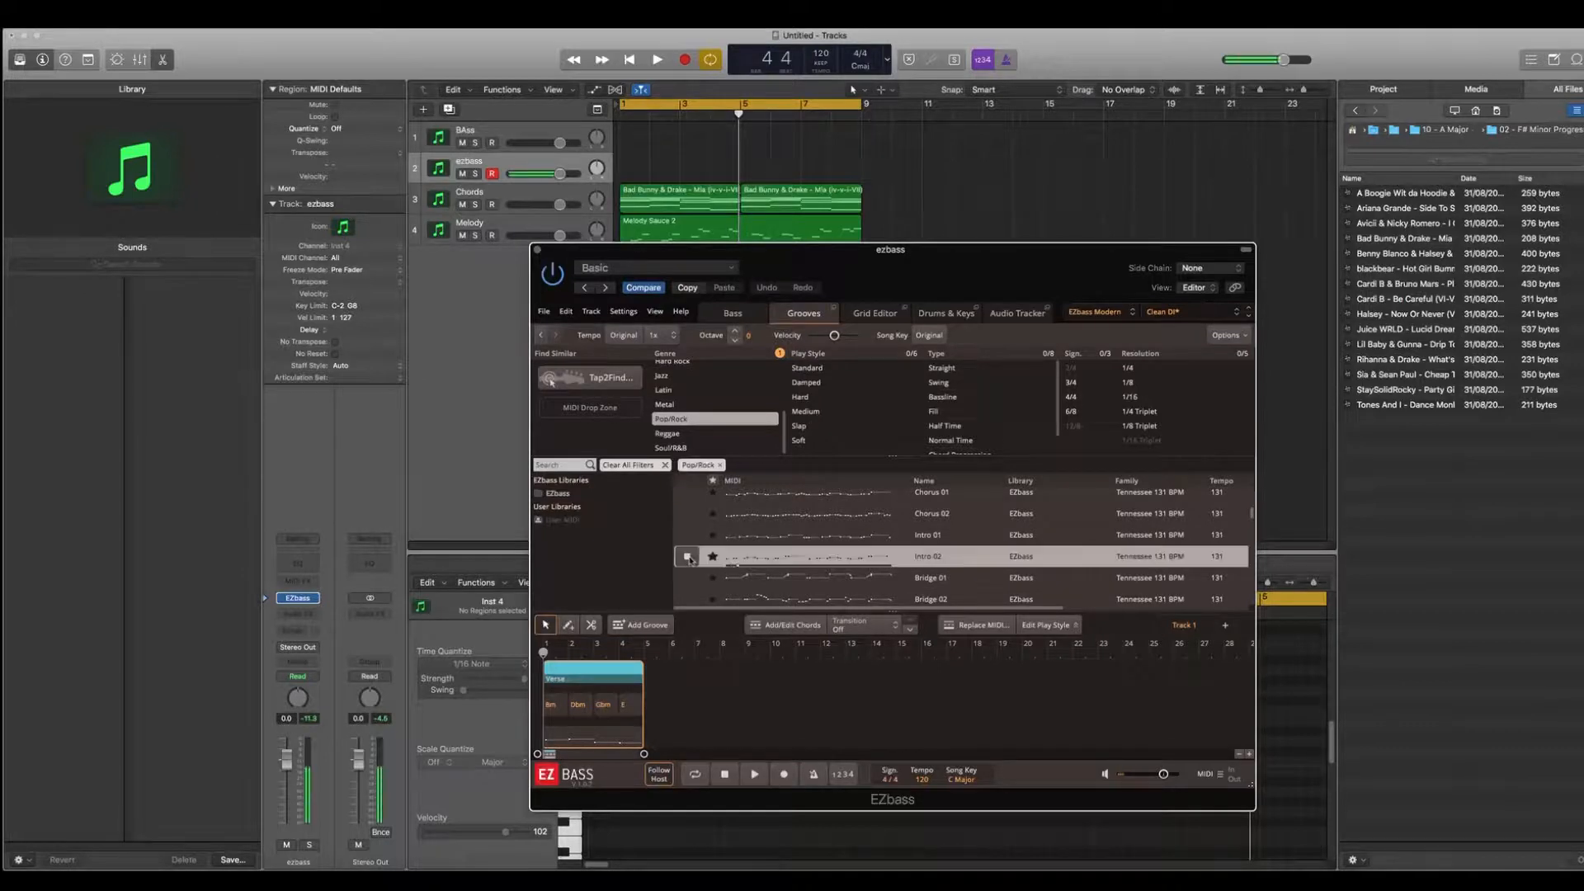
left_click(688, 579)
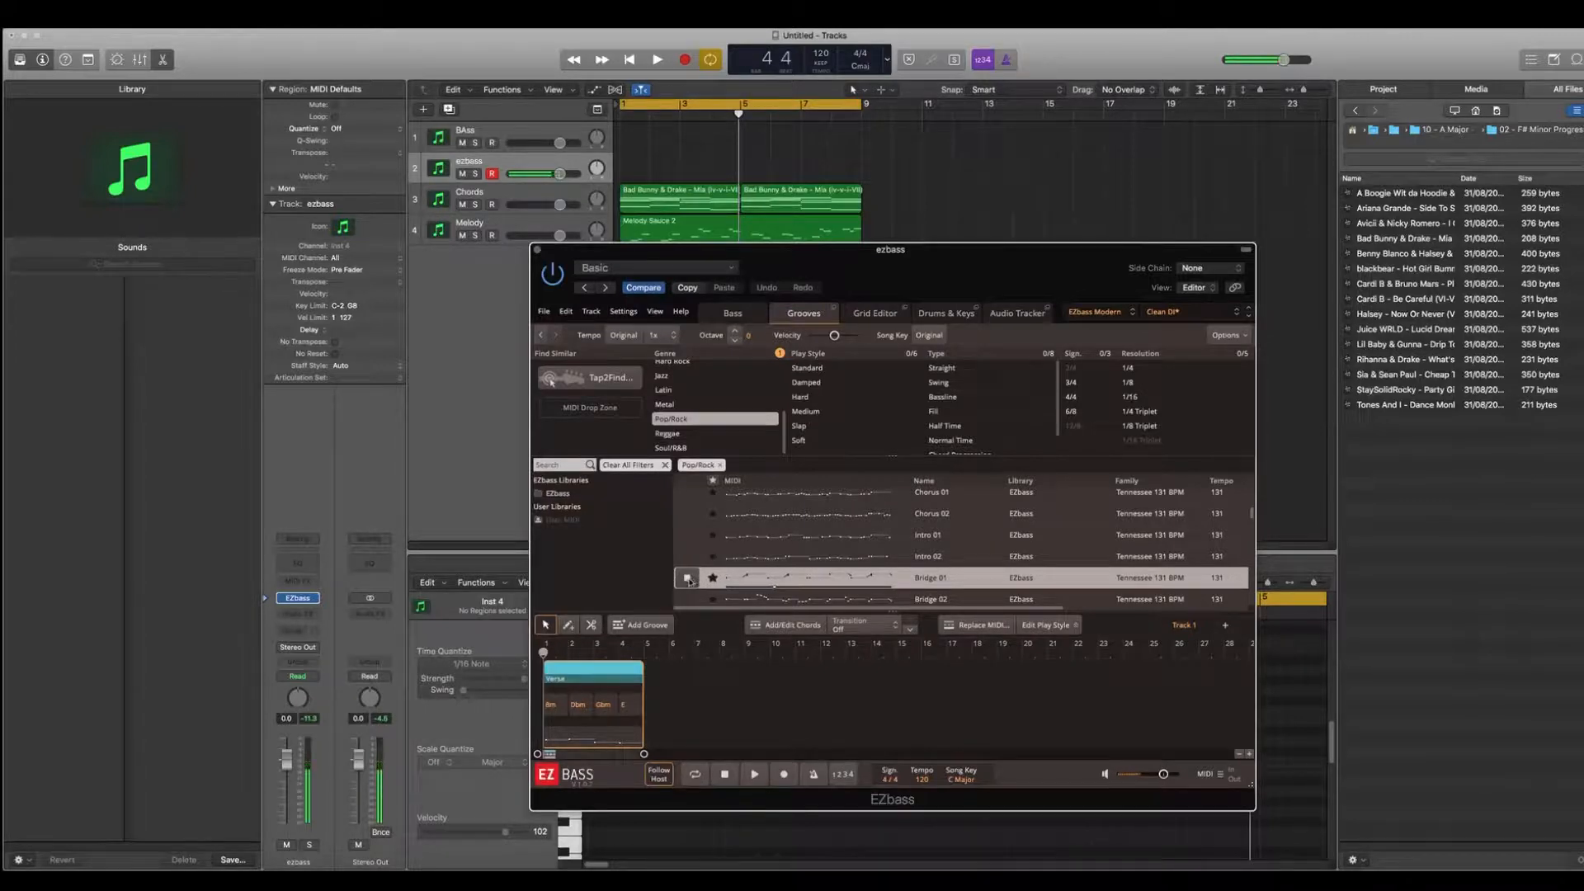
left_click(688, 600)
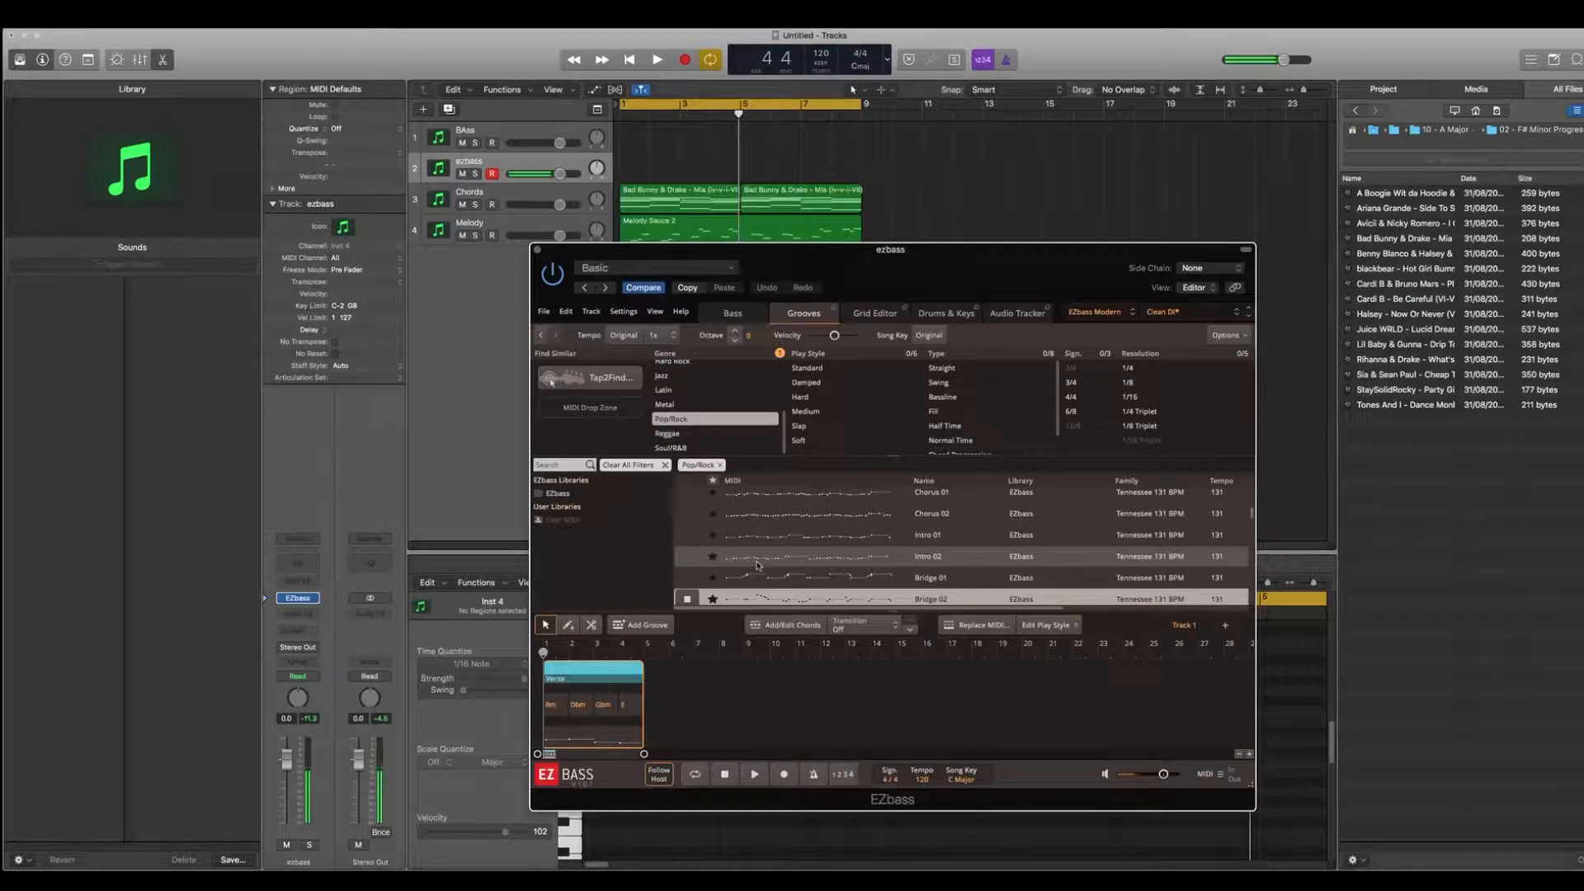
Place the Tennessee 131 BPM Bridge 02 groove at bar 1 of the song track, replacing the Left Hand bass notes
scroll(749, 576, "down", 1)
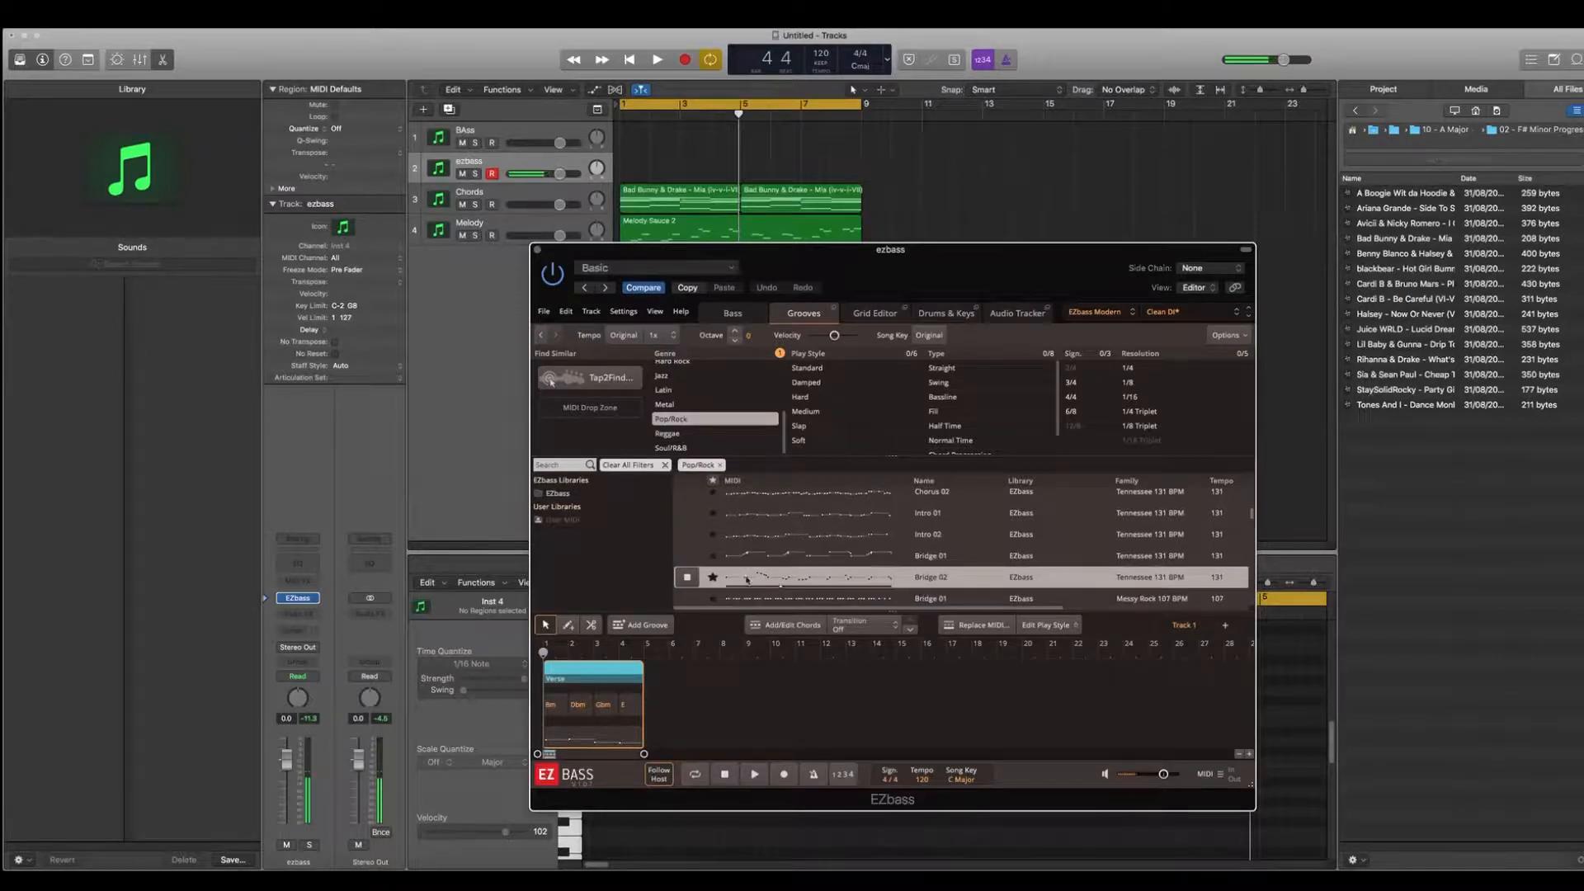
left_click_drag(693, 581, 544, 741)
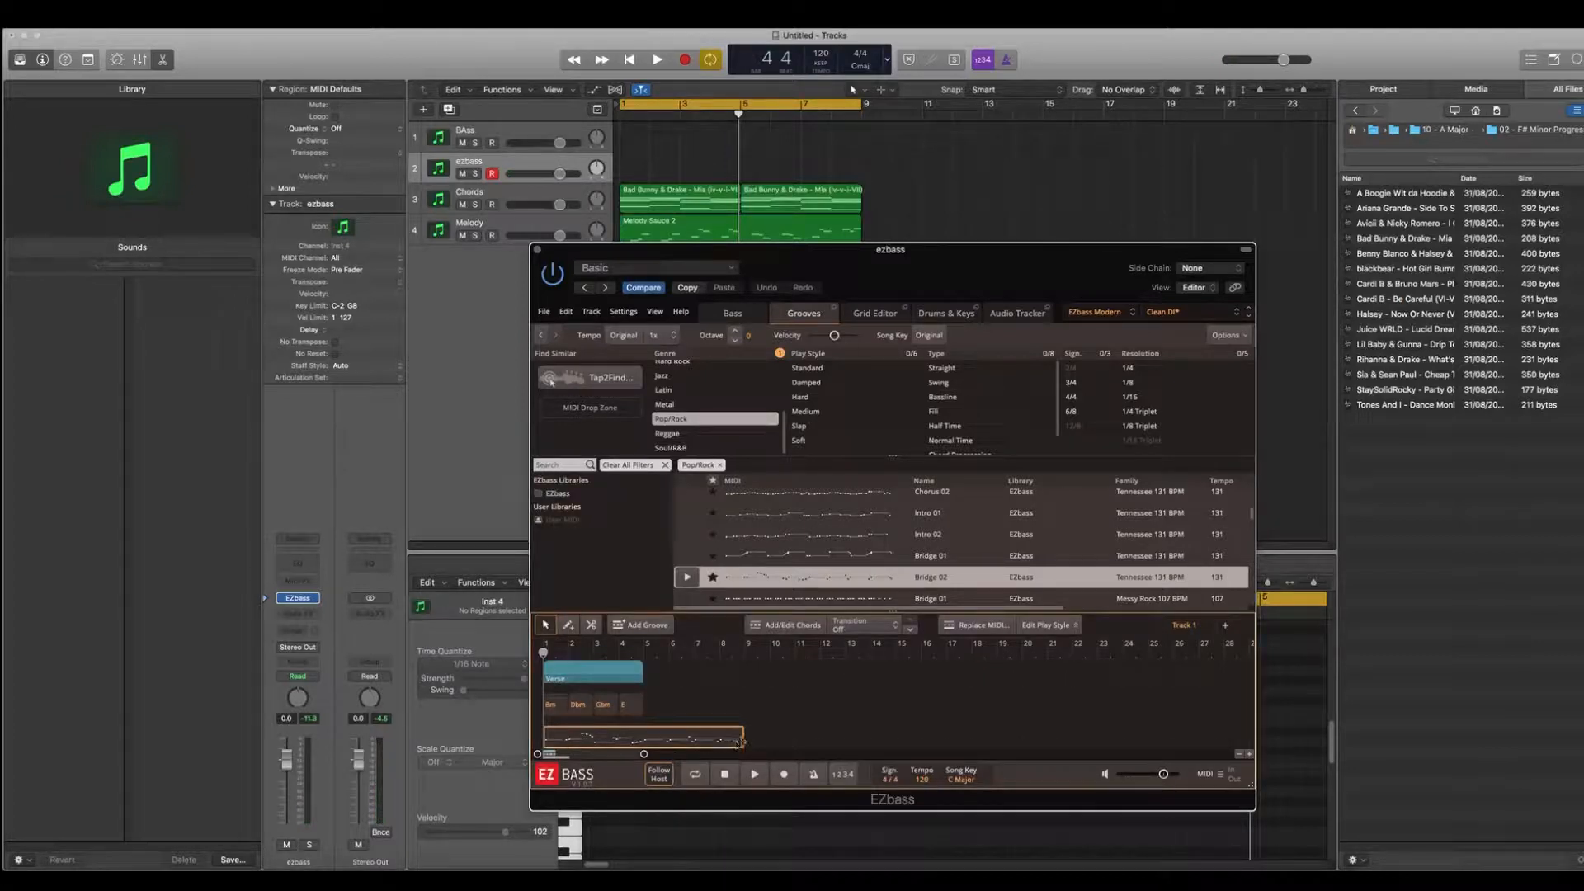
left_click_drag(742, 741, 709, 742)
left_click(673, 696)
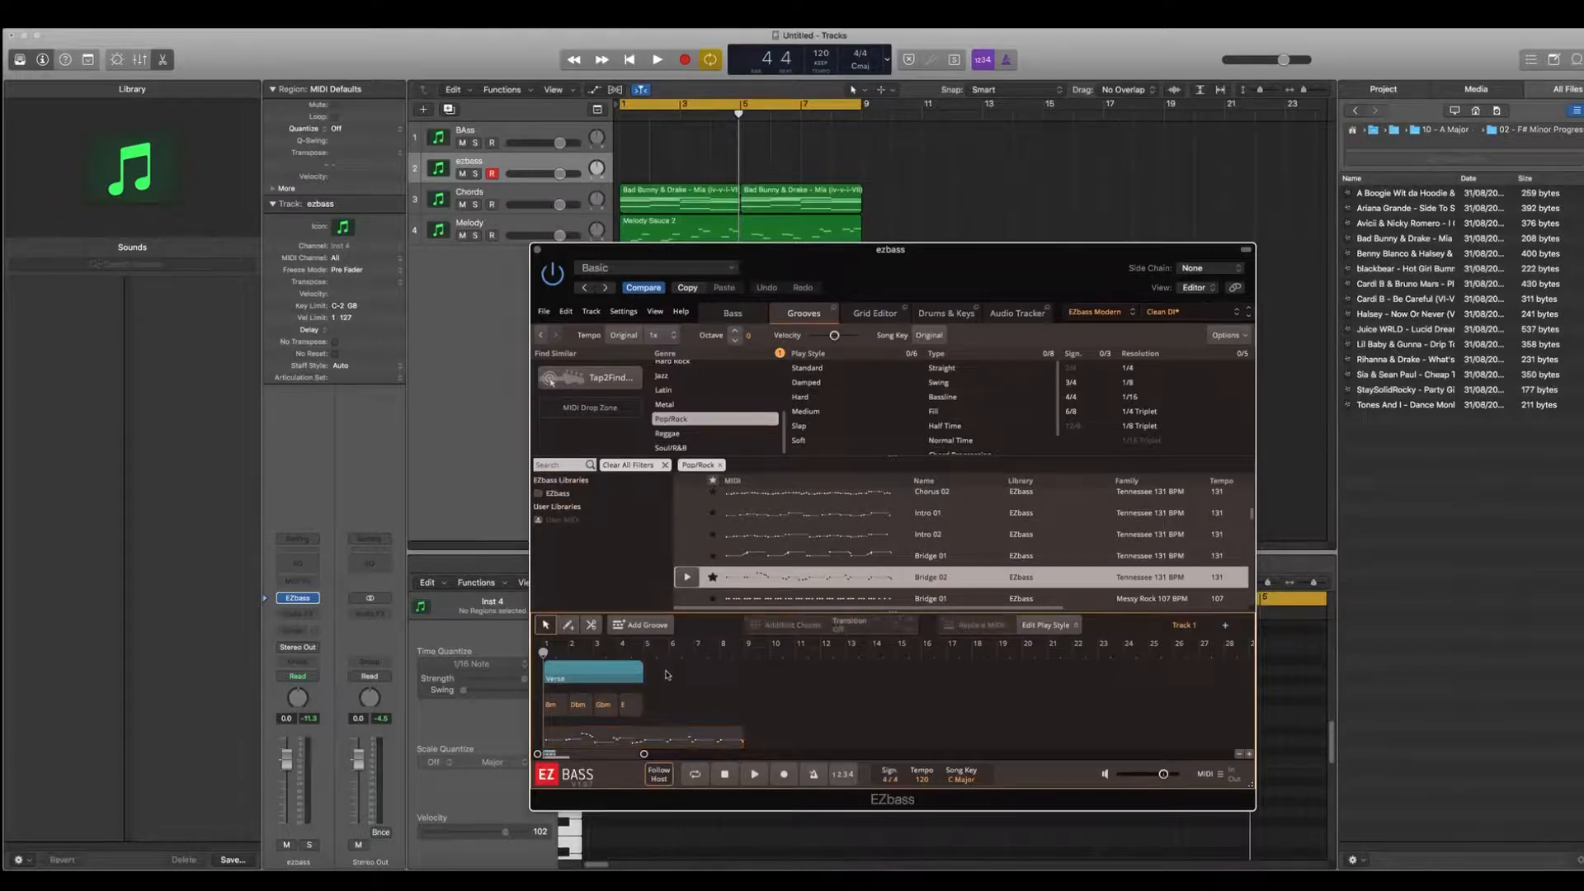
Copy the four chords to bar 5 and extend the Verse block to the end of the Bridge 02 groove
left_click(565, 707)
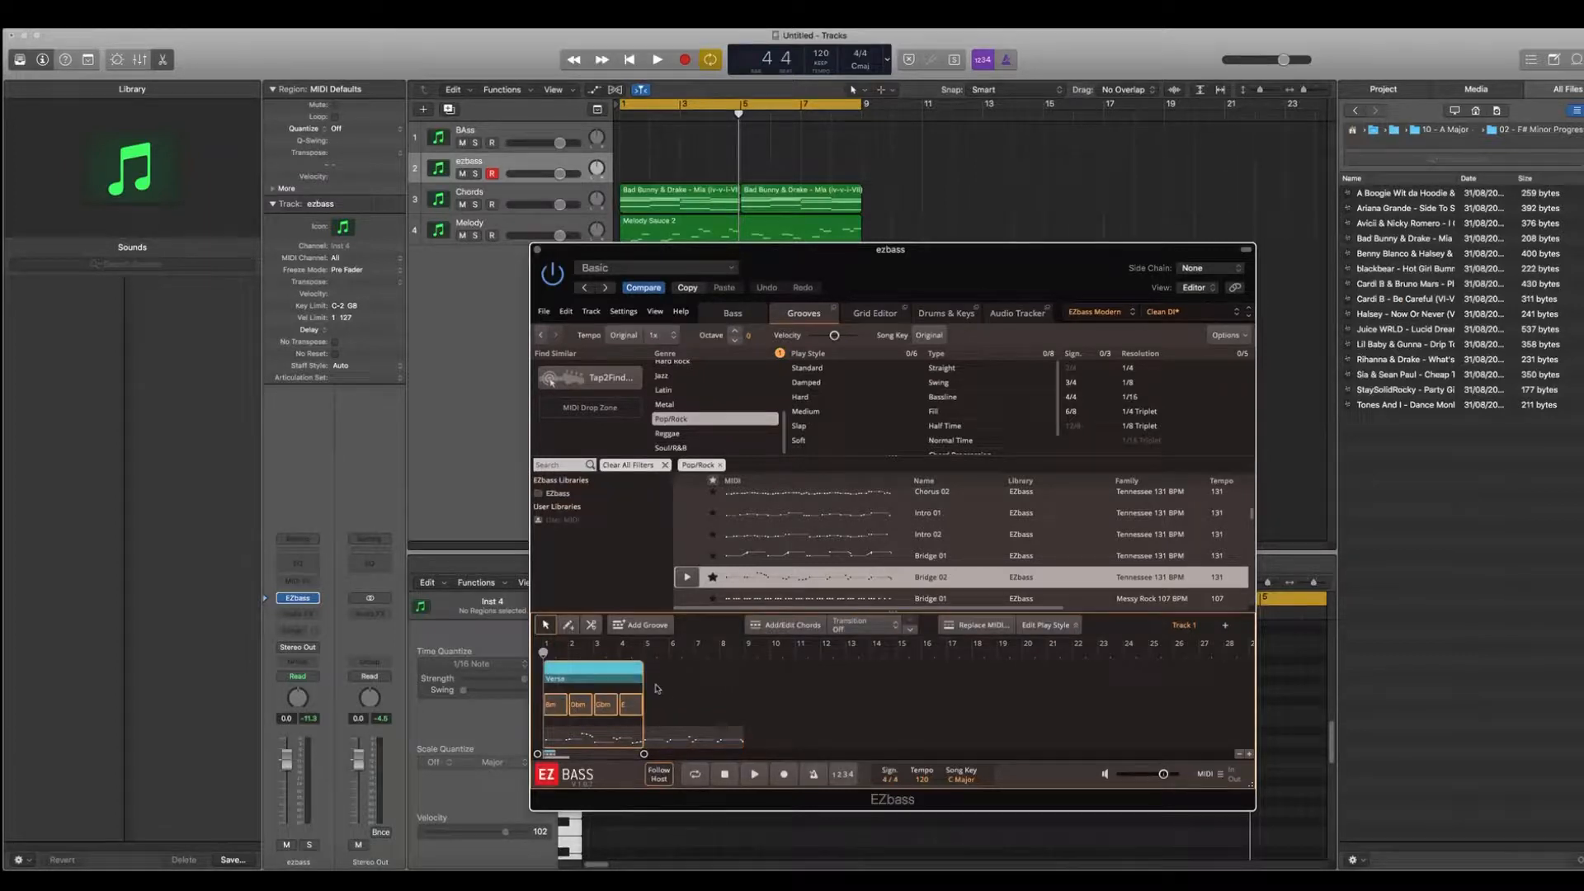
left_click(620, 674)
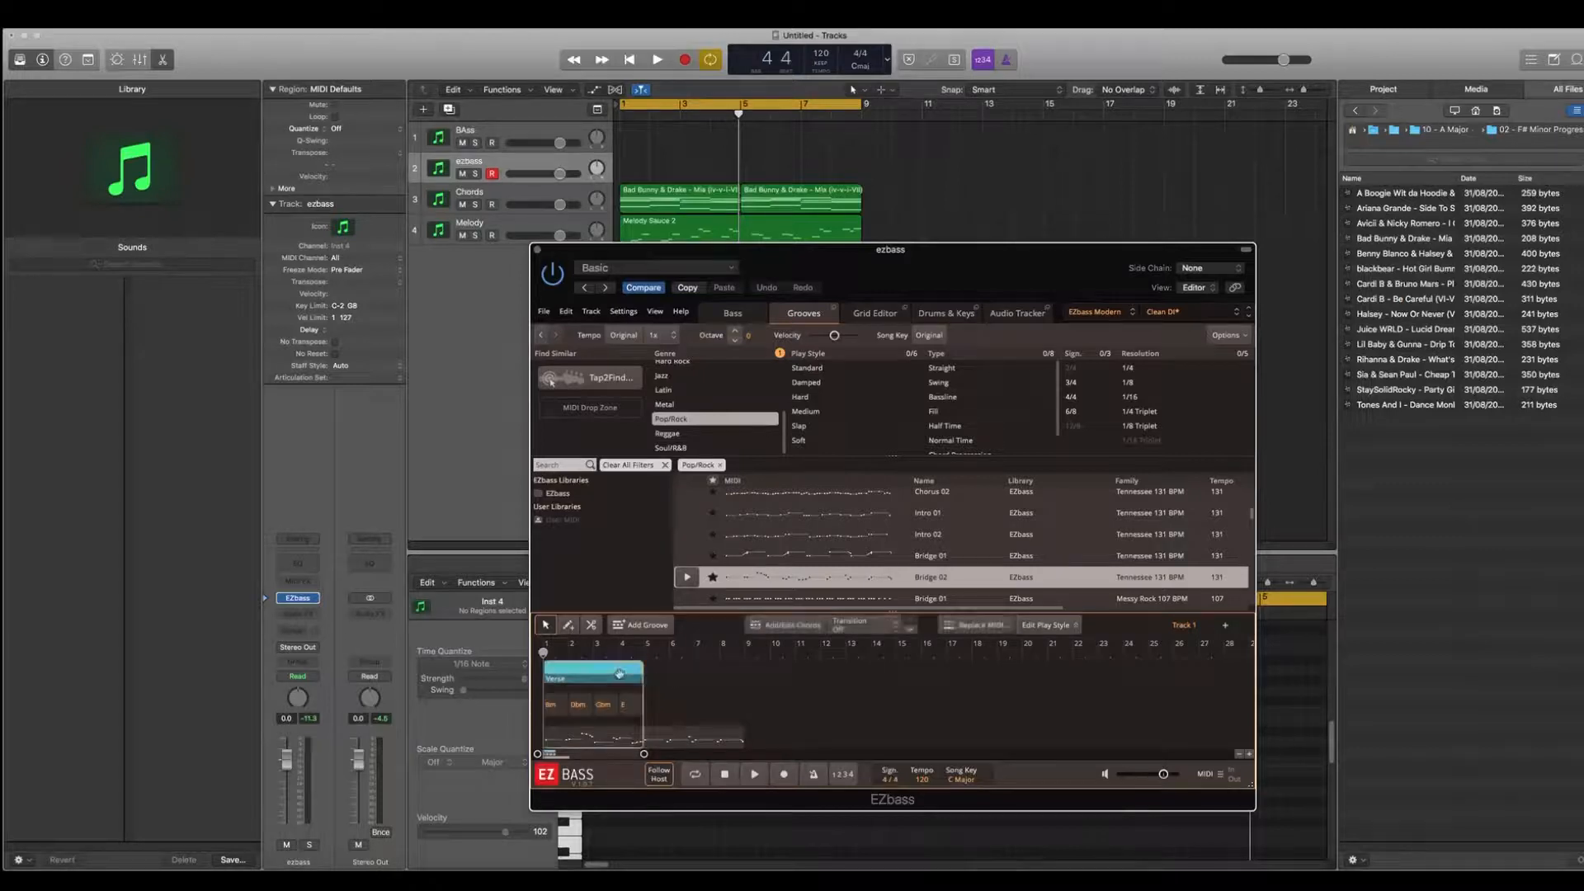
left_click(617, 707)
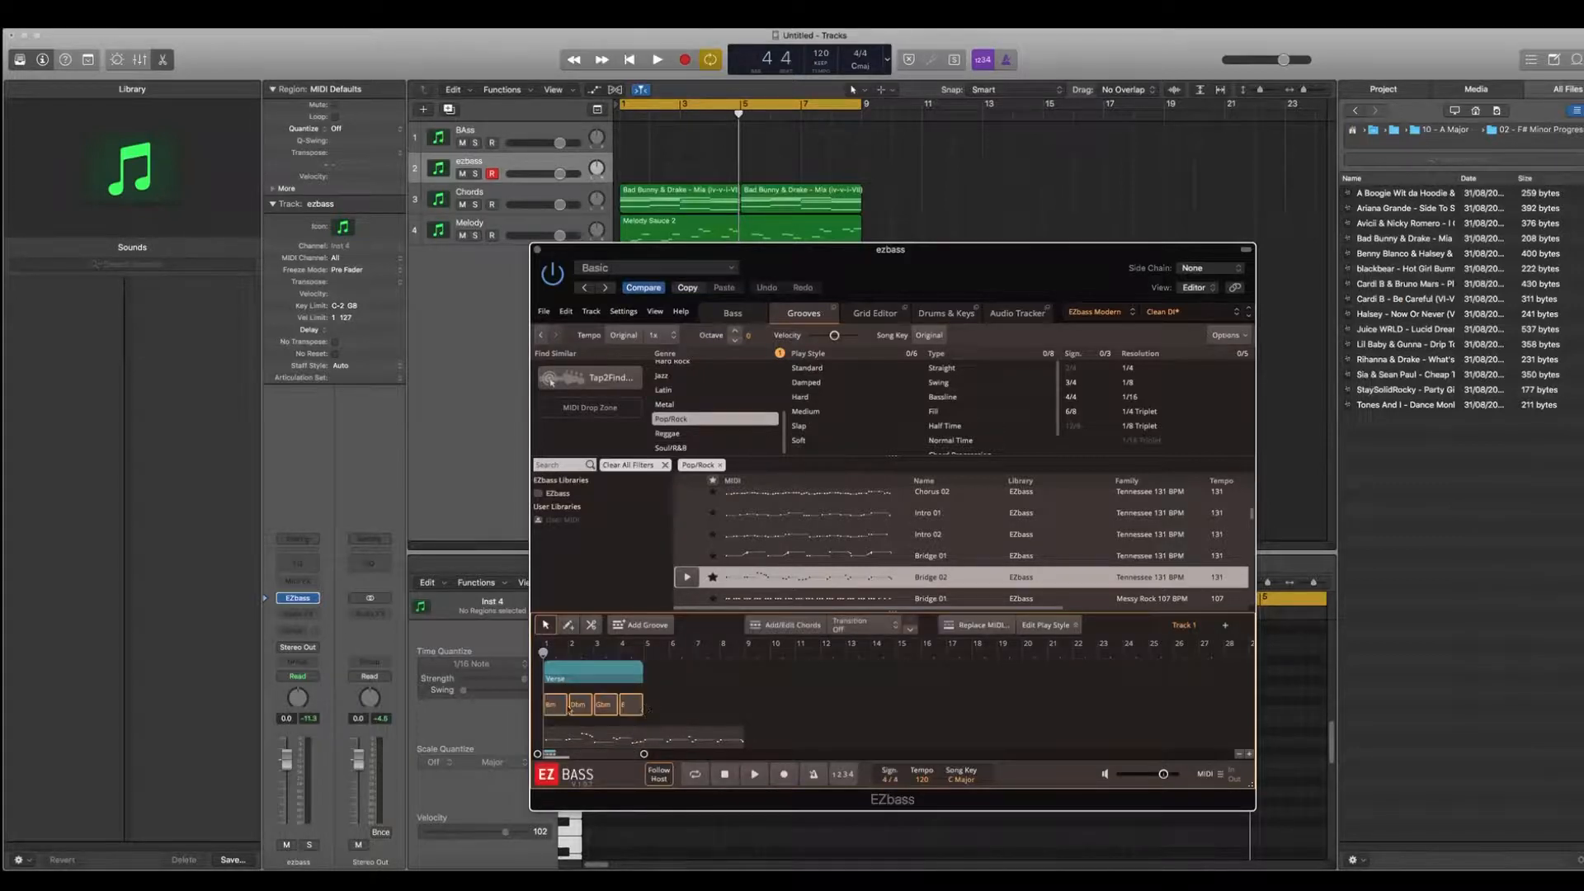
left_click(646, 656)
key("super+v")
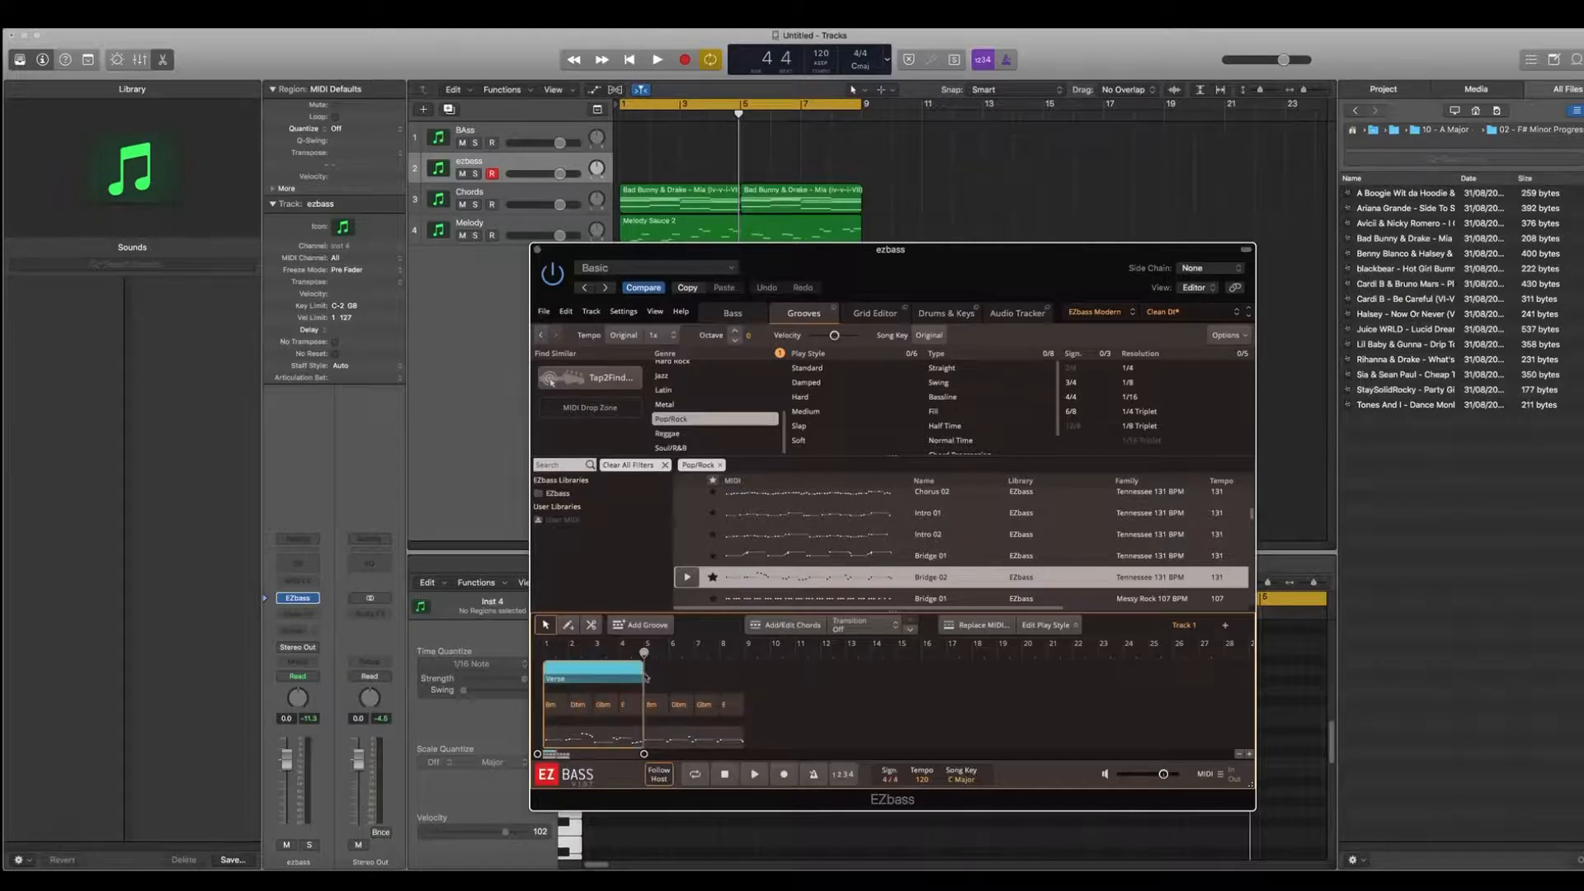
left_click_drag(640, 673, 748, 670)
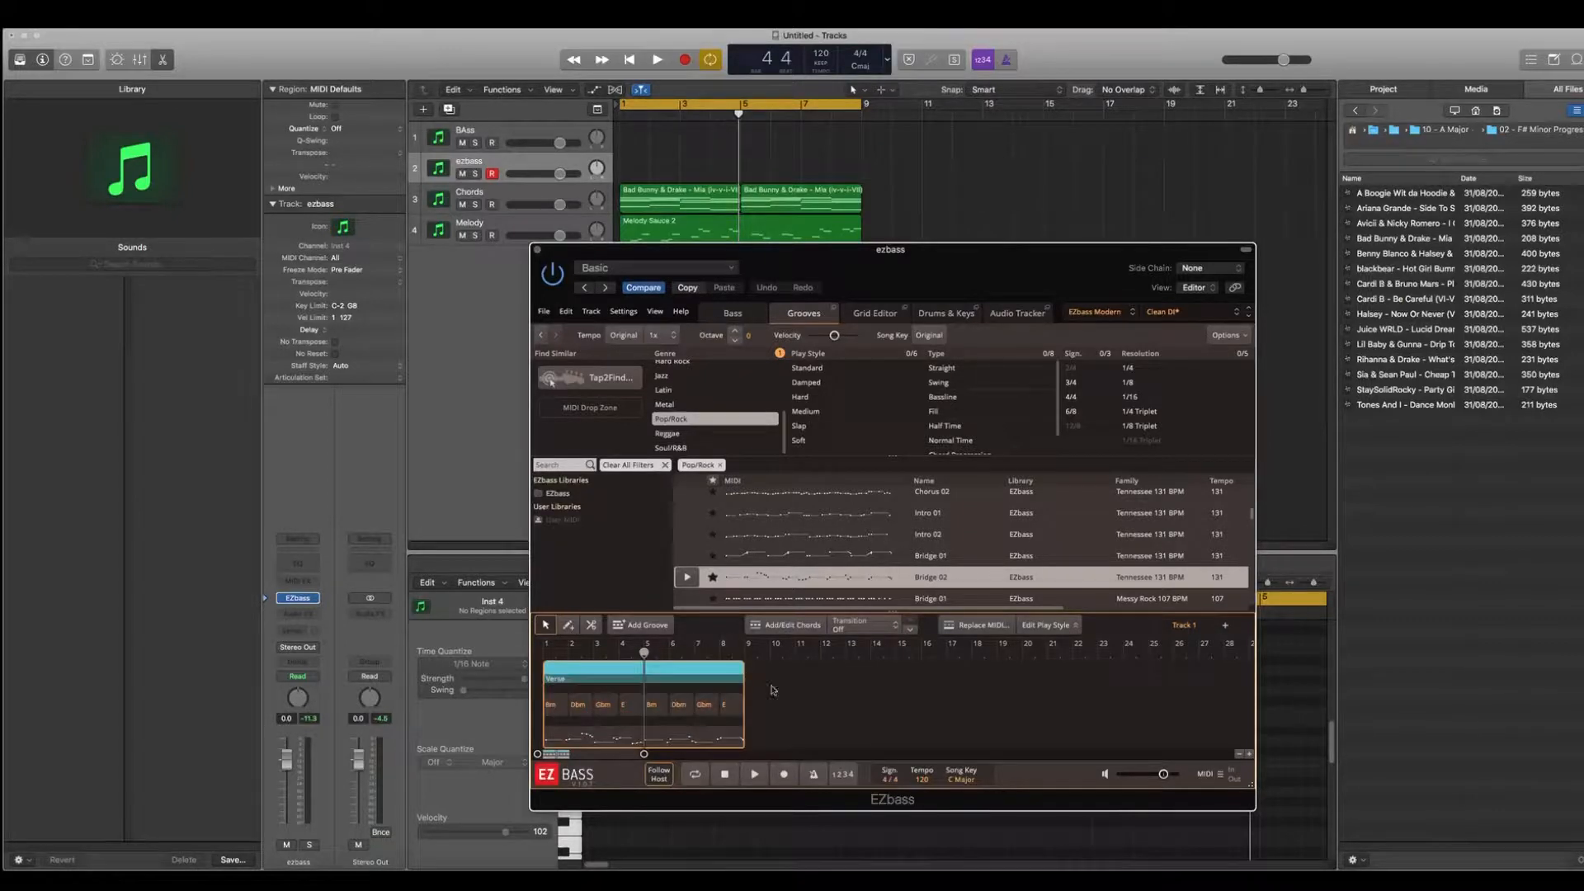
Return EZbass's playhead to bar 1 and play the Bridge 02 bass line with the chords and melody
left_click(773, 691)
left_click_drag(645, 655, 545, 653)
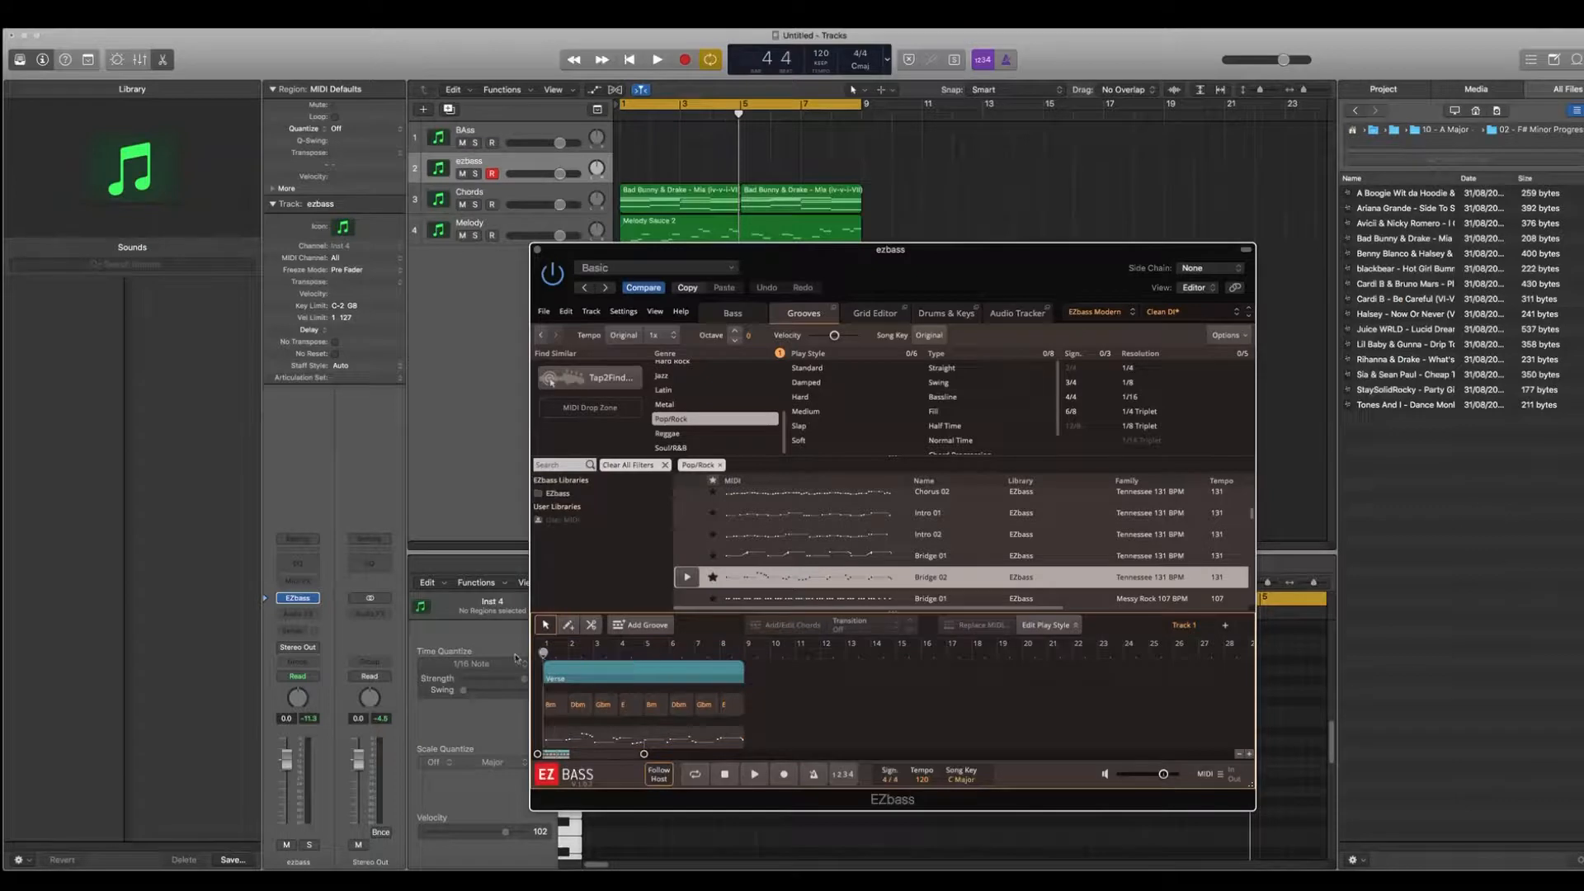
key("space")
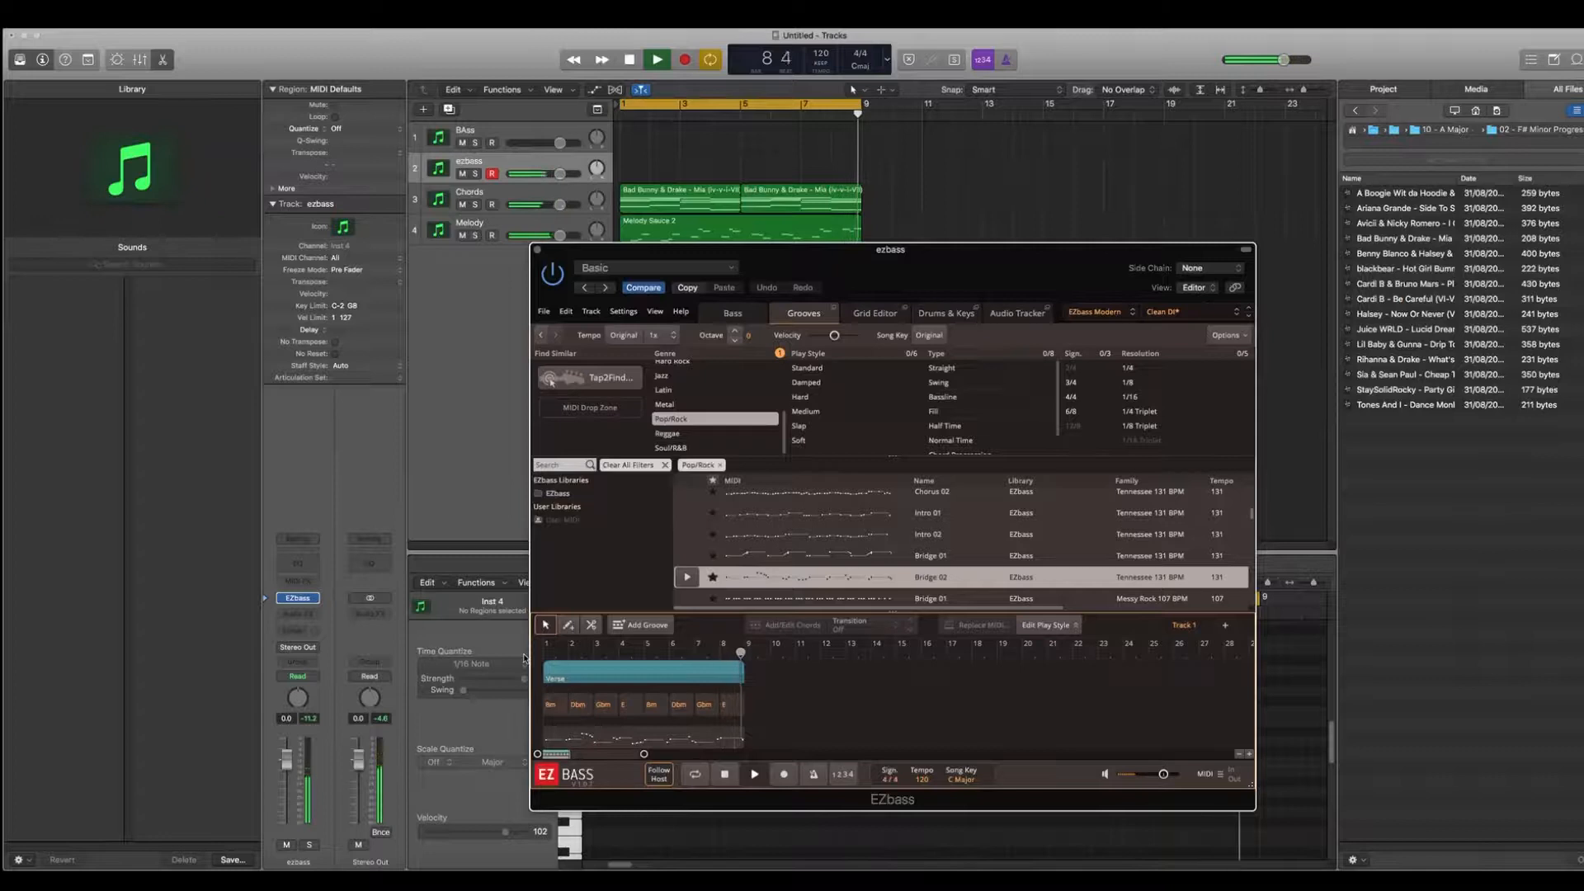
key("space")
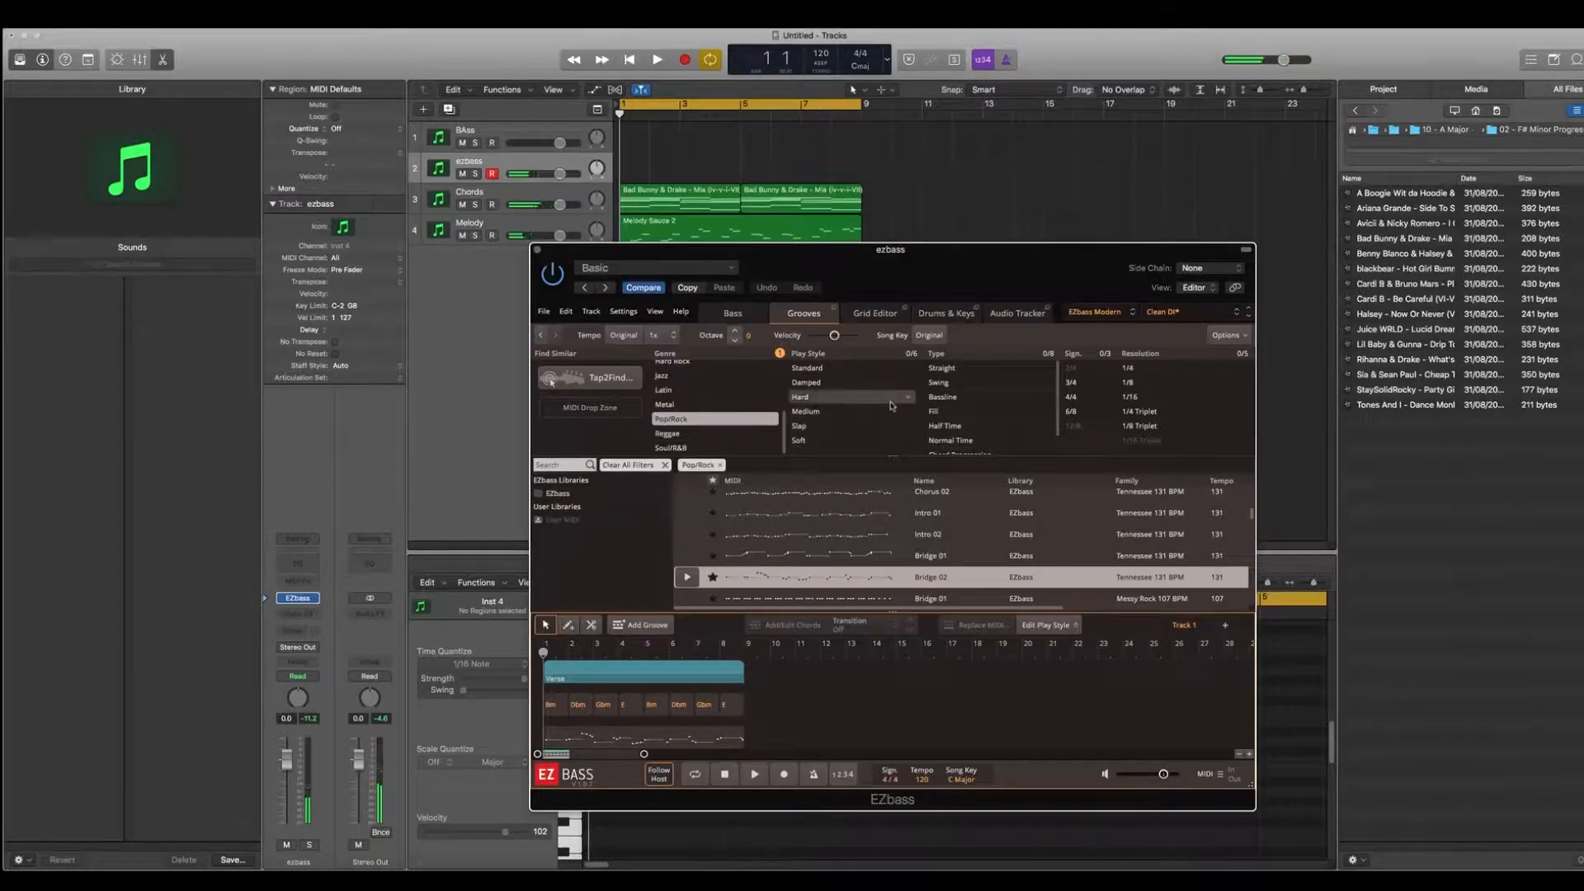
Try a slide between the two bass notes in bar 5 in EZbass's Grid Editor and play the line
left_click(876, 313)
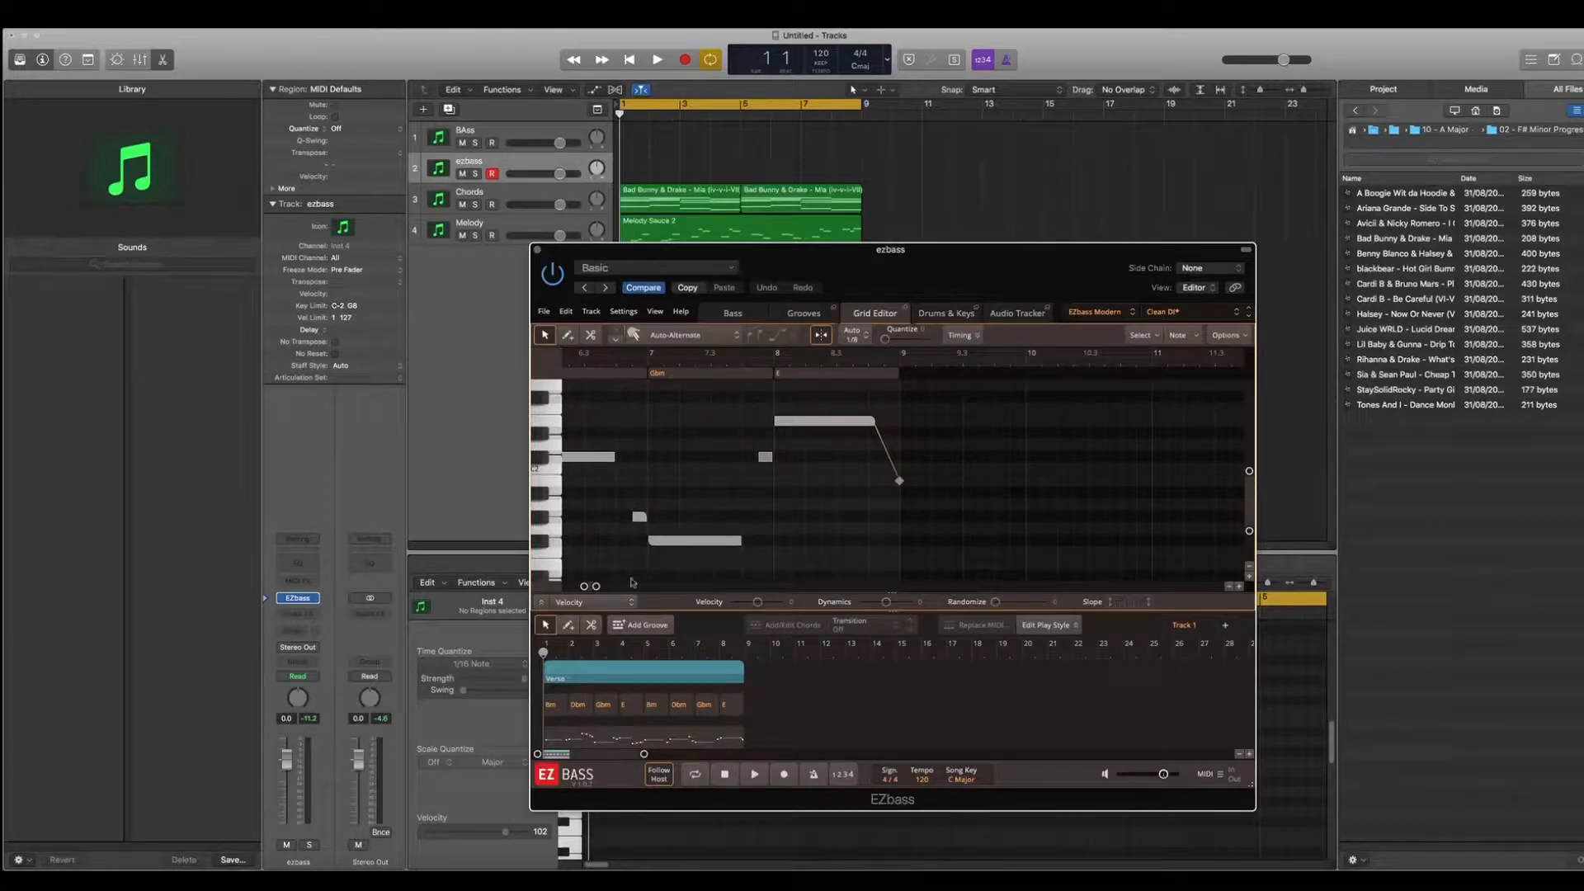
left_click_drag(585, 585, 553, 586)
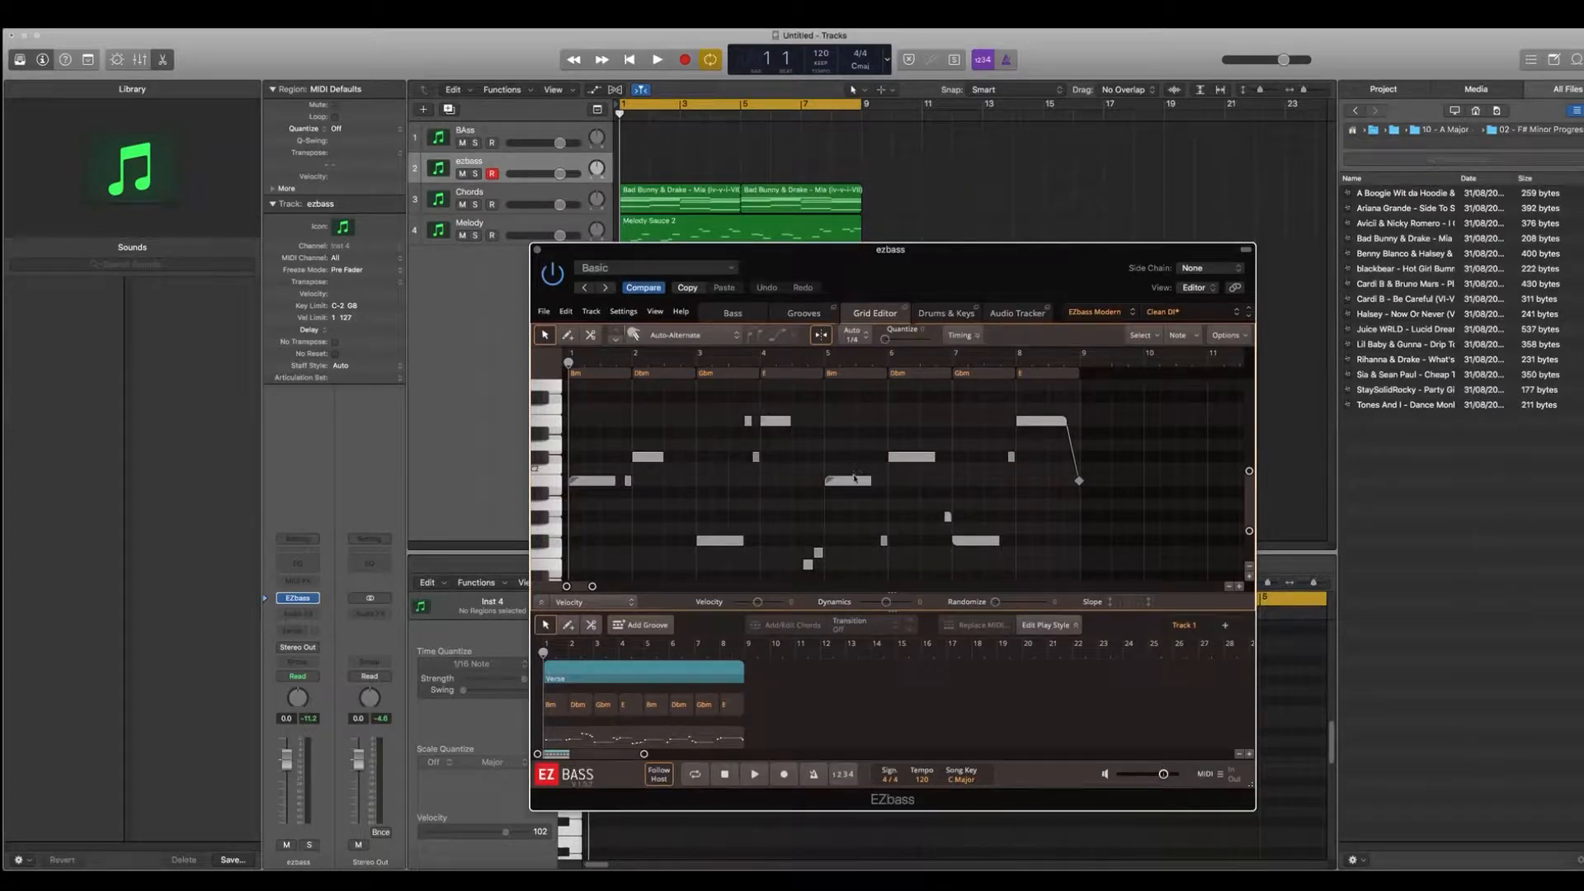
left_click_drag(863, 461, 881, 561)
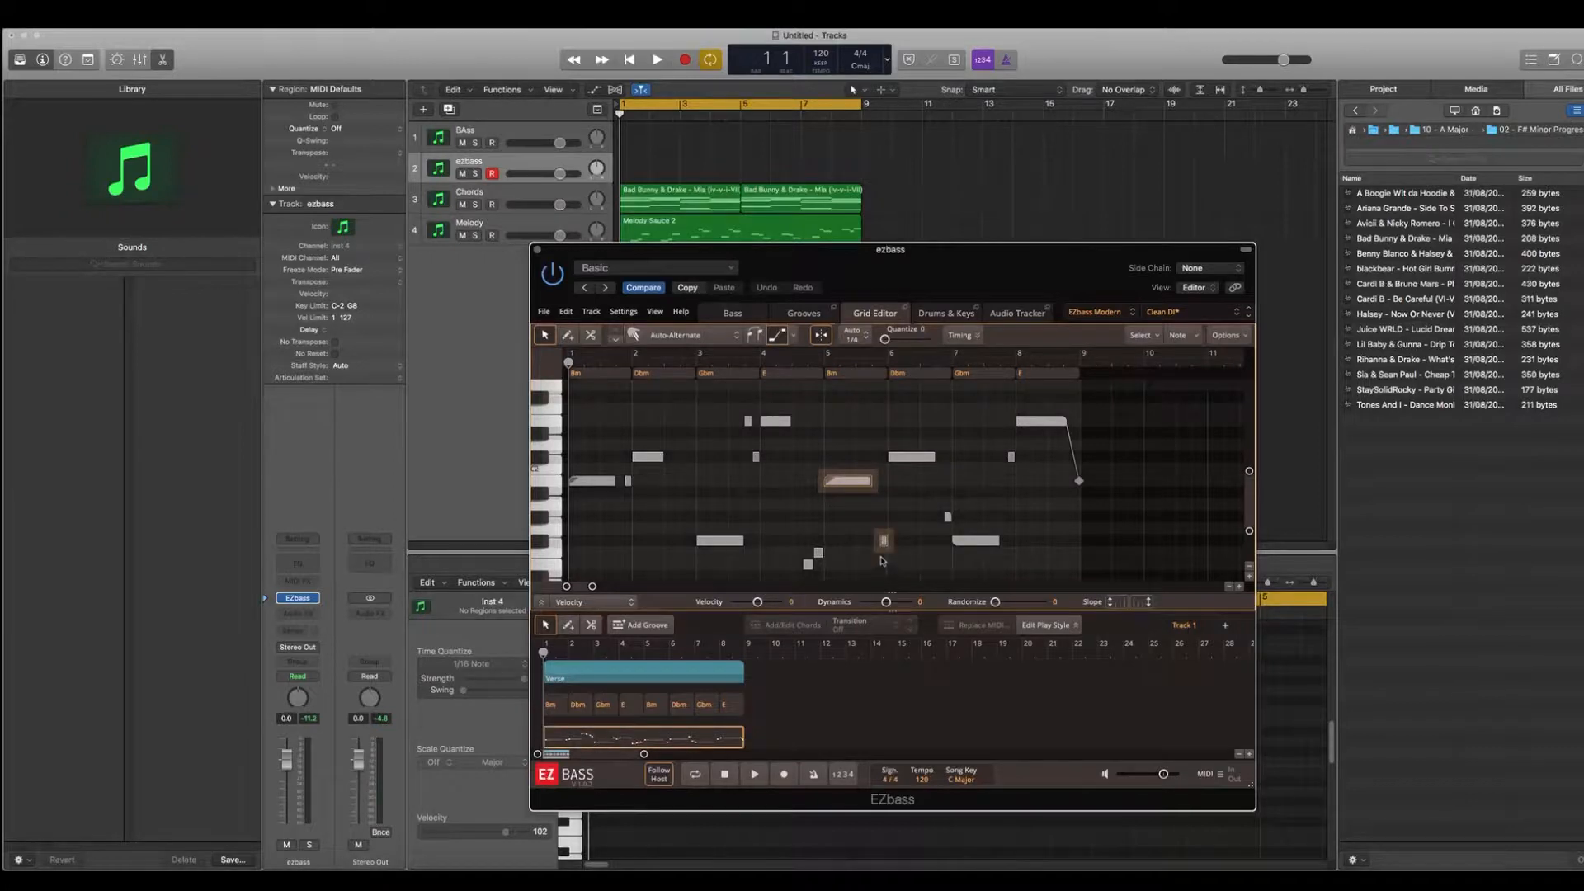
left_click(779, 335)
key("space")
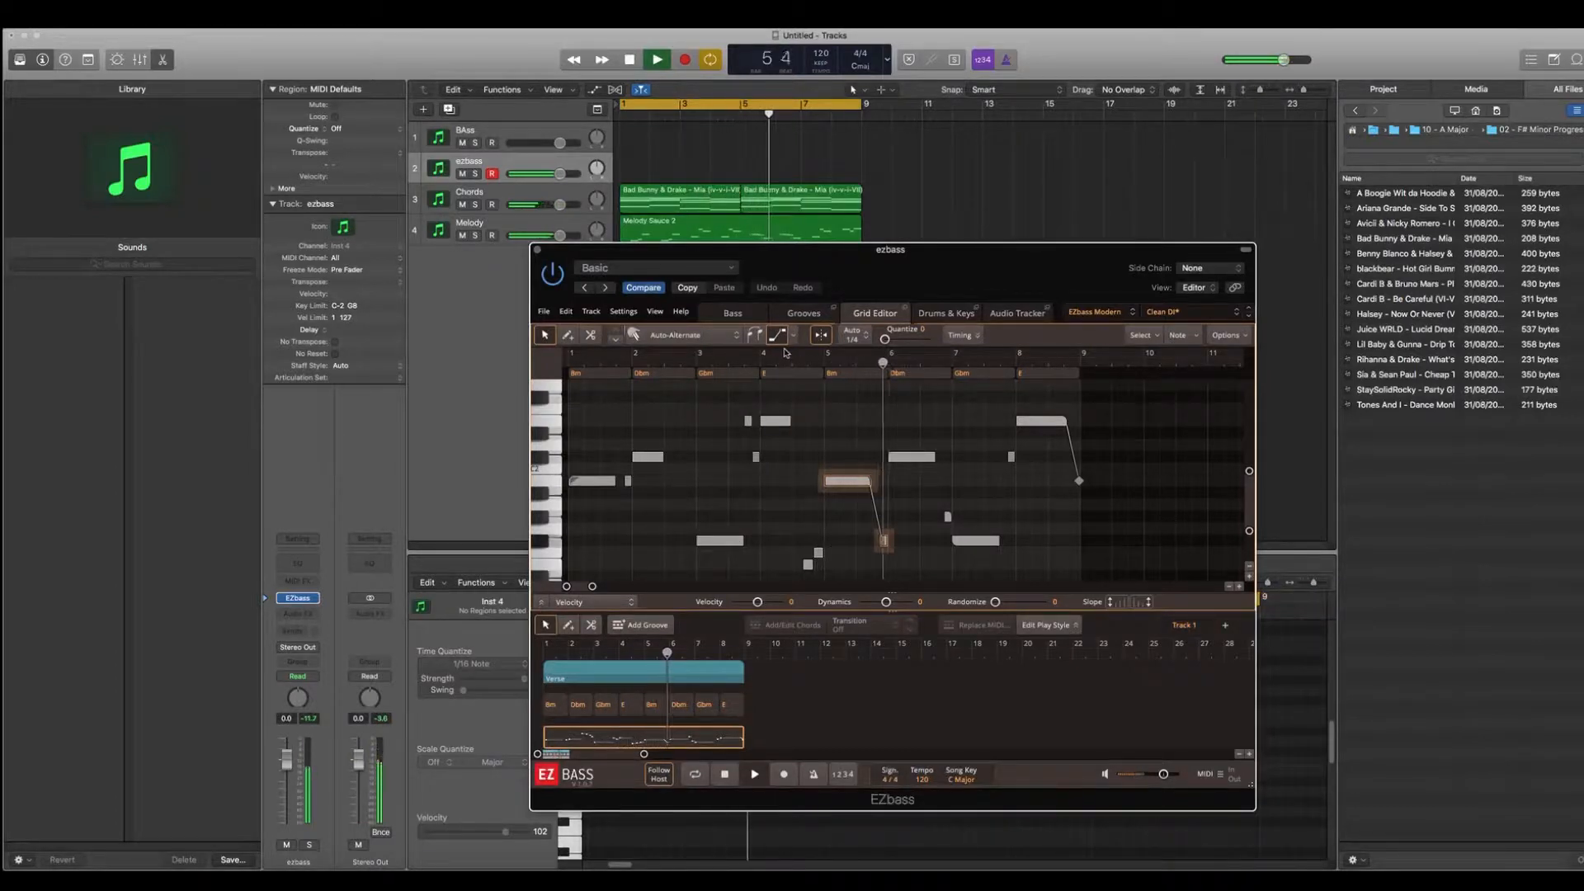
key("space")
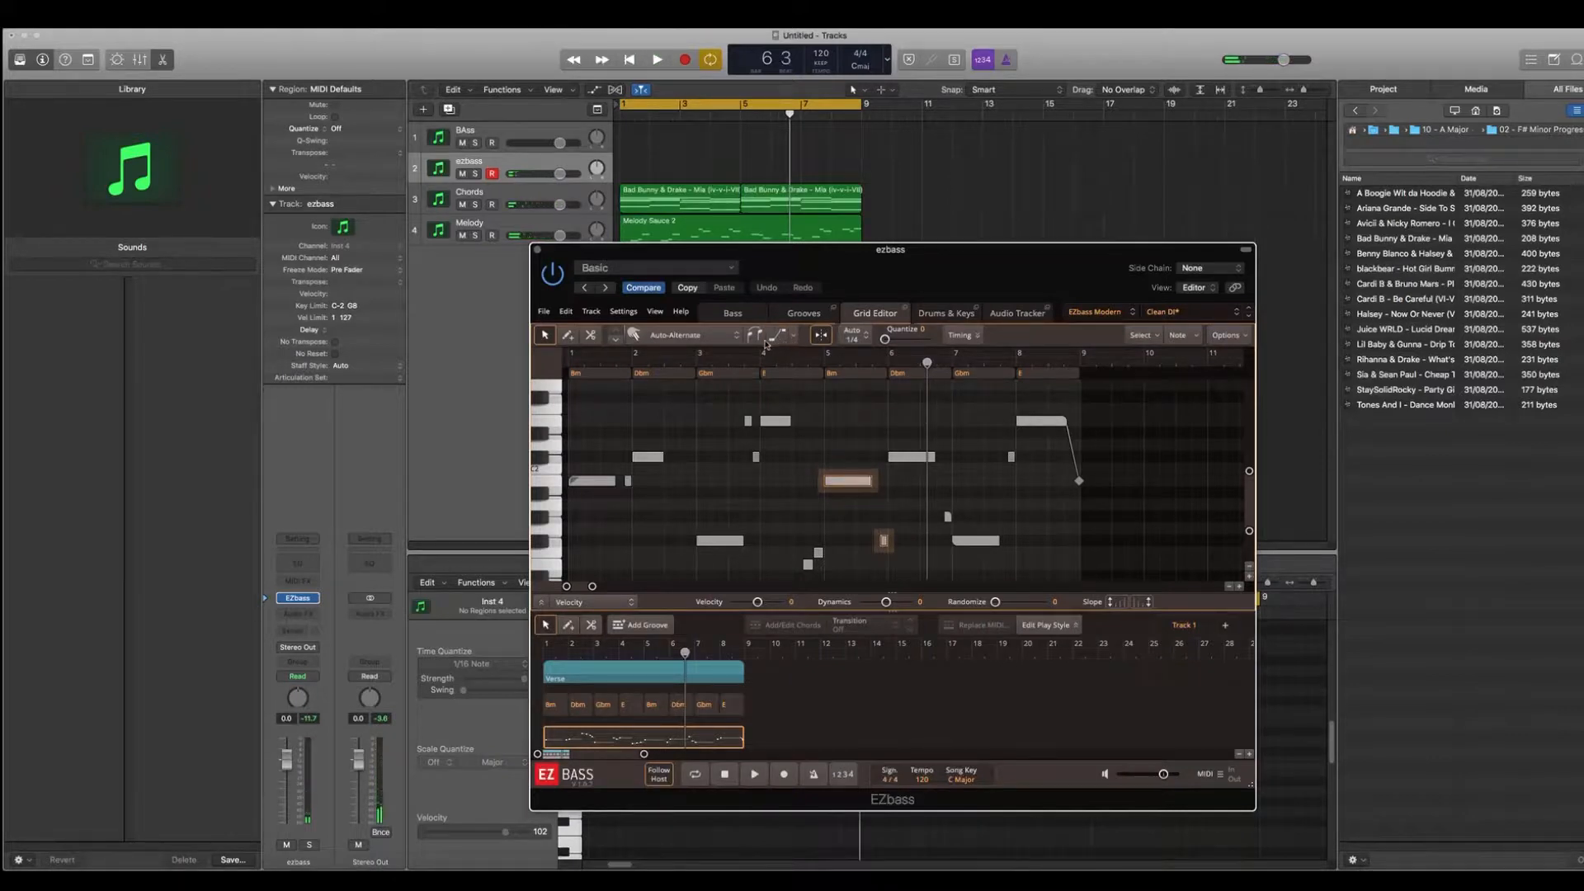
Try the Harmonic articulation on the long bass note in bar 3 and play the passage
left_click(713, 339)
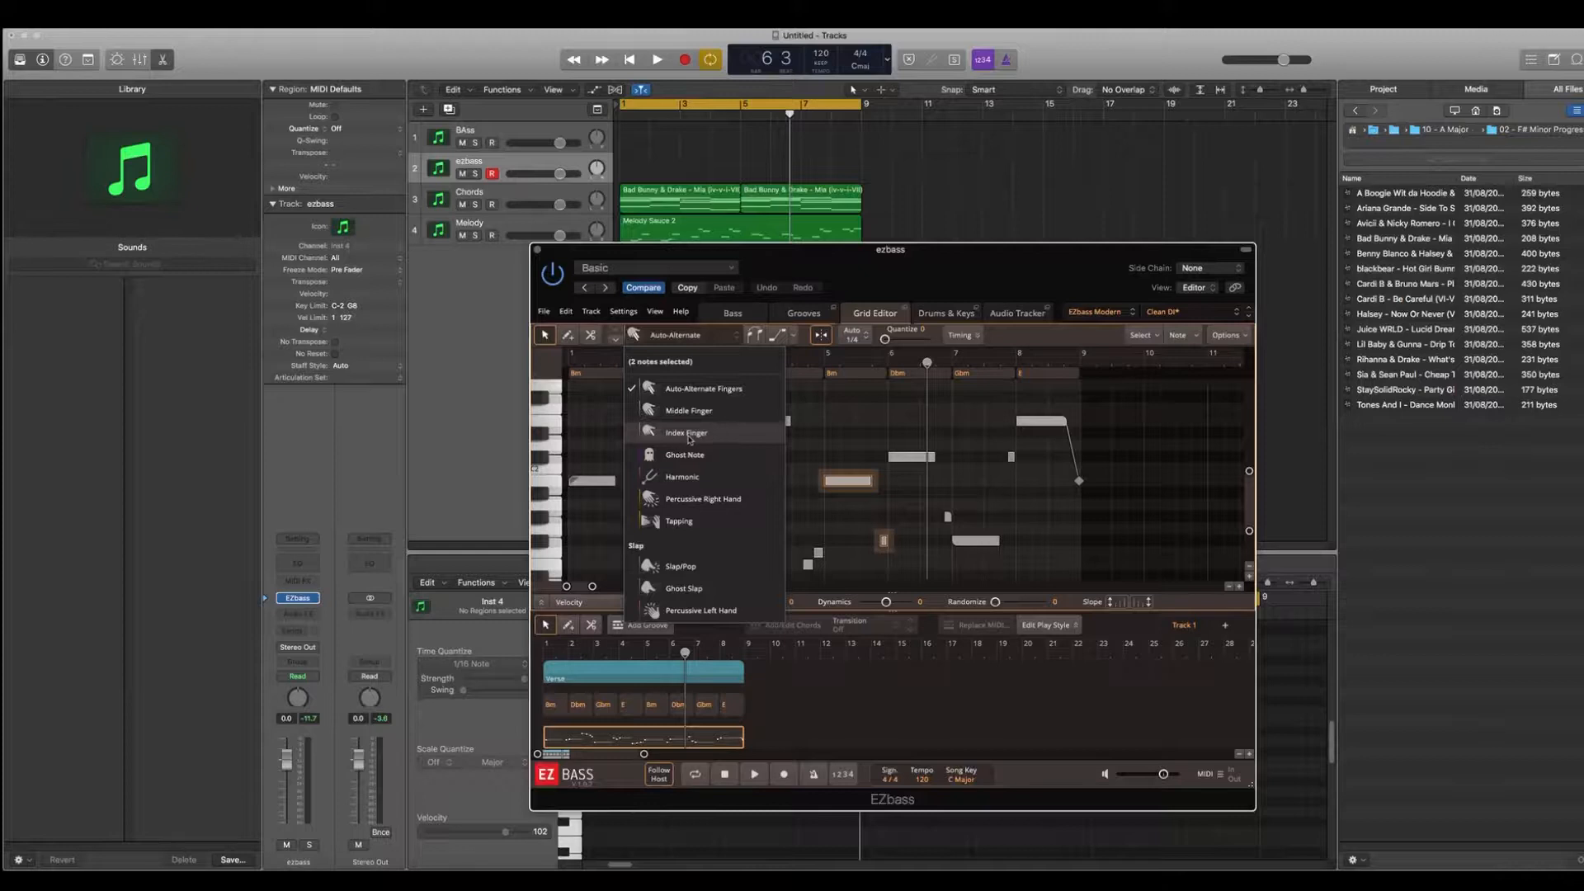
left_click(689, 478)
left_click(720, 541)
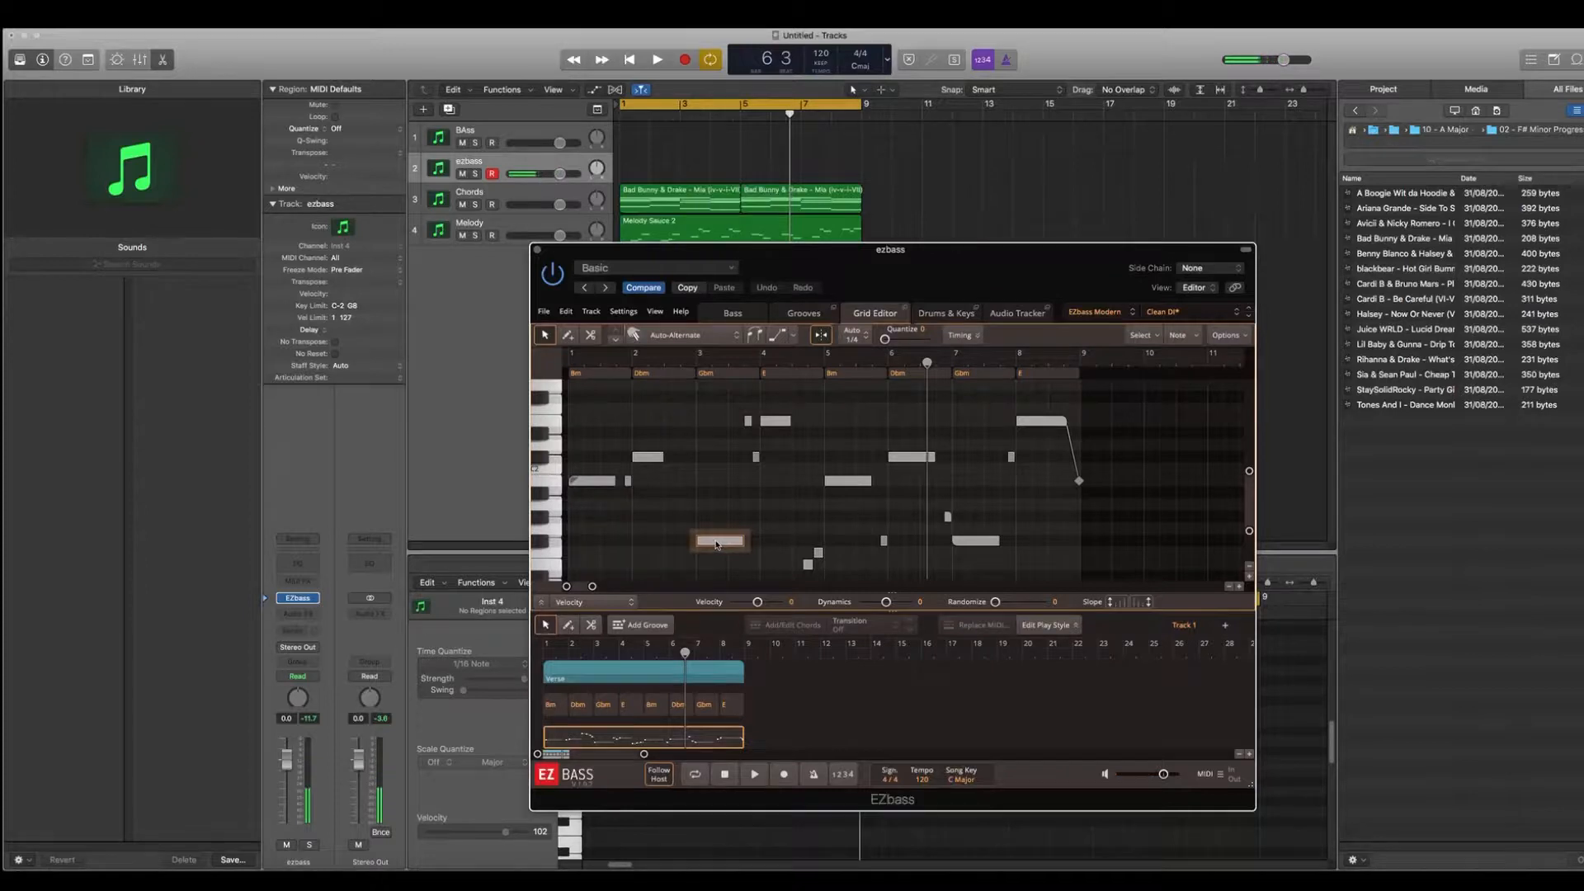
left_click(683, 338)
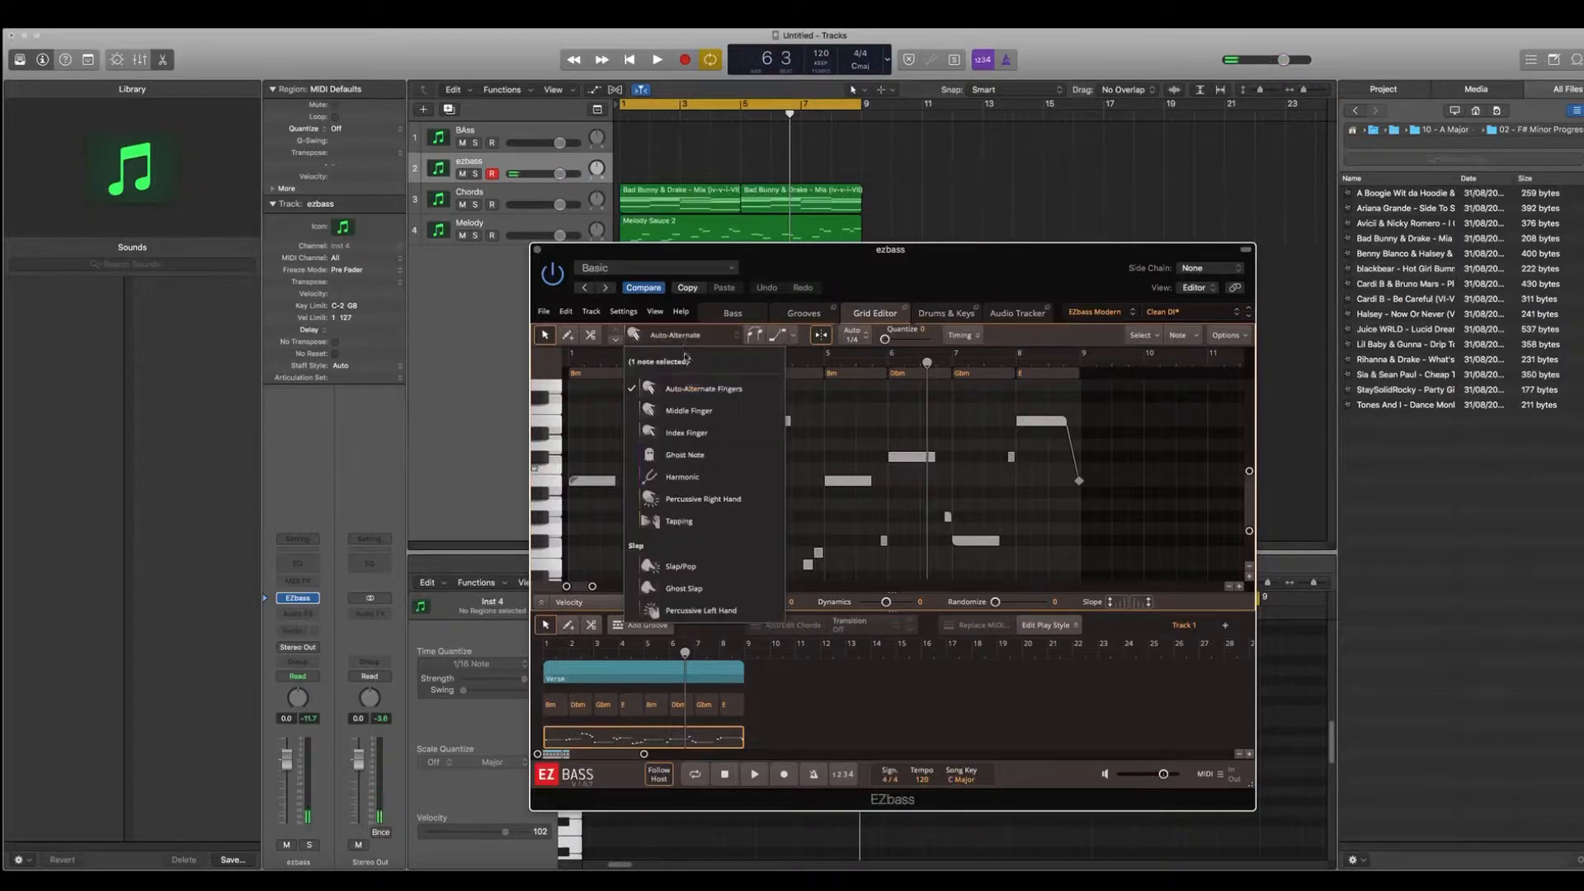
left_click(683, 477)
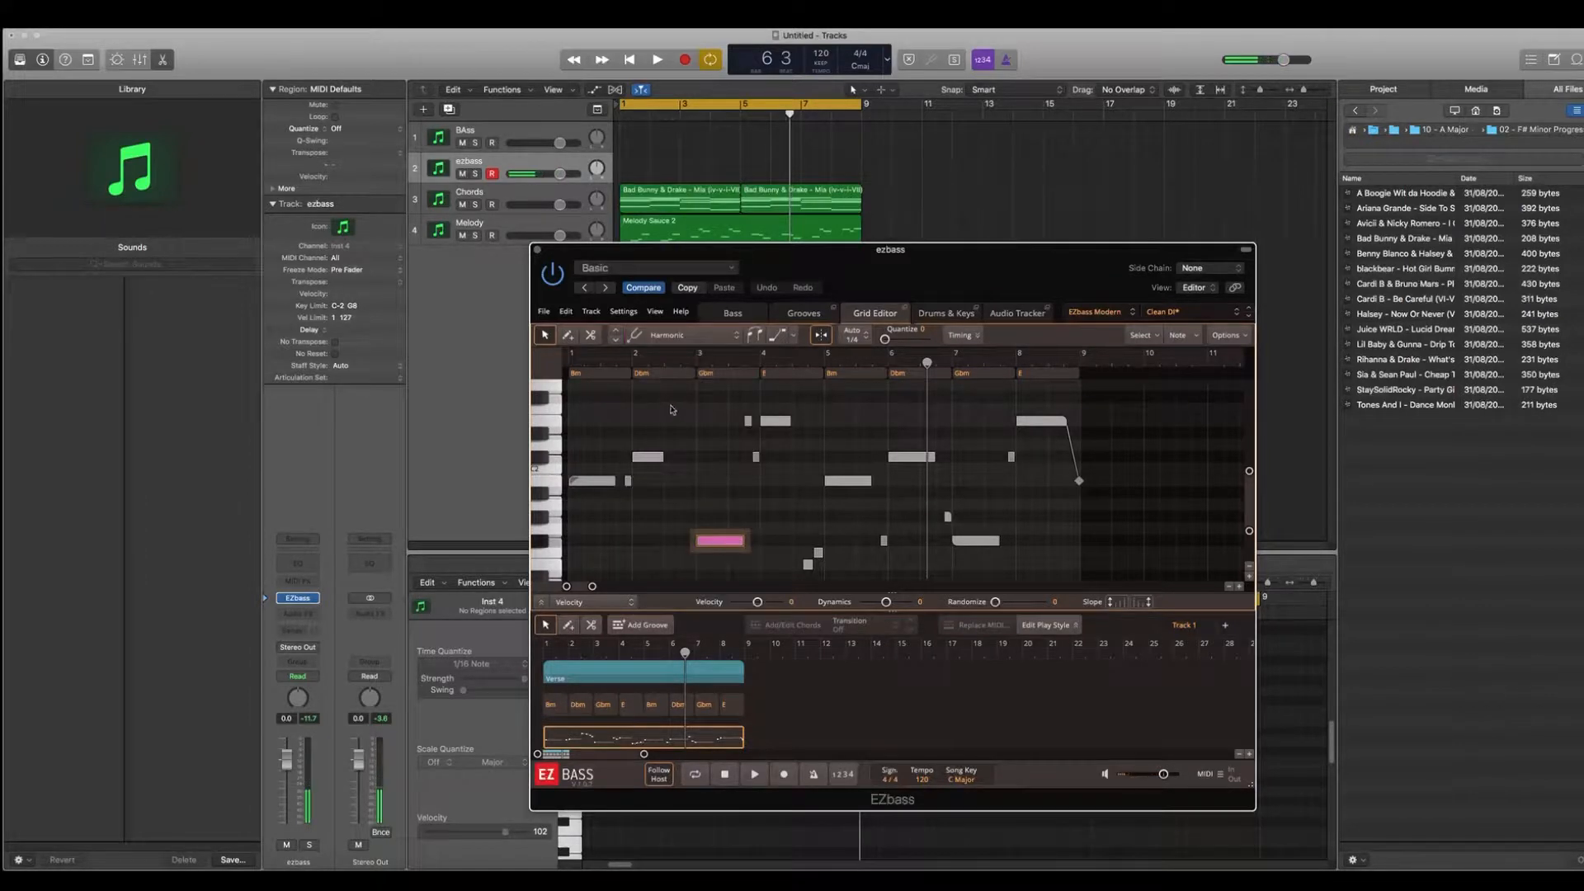
key("space")
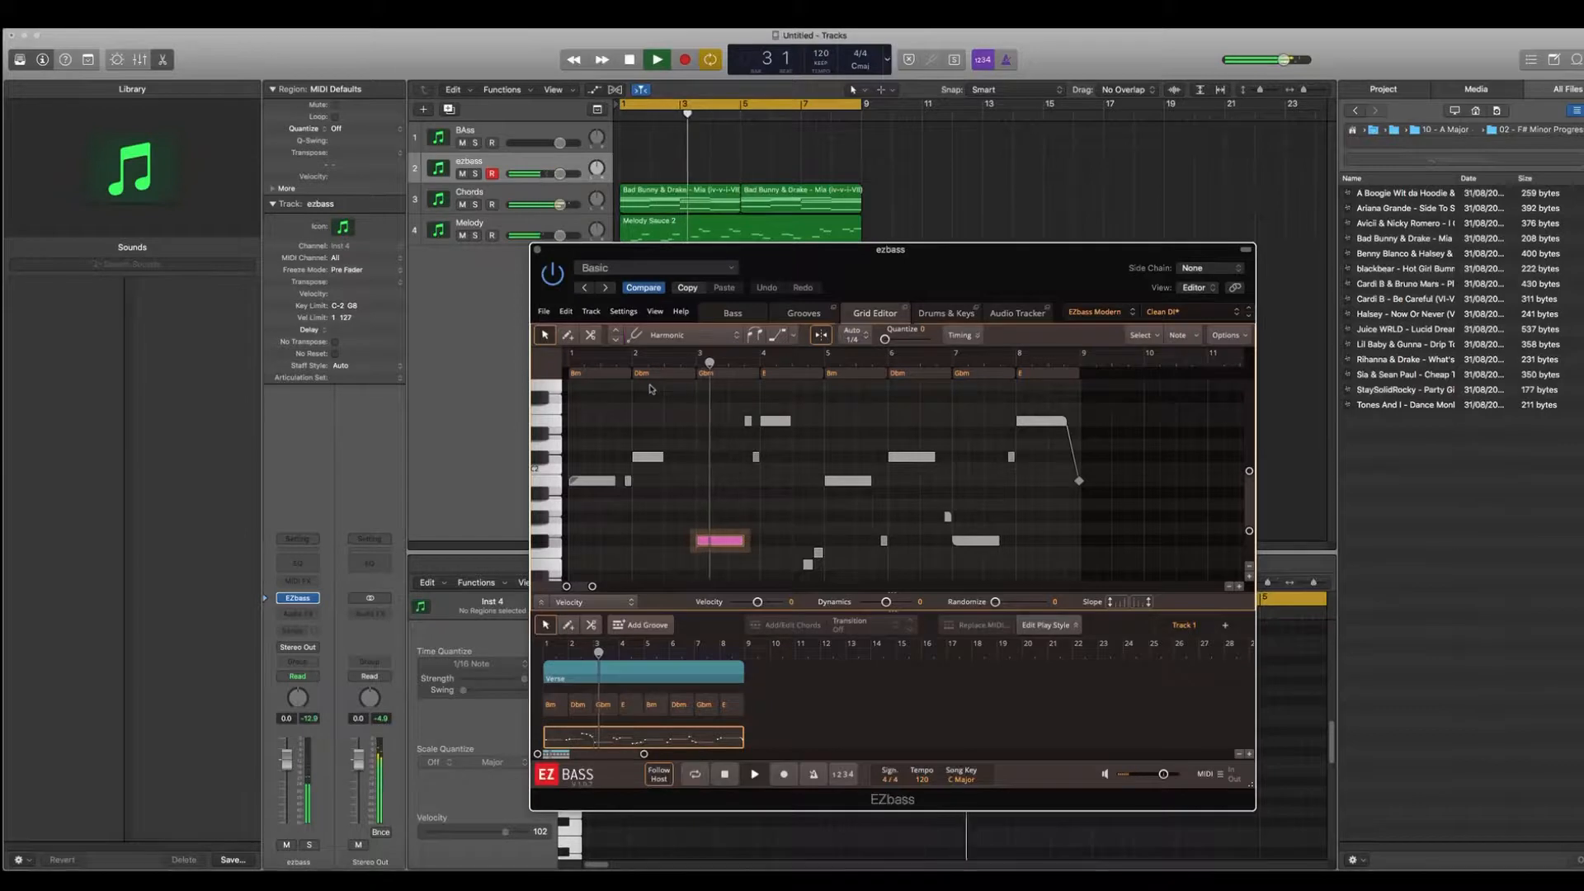
key("space")
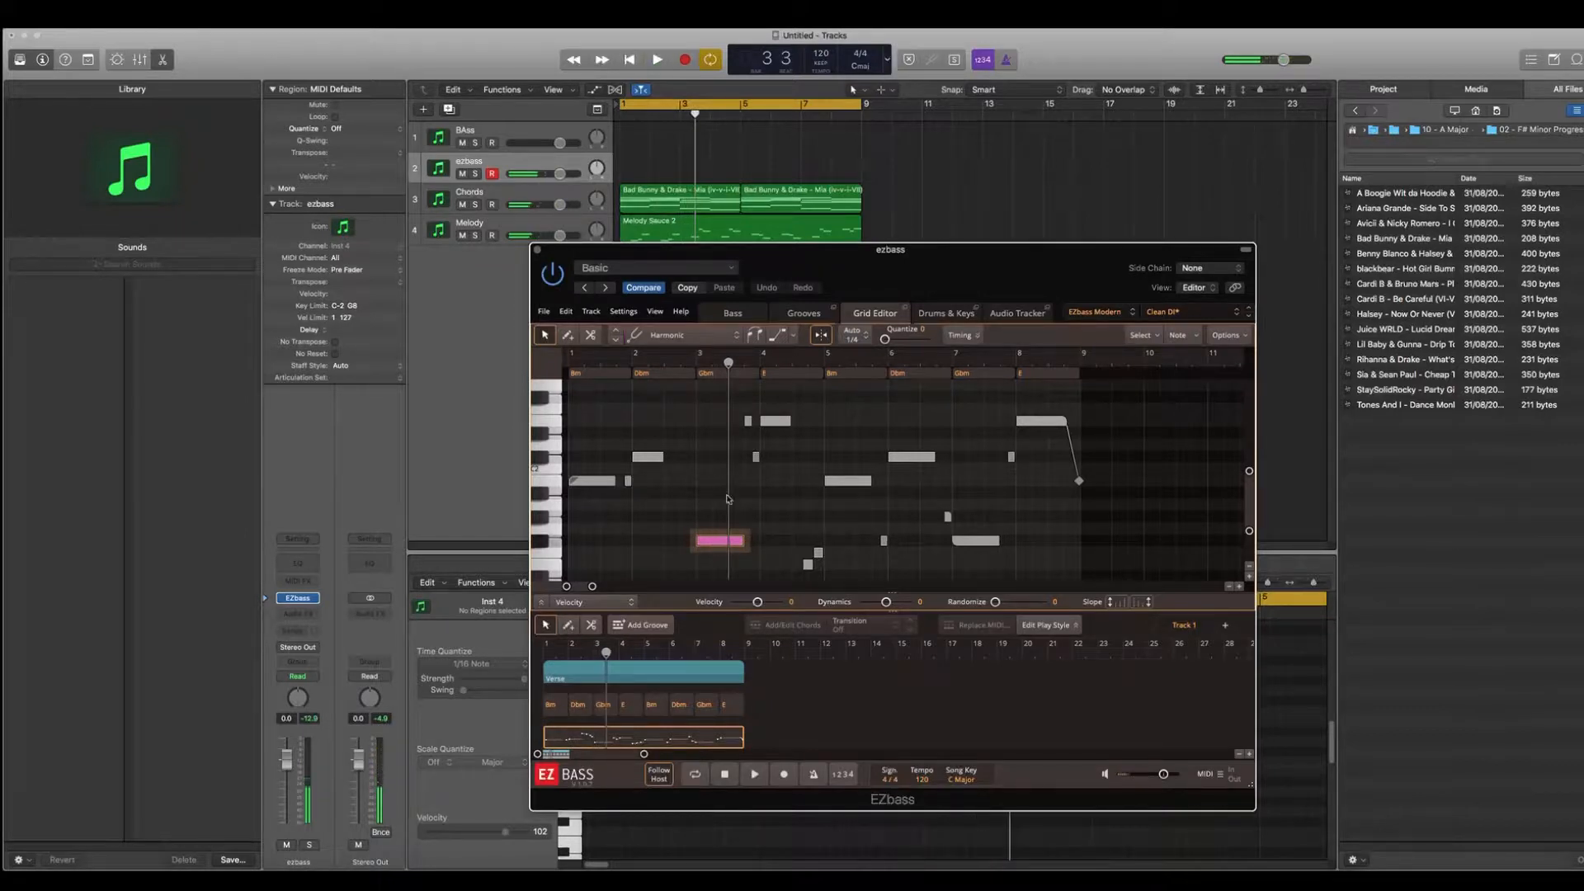
Restore the bar 3 note's Auto-Alternate Fingers articulation and deselect the note
left_click(673, 343)
left_click(672, 308)
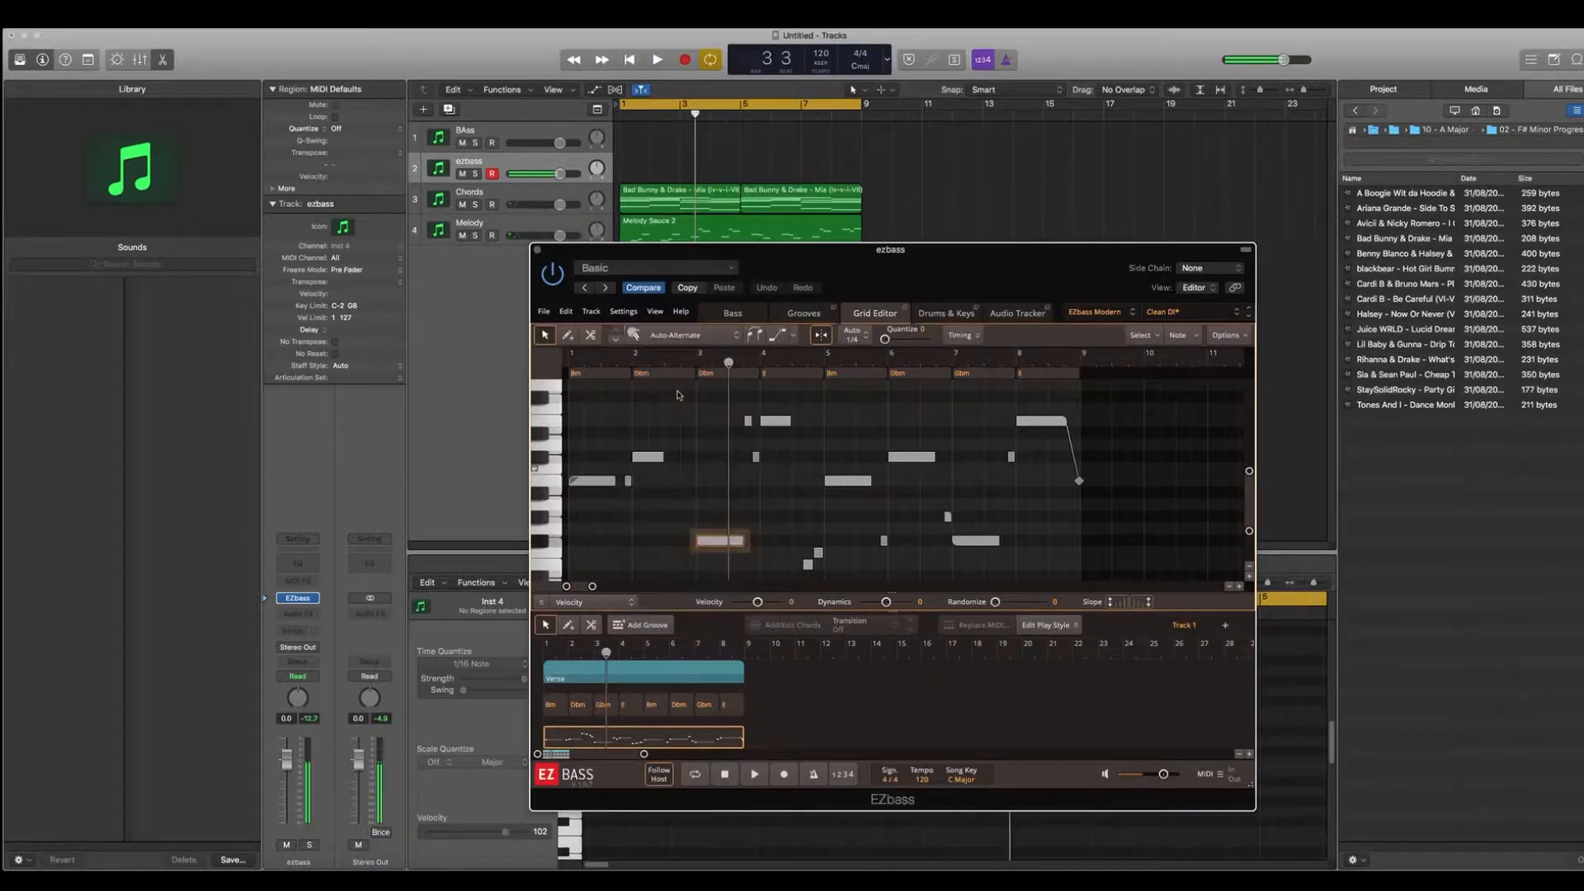
left_click(730, 454)
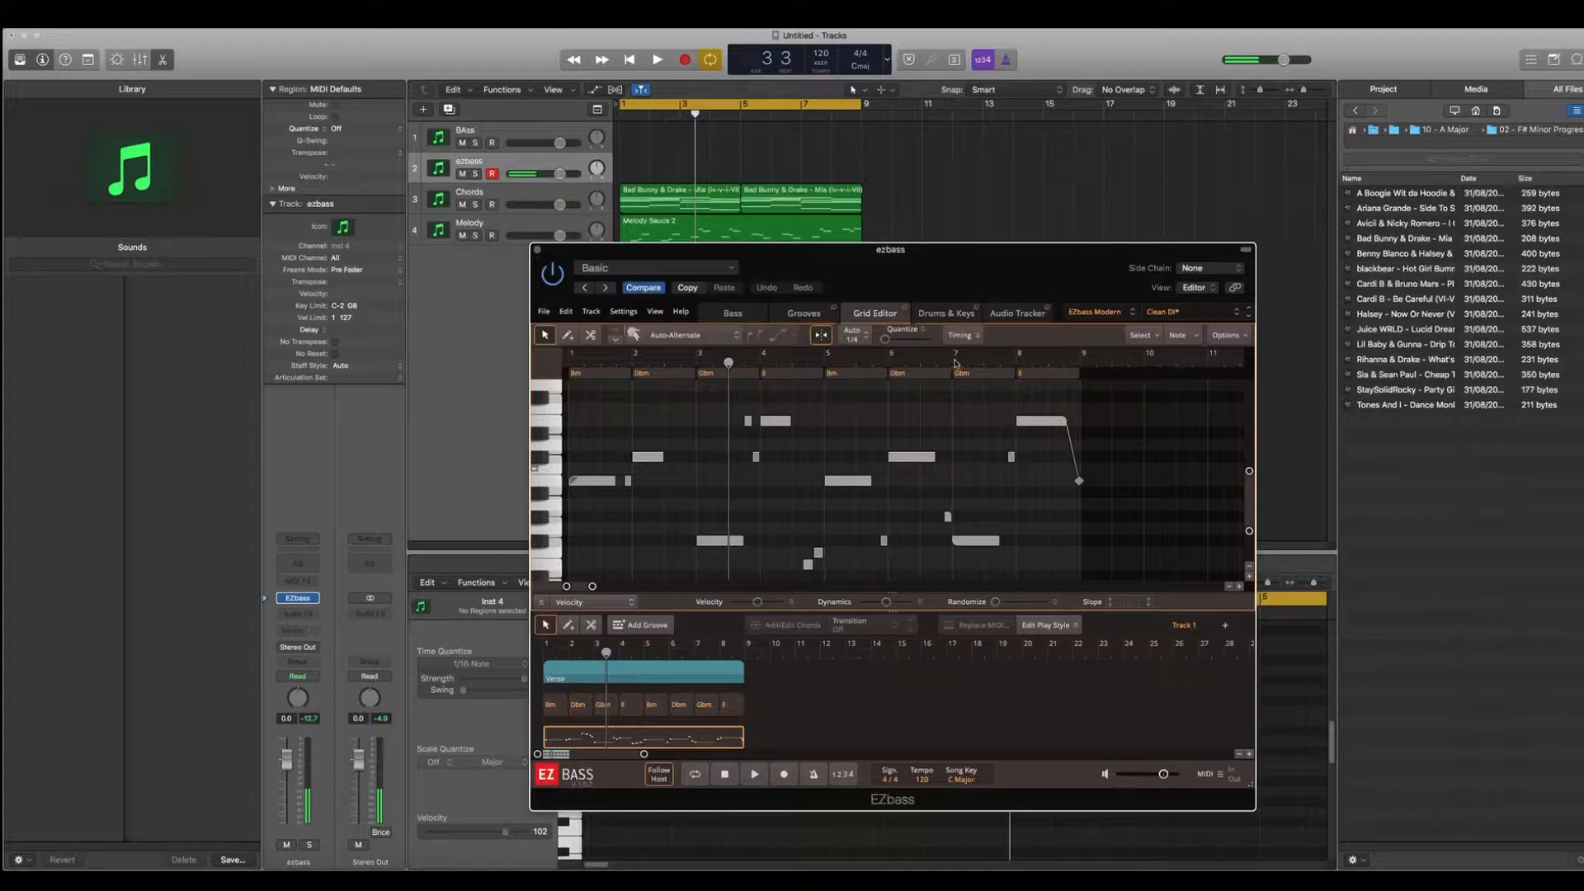
left_click(797, 314)
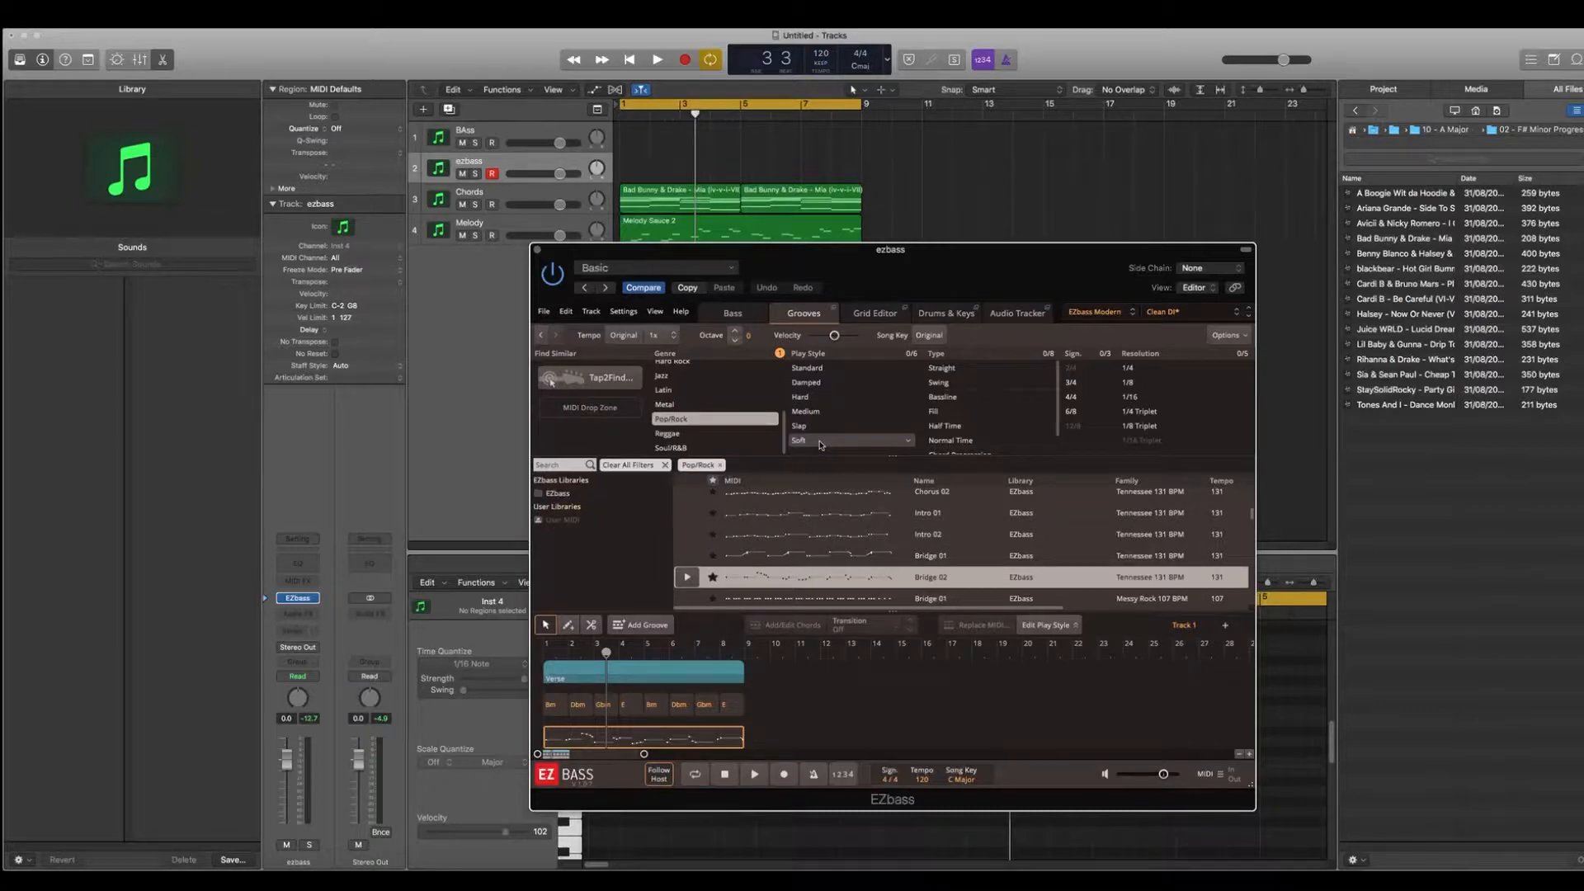
left_click(877, 315)
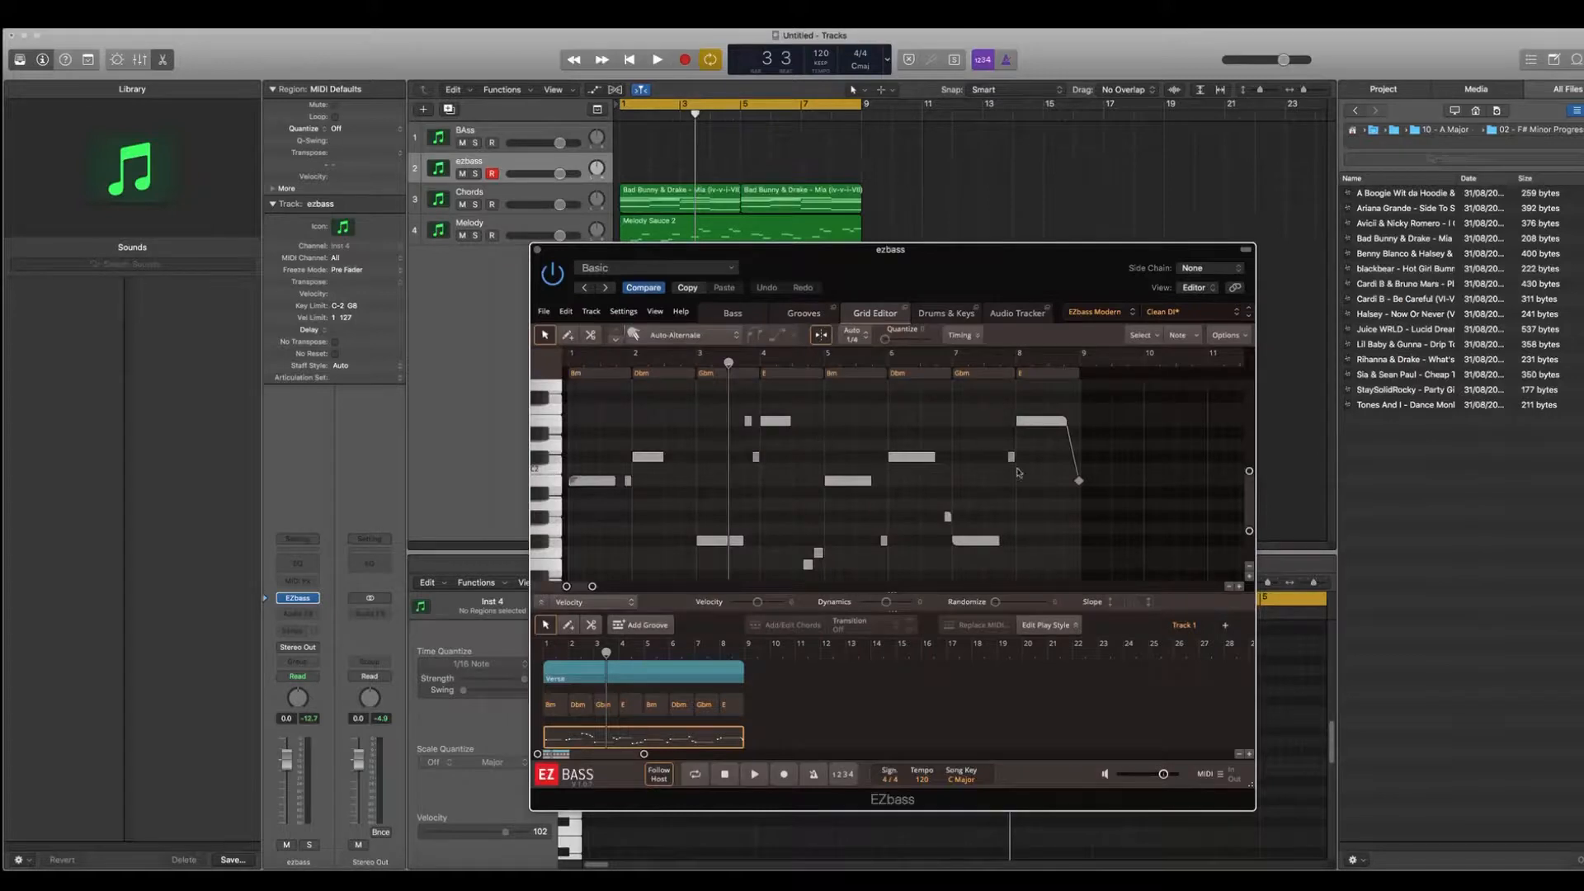
scroll(772, 540, "down", 2)
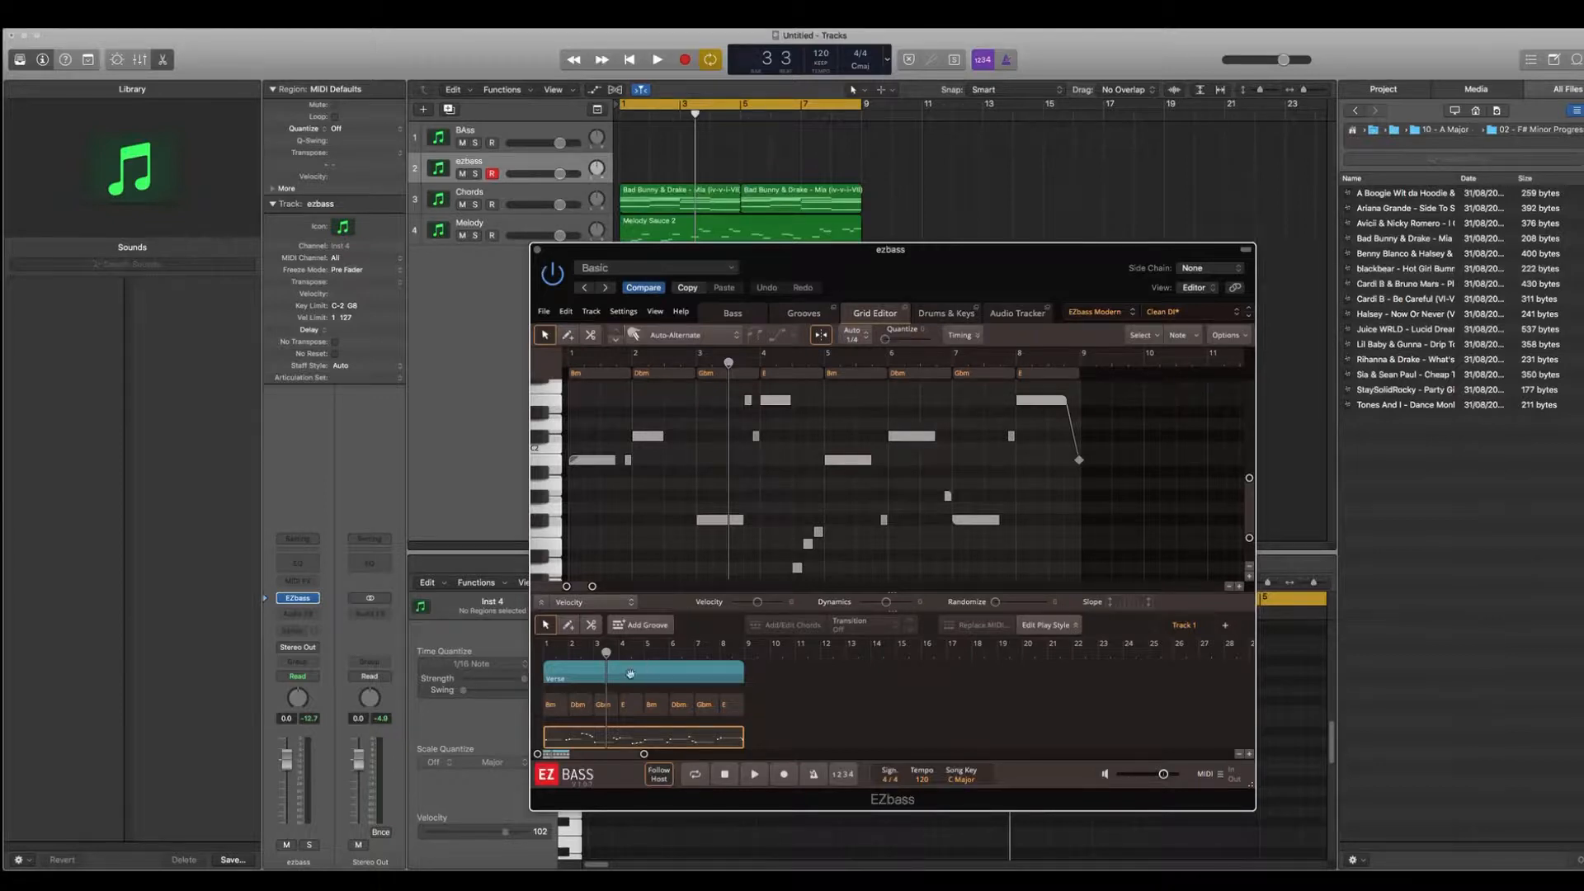
Export EZbass's Verse block to the ezbass track at bar 1 without importing its tempo, and close the plugin window
left_click_drag(631, 674, 620, 175)
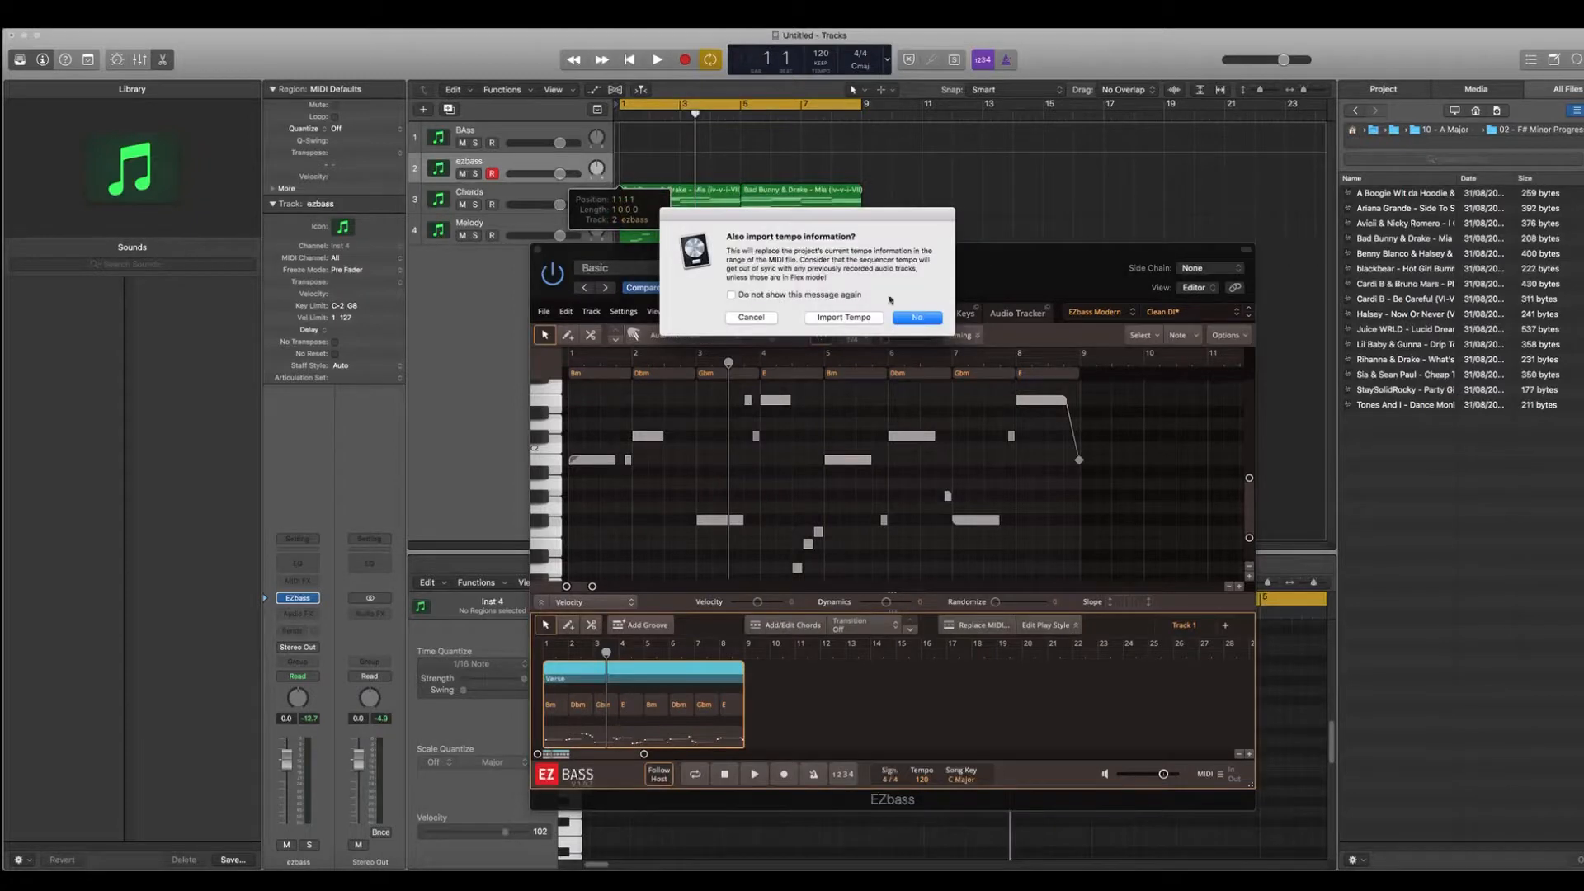
left_click(917, 317)
left_click(538, 249)
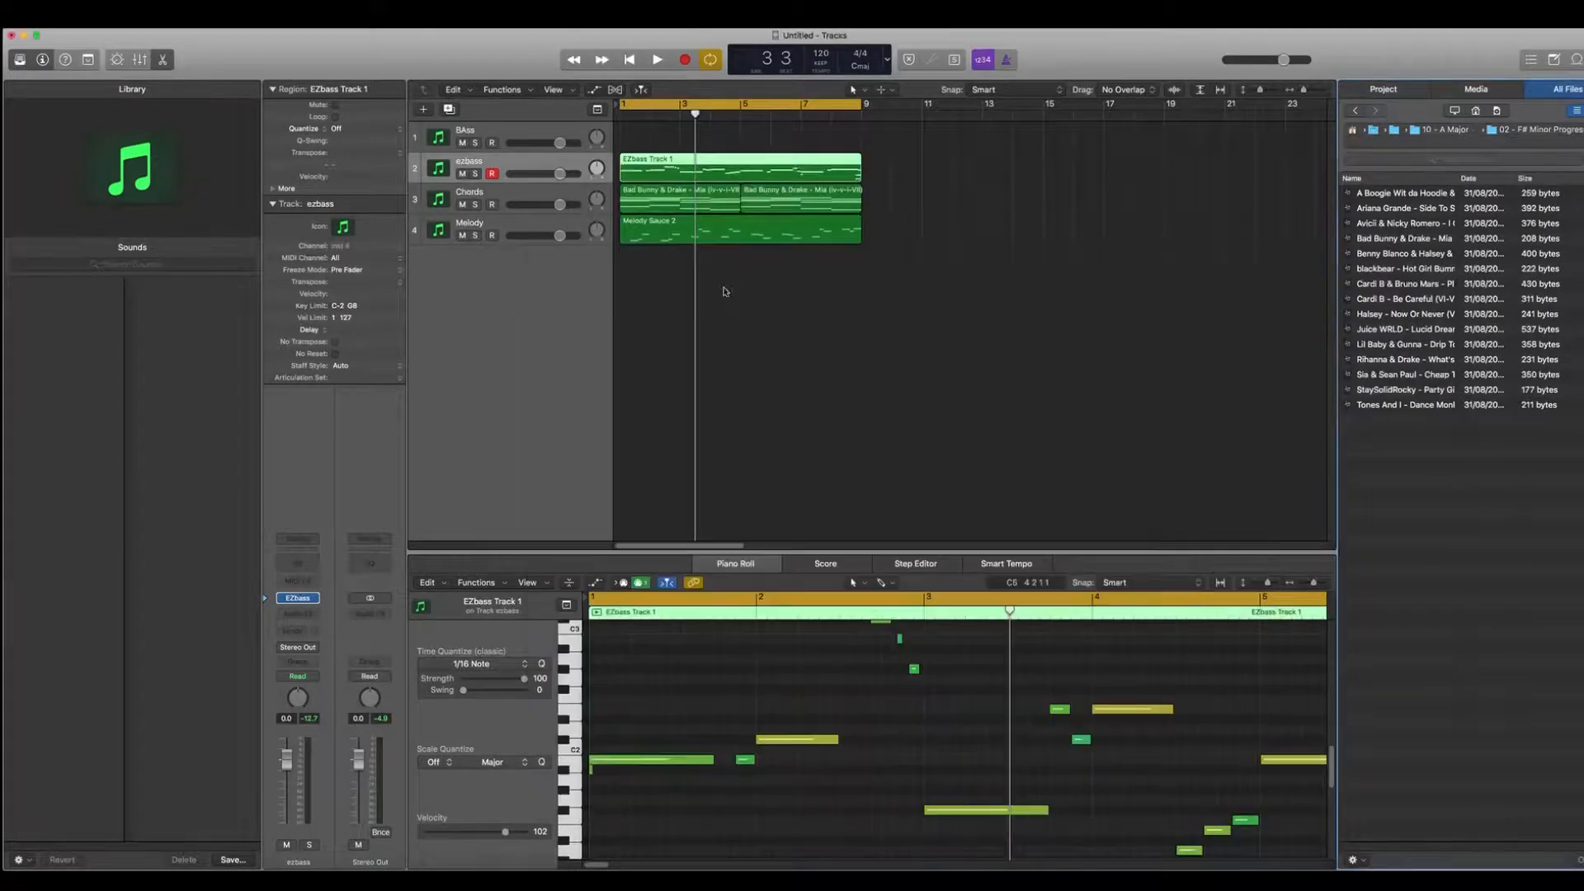
Play the exported bass region with the chords and melody, and turn off cycle mode
key("space")
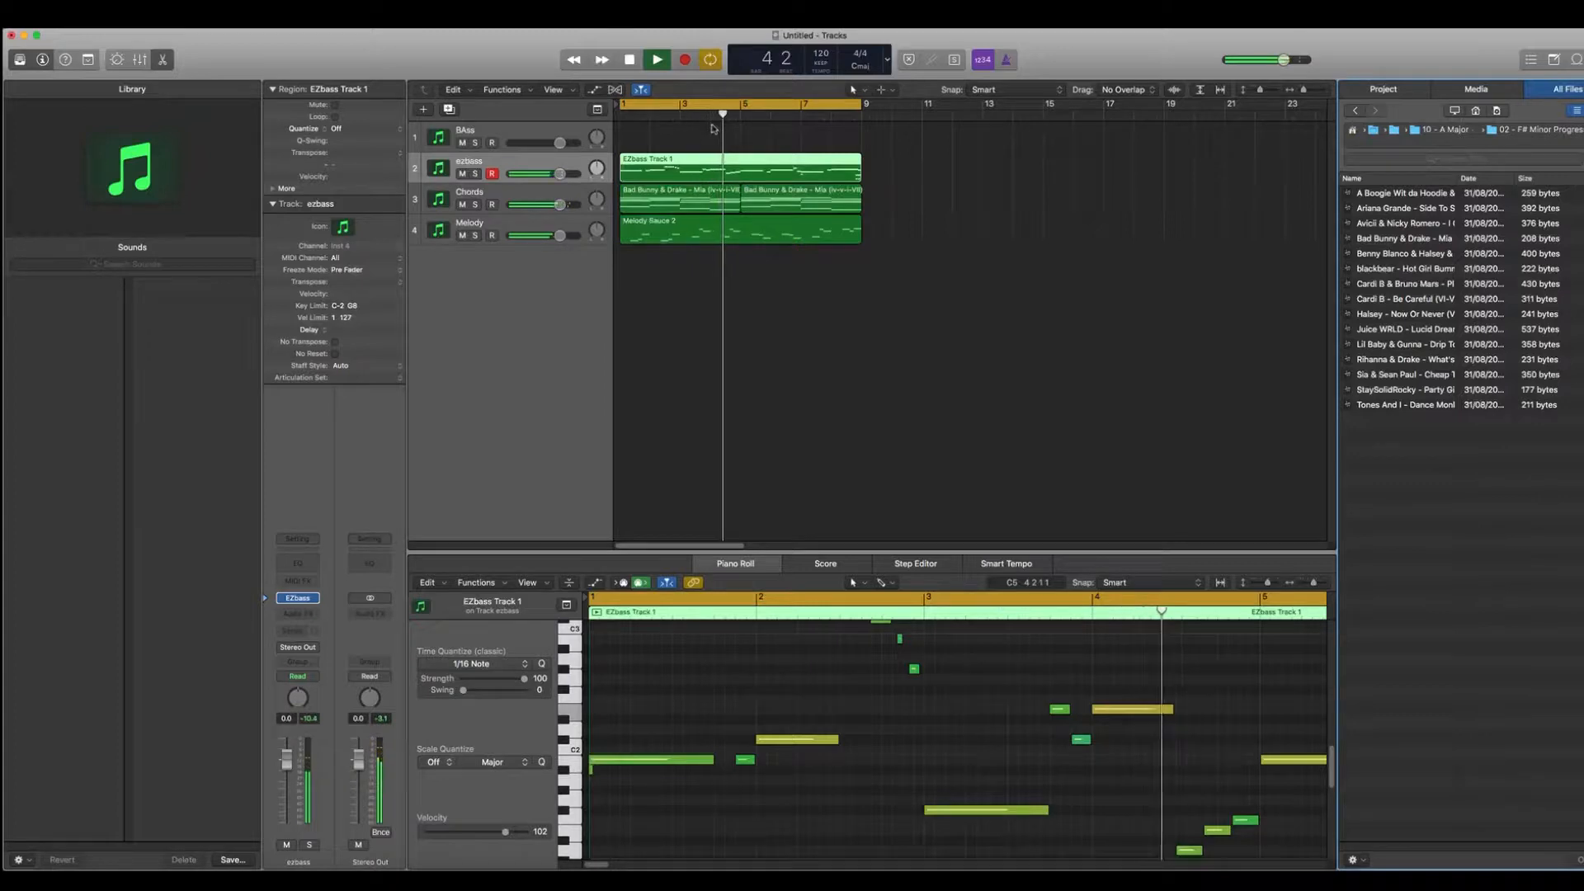
key("space")
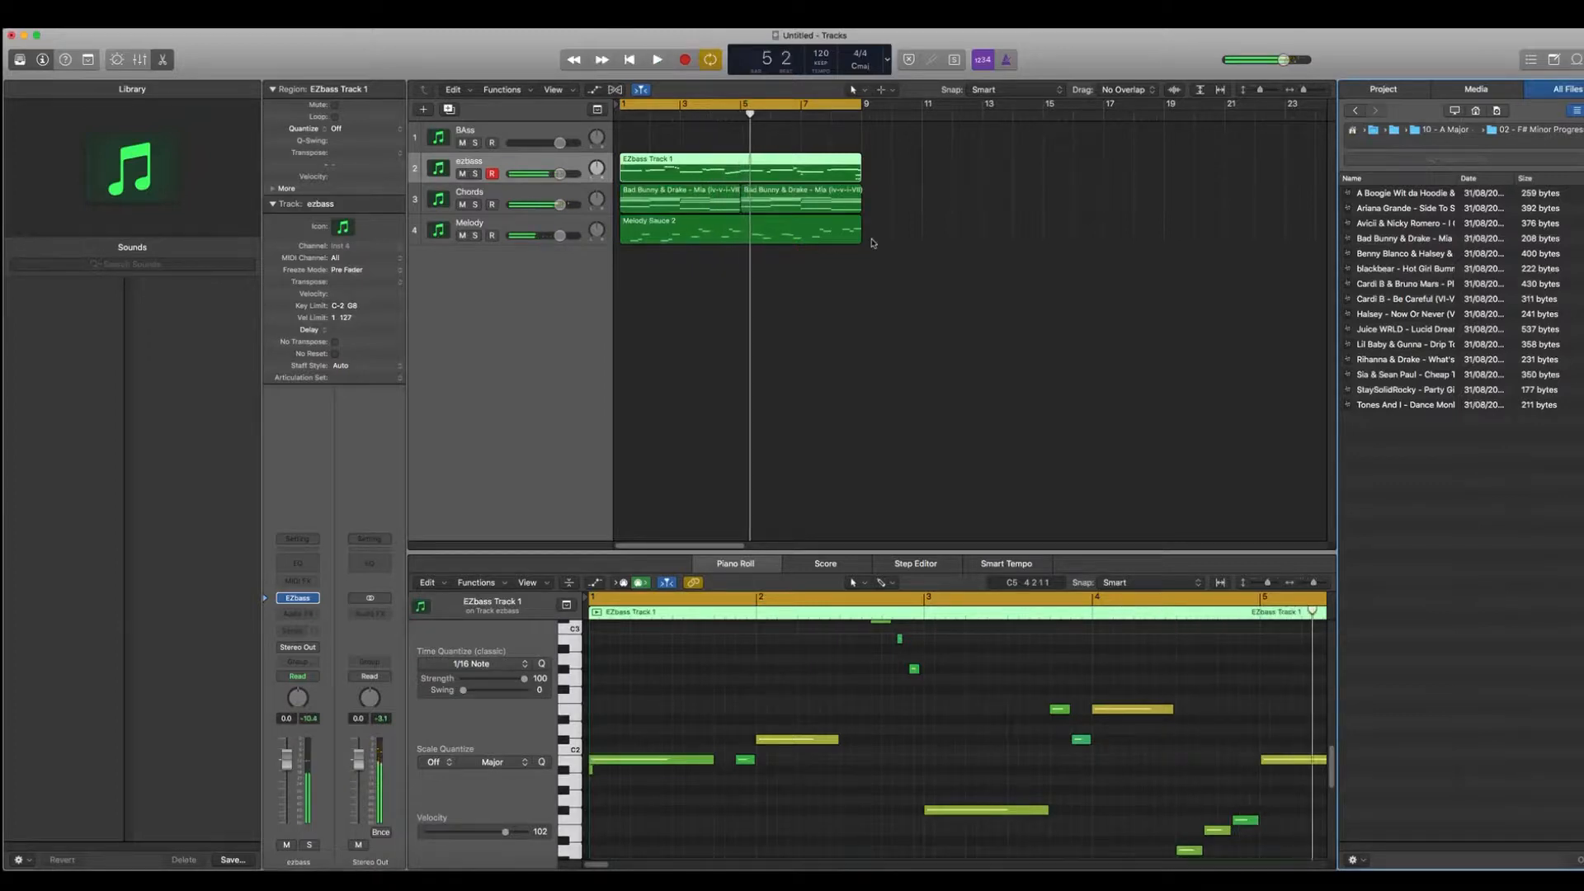
left_click(1145, 614)
key("space")
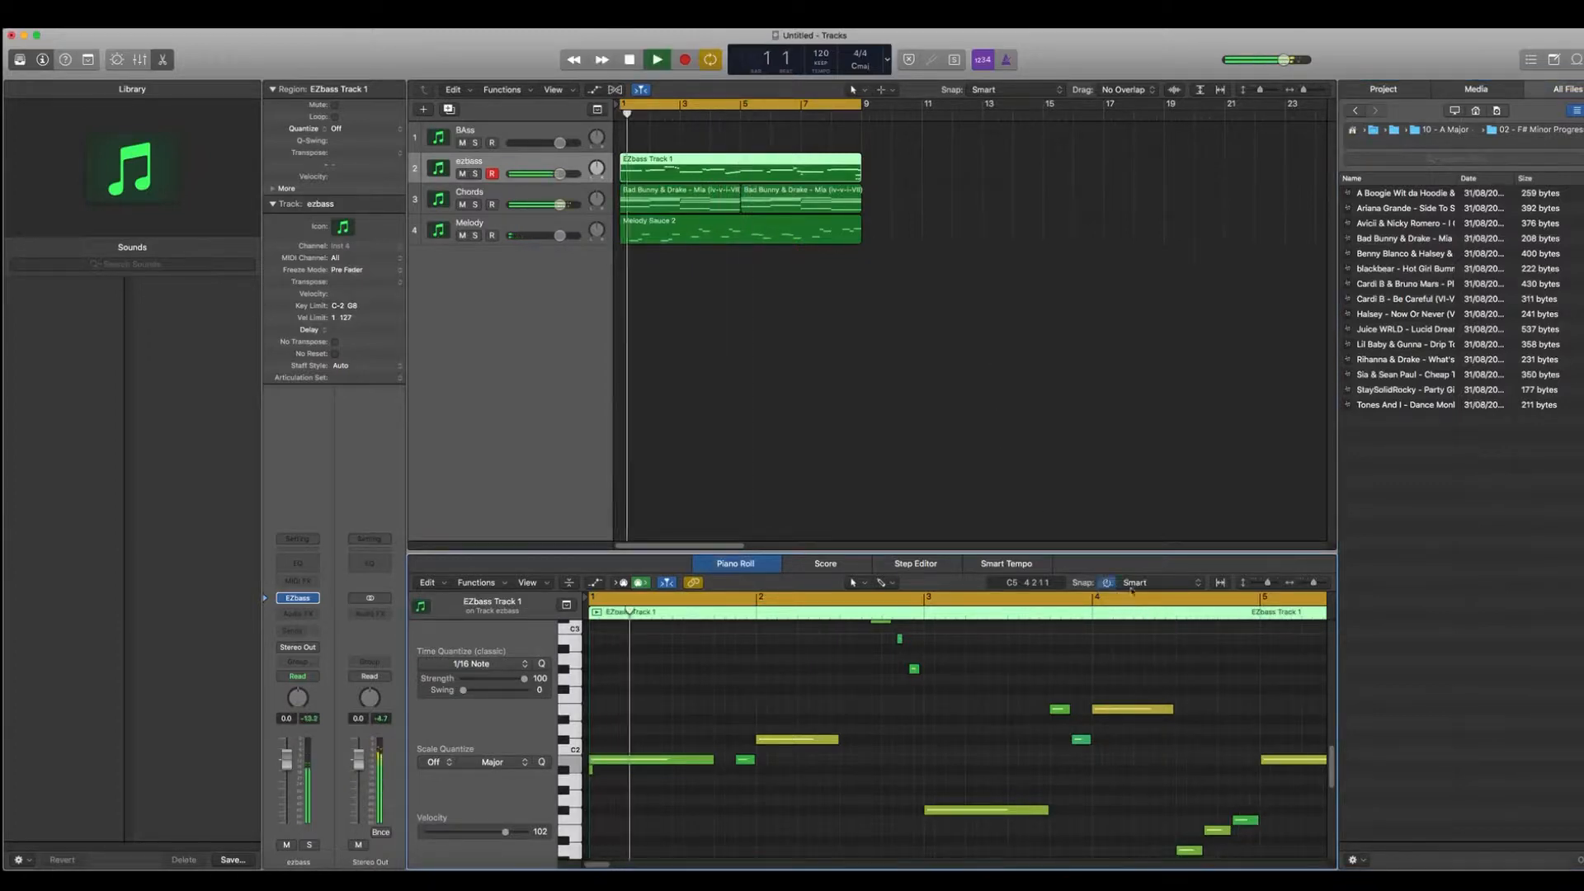
key("c")
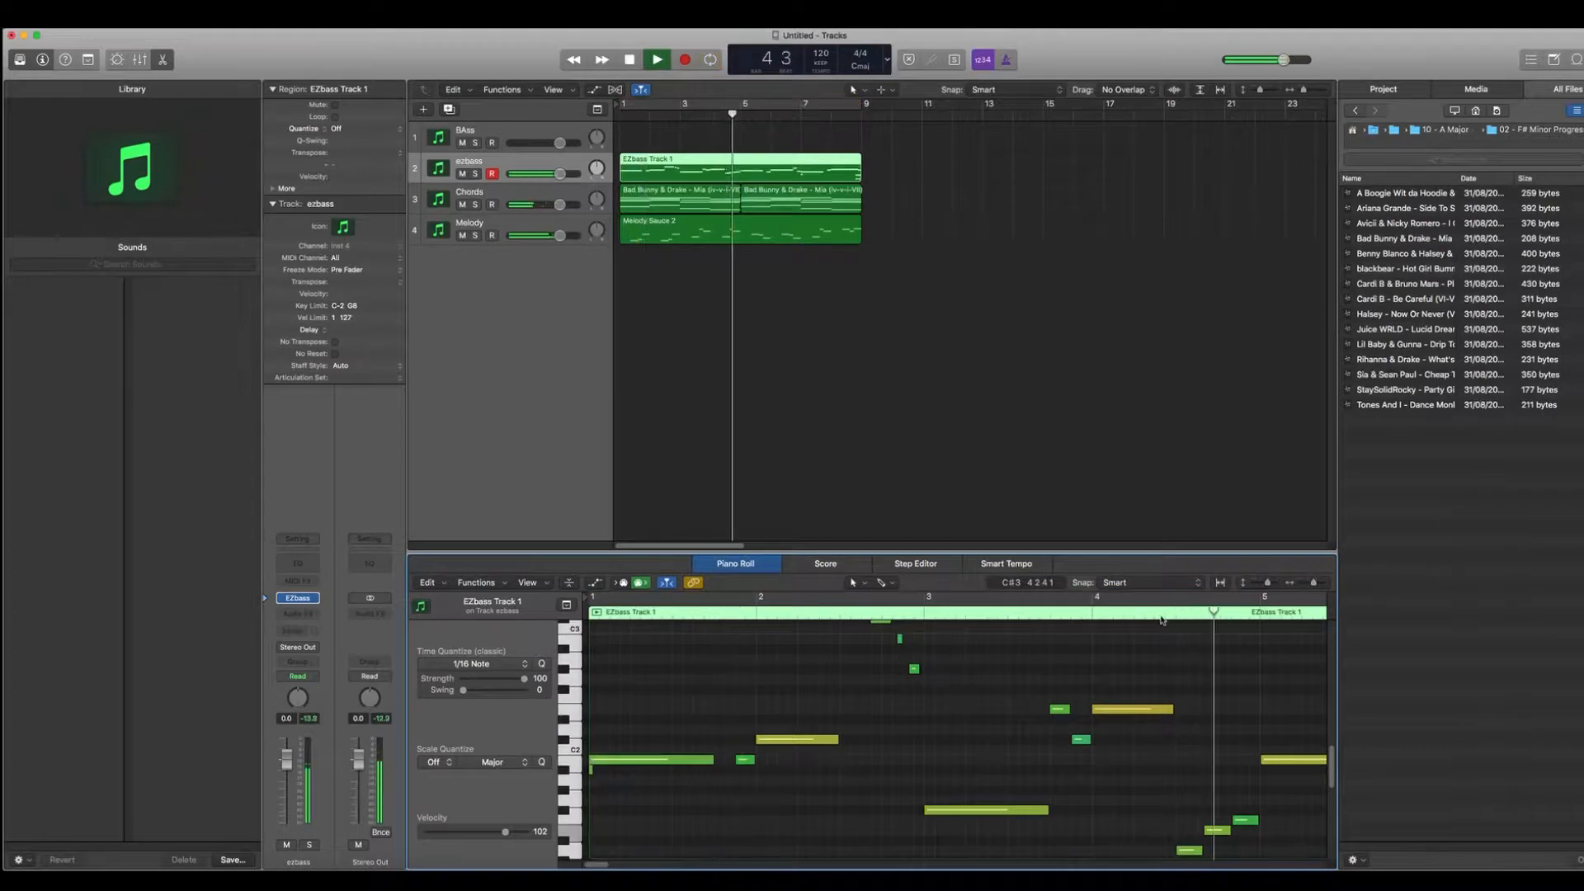
key("space")
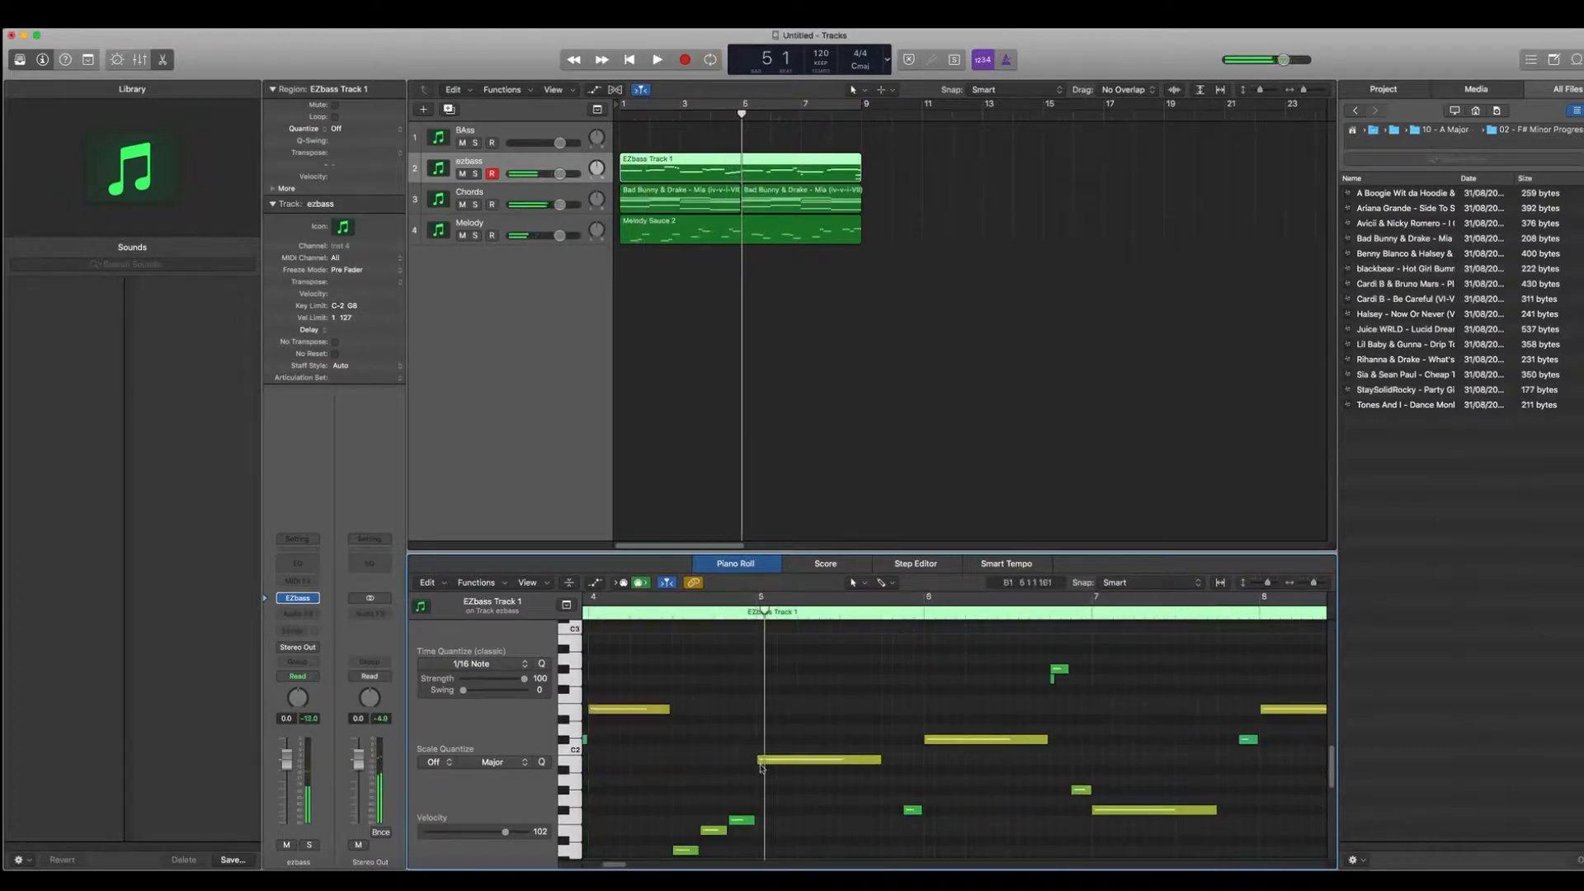
Raise the lowest bass note, at beat 3 of bar 4, by one semitone and play through to bar 9
left_click_drag(693, 854, 693, 844)
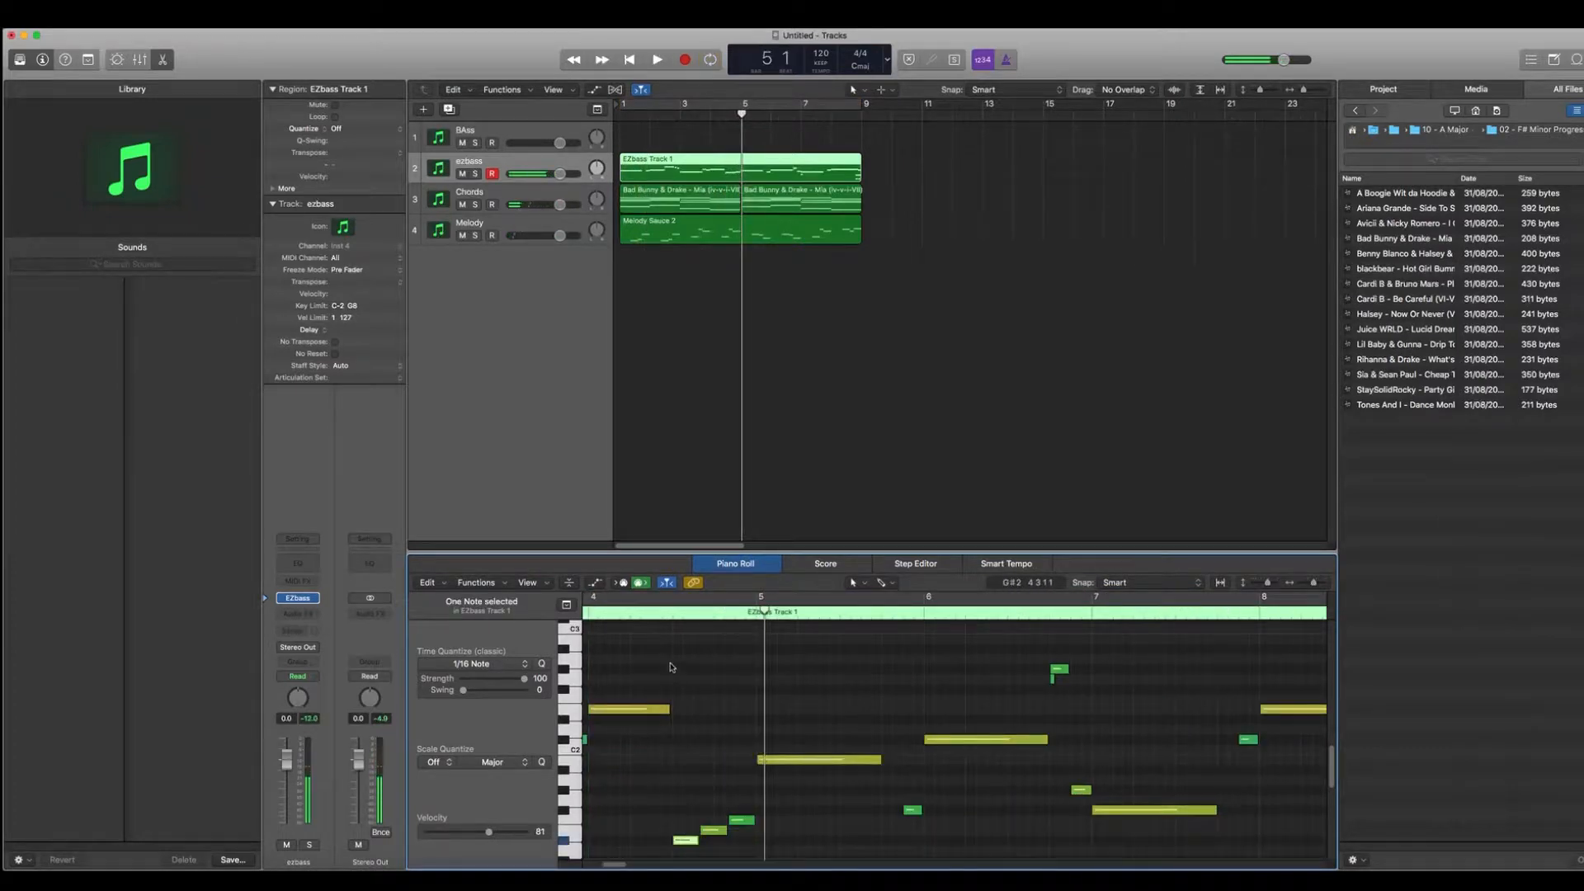
key("space")
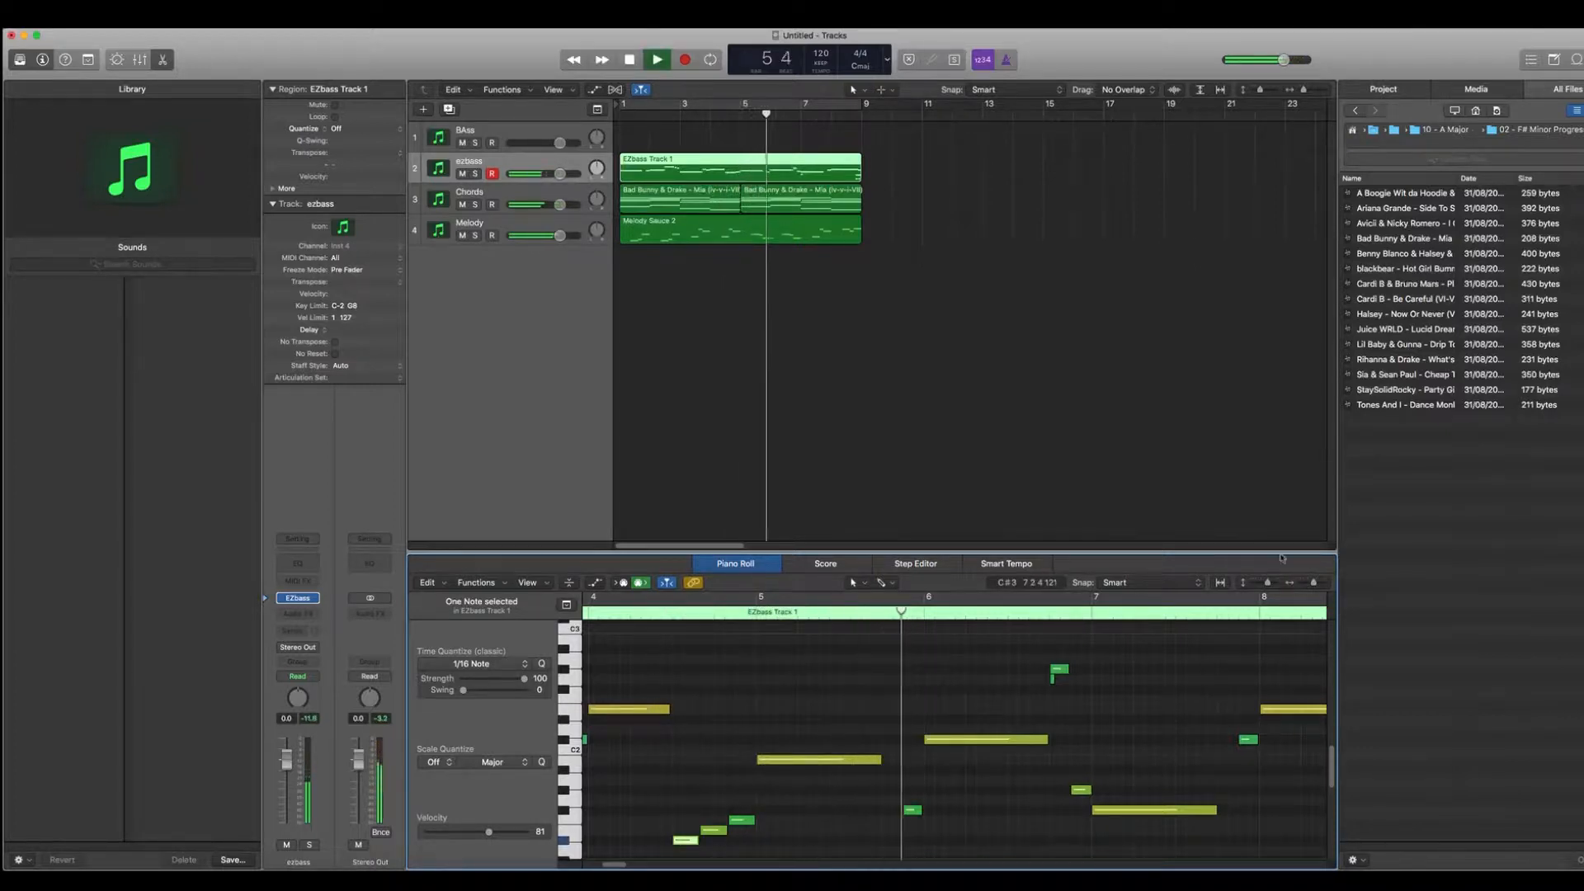
left_click_drag(1314, 583, 1311, 584)
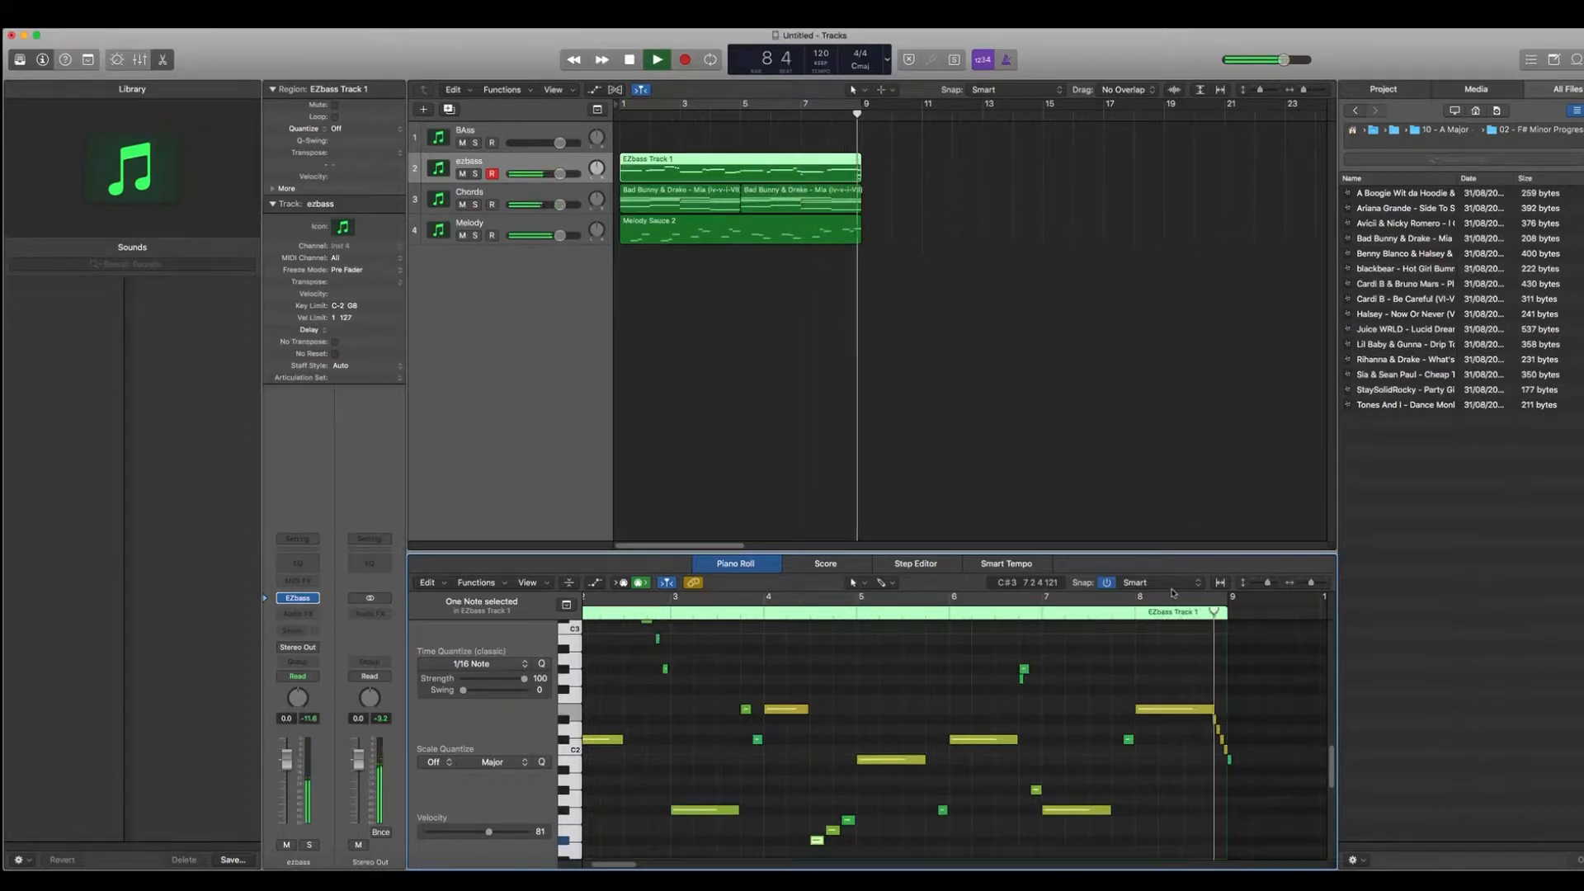
key("space")
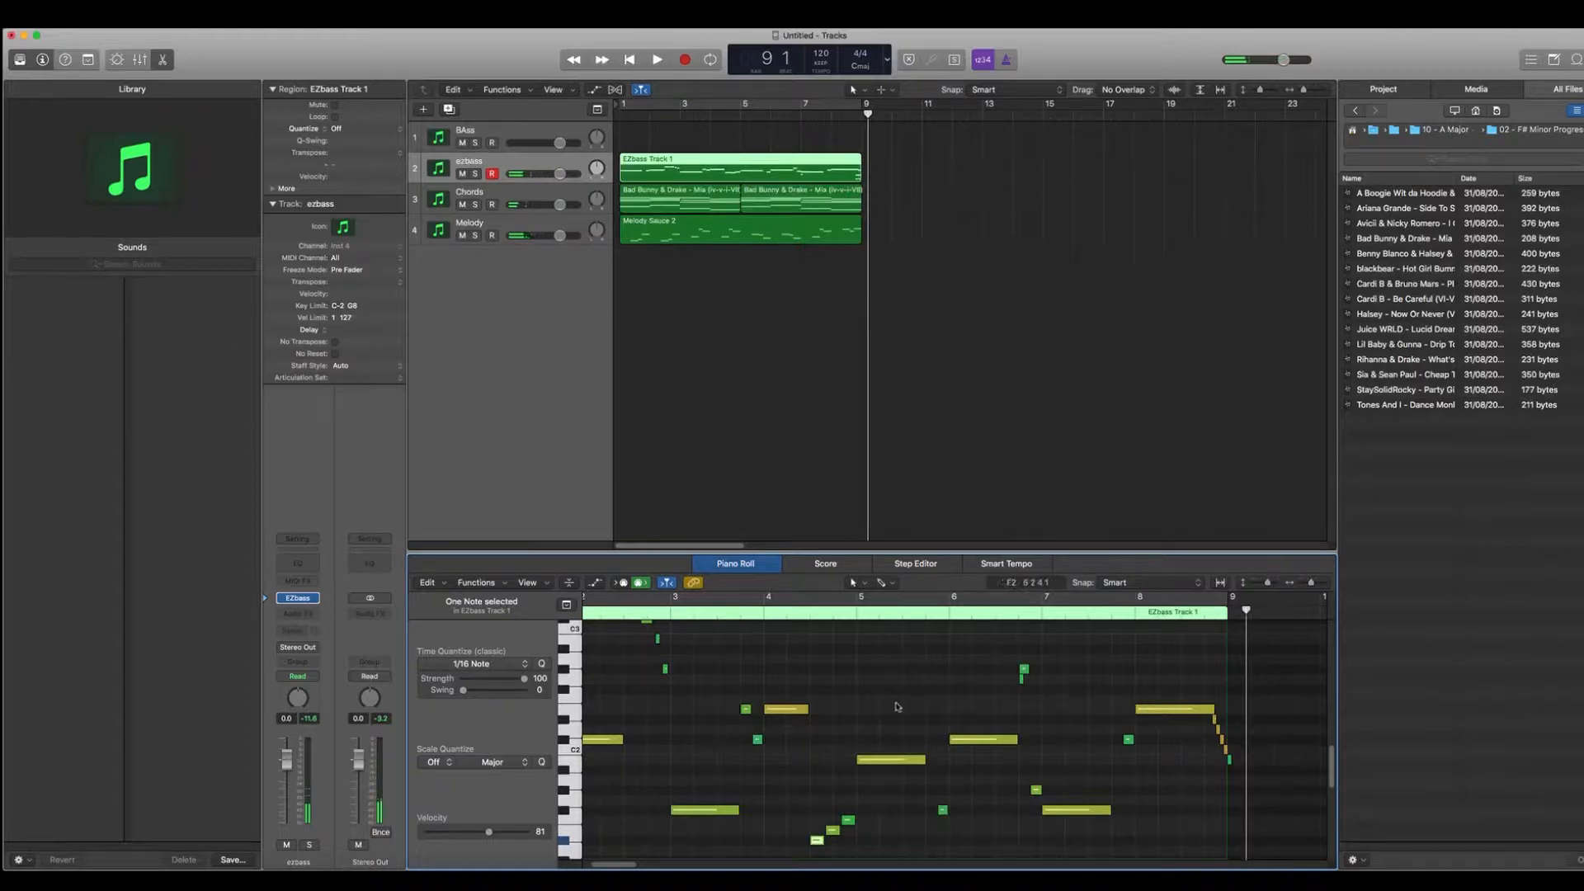
Return the playhead to bar 1, reopen EZbass on the ezbass track and load its Deep Amp finger preset
left_click_drag(1245, 609, 524, 613)
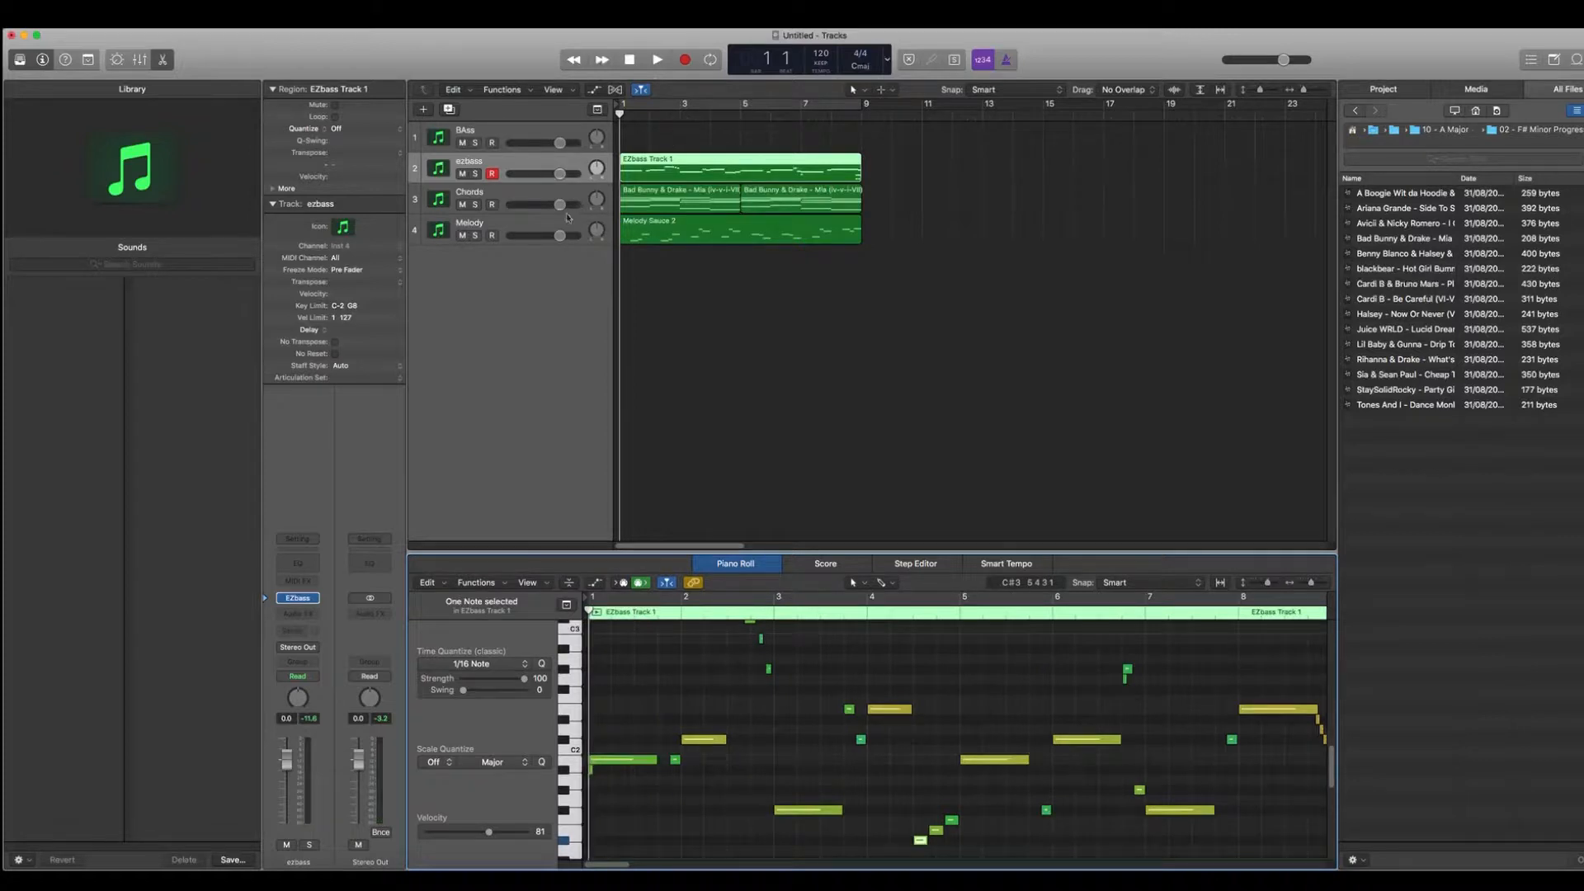
left_click(469, 169)
left_click(301, 597)
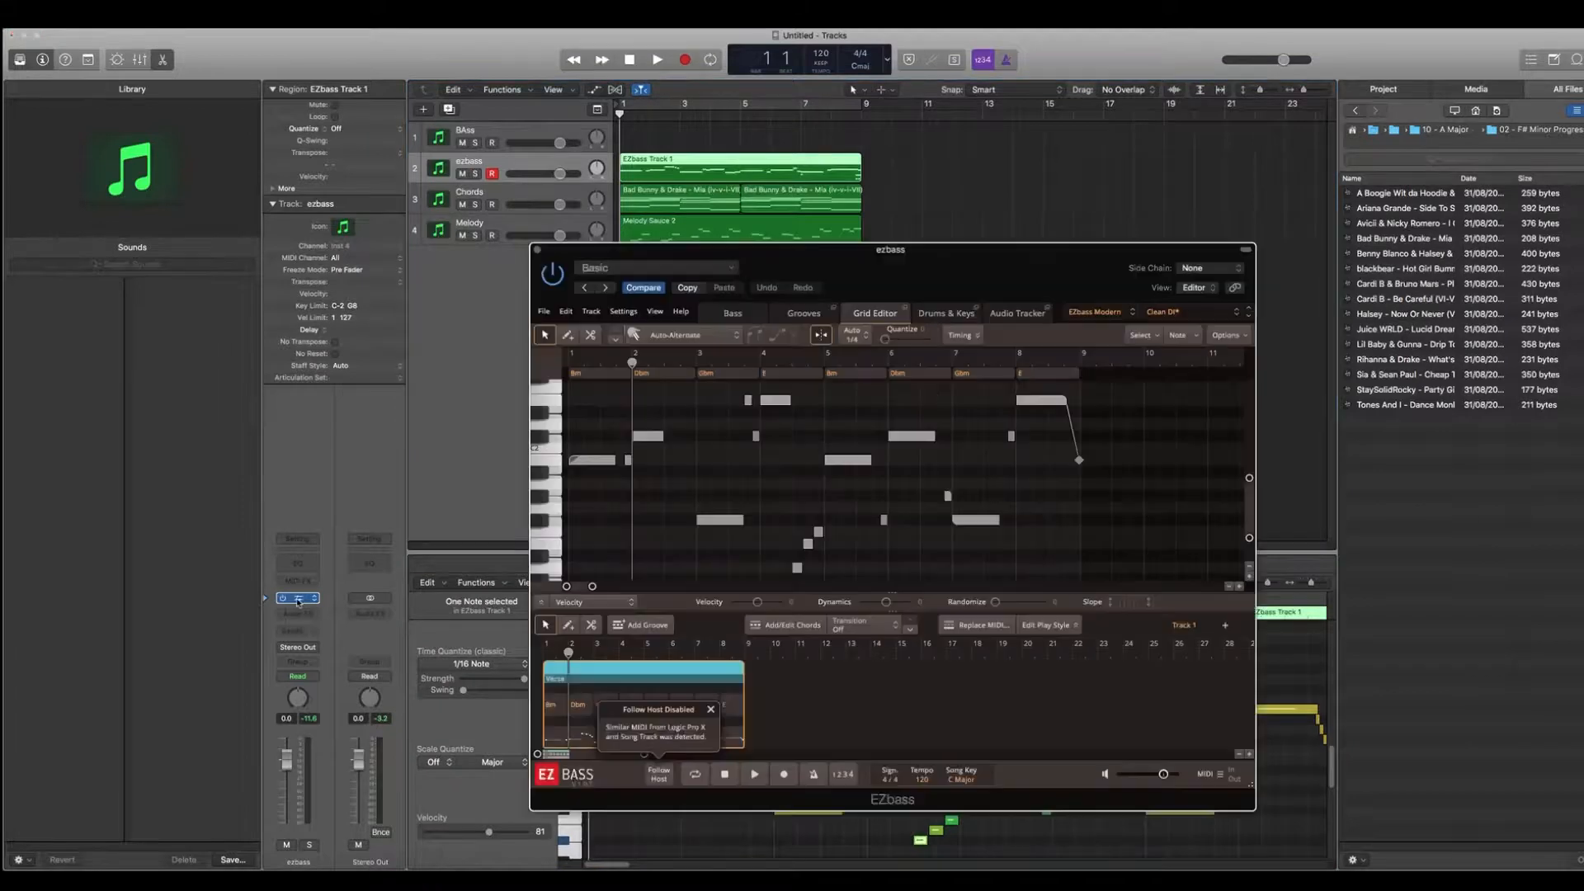
left_click(751, 322)
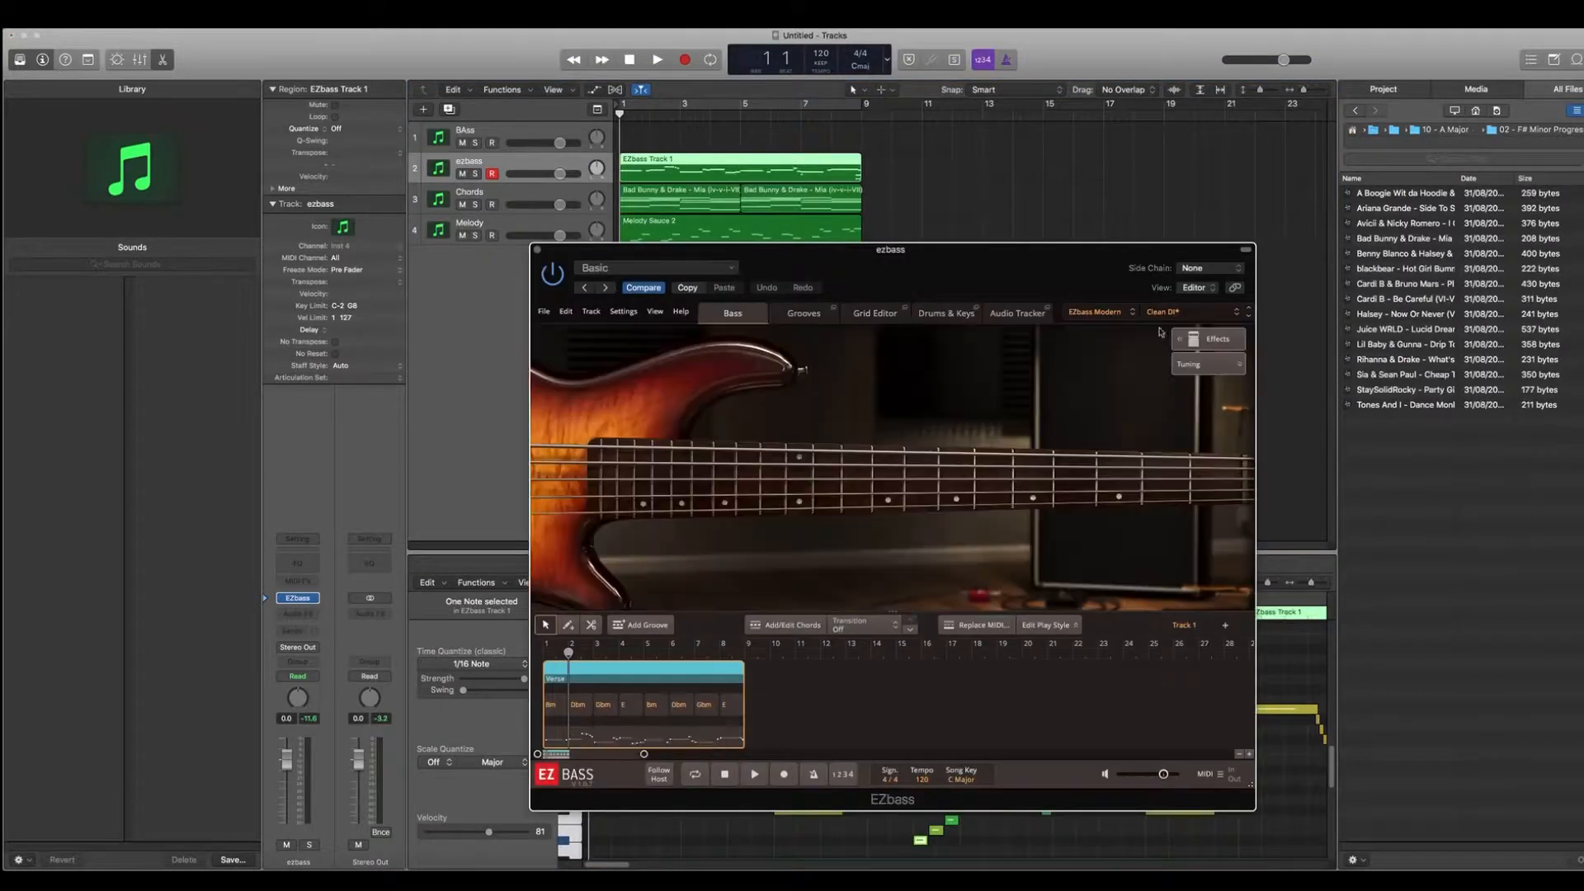
left_click(1208, 317)
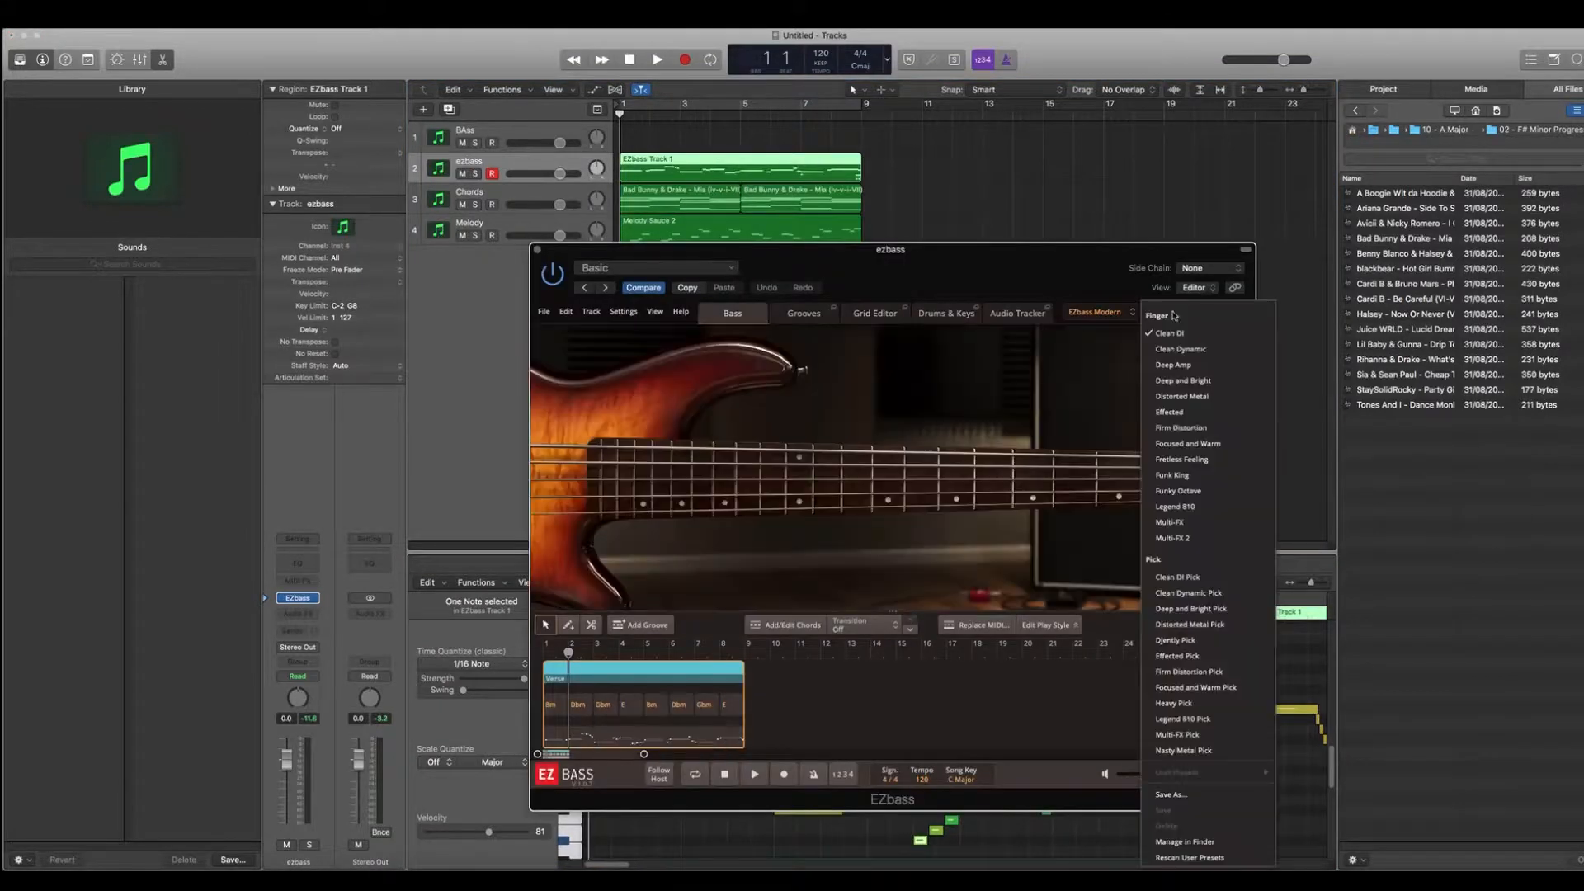
left_click(1186, 365)
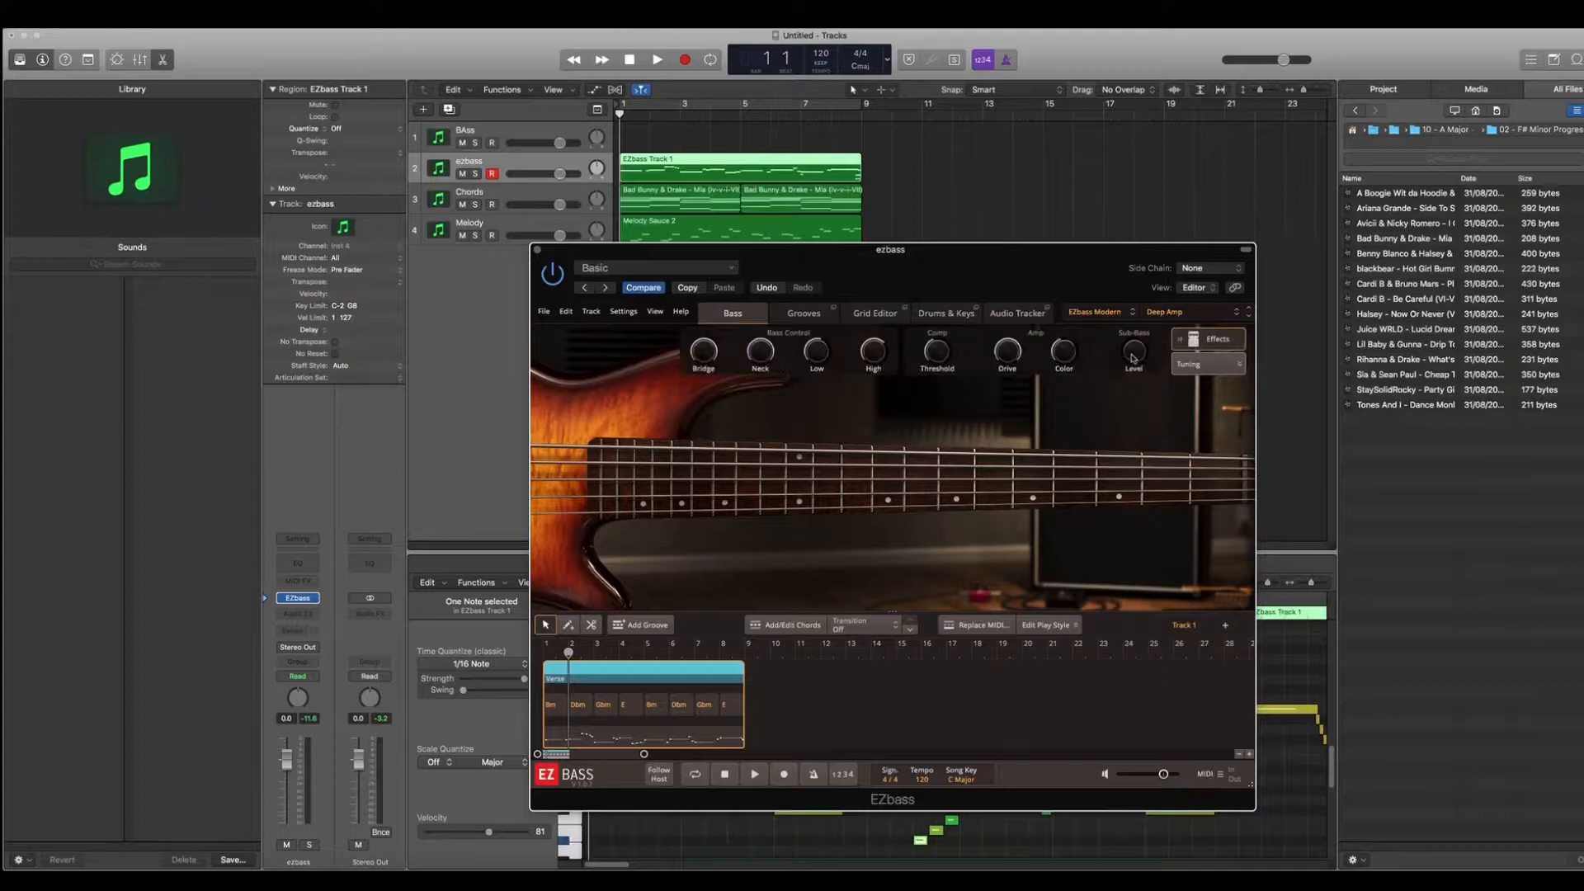
Play the beat from bar 1 to hear the Deep Amp bass sound
mouse_move(1064, 347)
key("space")
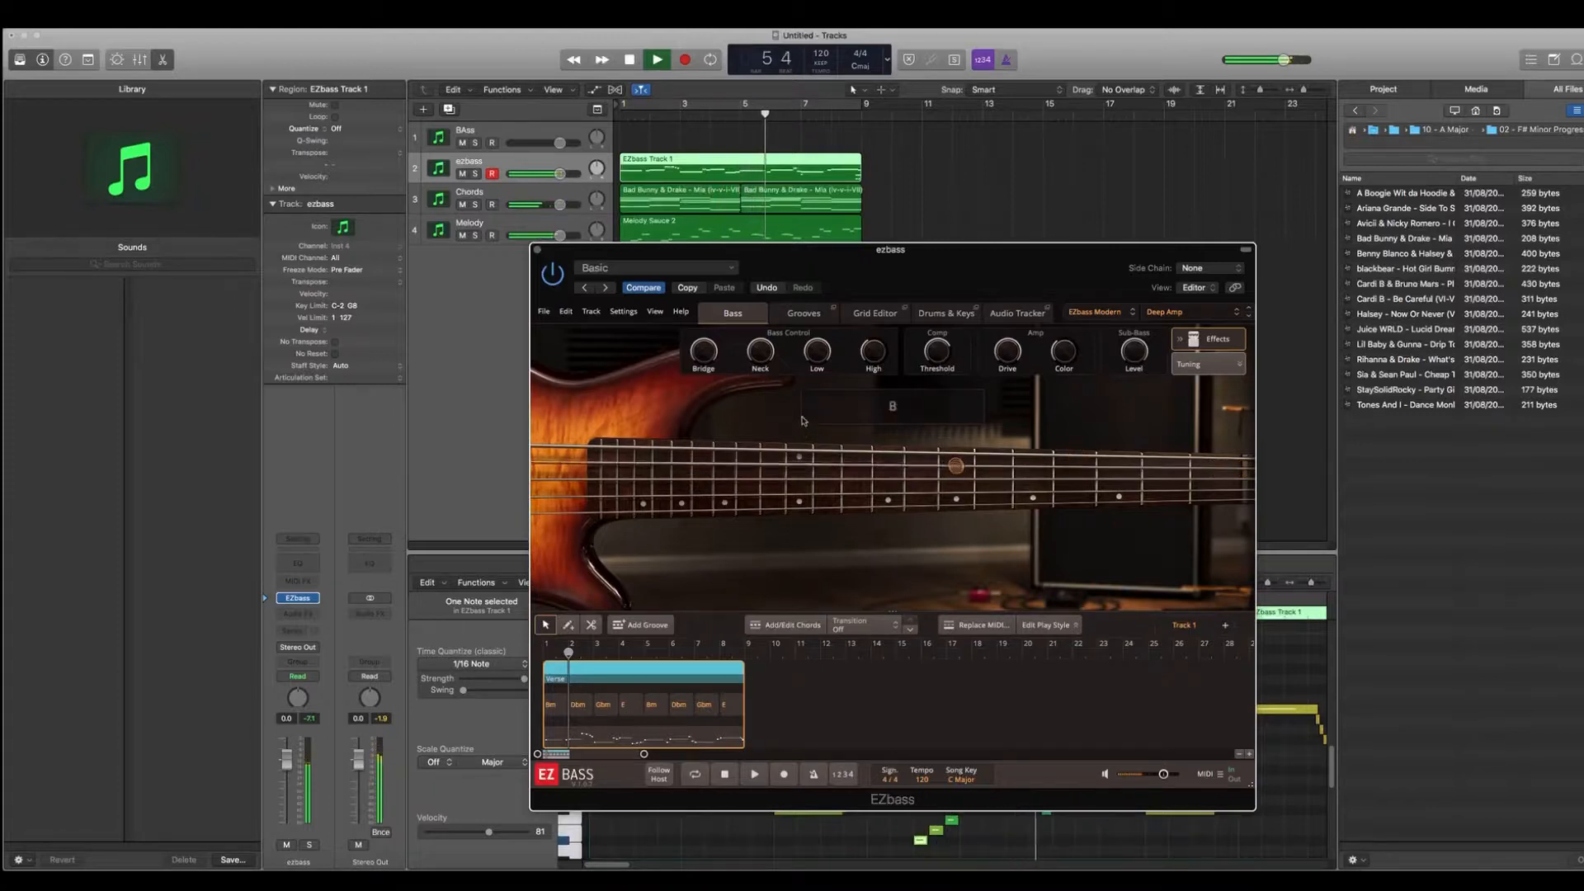
key("space")
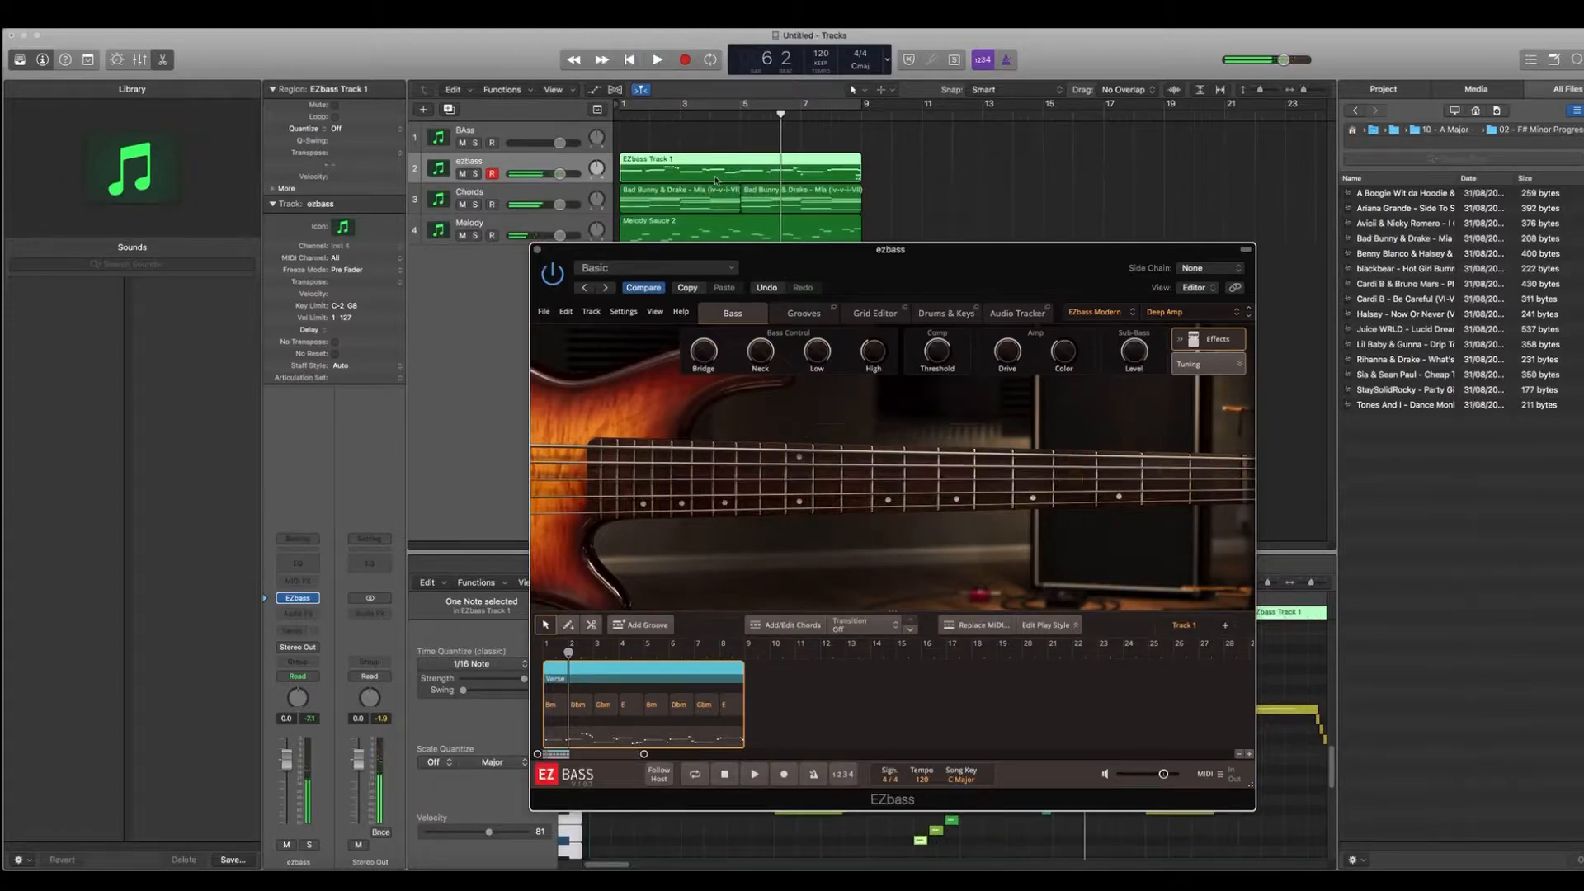
Copy the EZbass Track 1 region to bar 1 of the BAss track and return the playhead to bar 1
mouse_move(714, 179)
left_mouse_down()
mouse_move(712, 152)
mouse_move(715, 167)
left_mouse_up()
left_click(630, 121)
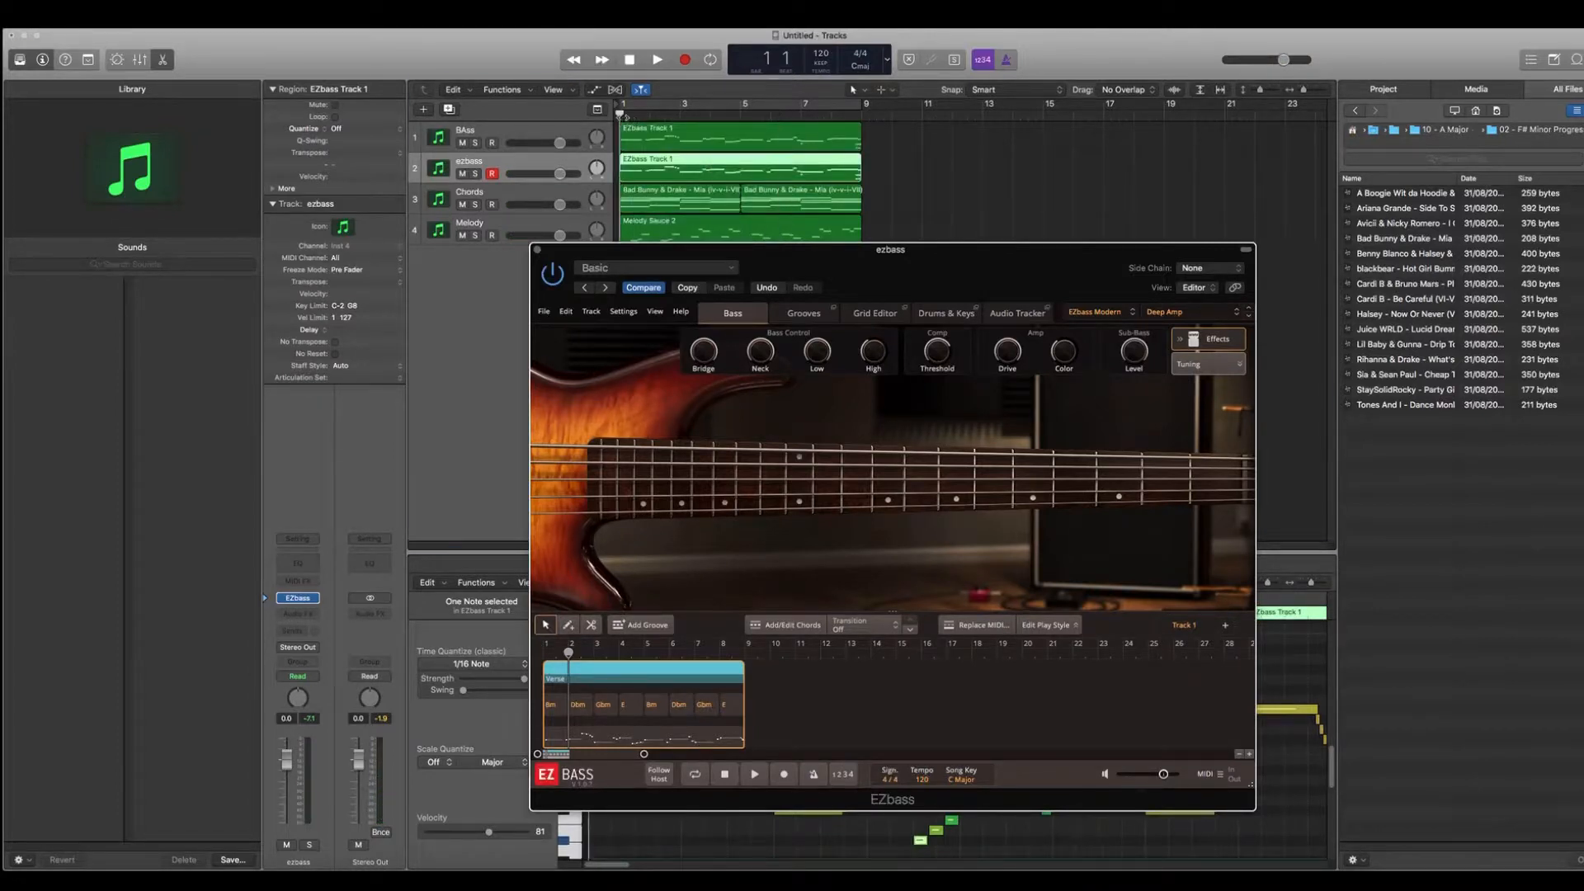
Play the beat from bar 1, mute the ezbass track partway through, lower the BAss volume to -1.6 dB and stop playback
key("space")
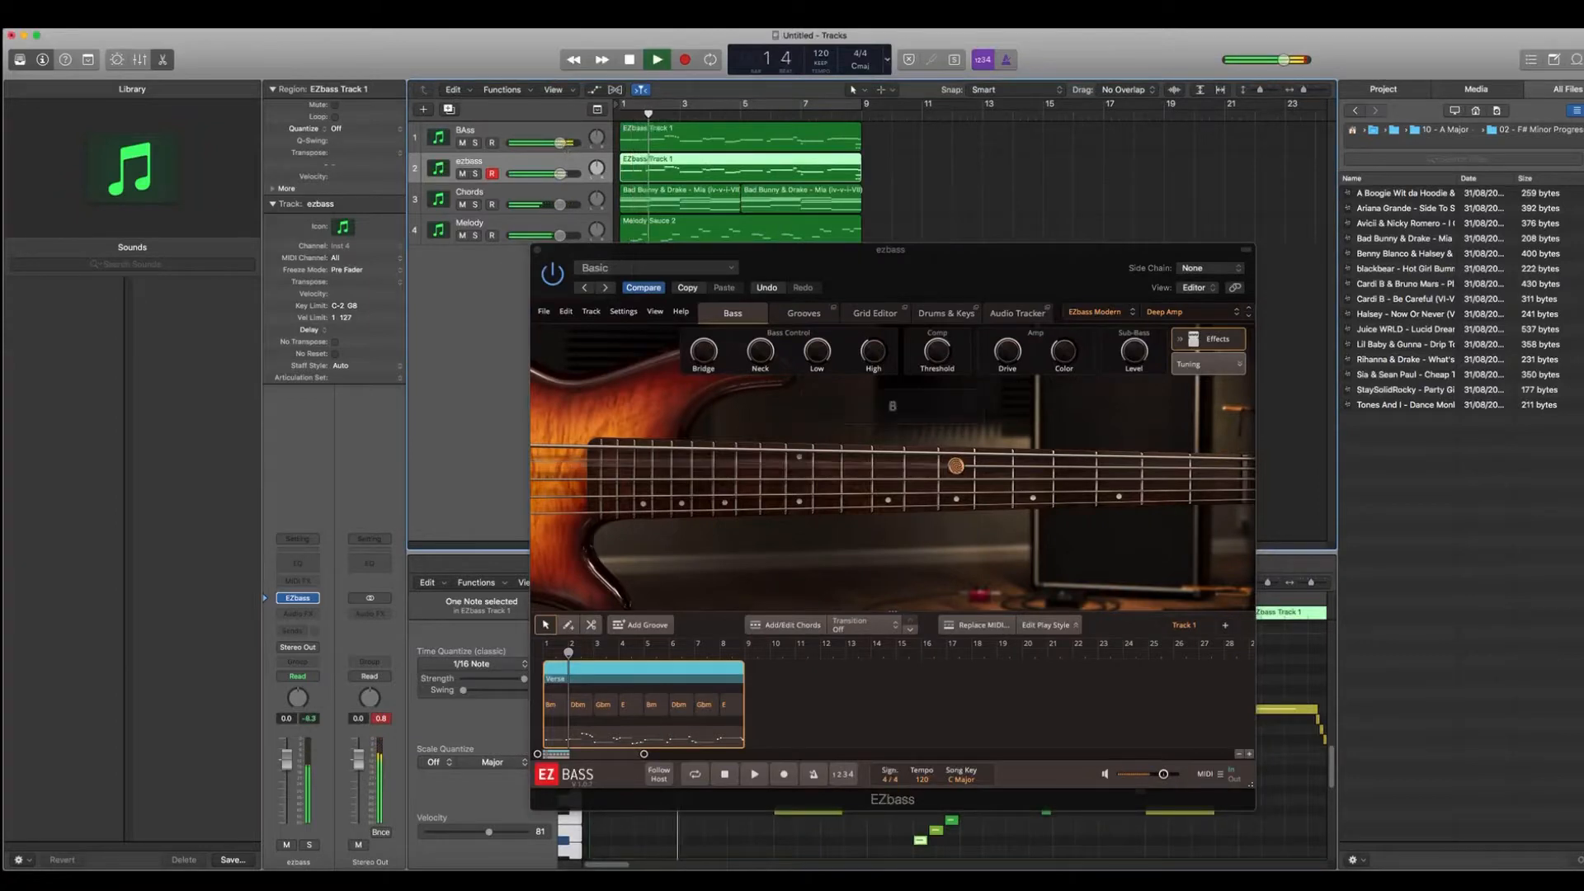
left_click_drag(565, 143, 566, 148)
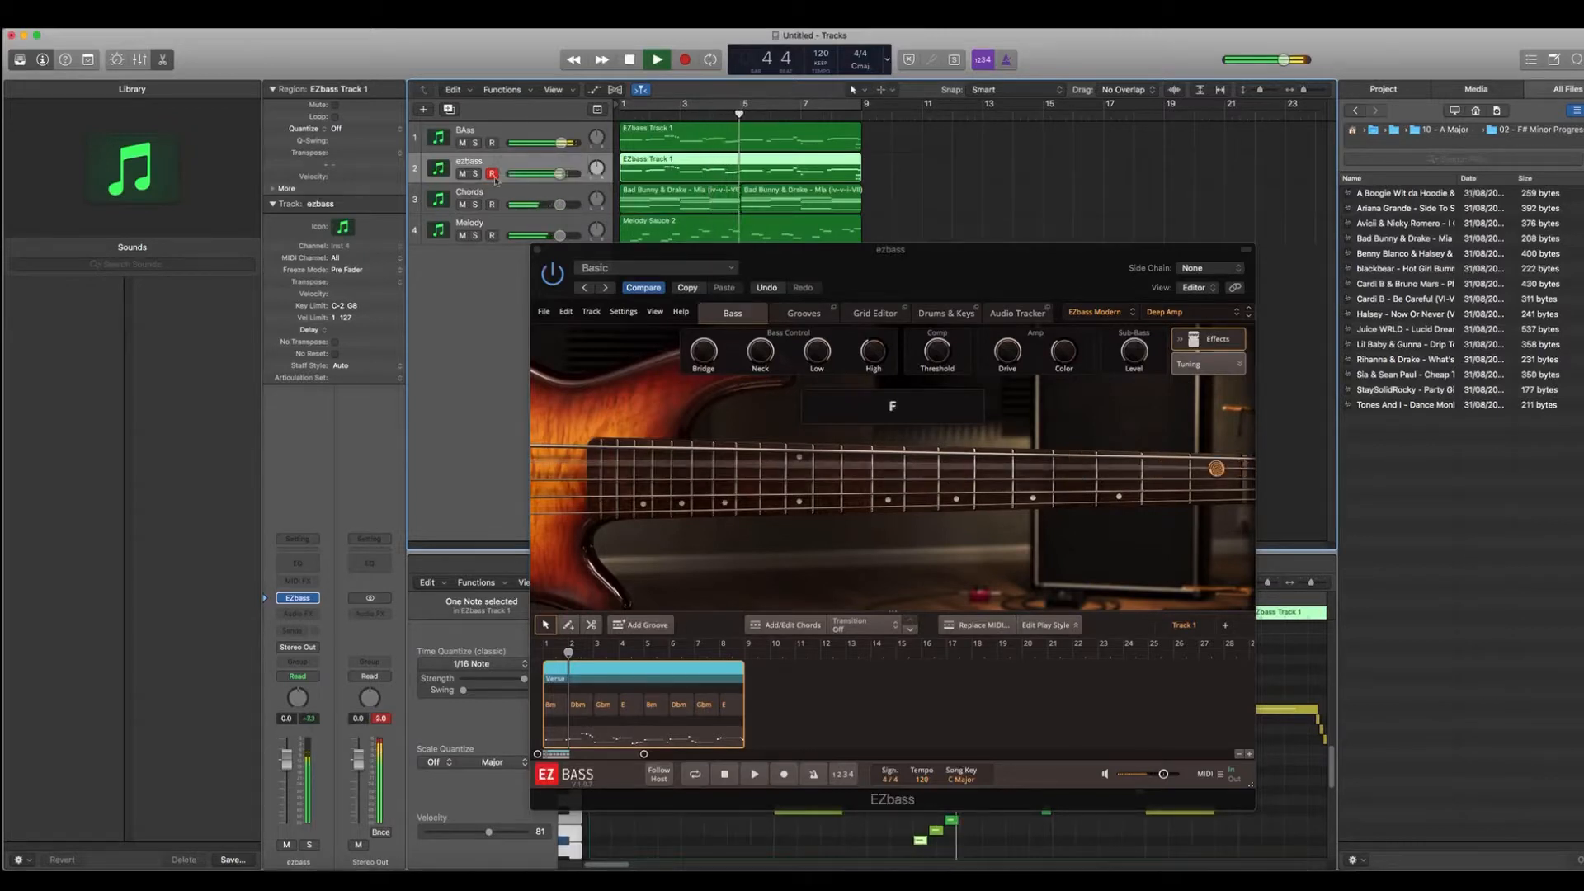
left_click(462, 173)
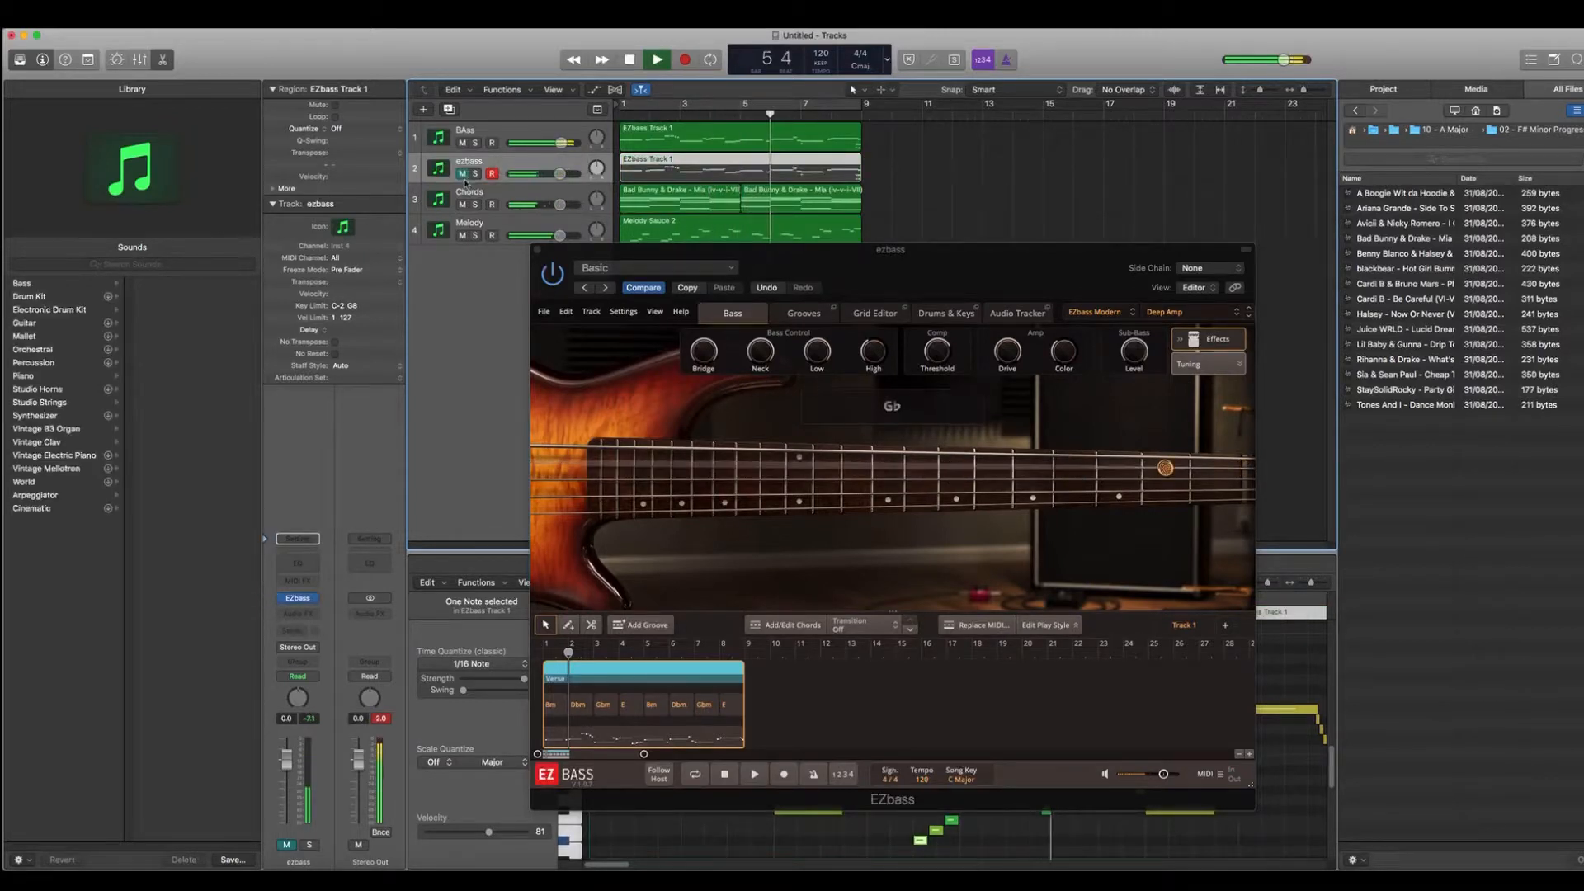
left_click_drag(561, 143, 554, 145)
key("space")
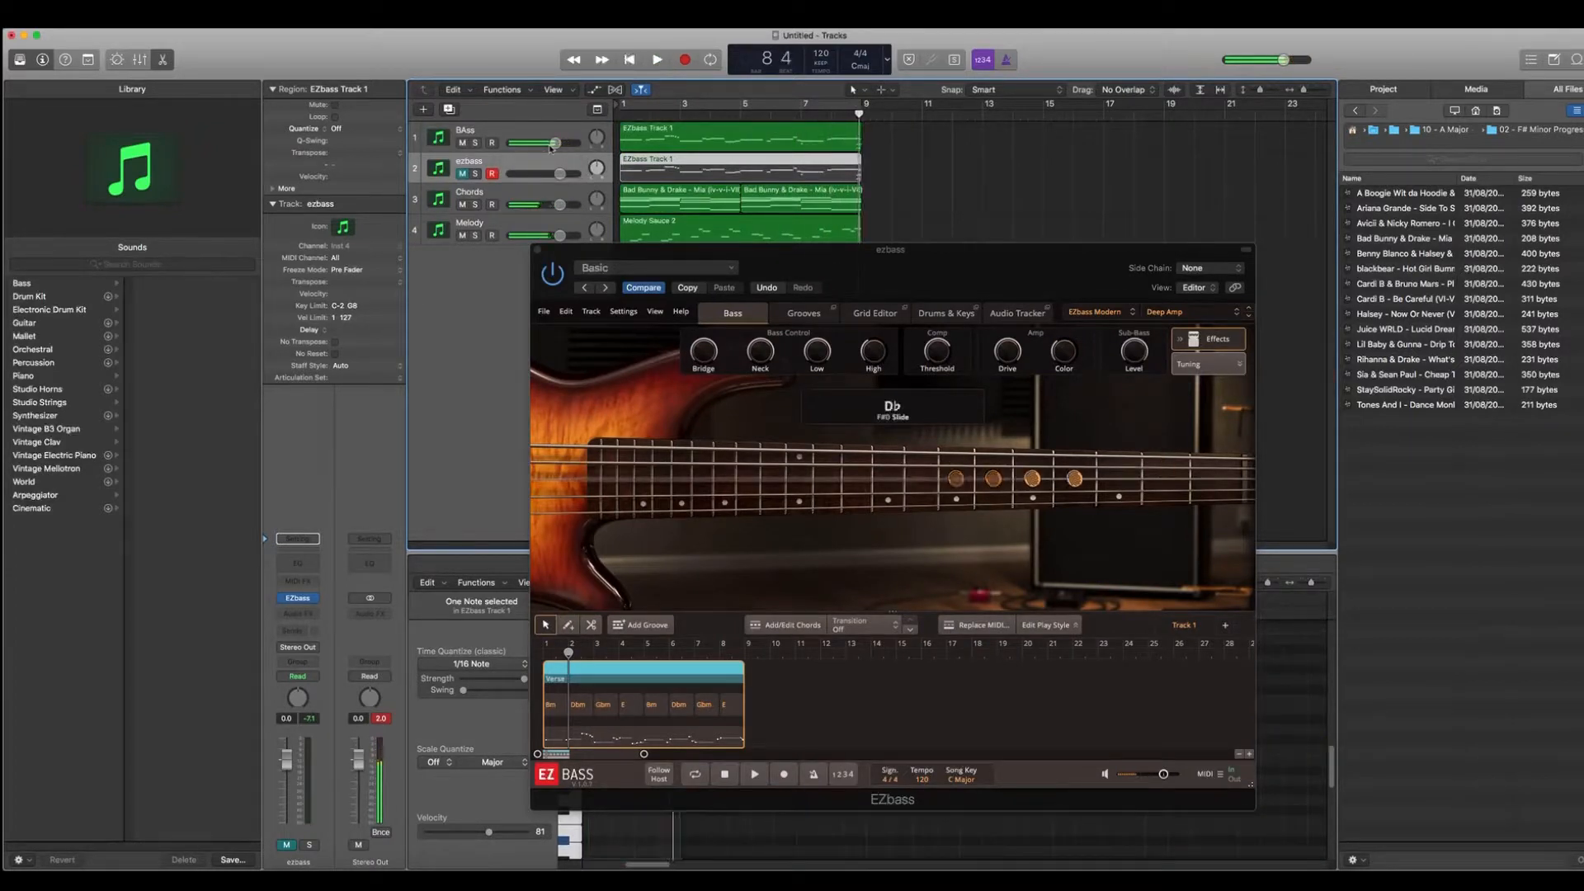
Unmute the ezbass track, solo it briefly to check its sound, and stop the EZbass plug-in's own transport
left_click(462, 174)
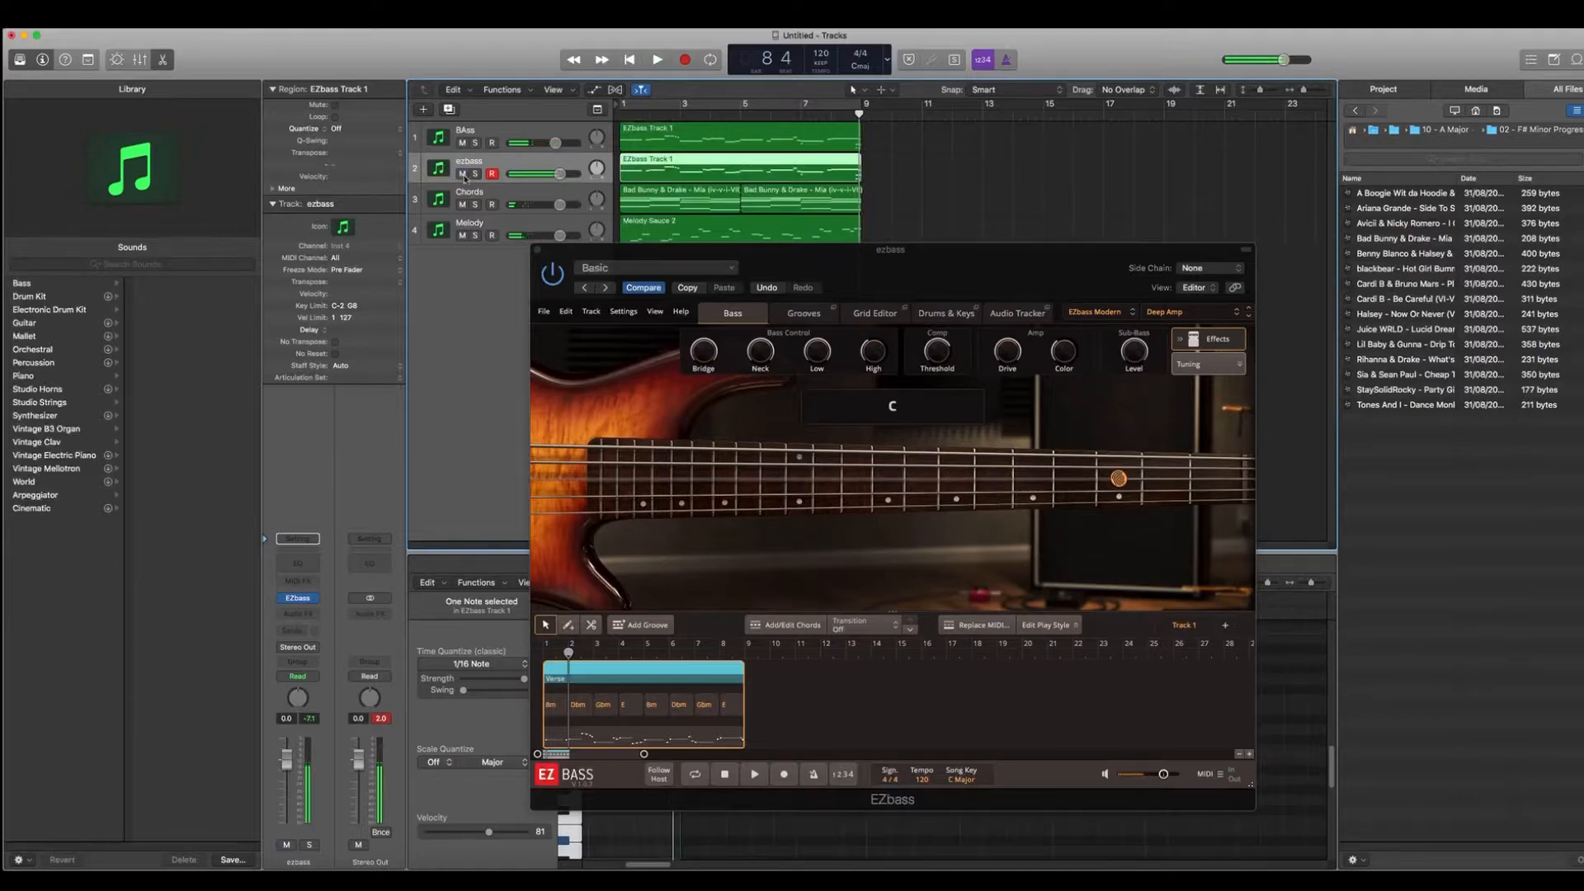
left_click(476, 174)
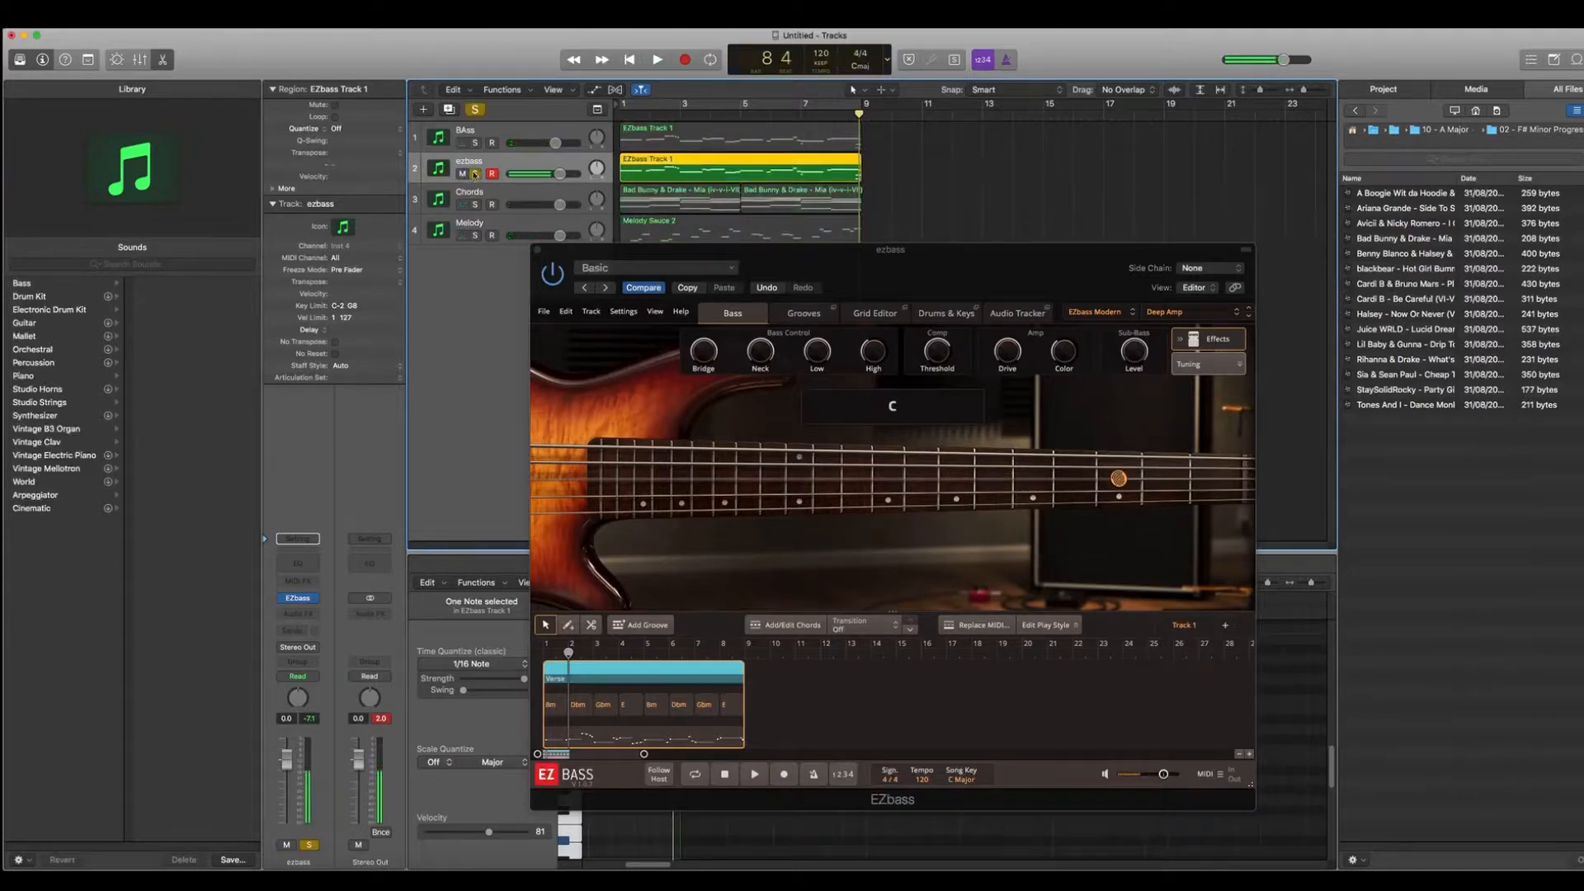
left_click(476, 175)
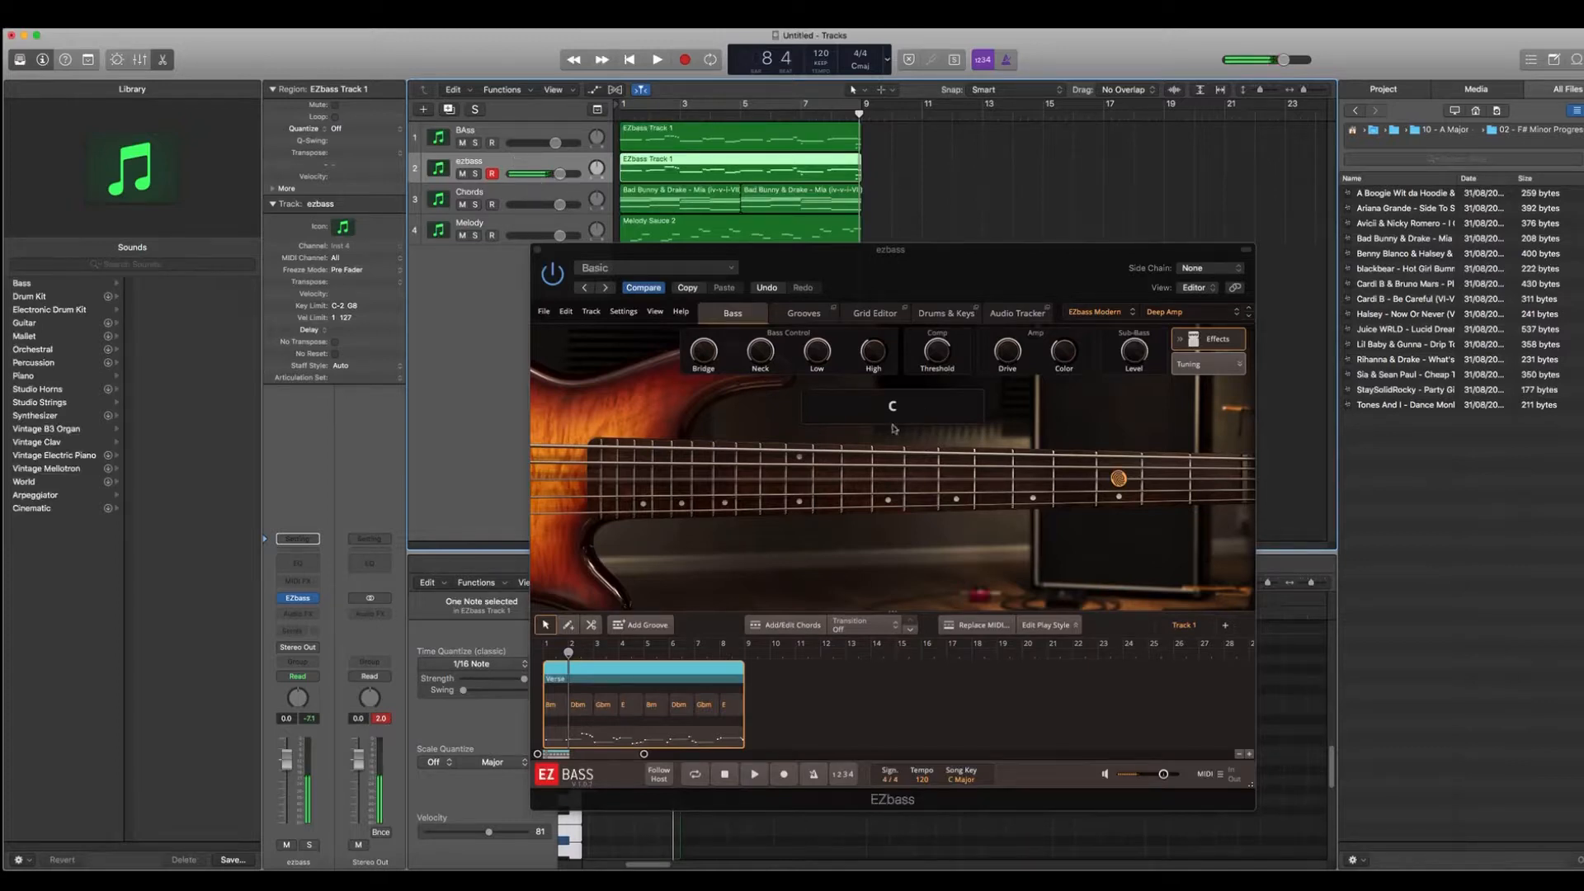
left_click(831, 701)
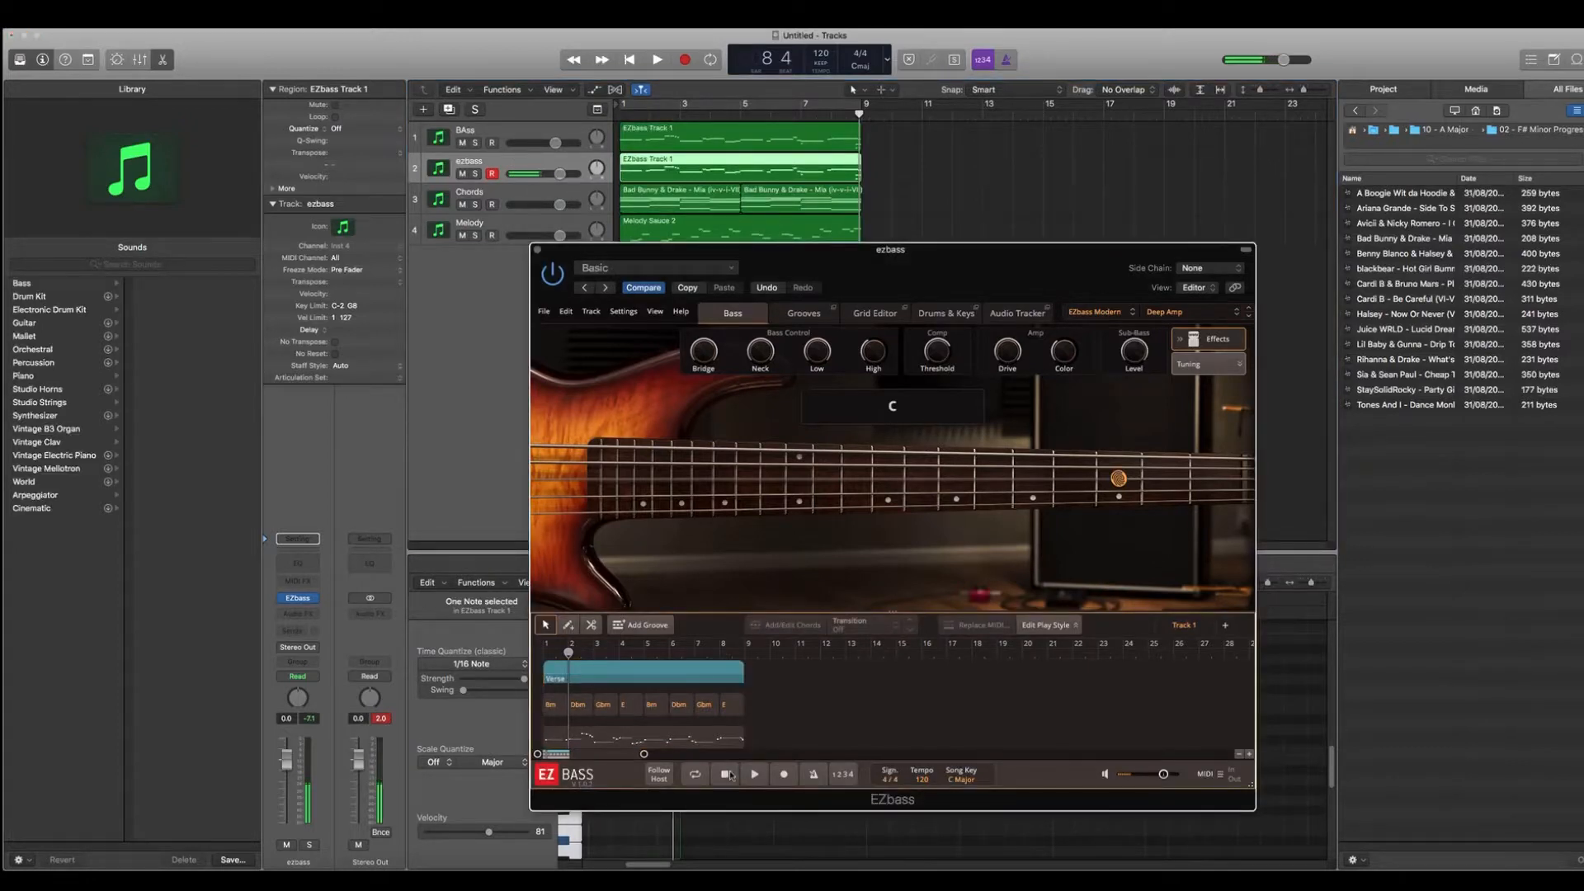
left_click(726, 774)
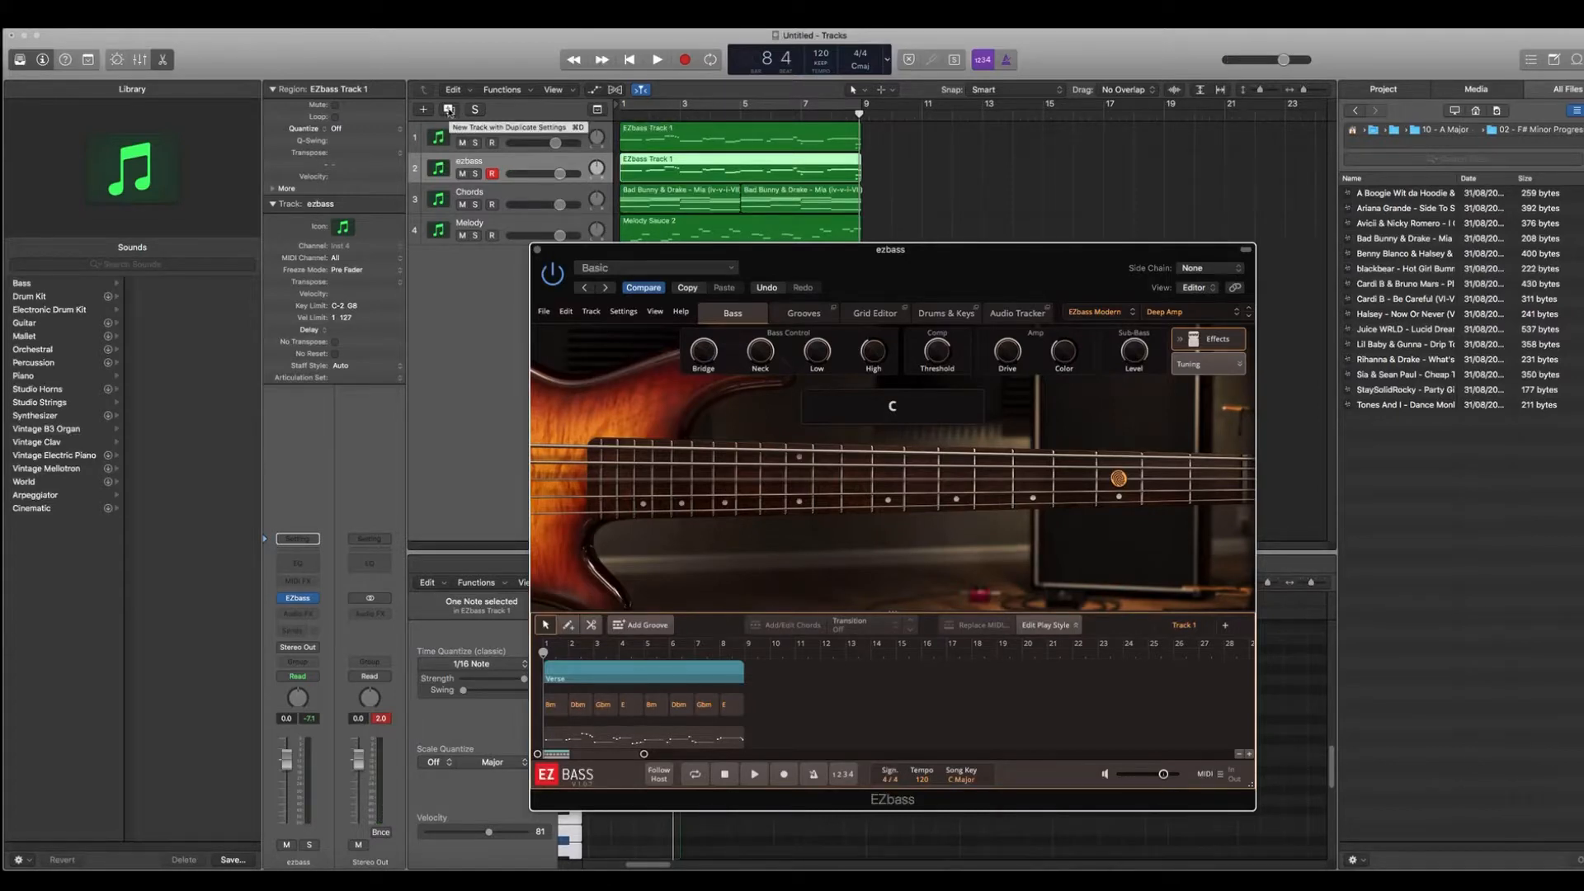
Duplicate the ezbass track with its settings, remove that empty duplicate and close the EZbass plug-in window
left_click(449, 110)
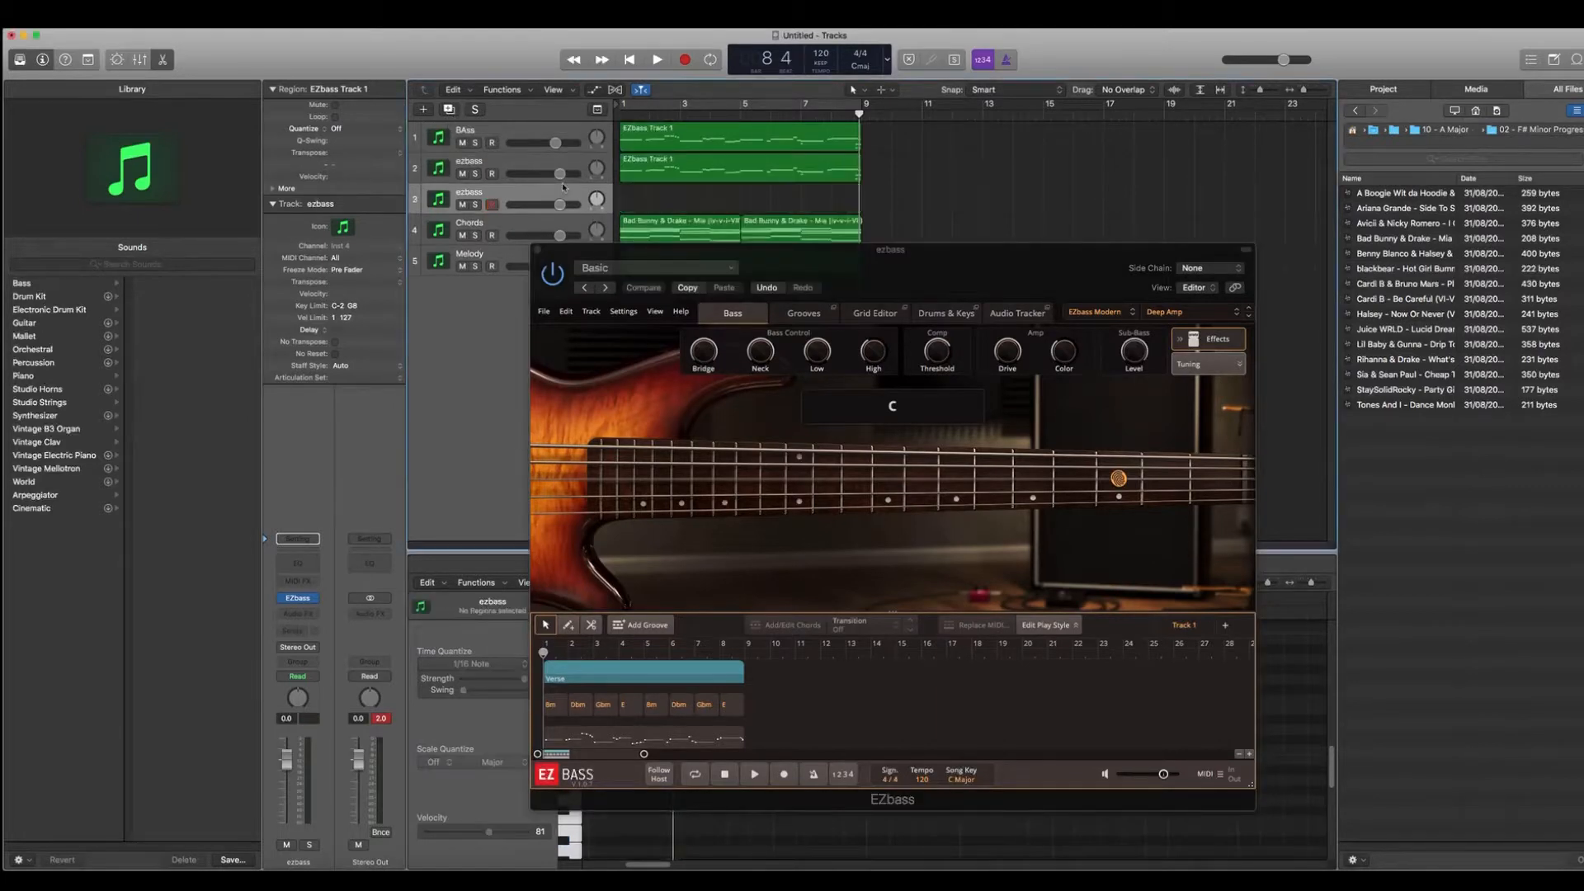
key("super+BackSpace")
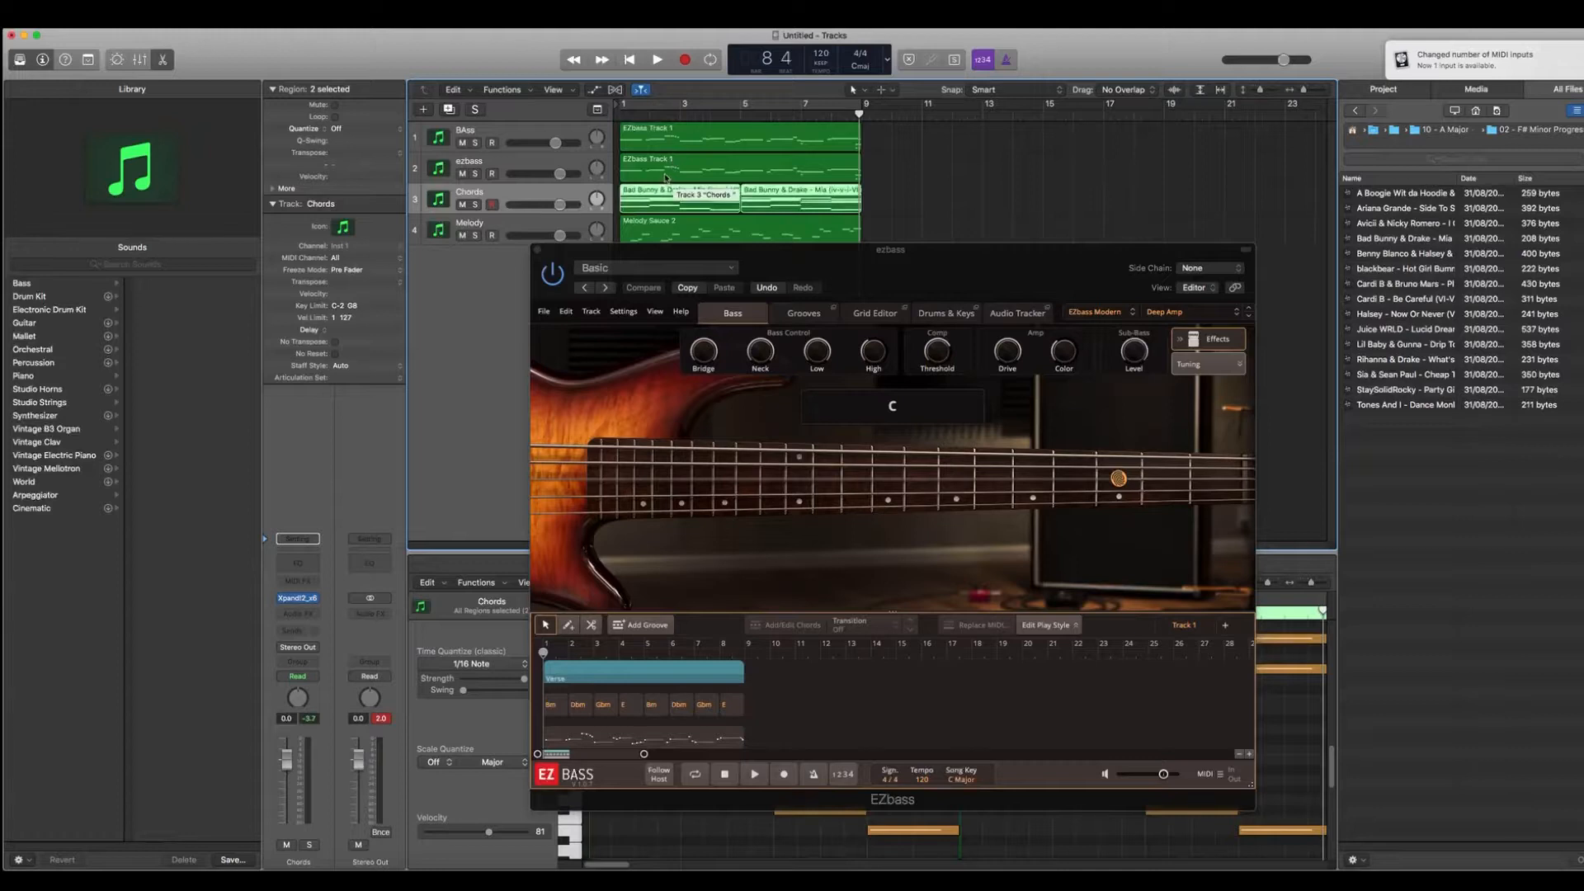
left_click(537, 249)
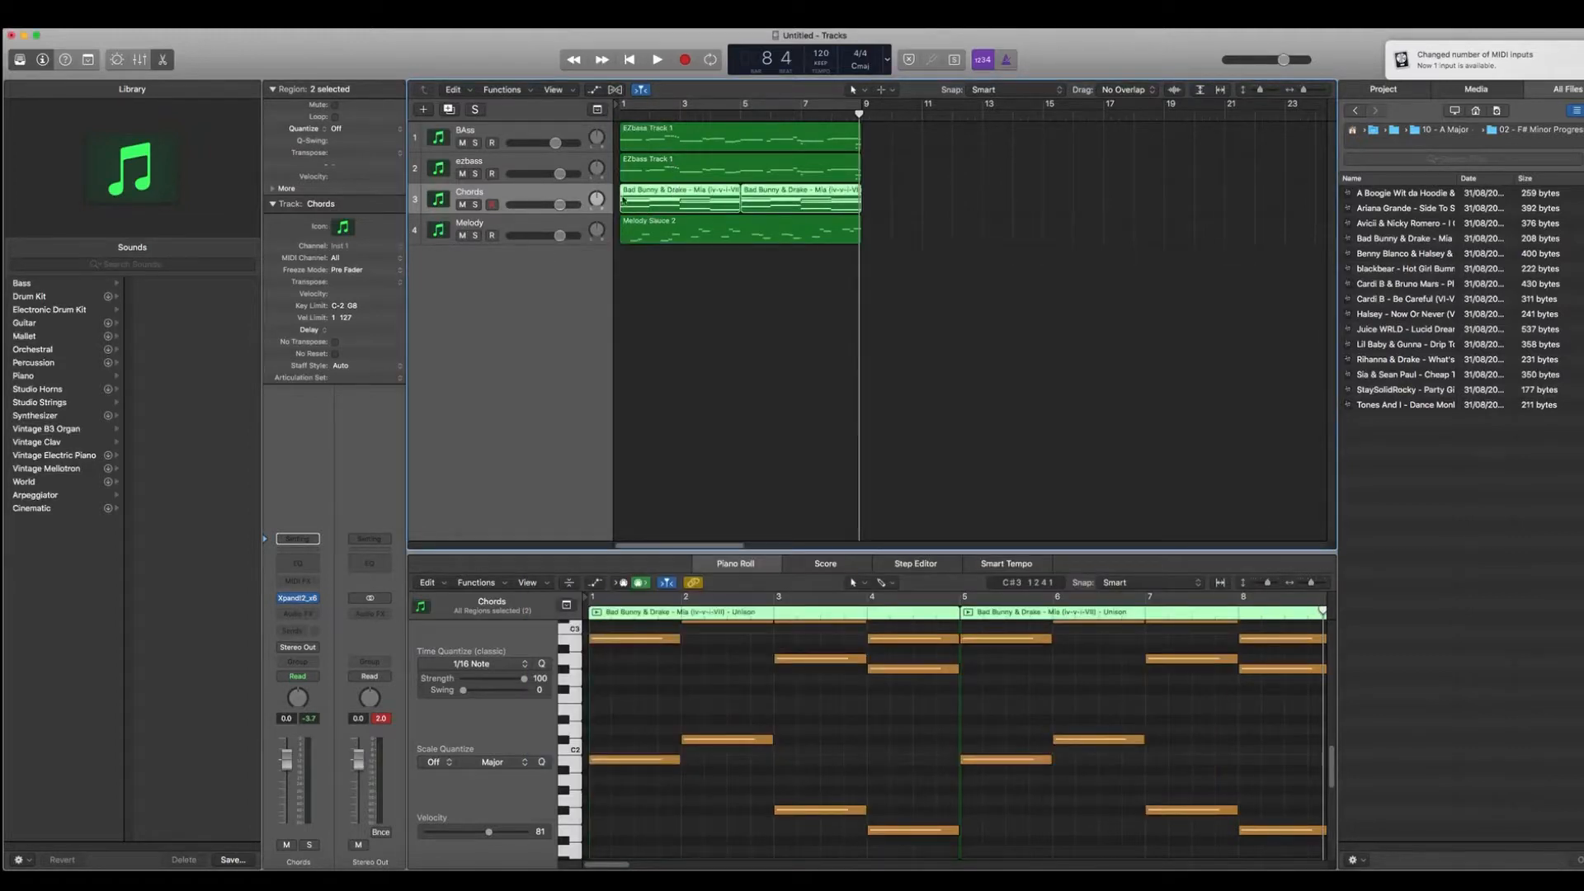
Add a Hip Hop Drummer track above the BAss track
left_click(532, 137)
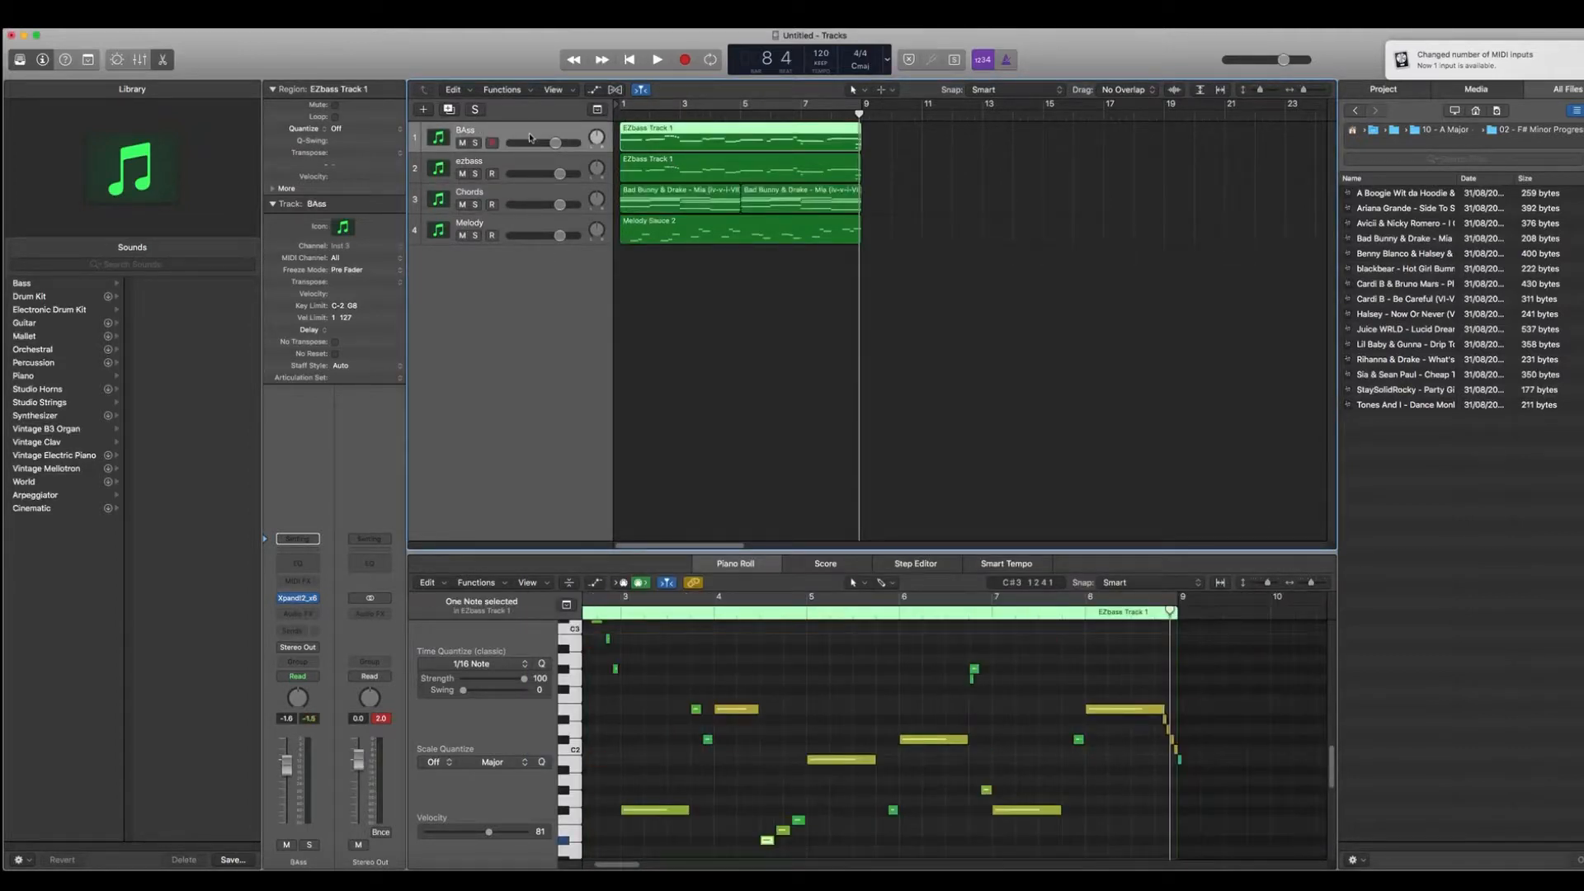
left_click(425, 110)
left_click(918, 72)
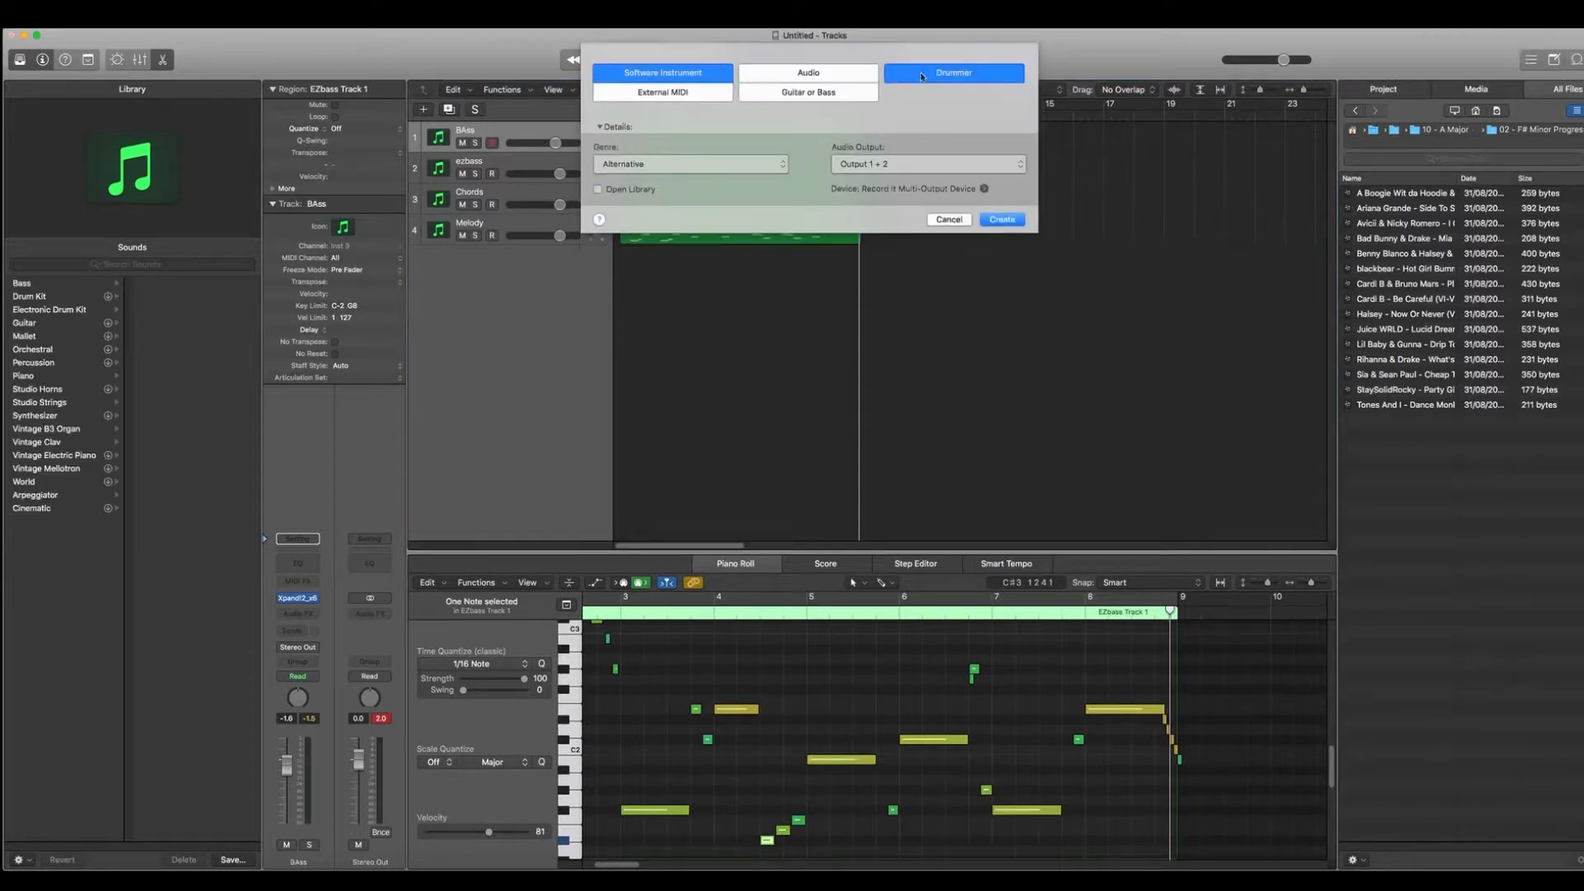
left_click(699, 164)
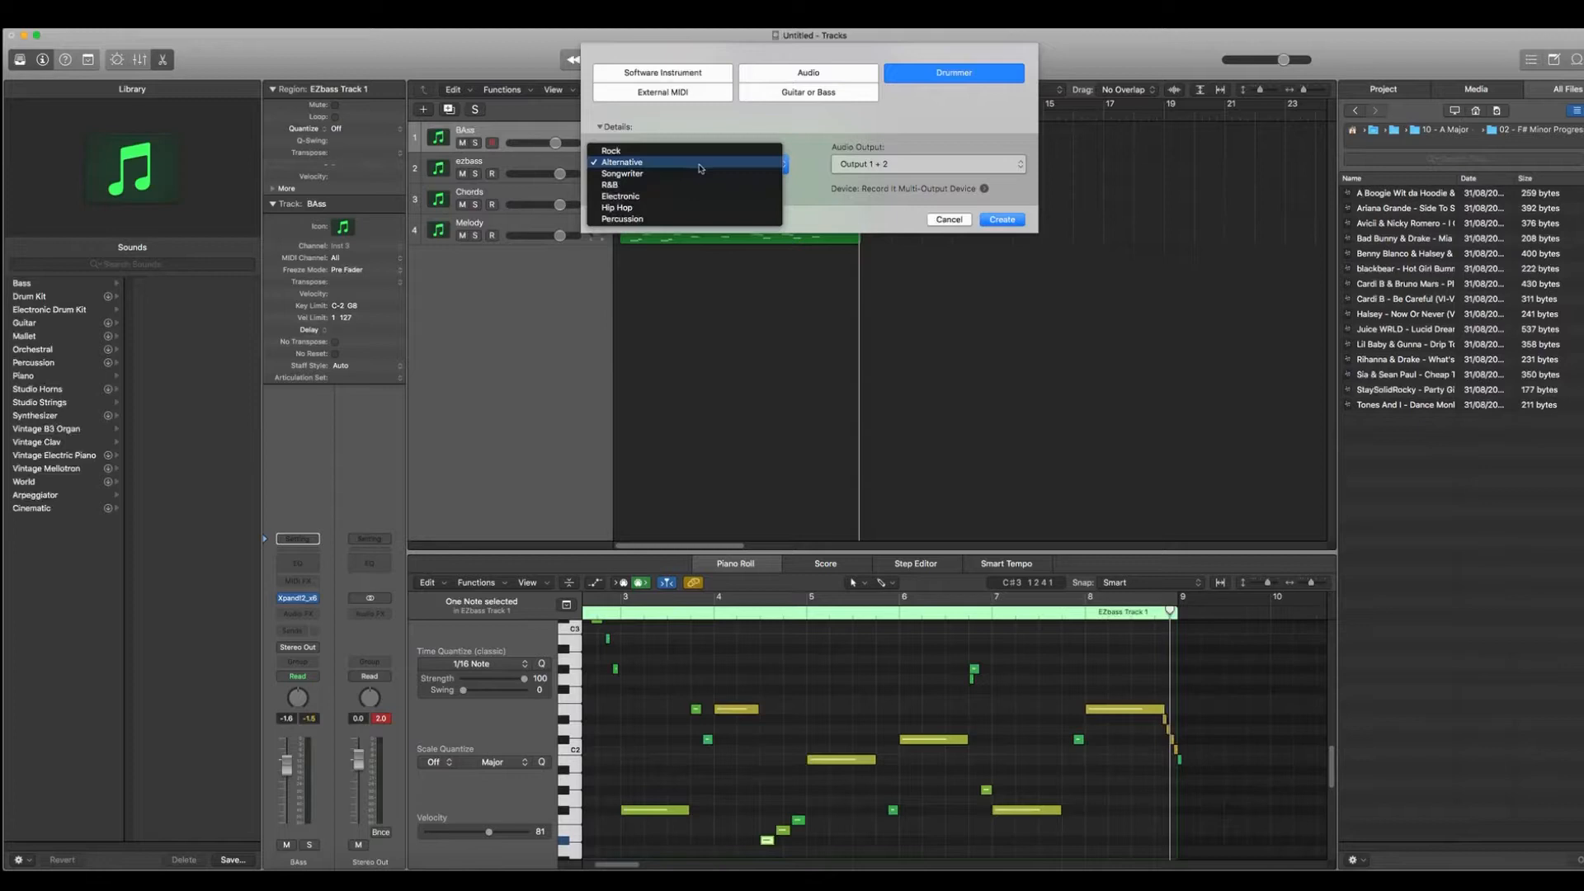
left_click(656, 212)
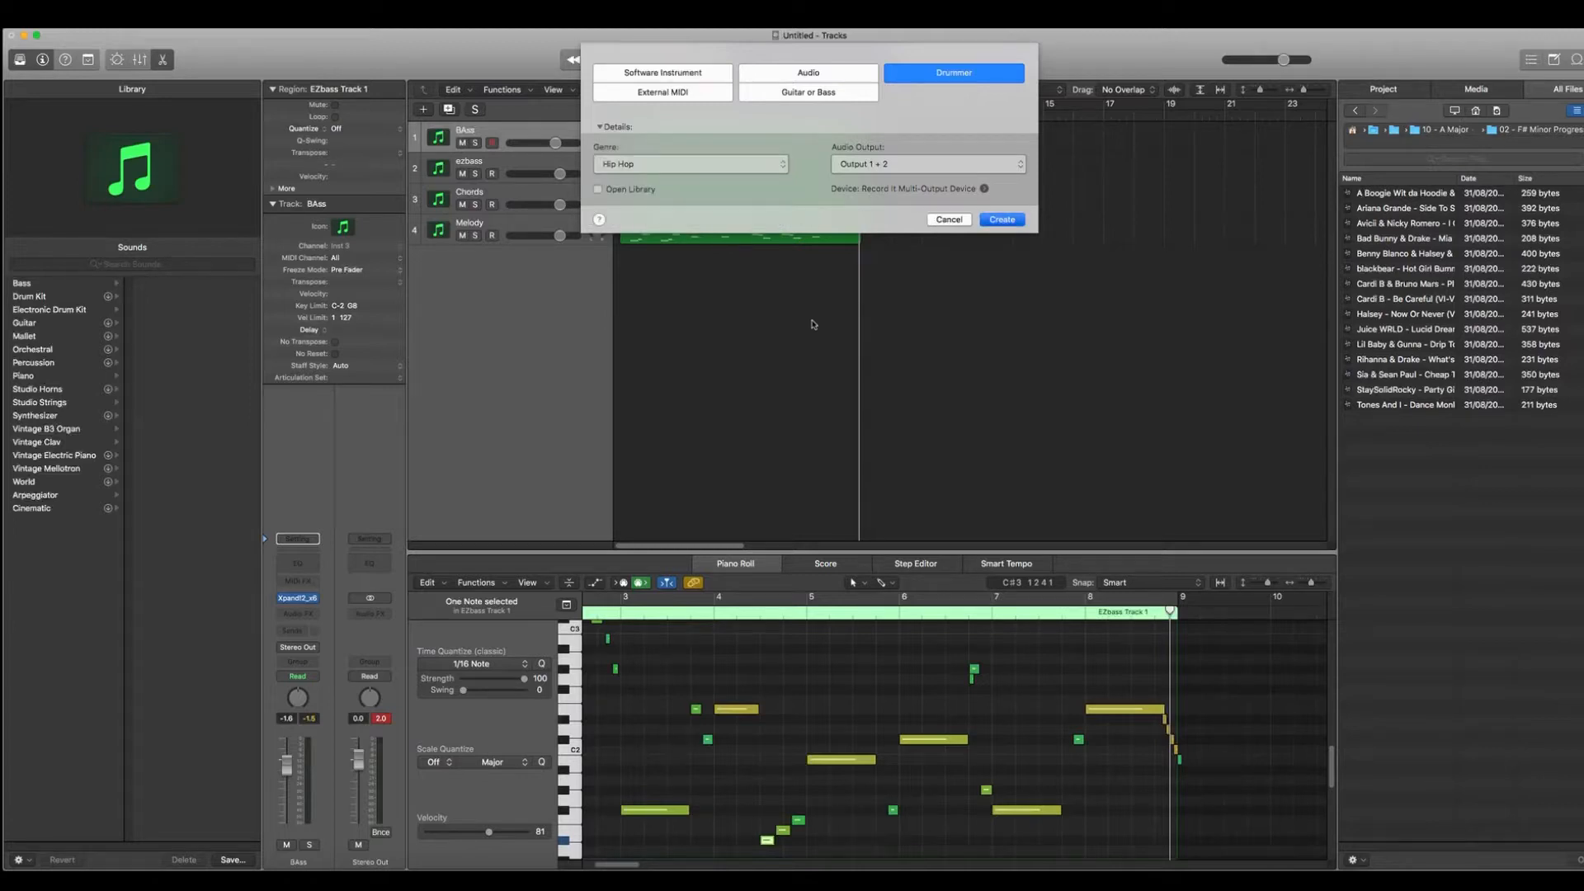
left_click(1004, 220)
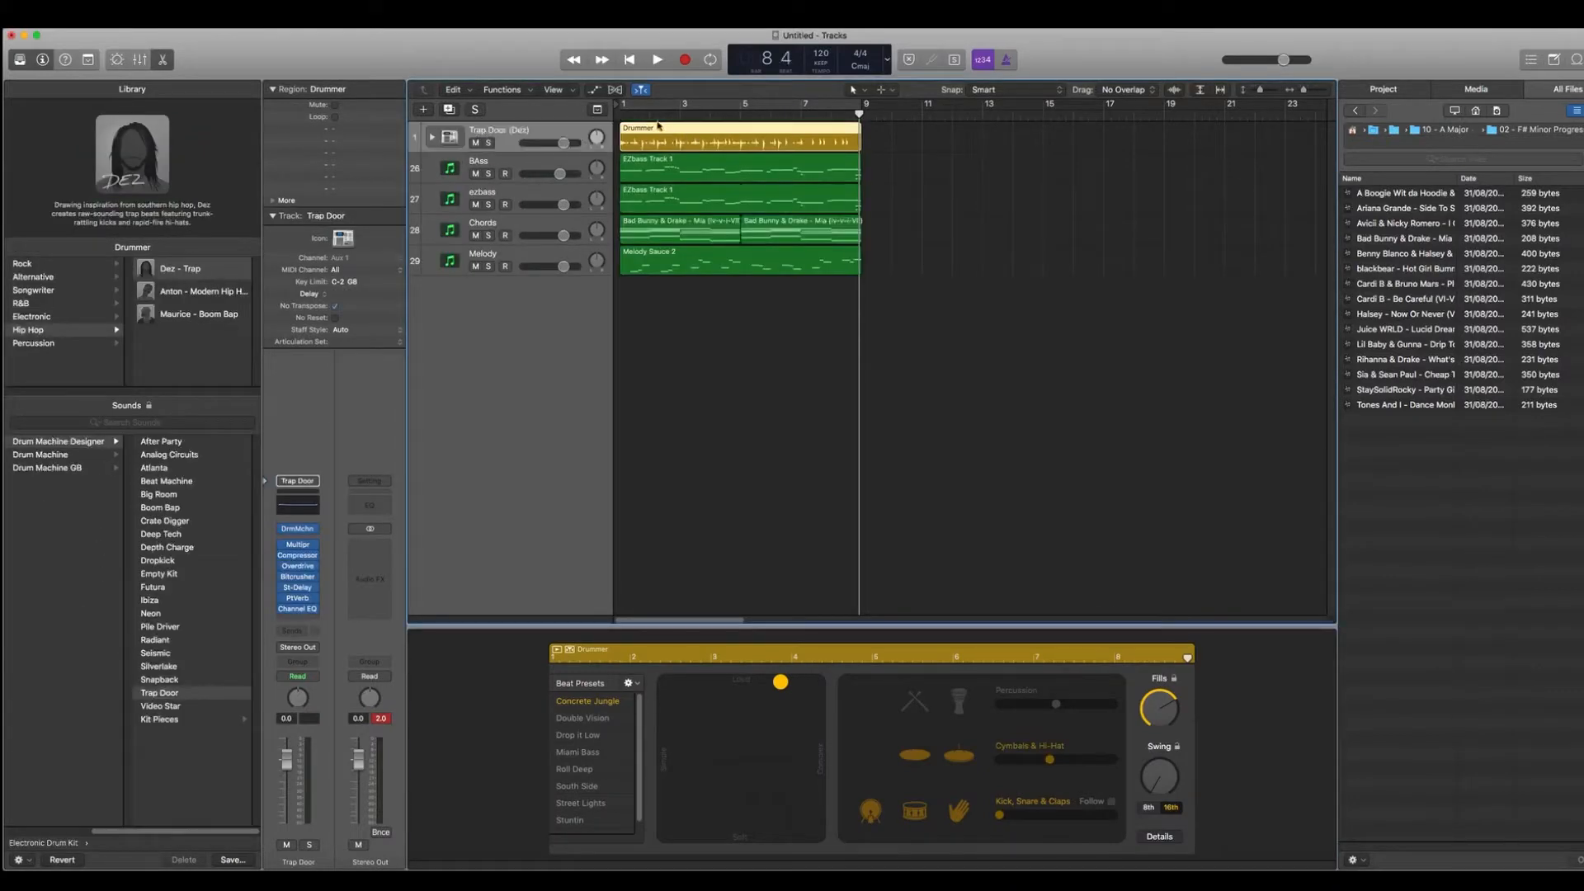
Loop bars 1 to 9, play from bar 1 with the drums, lower the Trap Door track to -0.9 dB and stop playback
left_click(619, 113)
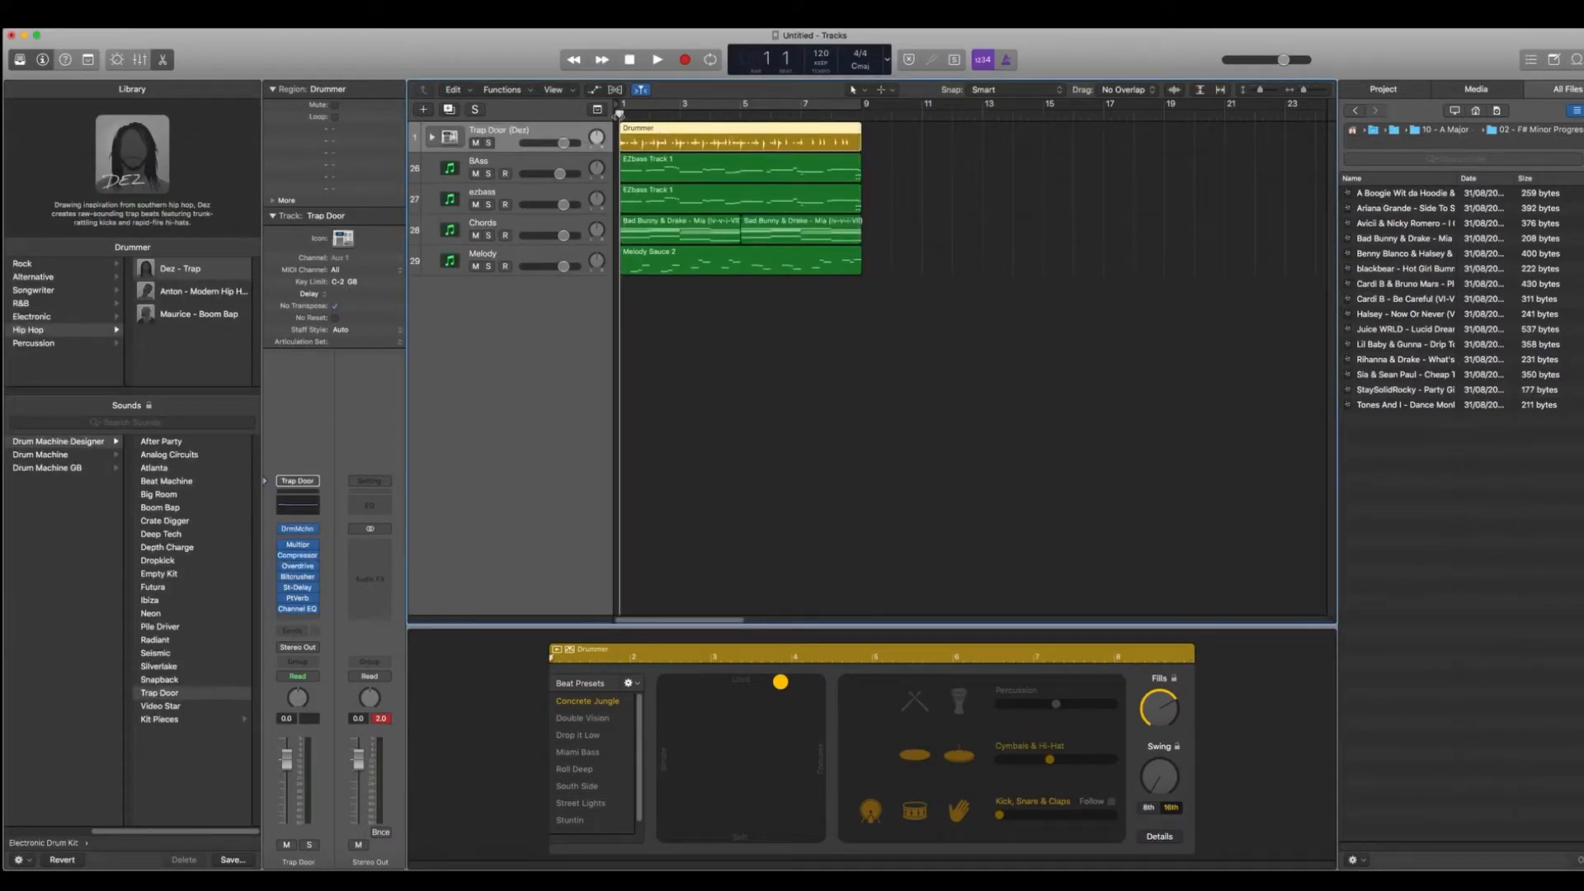
left_click(681, 112)
key("space")
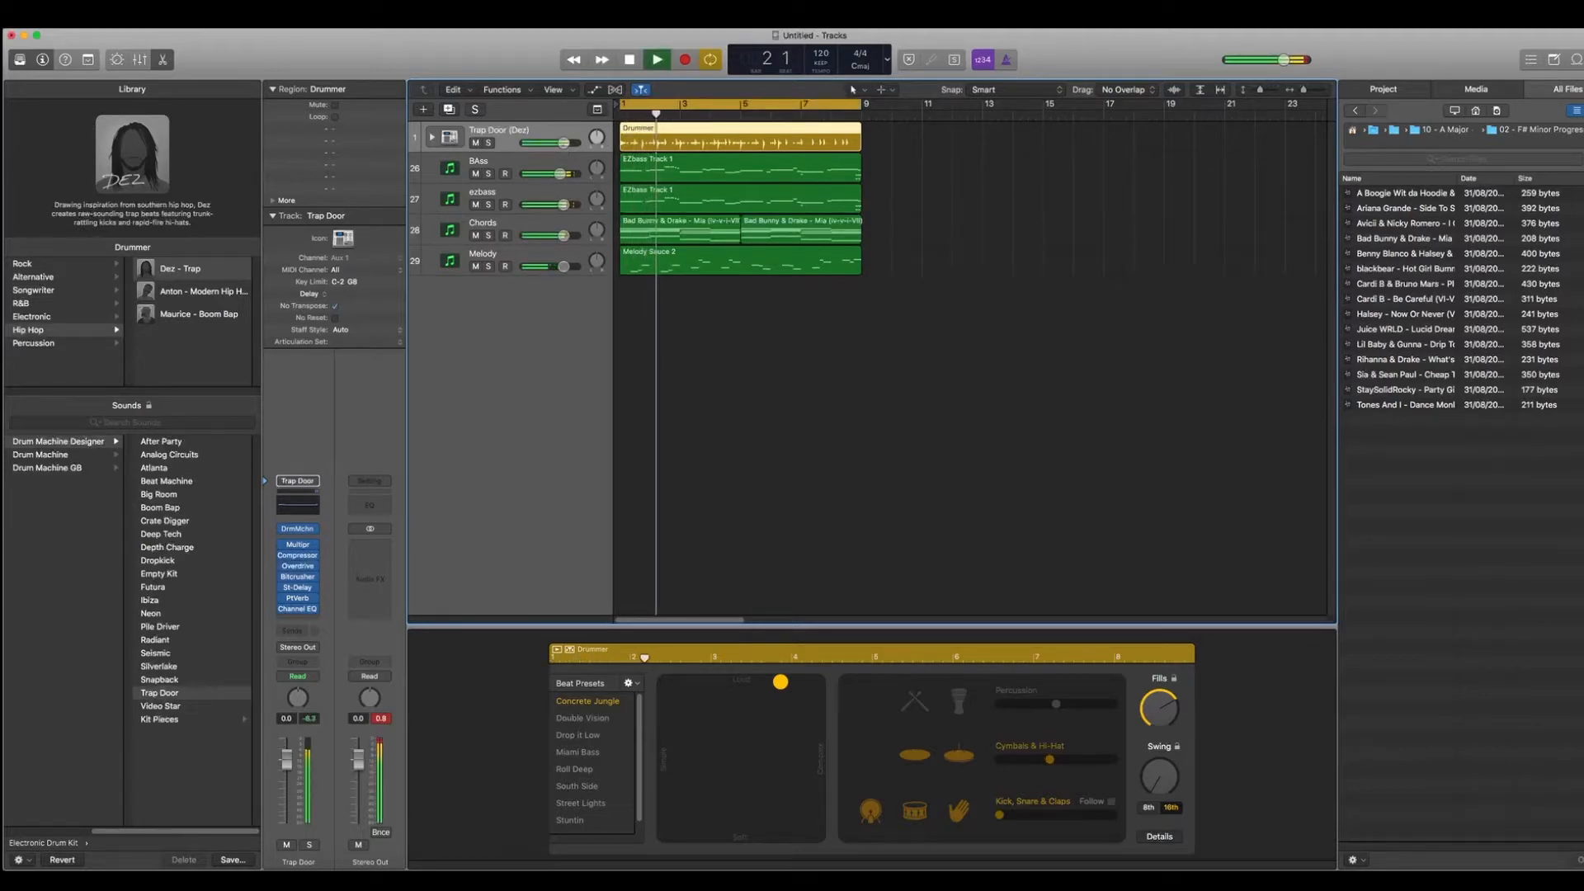
left_click_drag(564, 146, 558, 149)
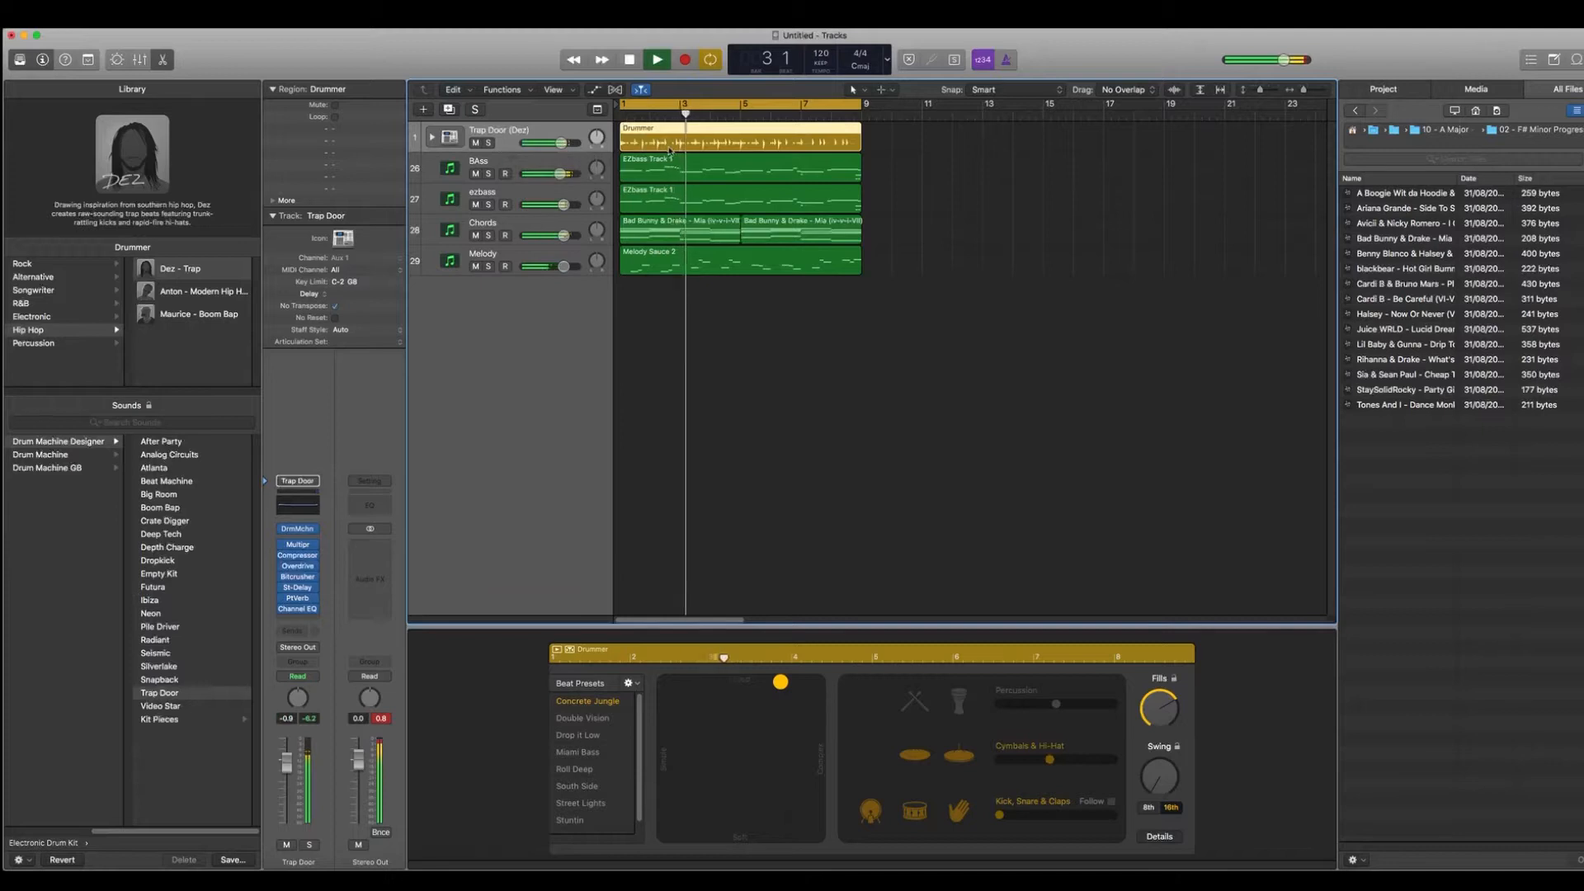
key("space")
Make the drummer's Kick, Snare & Claps follow the ezbass track
left_click(1111, 803)
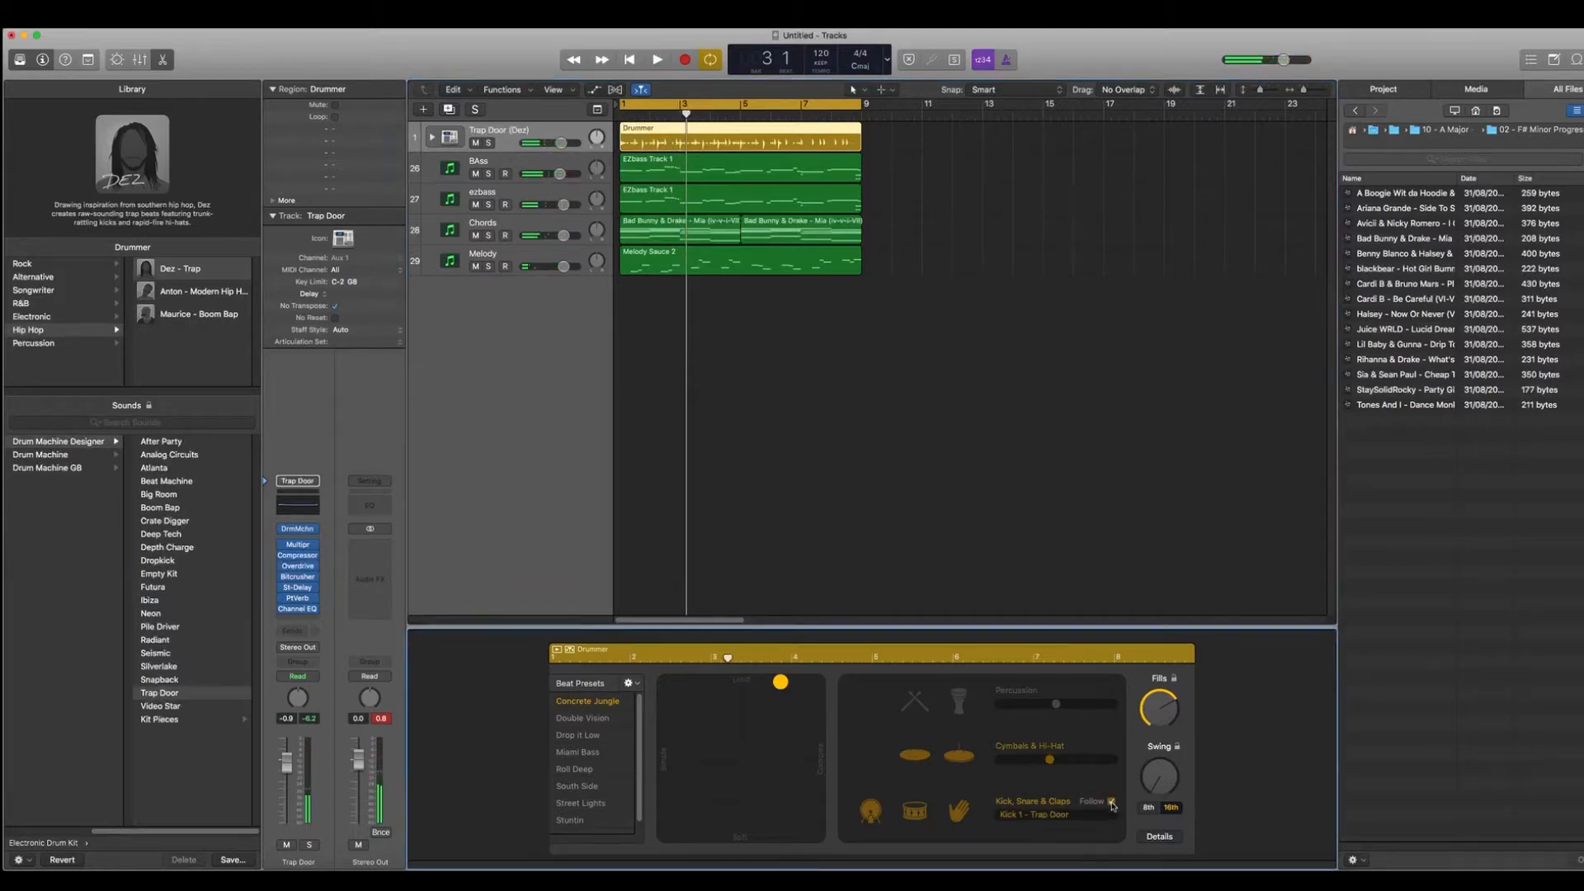
left_click(1080, 815)
scroll(1079, 833, "down", 6)
scroll(1076, 833, "down", 5)
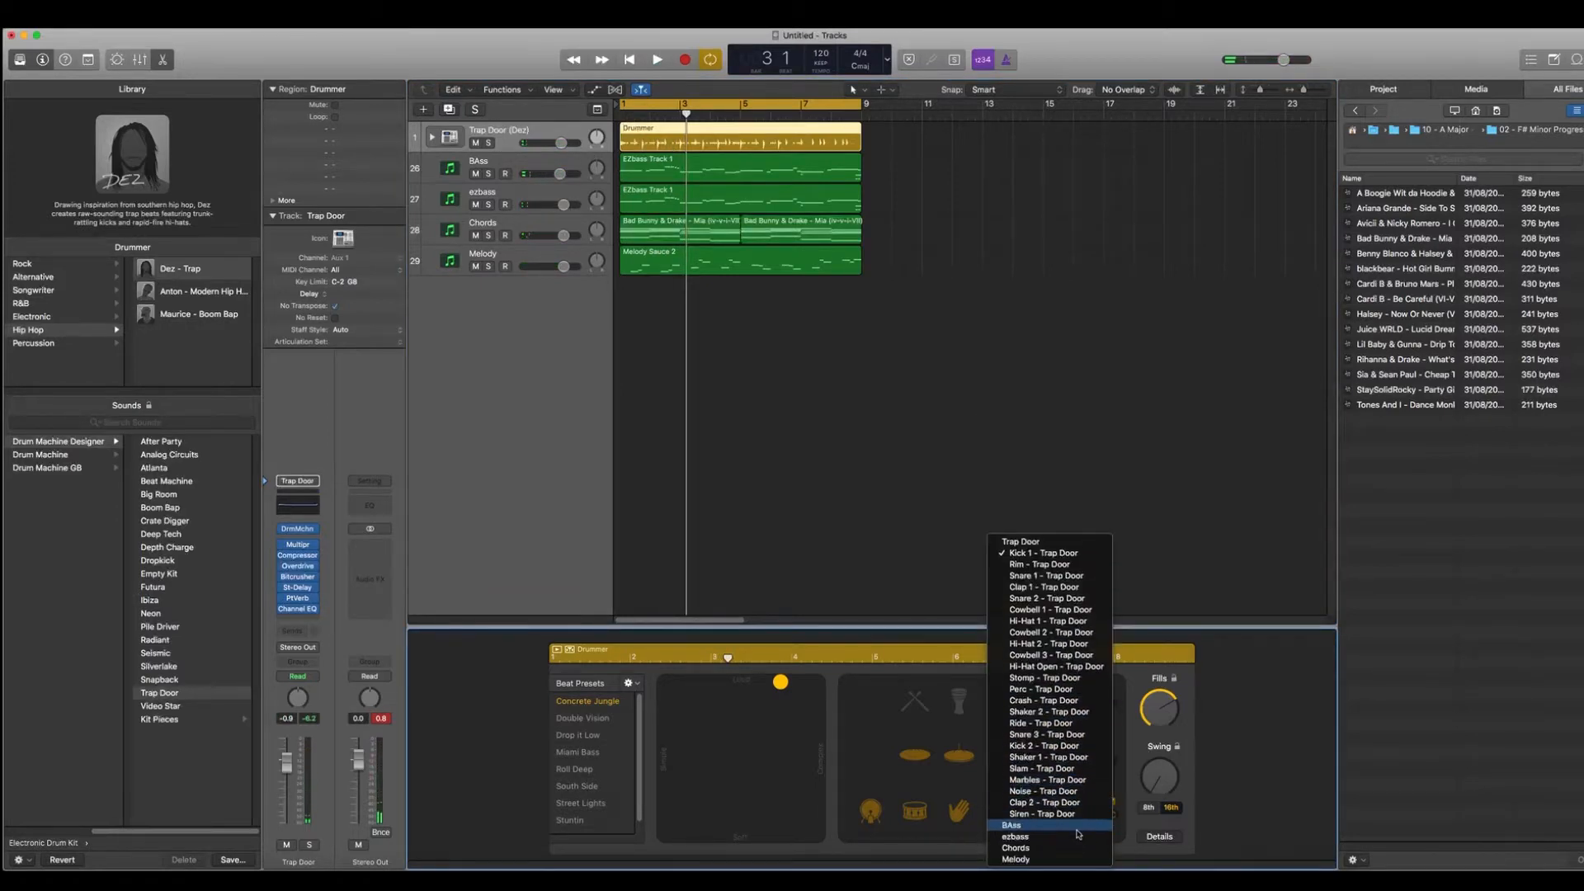
left_click(1073, 836)
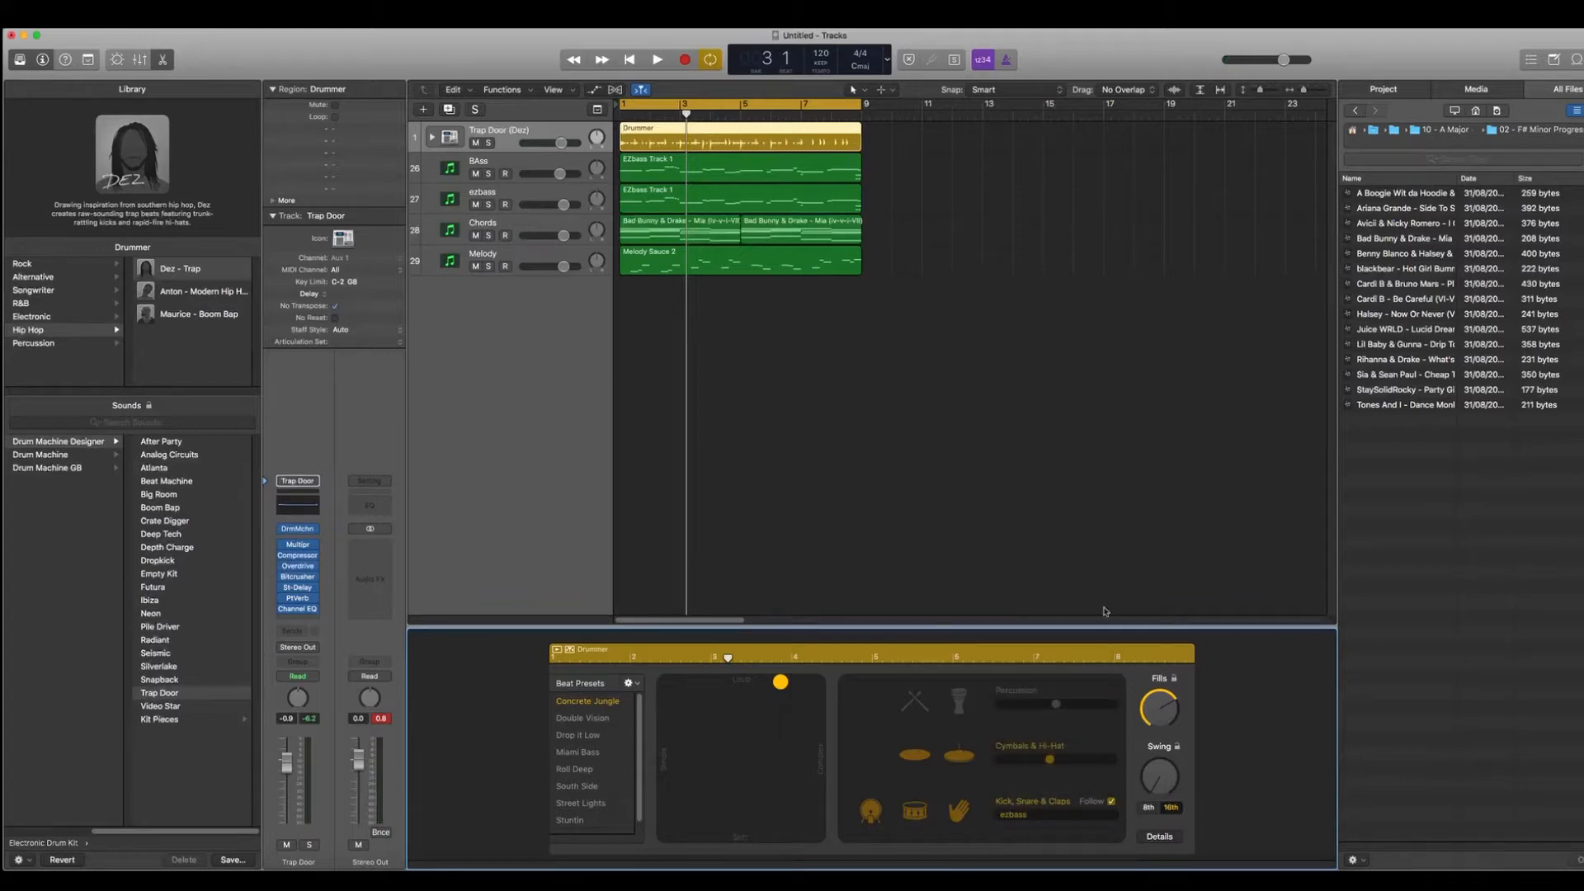
During playback, make the drummer loud and slightly simple, remove its fills and choose a lower Cymbals & Hi-Hat variation
left_click_drag(780, 682, 697, 683)
key("space")
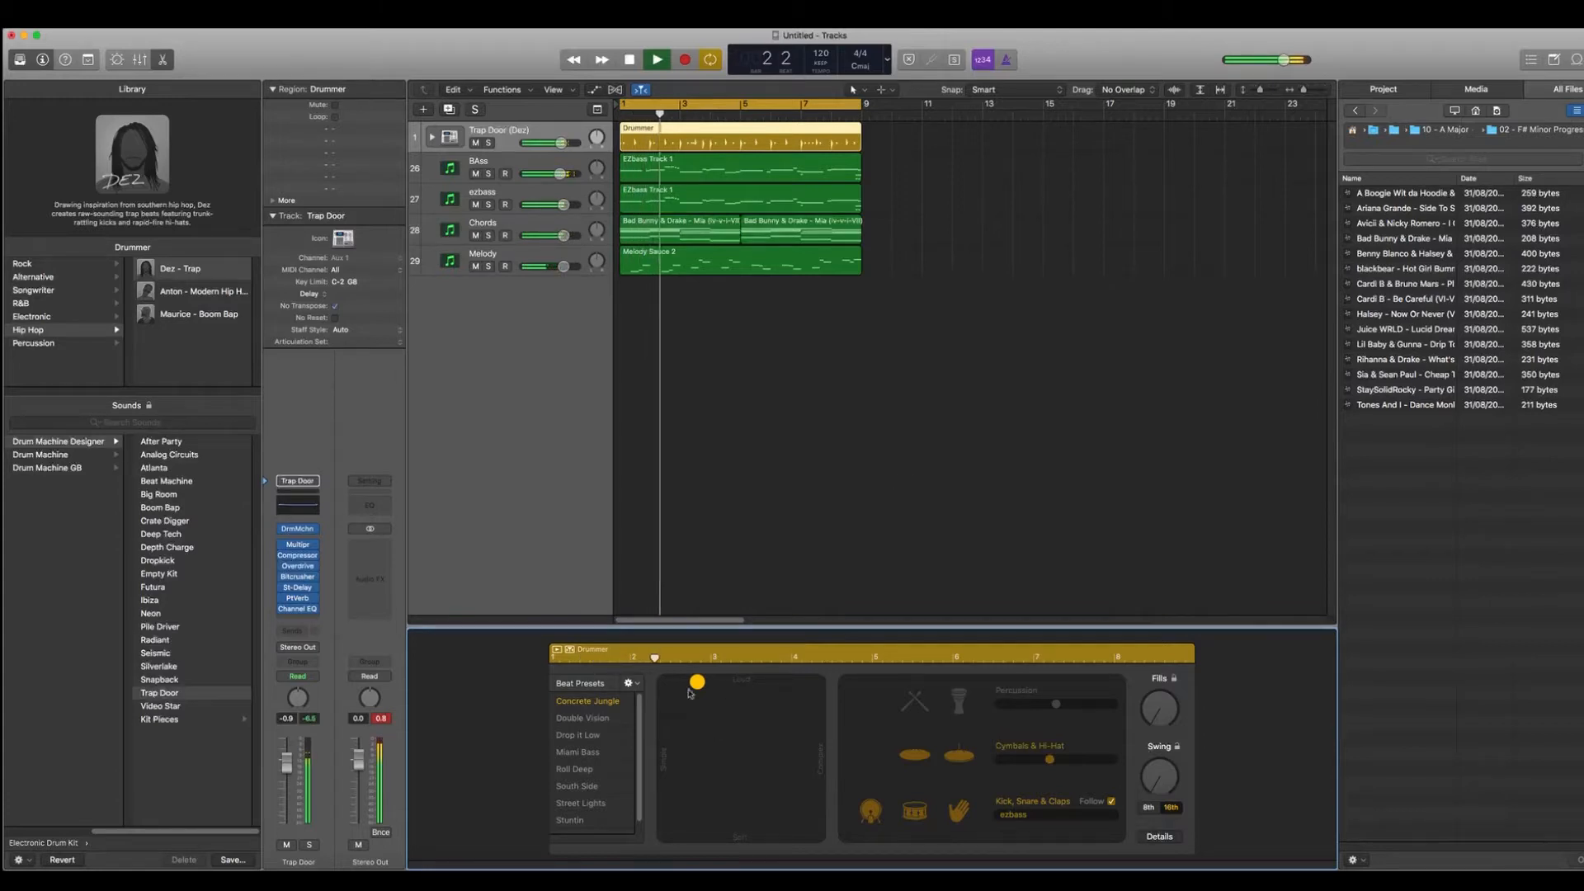
left_click(726, 681)
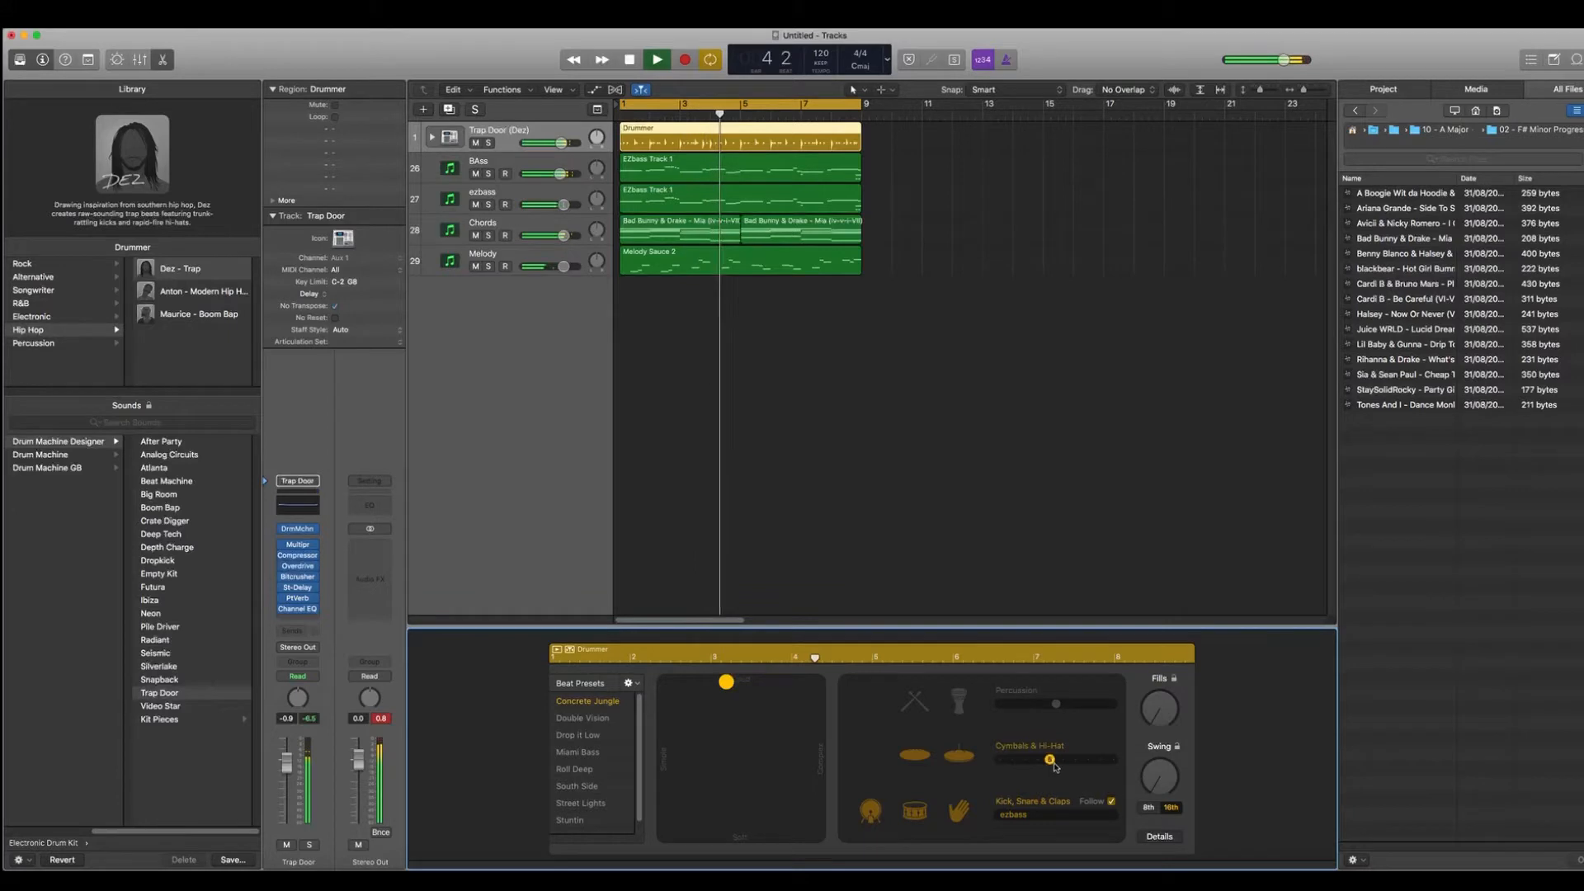
left_click_drag(1051, 759, 1028, 761)
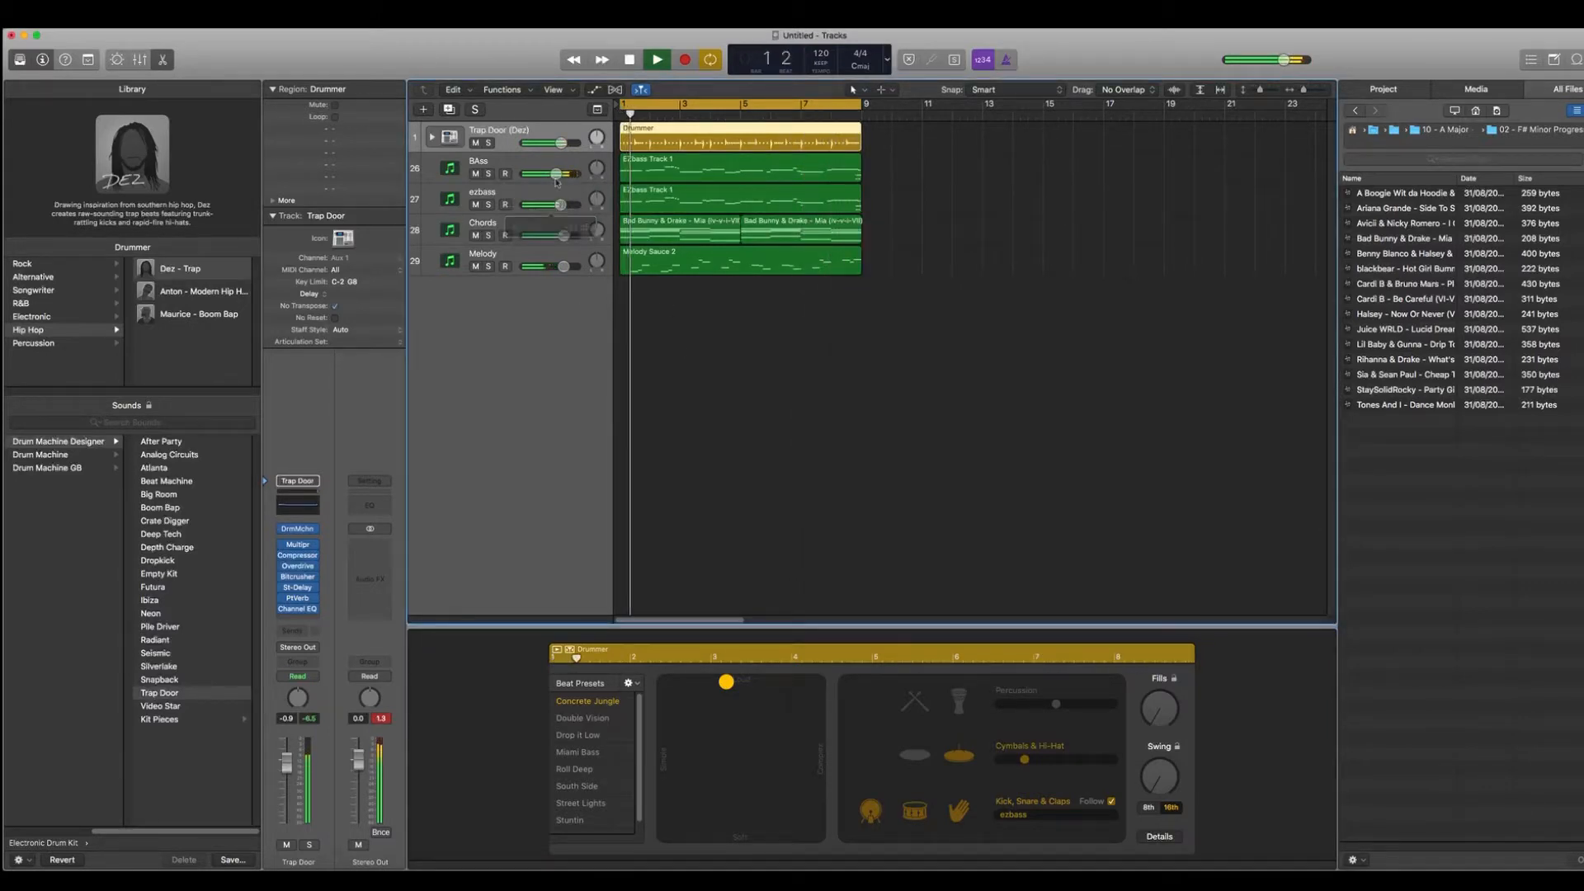
Lower the BAss track's volume further, compare the loop with the Melody track muted and unmuted, and stop playback
left_click_drag(556, 174, 544, 174)
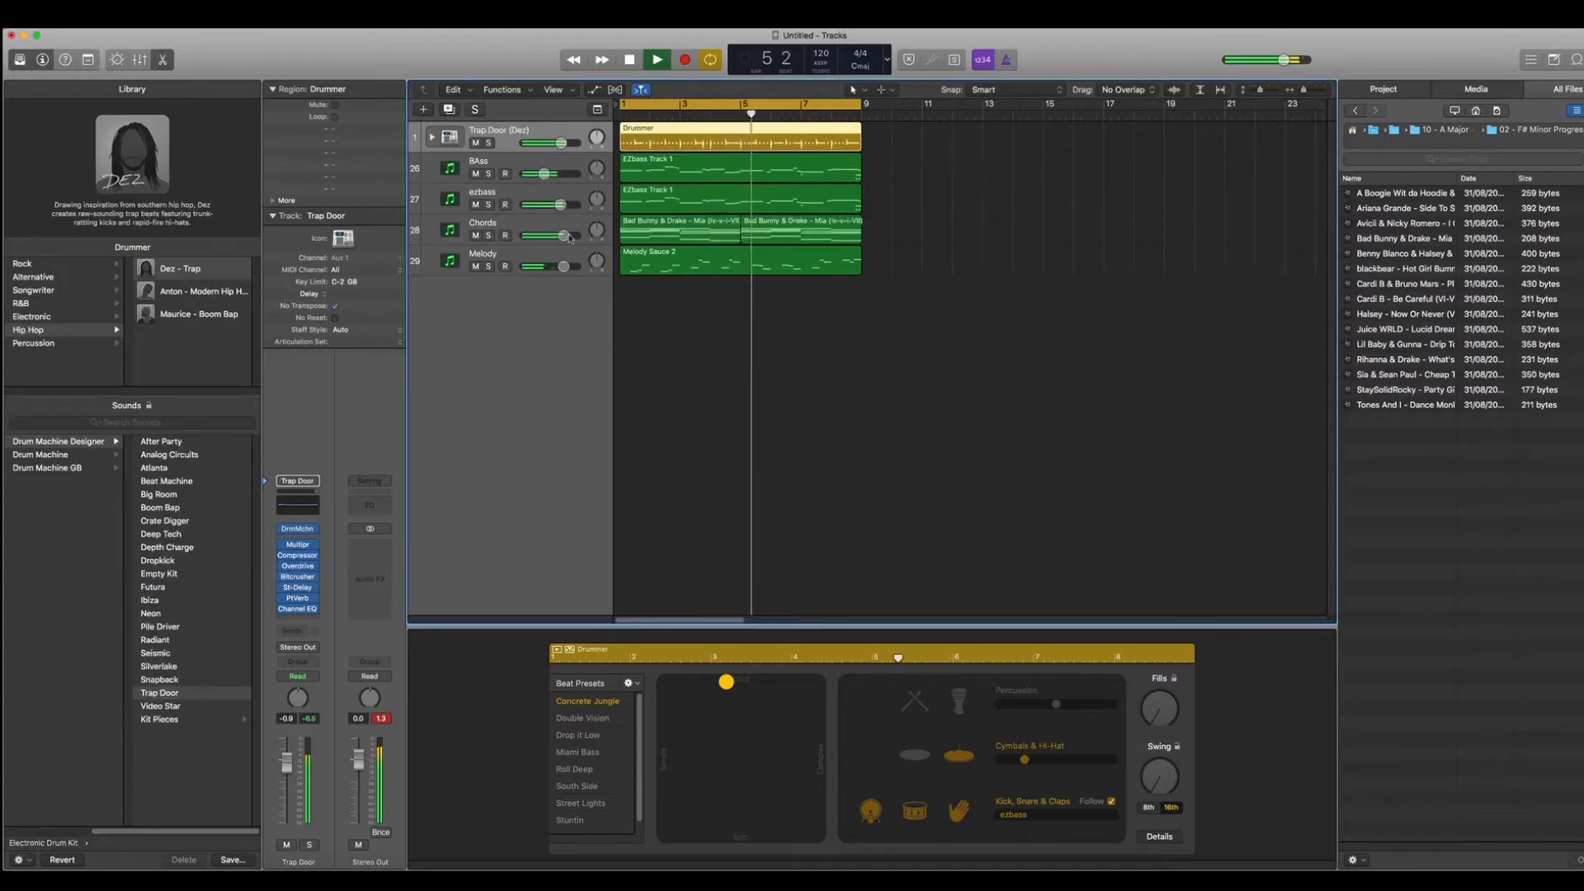
left_click(520, 264)
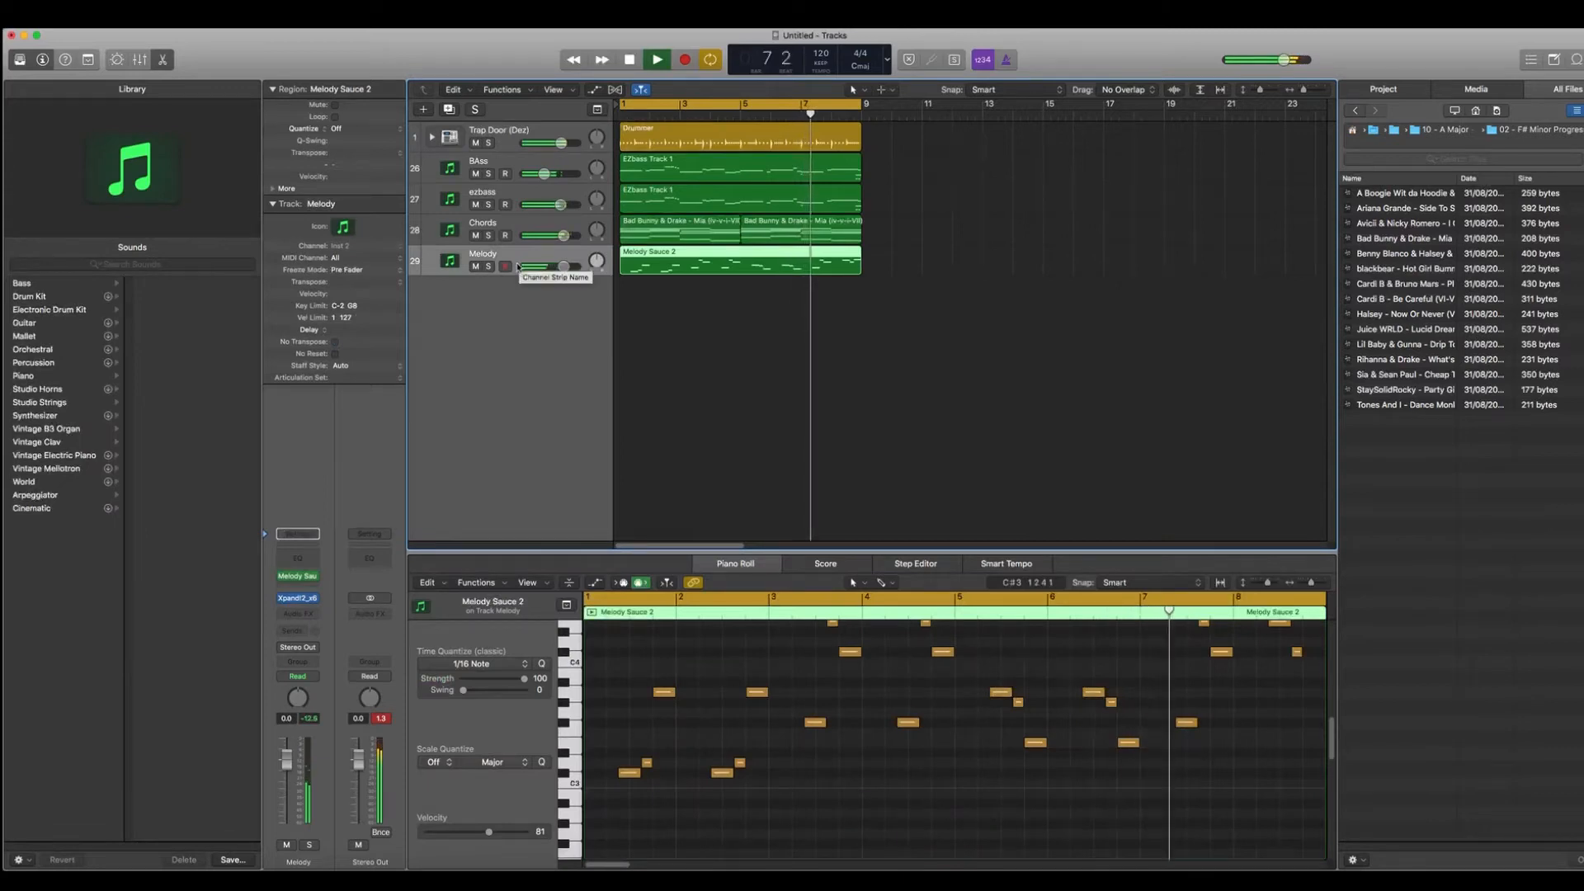
left_click(475, 266)
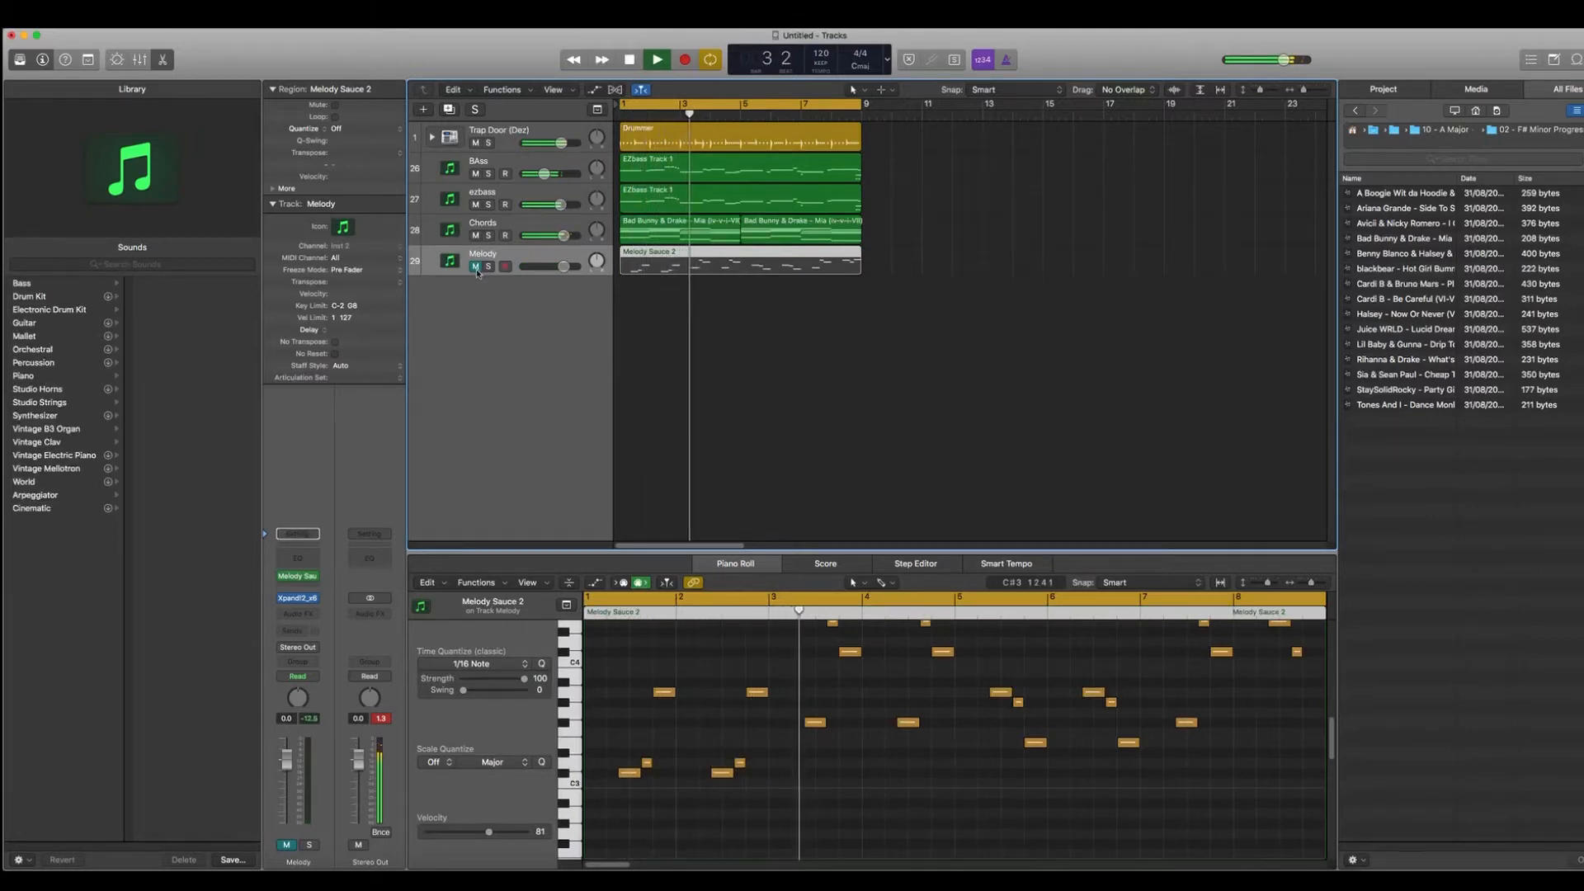
left_click(475, 266)
key("space")
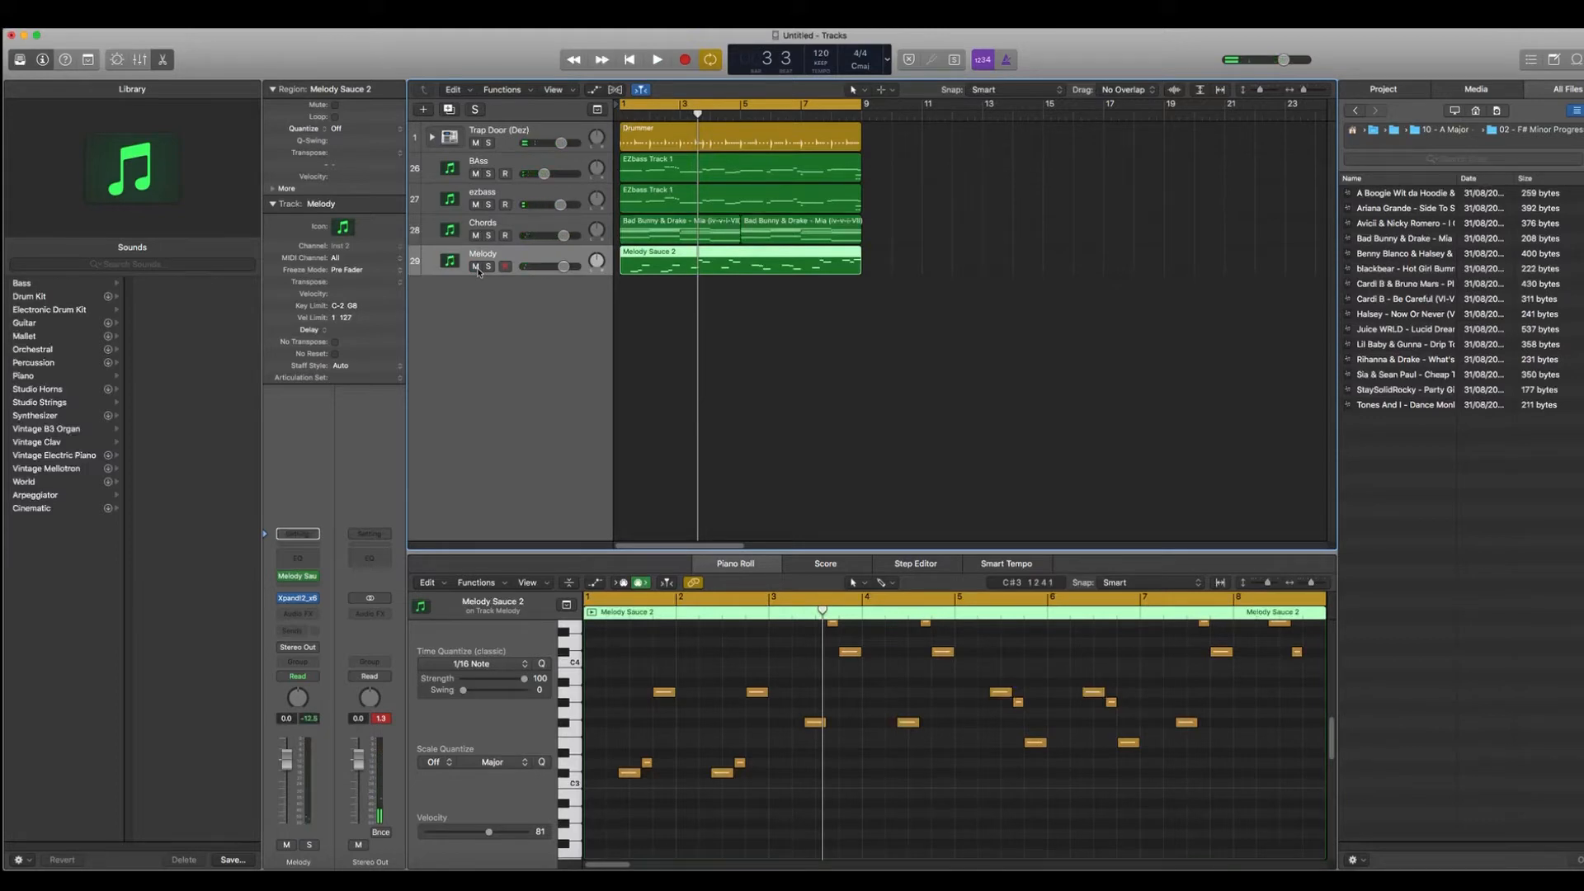
Select the Melody track and show its notes in the piano roll
left_click(515, 192)
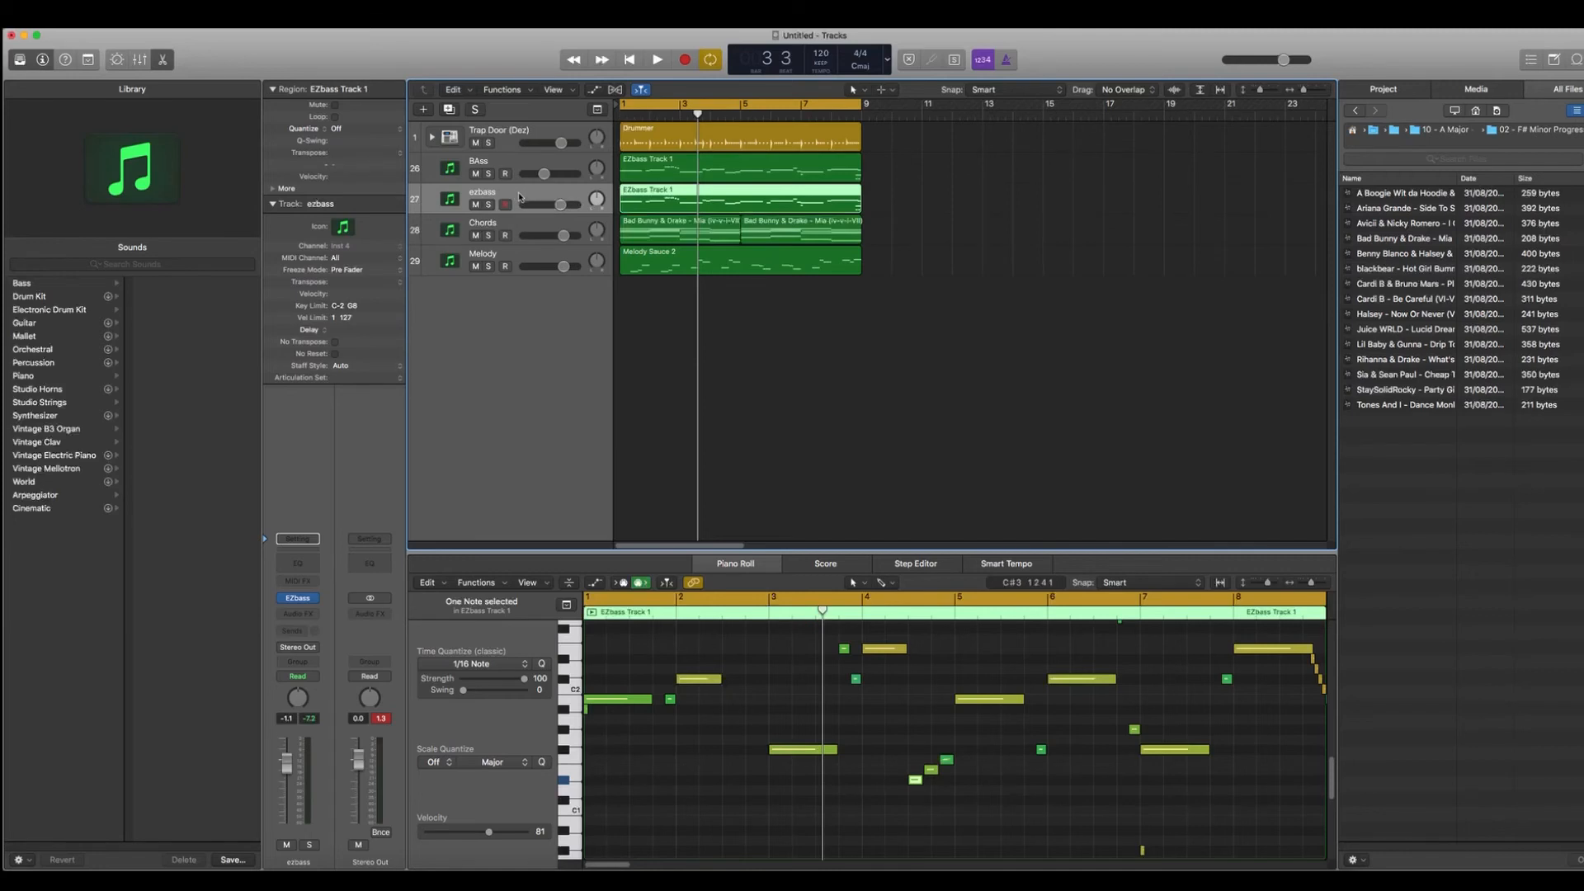
left_click(516, 259)
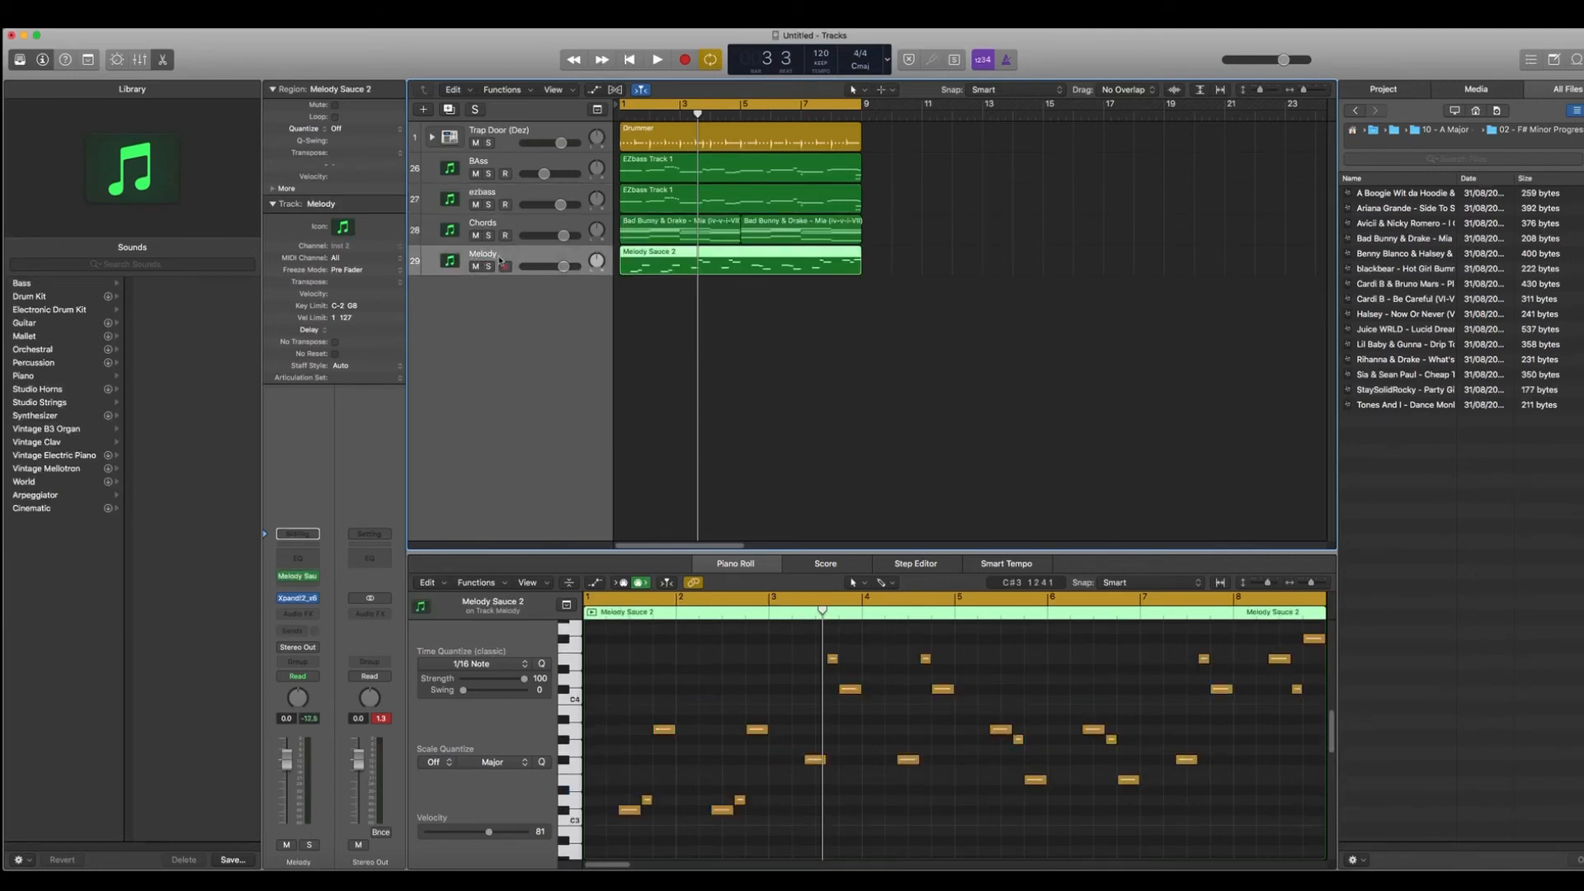